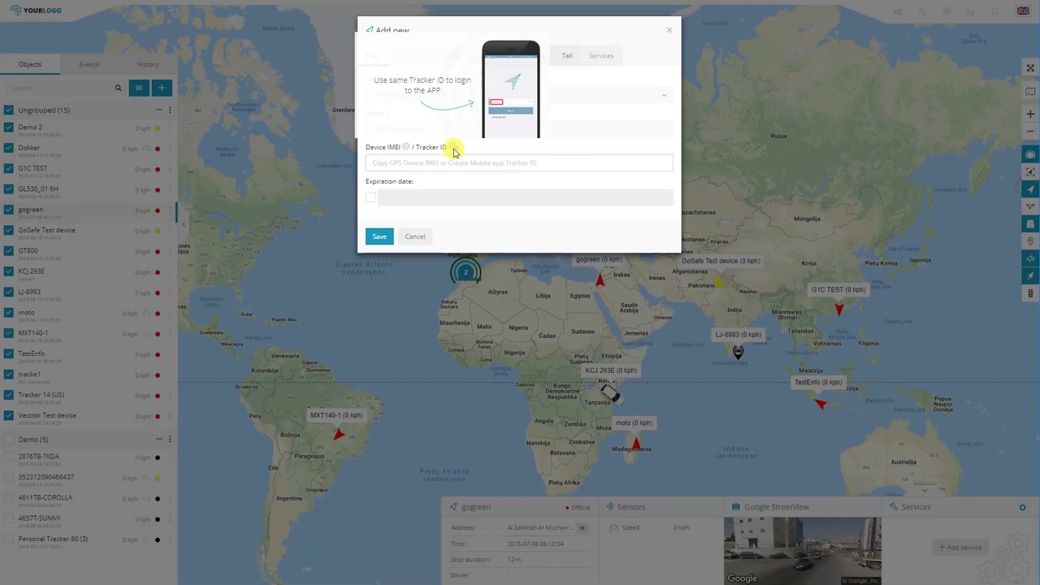
- Search the supported GPS trackers for "teltonika" and open the Teltonika FM1000 model
mouse_move(409, 148)
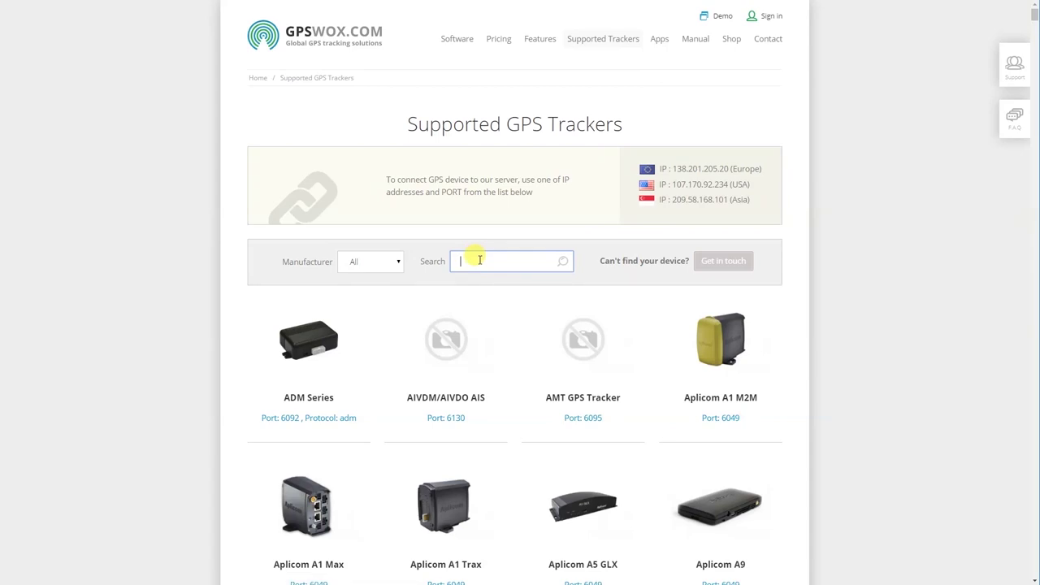
text(teltonika)
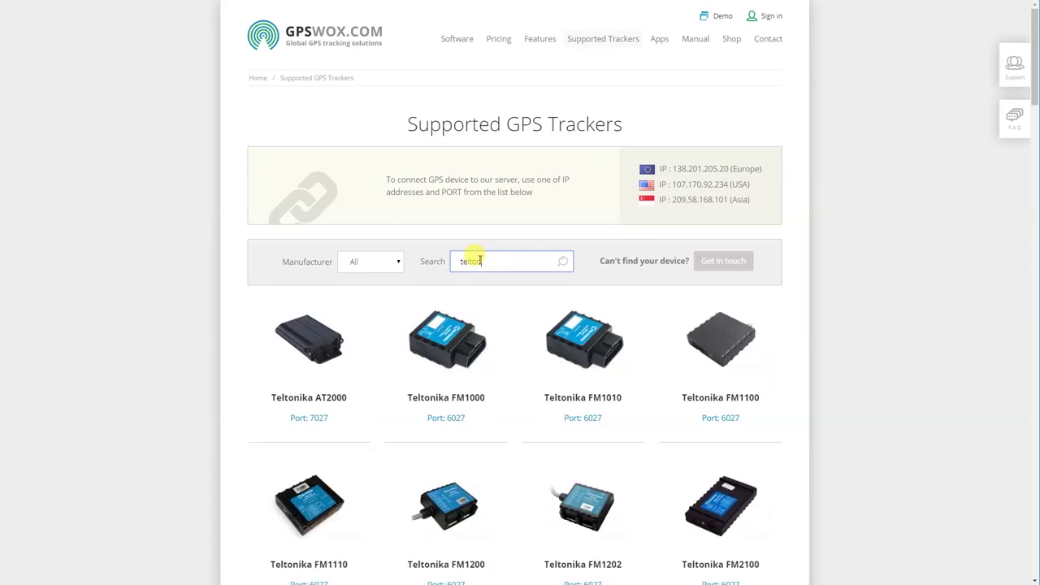
click(453, 337)
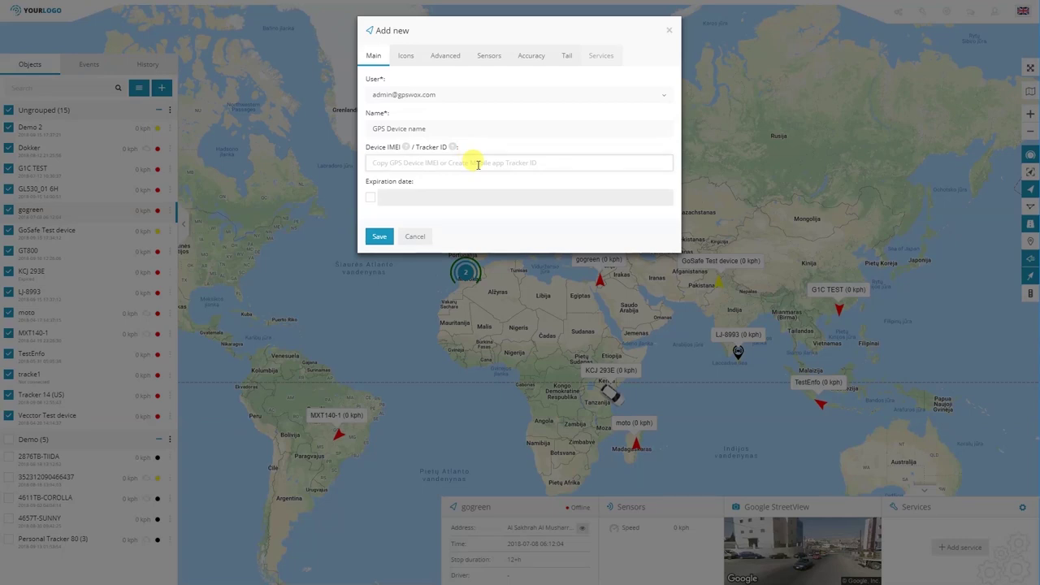
- Enter the device IMEI for the new GPS device and save it
text(12345)
click(379, 236)
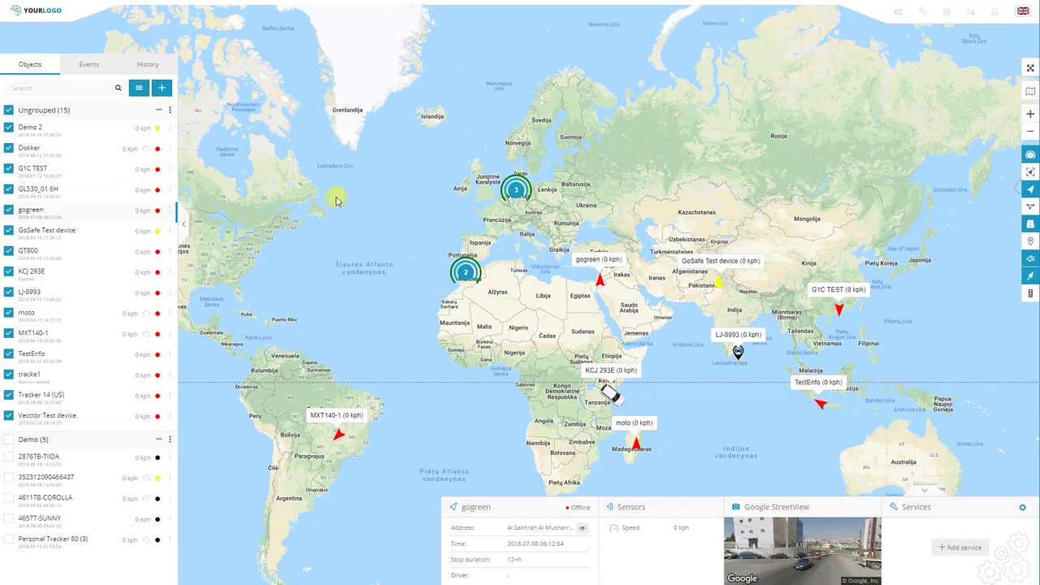
- Add an object group named "My Group" in the setup and save it
click(948, 14)
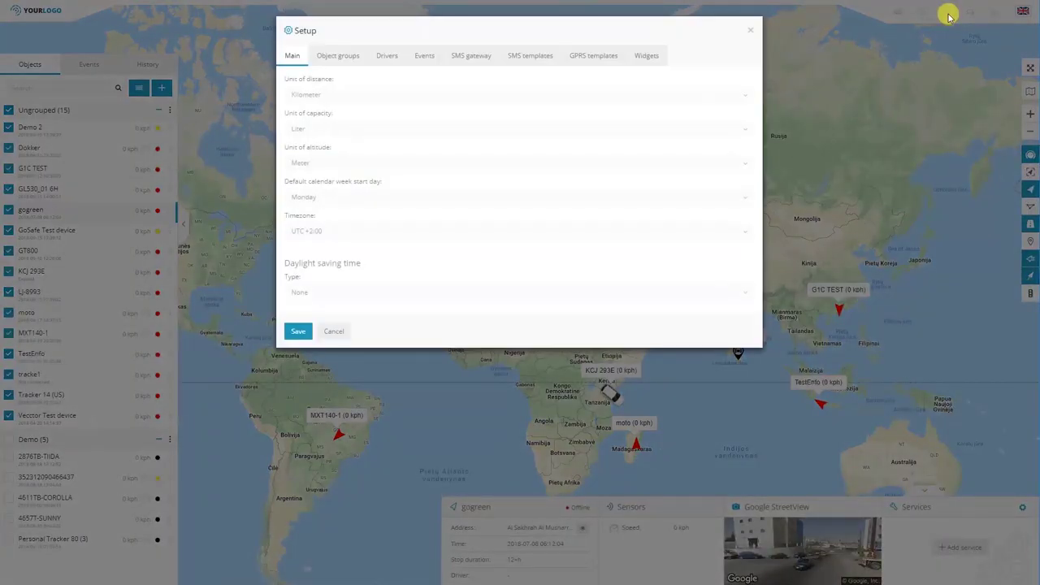
click(342, 63)
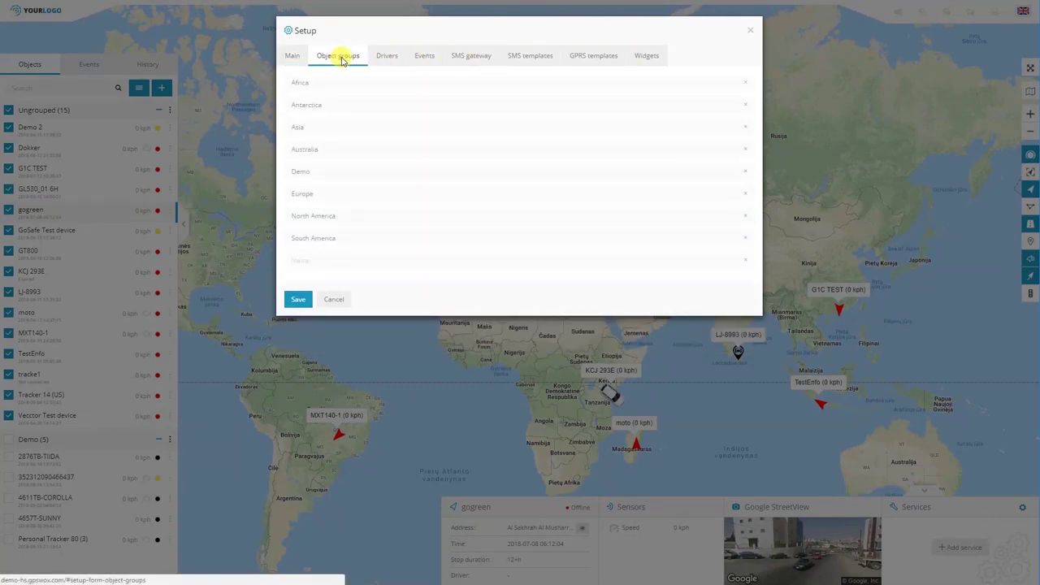
click(305, 260)
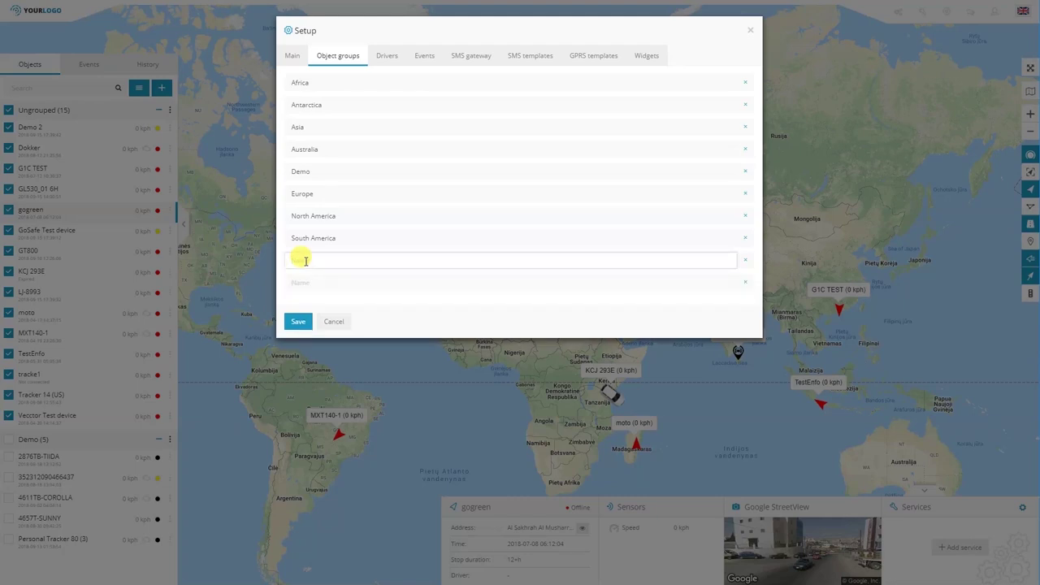
text(My Group)
click(299, 325)
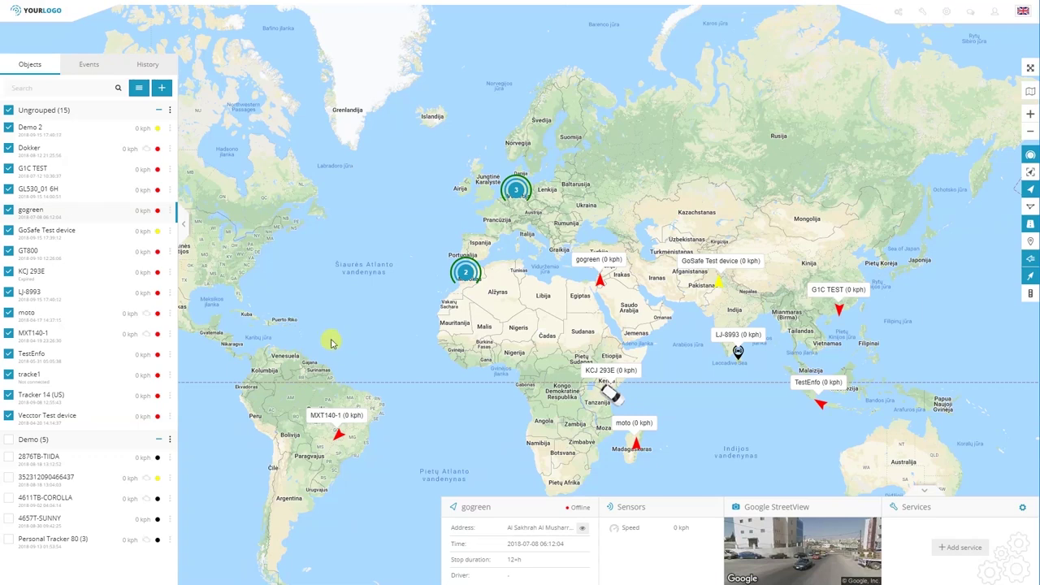
- Edit the gogreen object to assign it to the Demo group and save
click(171, 211)
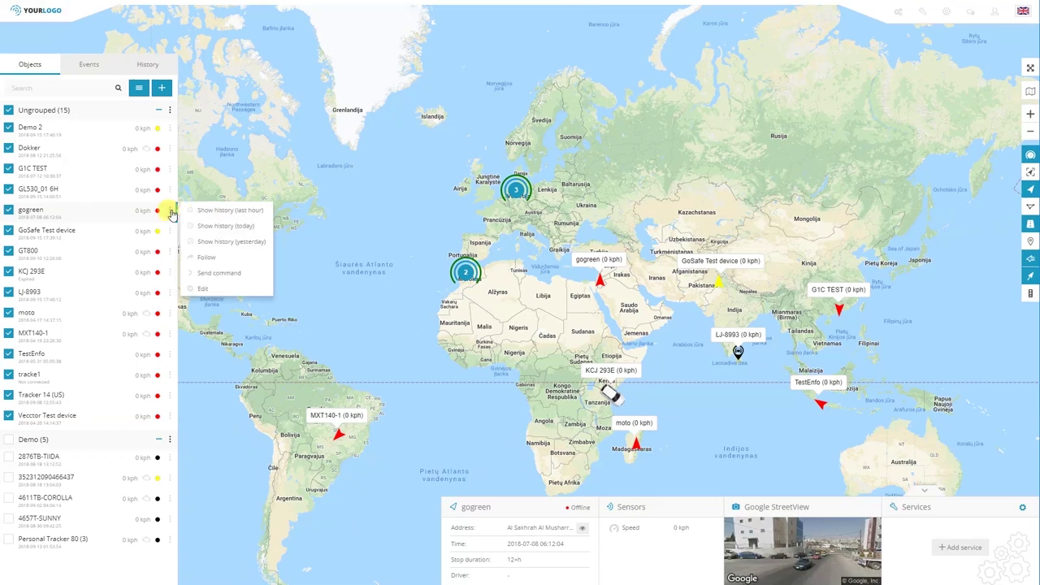
click(227, 288)
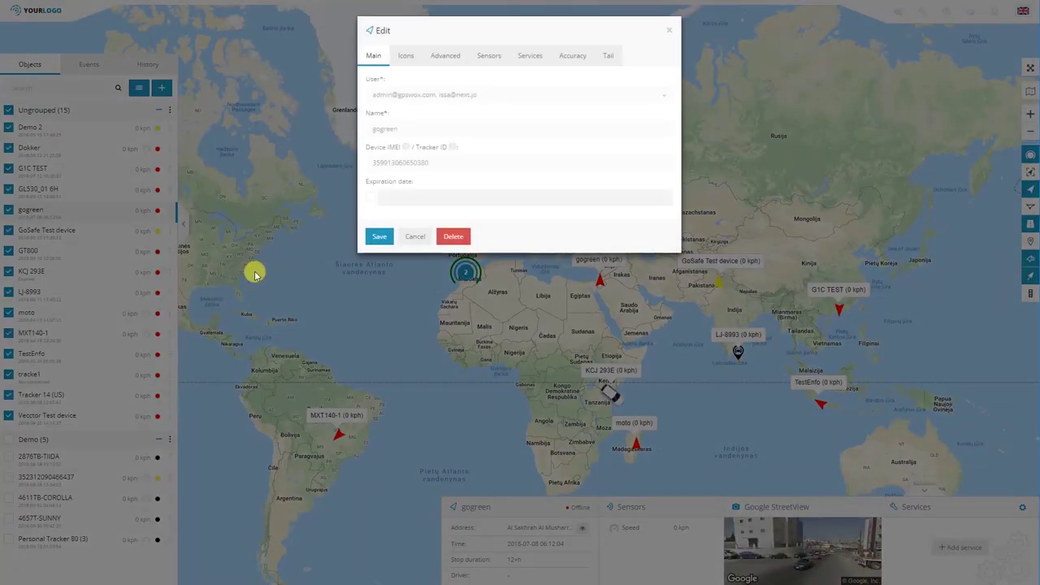
click(445, 57)
click(407, 94)
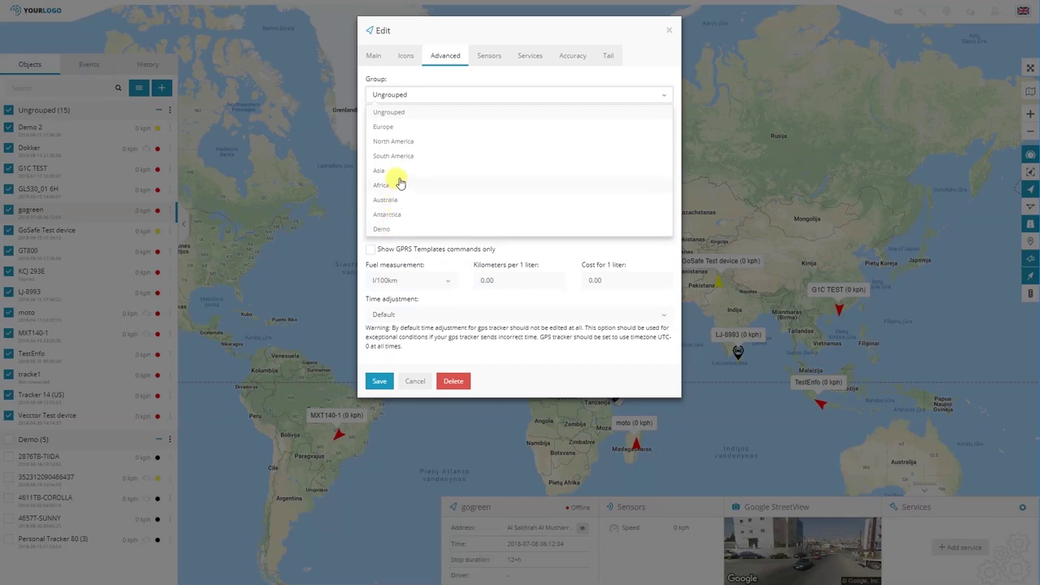
click(396, 230)
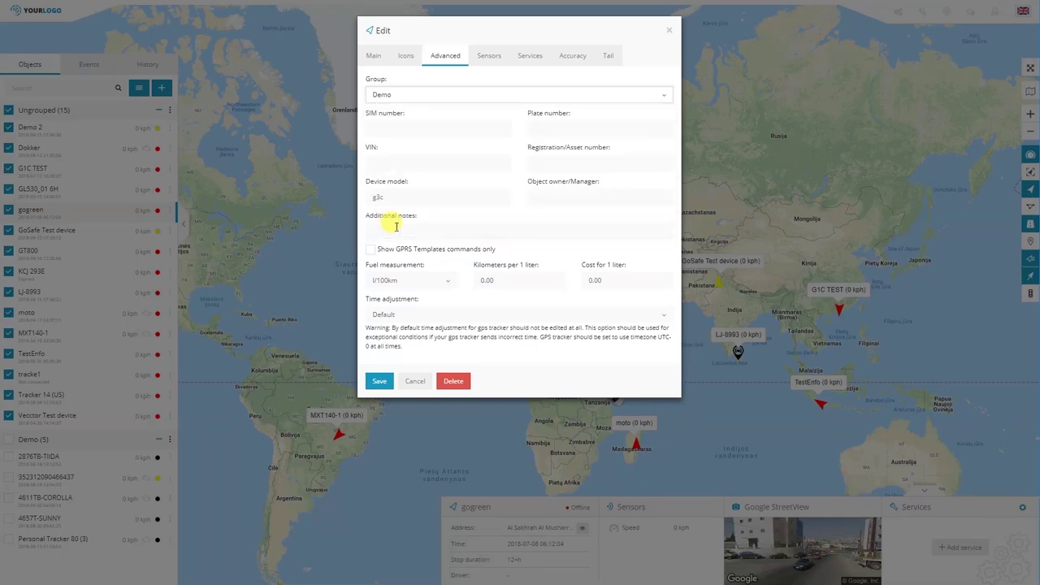
click(379, 387)
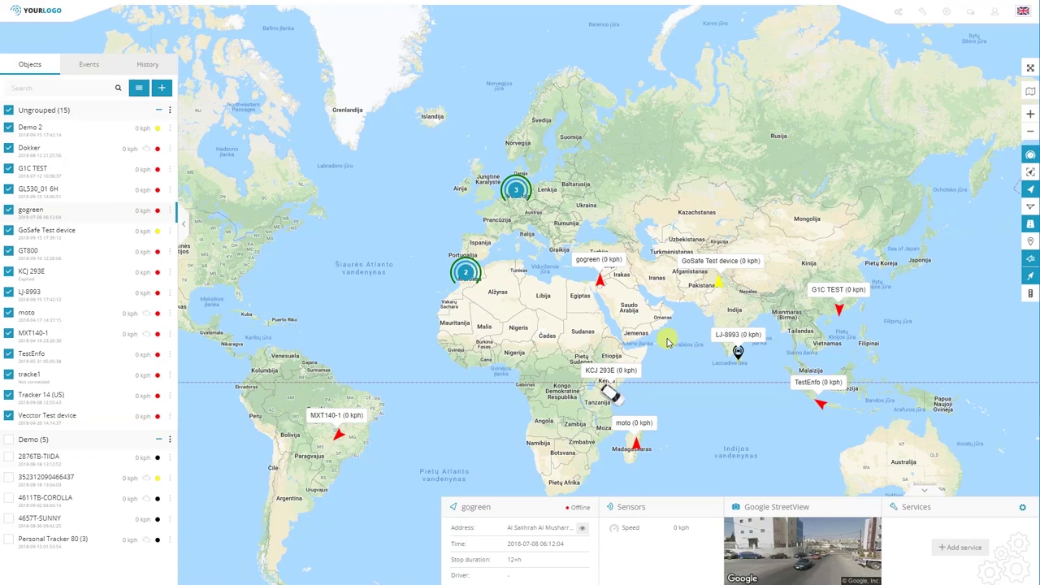
- Edit the Demo 2 object's icon settings and choose Arrow as its icon type
click(171, 129)
click(231, 204)
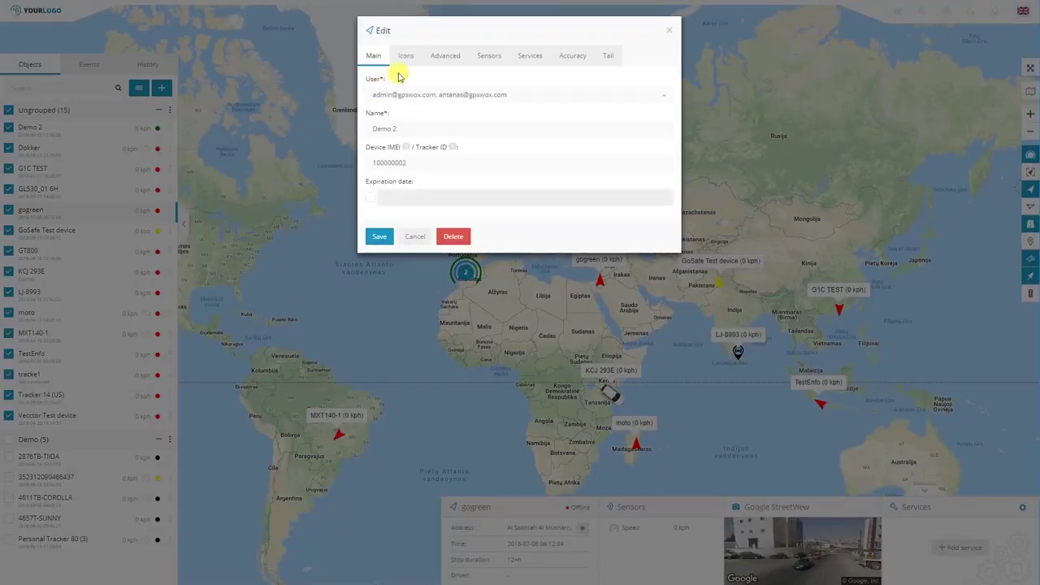
click(408, 65)
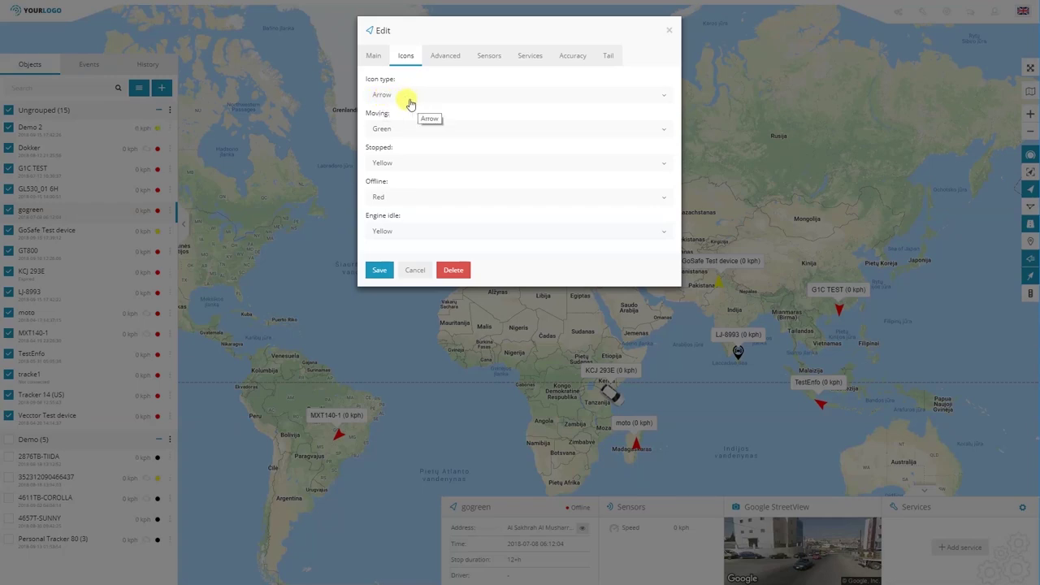
click(403, 97)
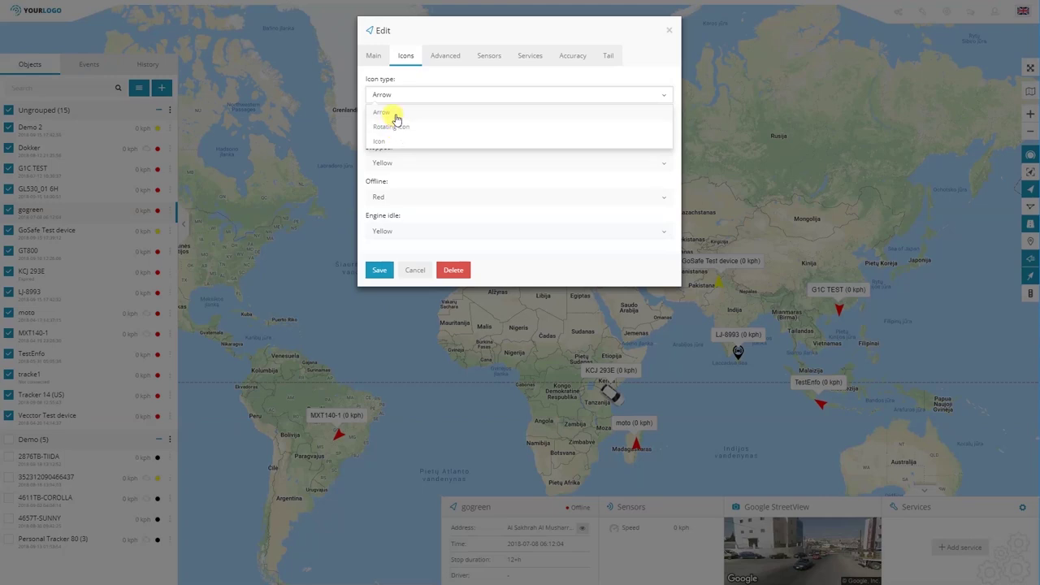
click(397, 118)
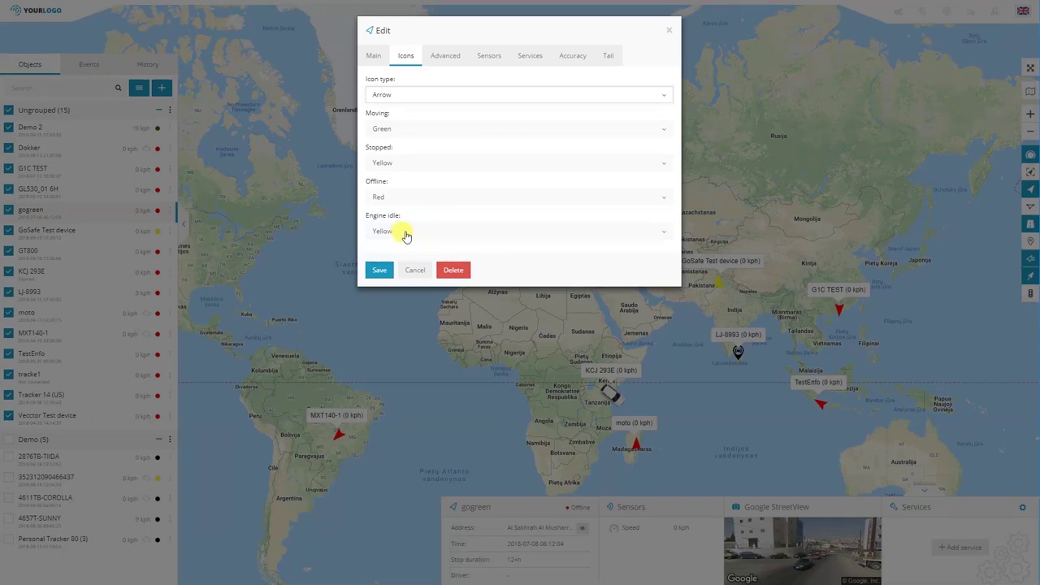
- Set Demo 2's arrow colours to Yellow for Engine idle and Blue for Stopped and Moving, and save
click(406, 235)
click(393, 311)
click(405, 232)
click(395, 263)
click(398, 165)
click(398, 205)
click(404, 130)
click(408, 172)
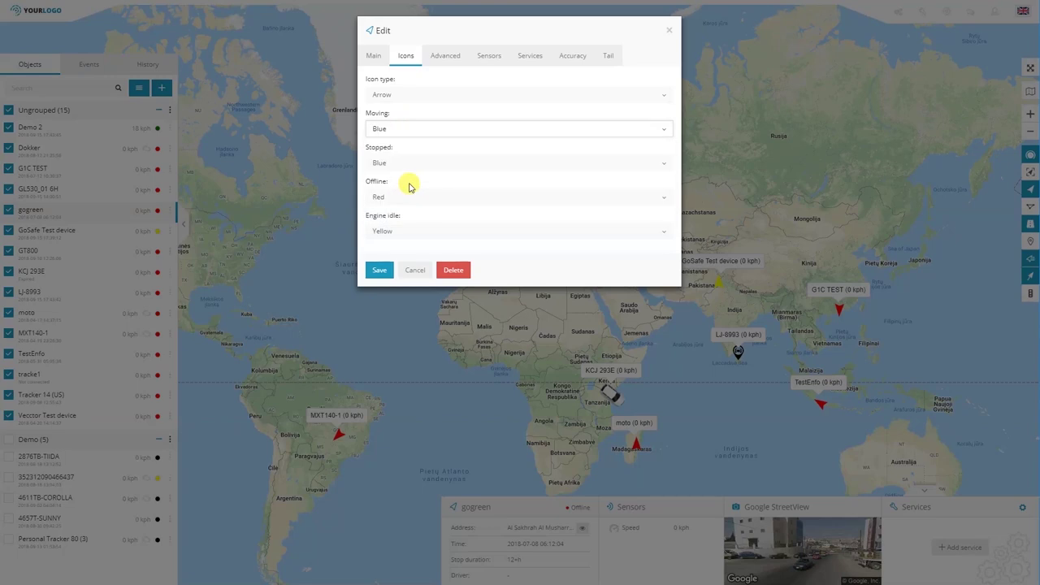
click(380, 272)
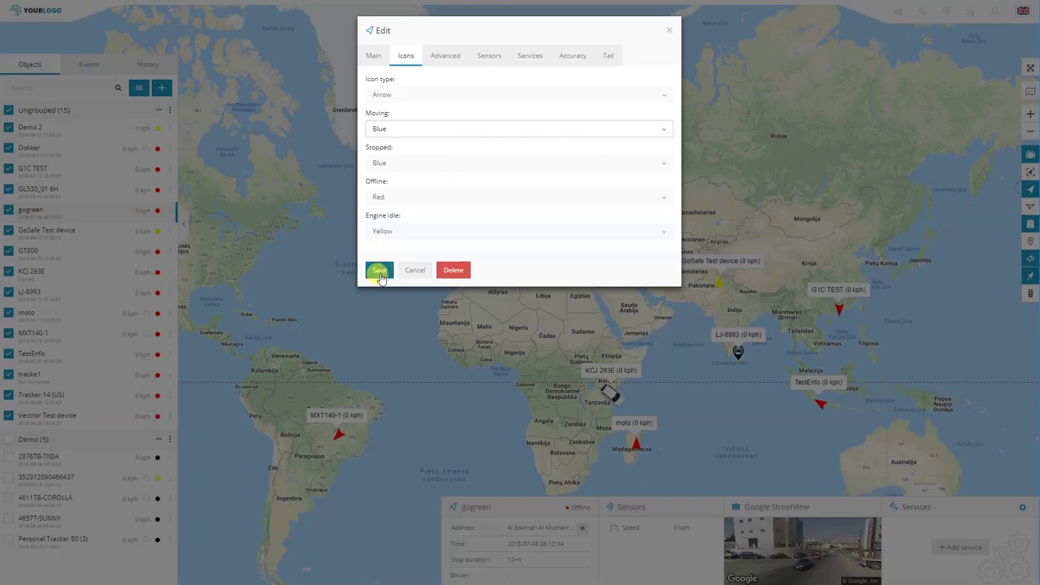
click(381, 276)
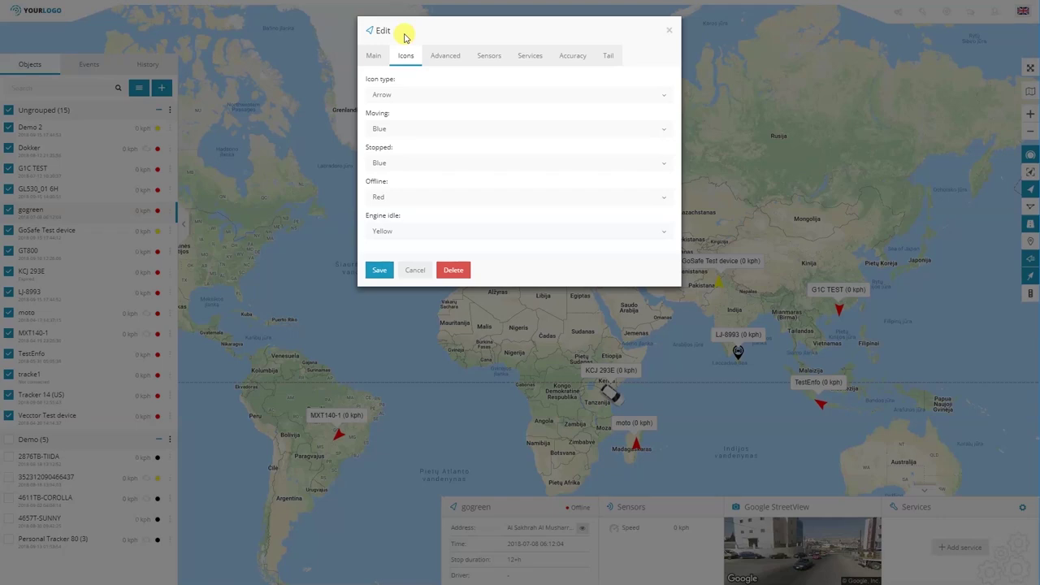
- Examine Demo 2's advanced settings, including the SIM, VIN, device model, plate, owner, notes and fuel cost fields
click(447, 64)
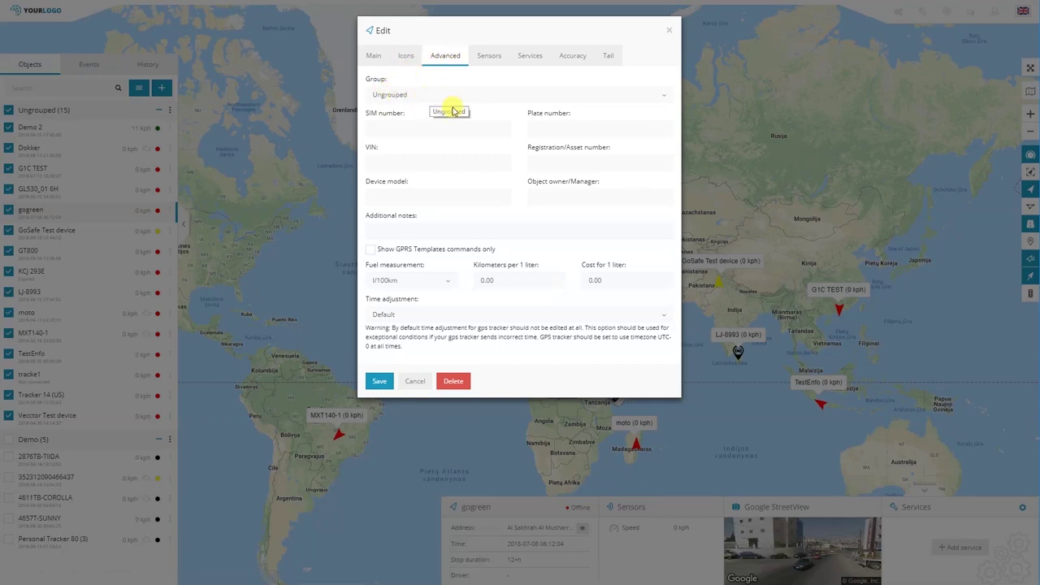
click(401, 128)
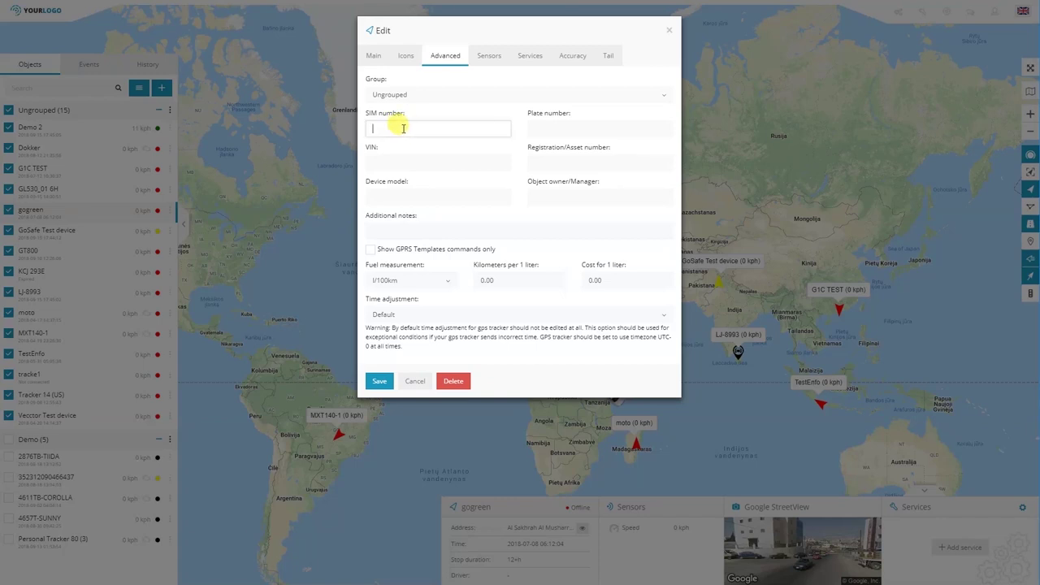
click(401, 162)
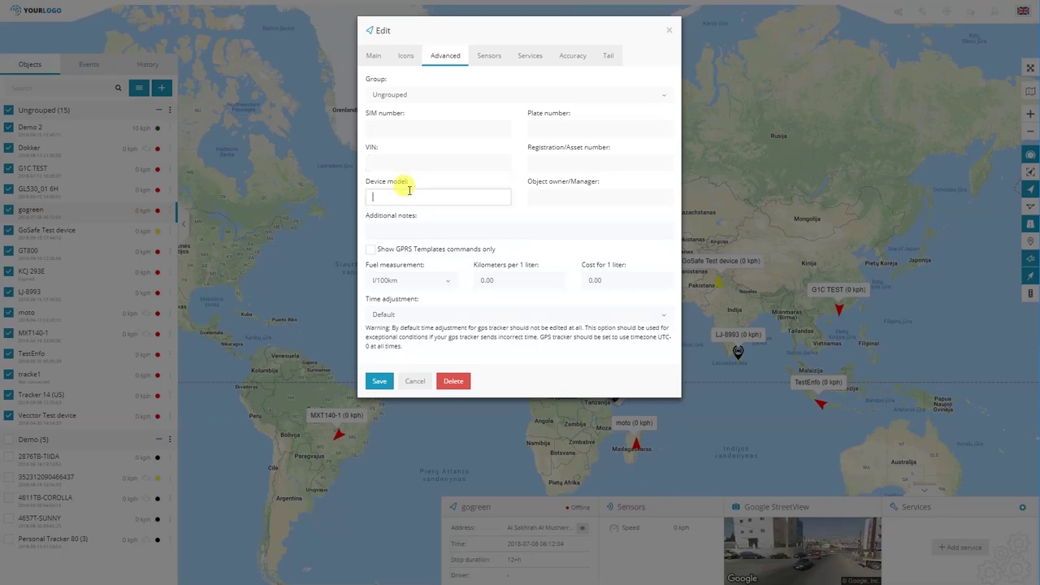
click(592, 128)
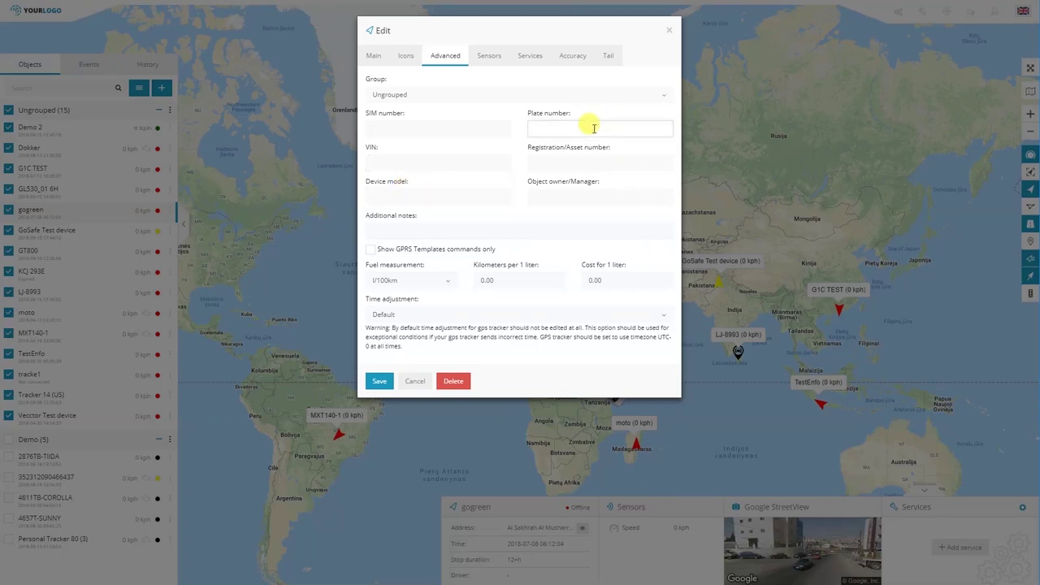
click(571, 195)
click(442, 231)
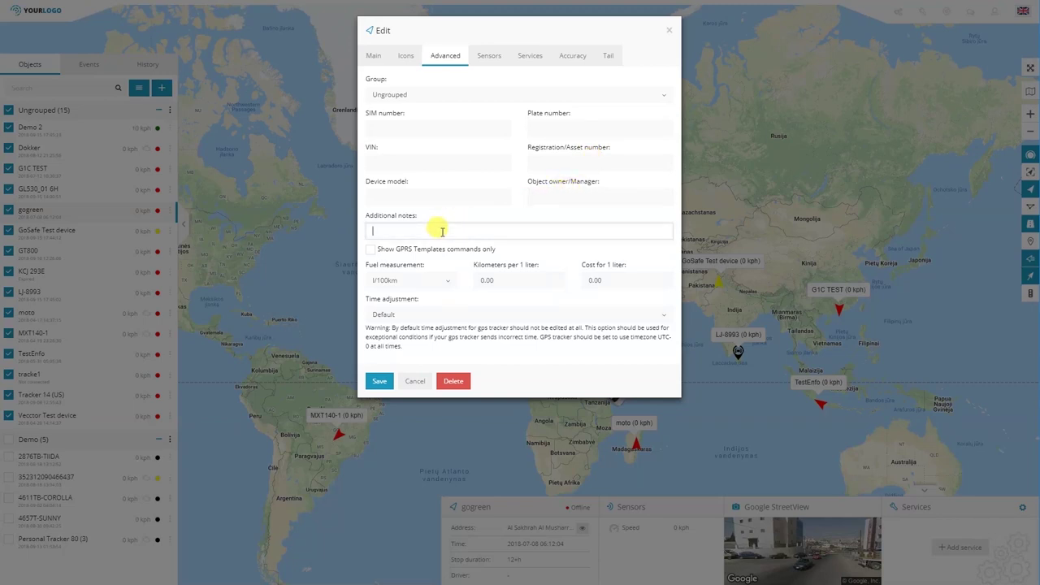
click(529, 279)
click(626, 279)
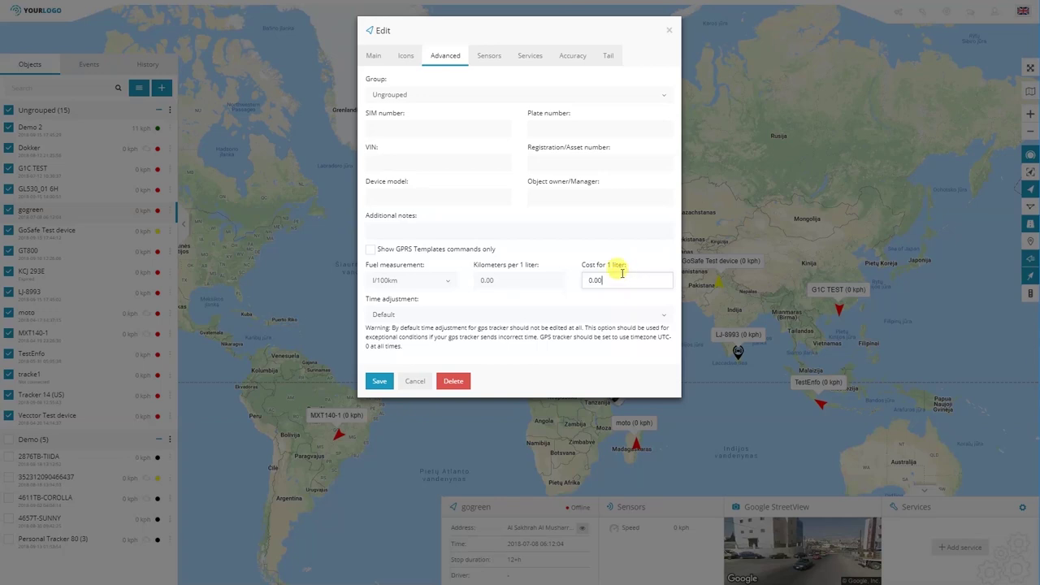
click(525, 280)
click(631, 280)
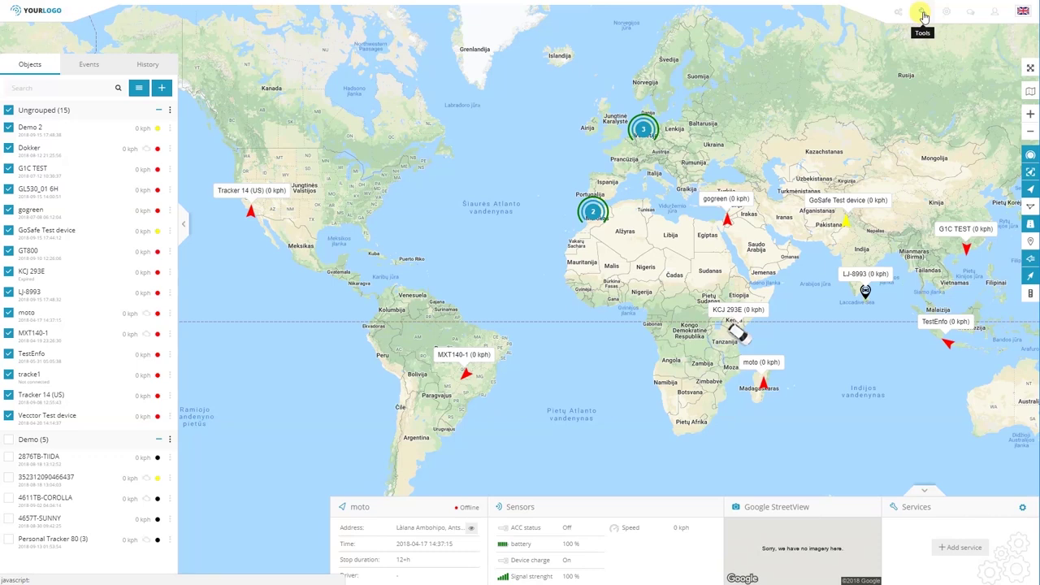
- Review the GPRS command type options for sending a command to a device, and leave without sending
click(923, 15)
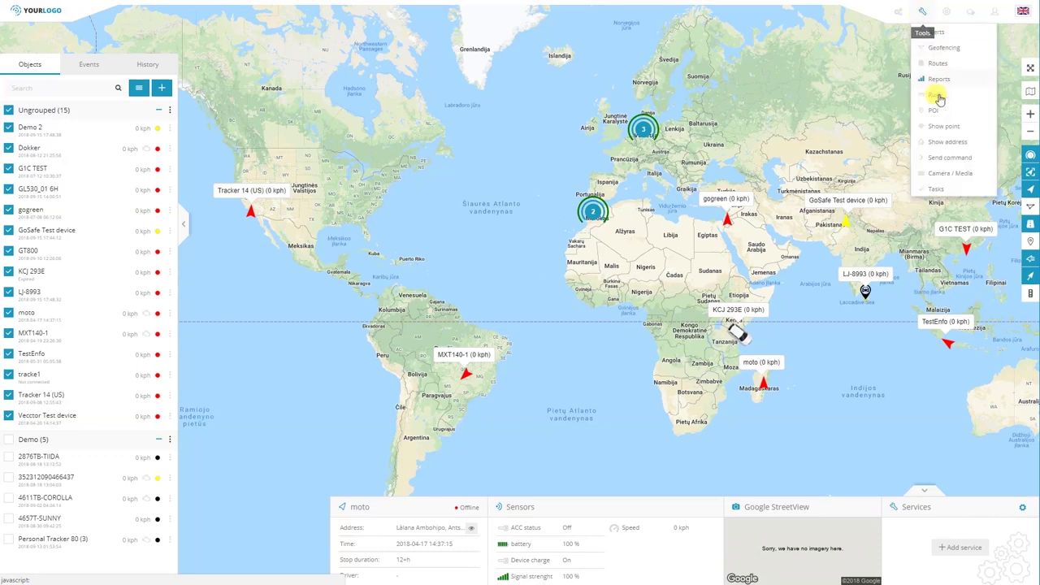
click(946, 161)
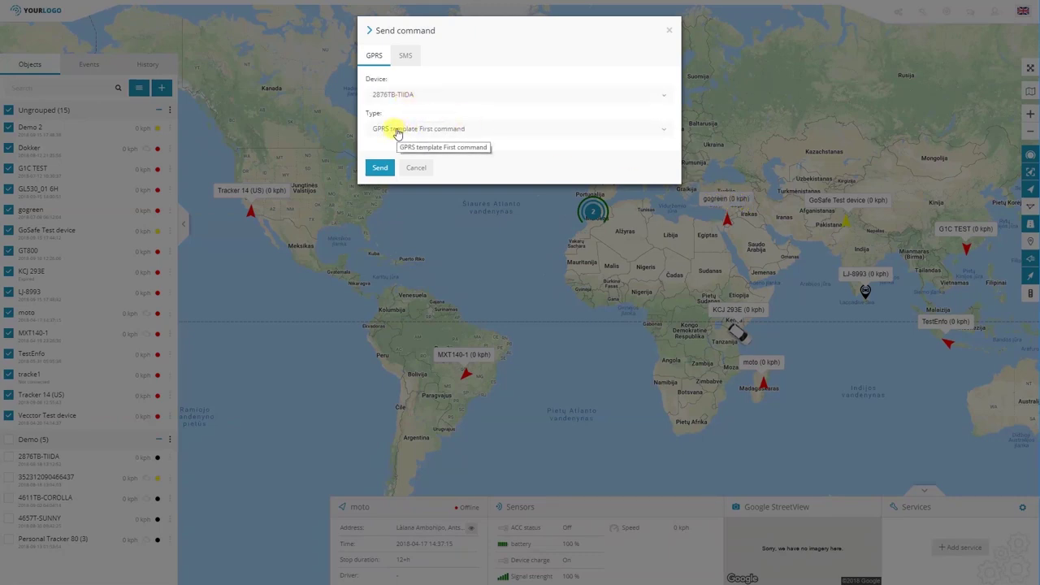
click(464, 133)
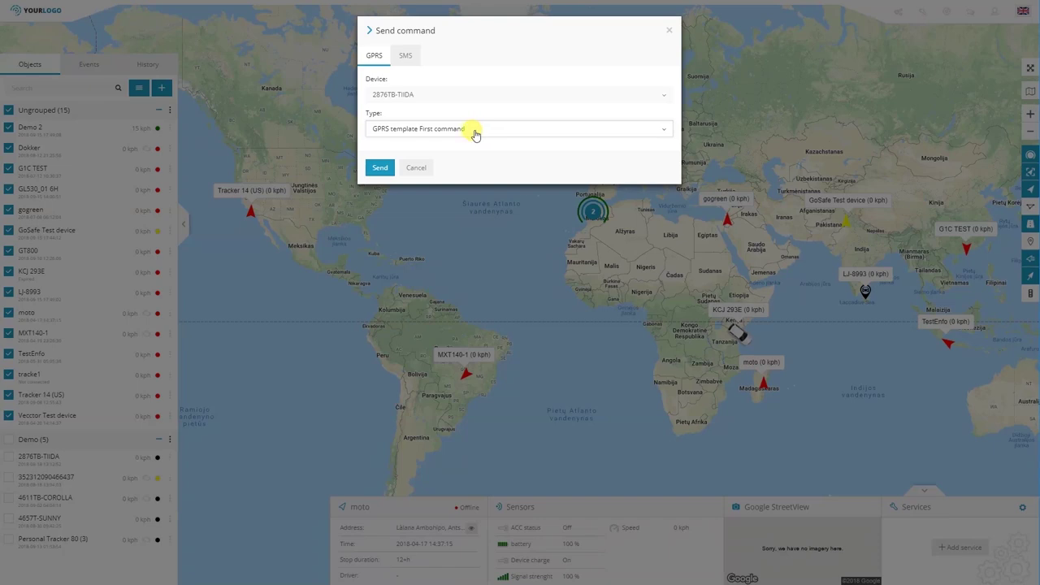
click(419, 168)
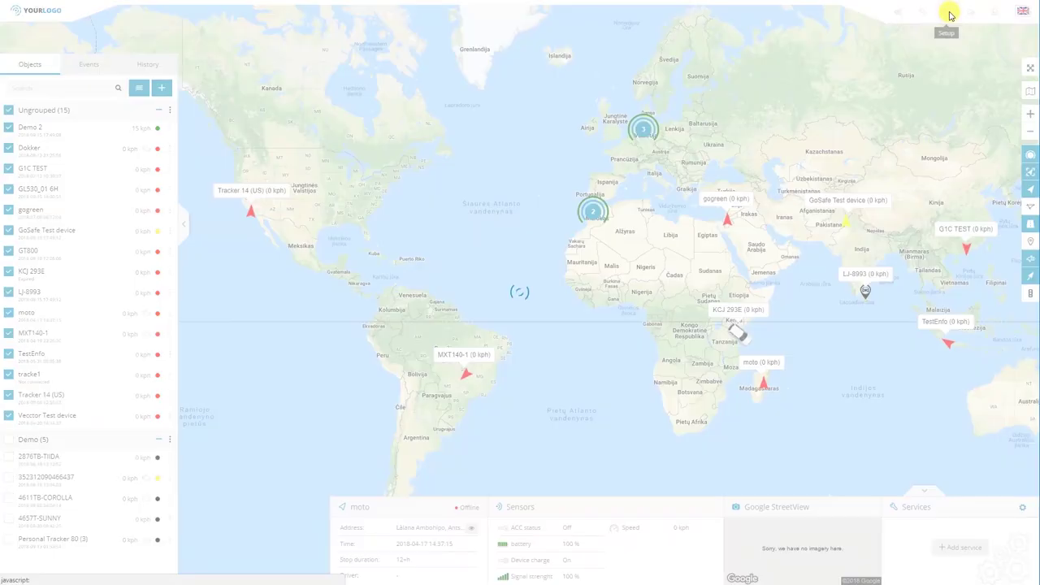
- Review the title, device protocol and message fields for a new GPRS template in Setup, and leave without saving
click(947, 14)
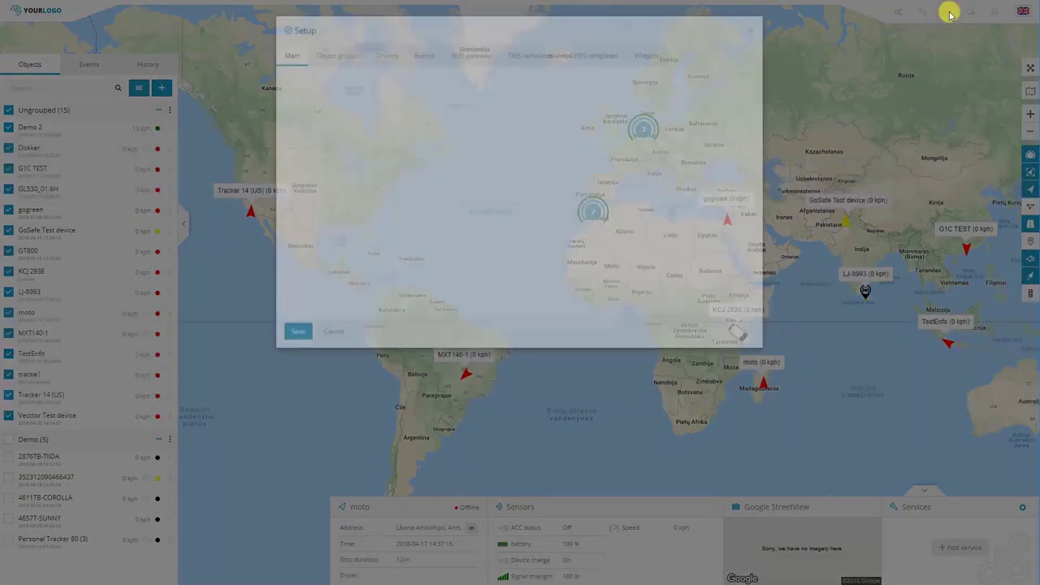
click(589, 62)
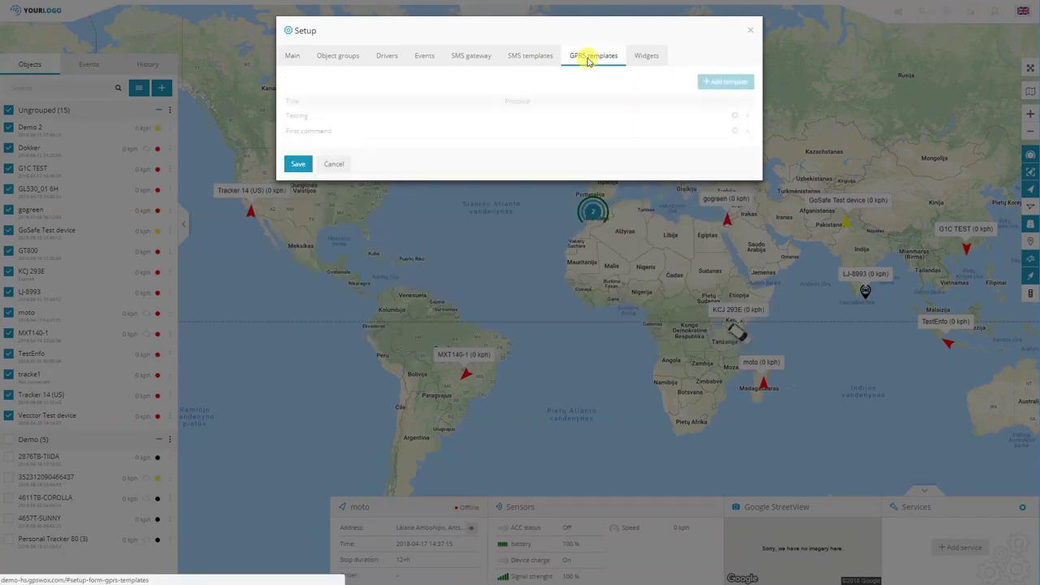
click(724, 83)
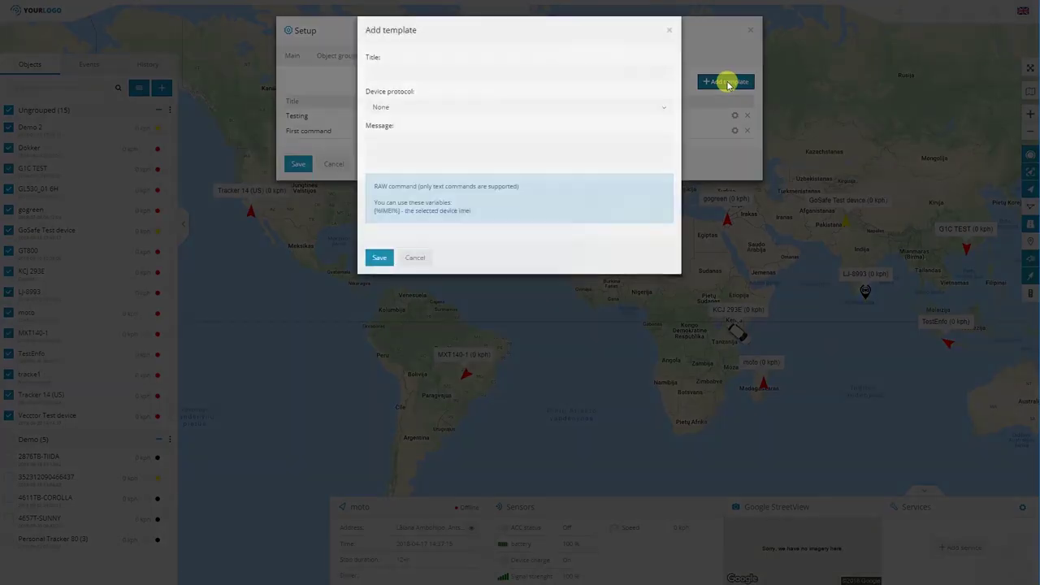
click(429, 71)
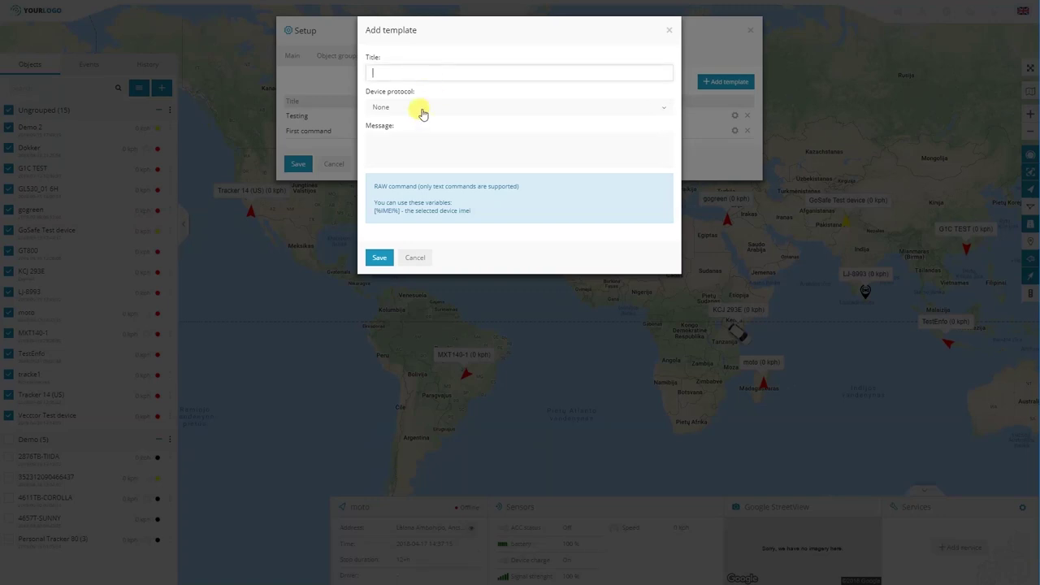
click(420, 108)
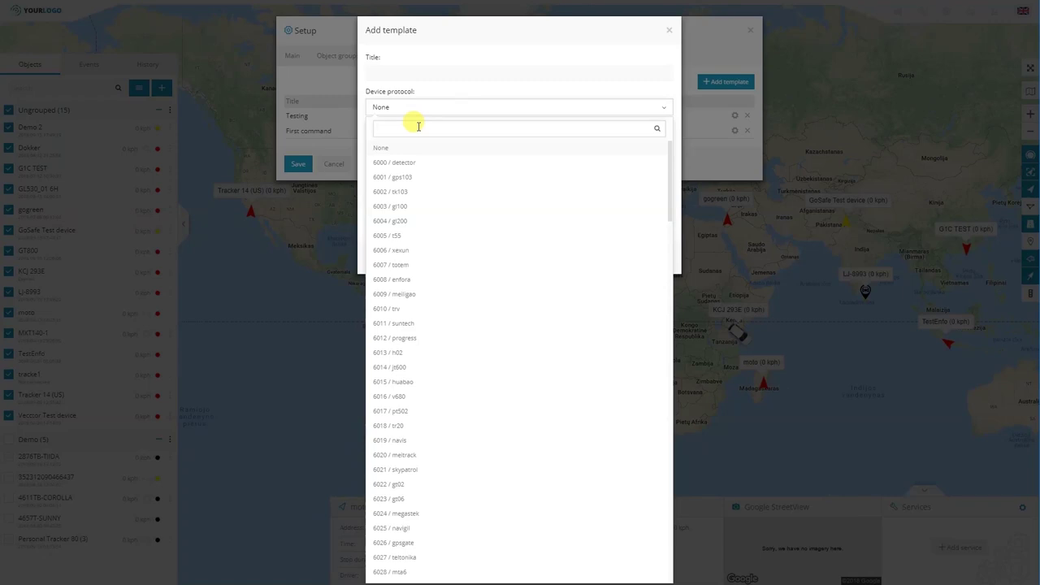
click(437, 39)
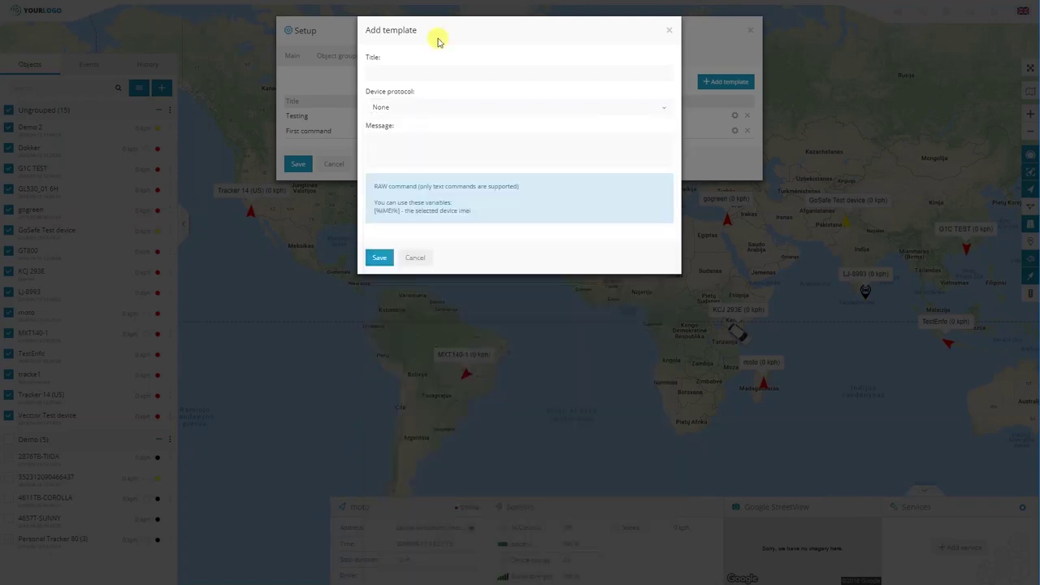
click(415, 154)
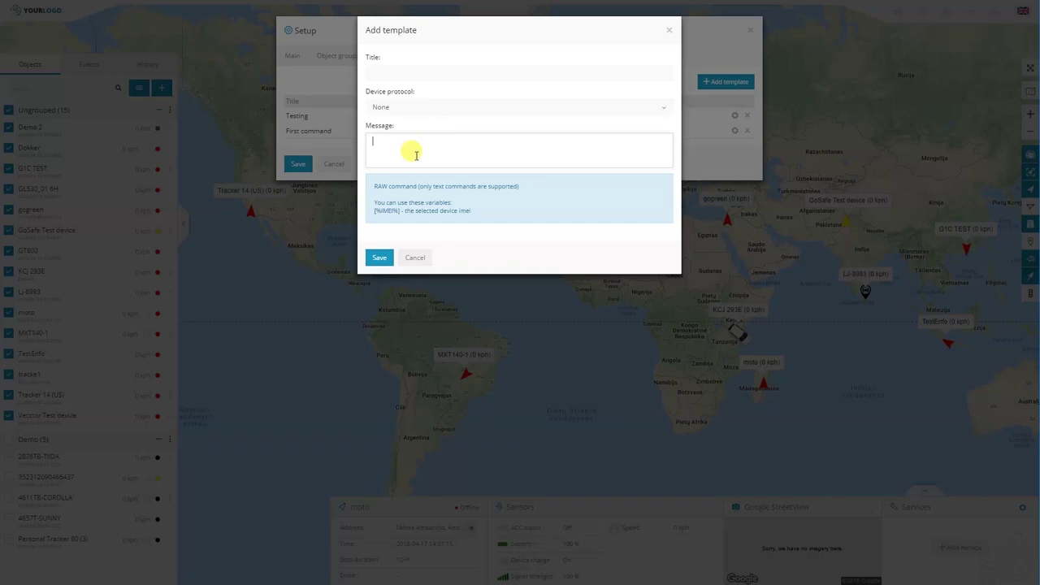
click(414, 257)
click(332, 164)
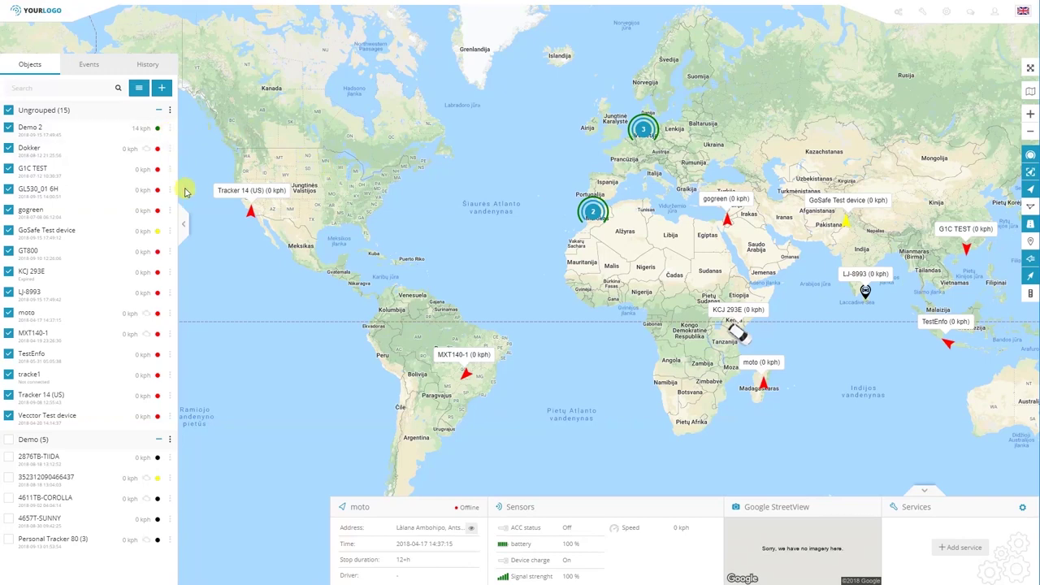
- Review the GPRS and SMS command forms for Demo 2 and the SIM number field in gogreen's advanced settings, without sending anything
click(170, 130)
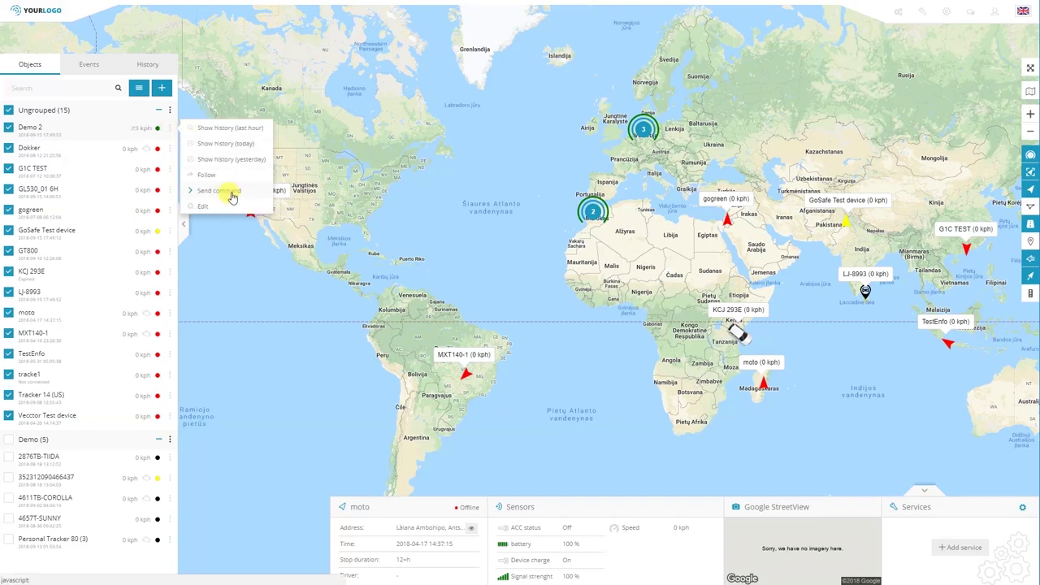
click(230, 191)
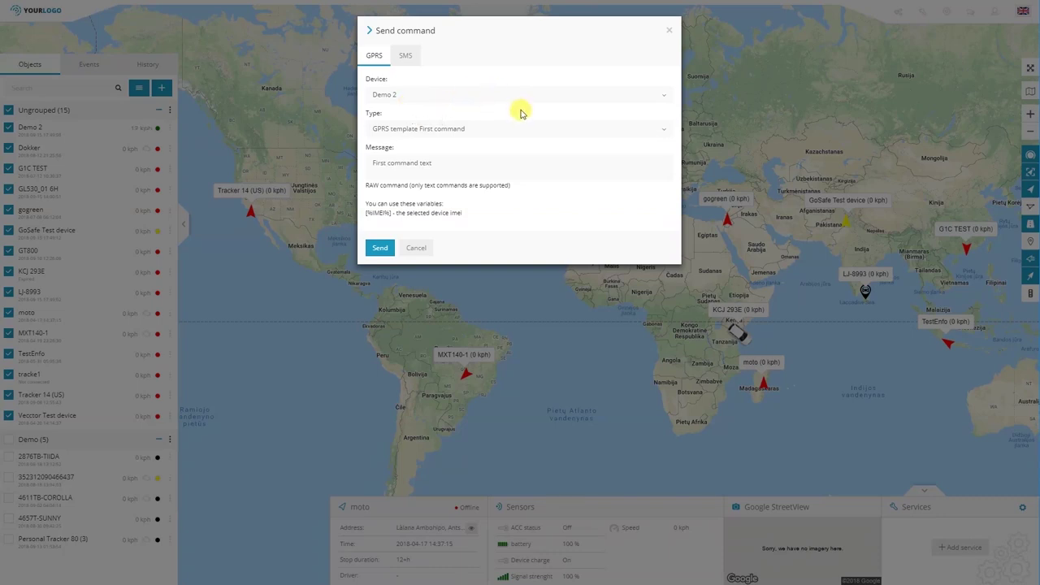
click(496, 129)
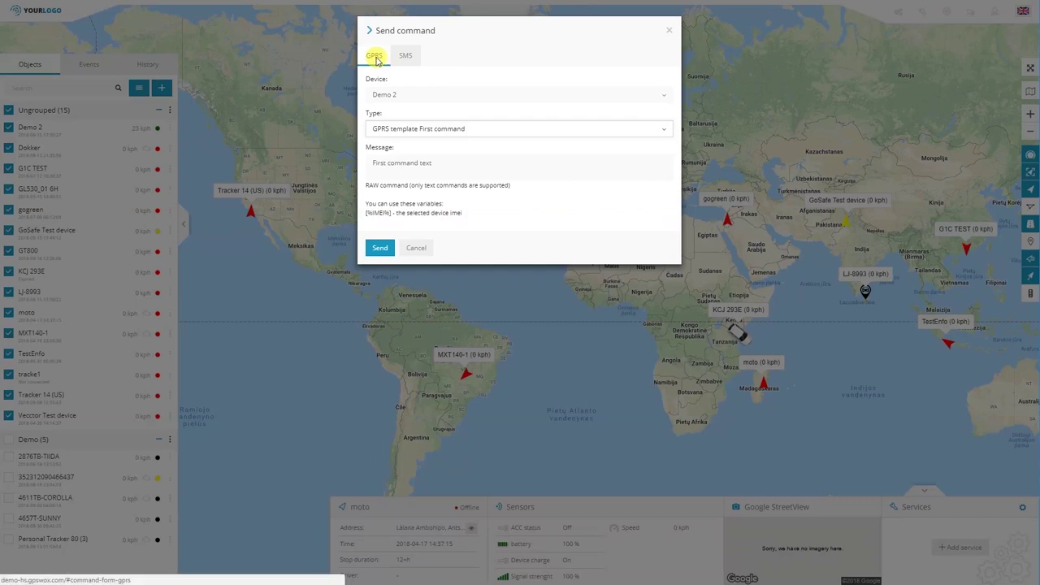
click(405, 57)
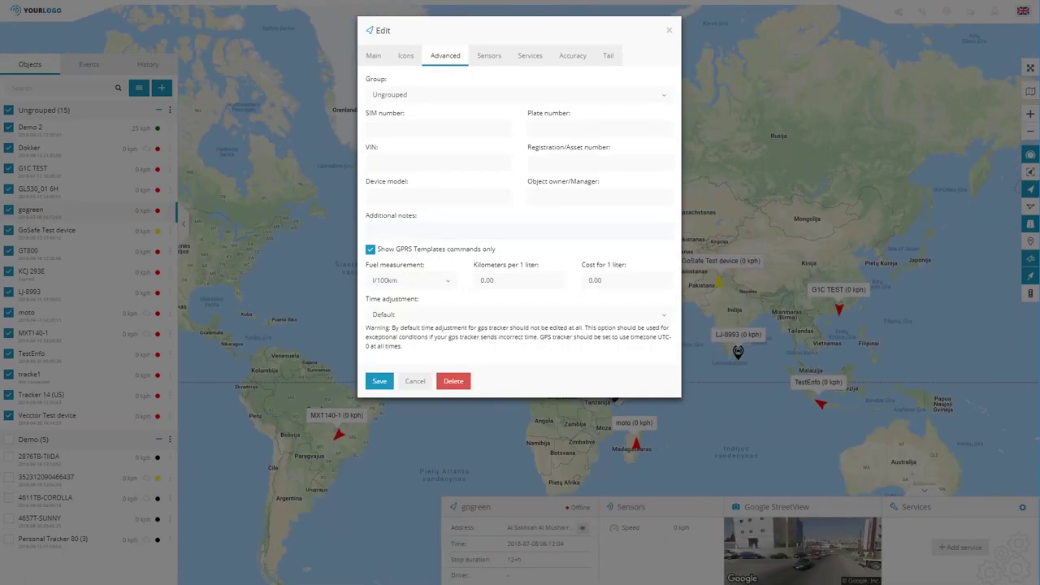
click(394, 128)
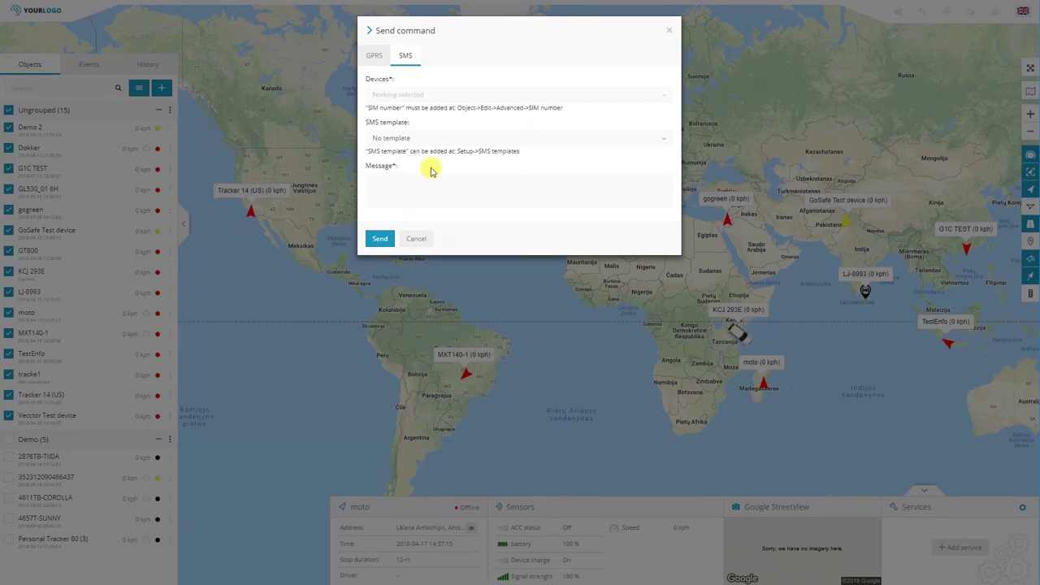
key(Escape)
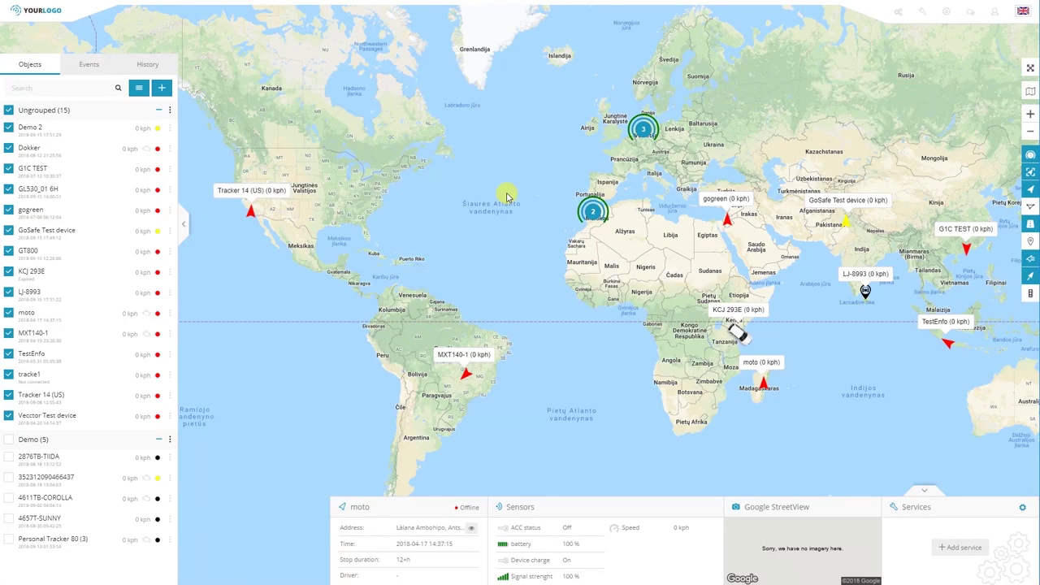
- Review the SMS gateway's GET and SMS gateway app request methods in Setup, and open the SMS Gateway app on the GPSWOX website
click(950, 14)
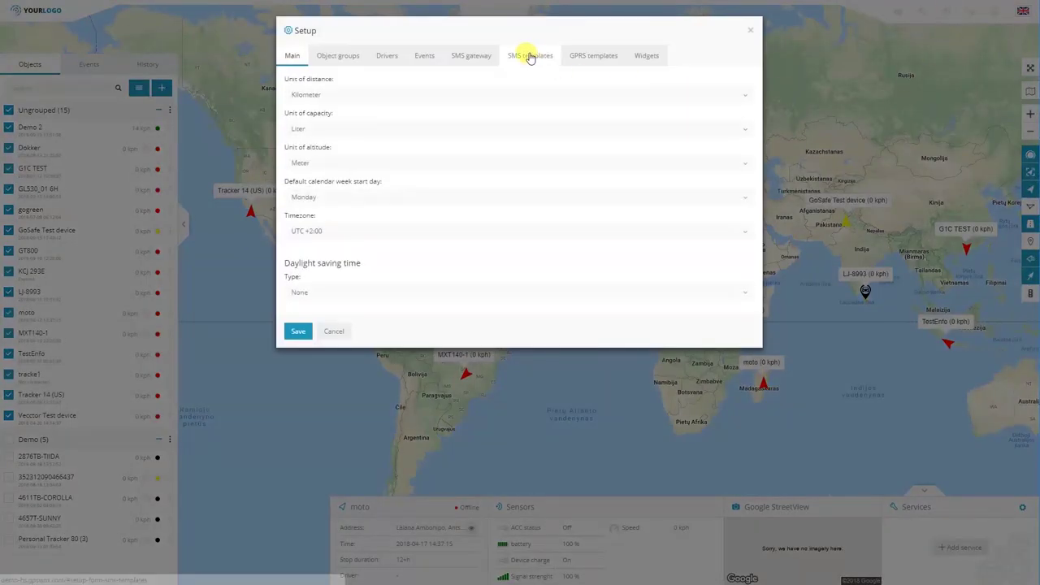
click(473, 59)
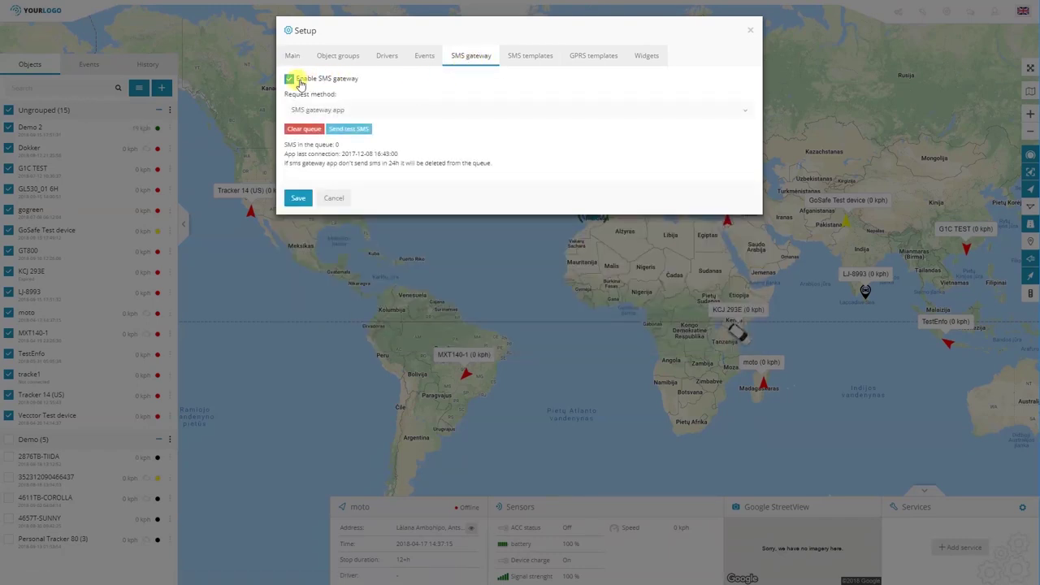
click(414, 114)
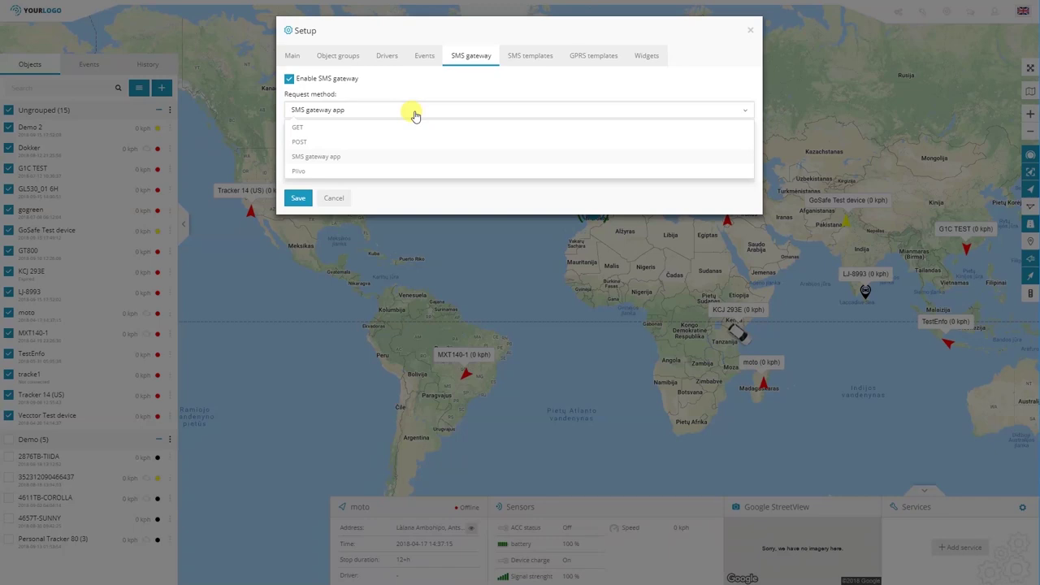
click(345, 128)
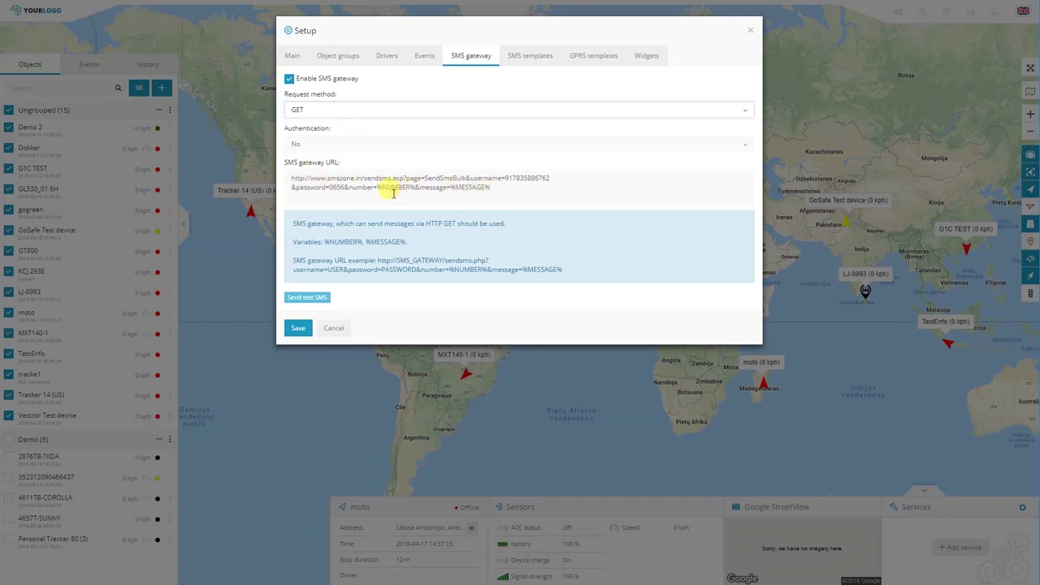
click(371, 113)
click(346, 155)
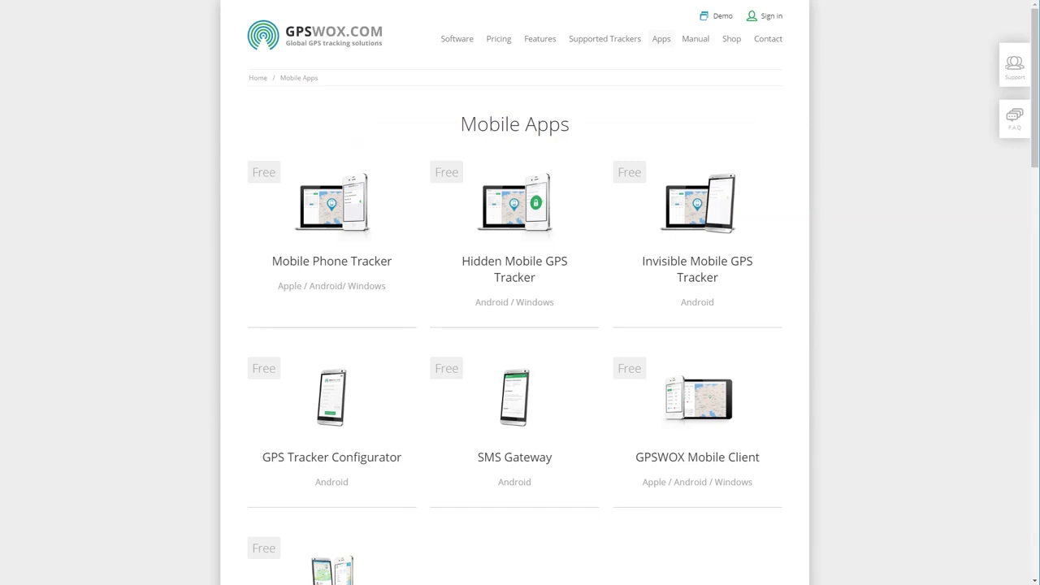
click(520, 400)
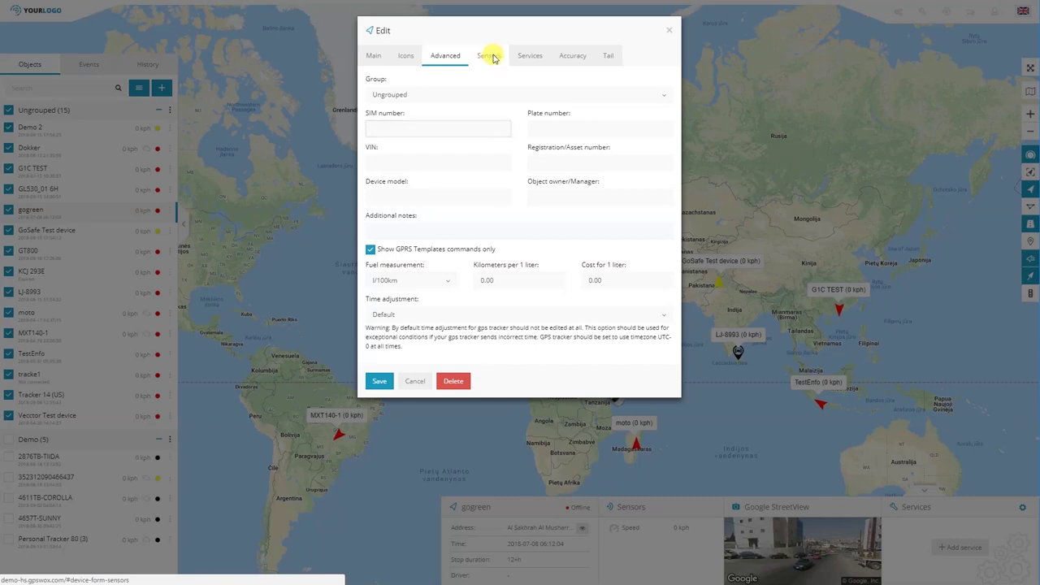
- Open the gogreen object's sensor settings and look over the Sensor management page of the user manual
click(490, 57)
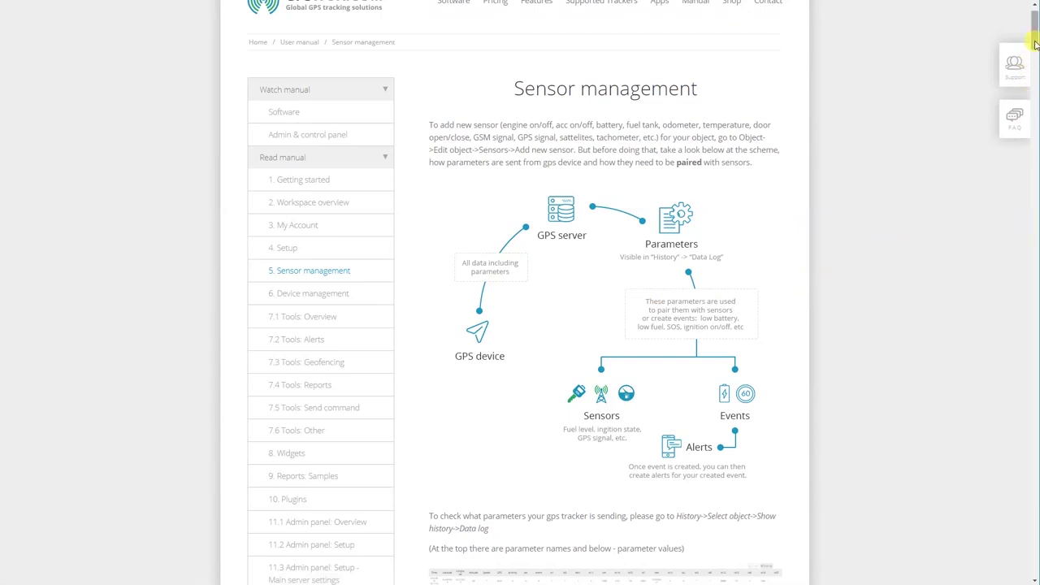
scroll(924, 227, down, 2)
scroll(924, 240, up, 2)
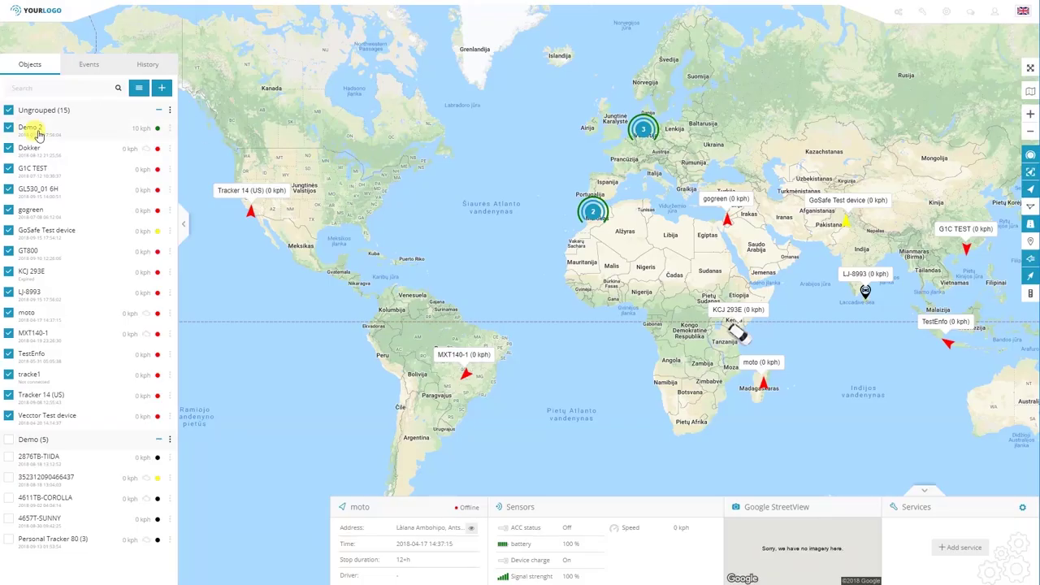
- Show Demo 2's history for today and open its data log to view the device parameters
click(170, 130)
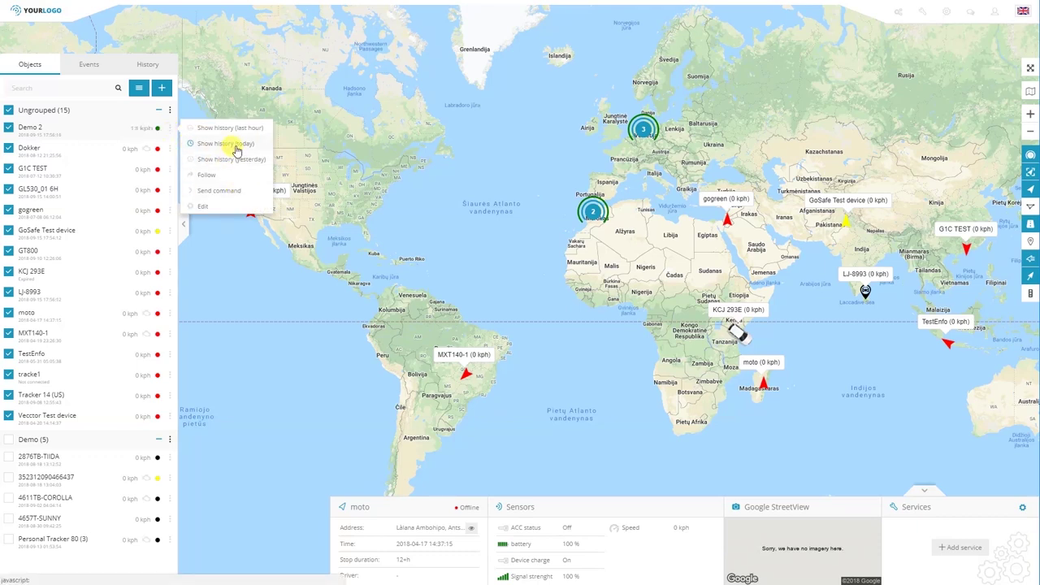
click(236, 147)
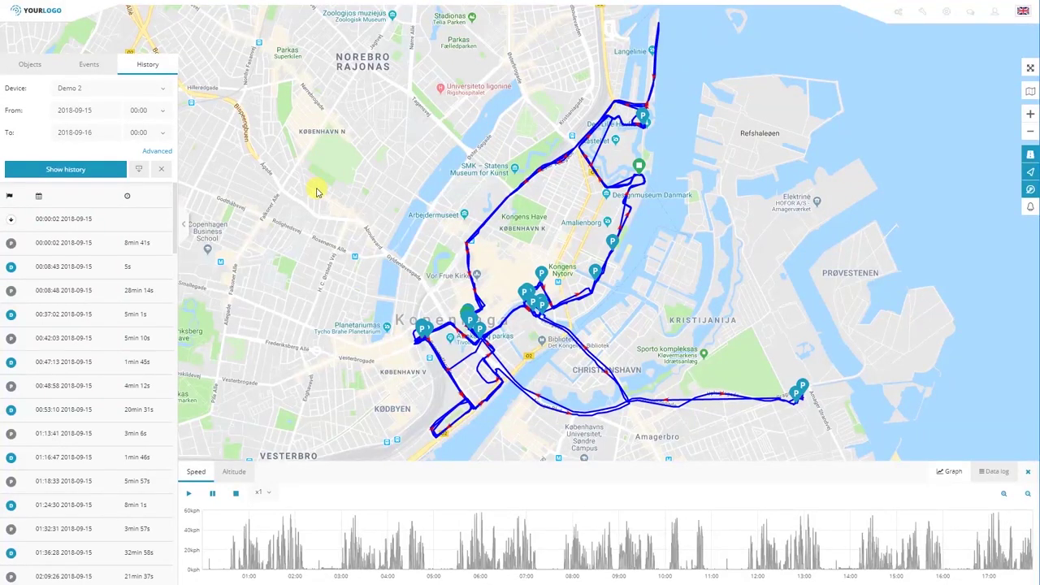
click(996, 476)
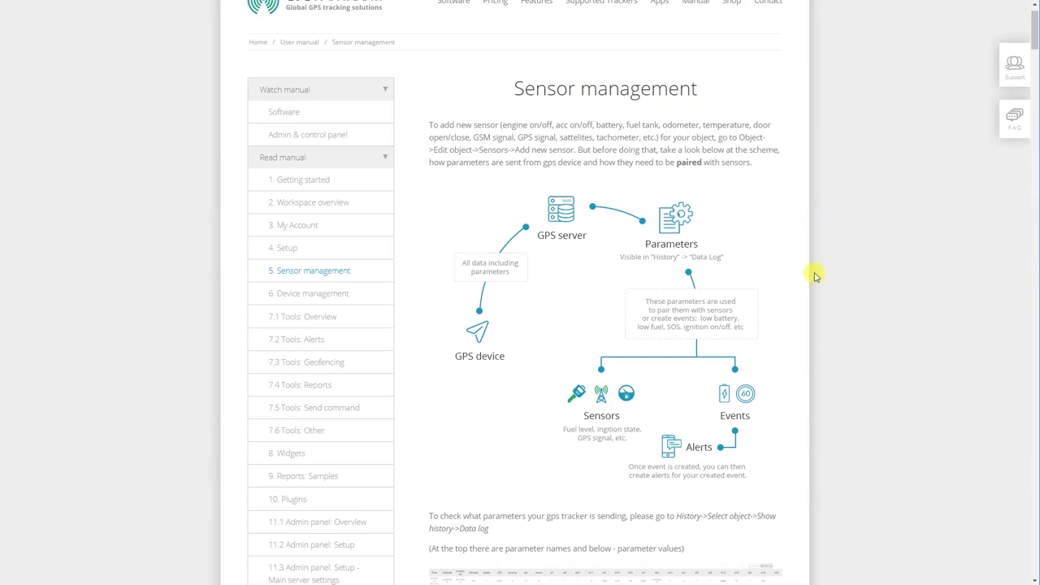
- Read the Sensor management manual's explanation of parameter names, the ACC ON/OFF sensor fields, Setflag and the Battery sensor
scroll(815, 277, down, 1)
scroll(815, 277, down, 3)
scroll(817, 272, down, 2)
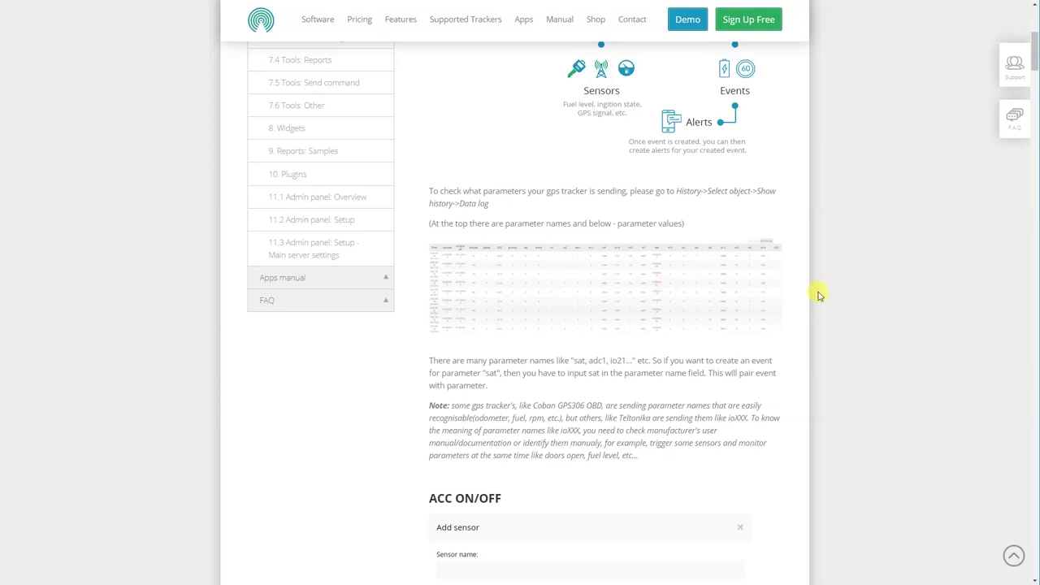
scroll(848, 297, down, 4)
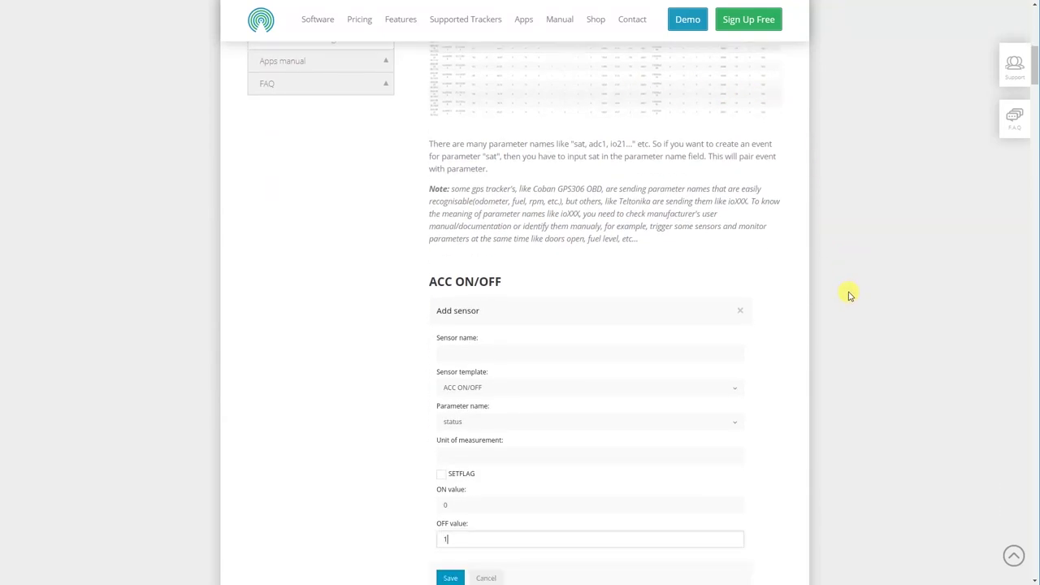
scroll(849, 295, down, 10)
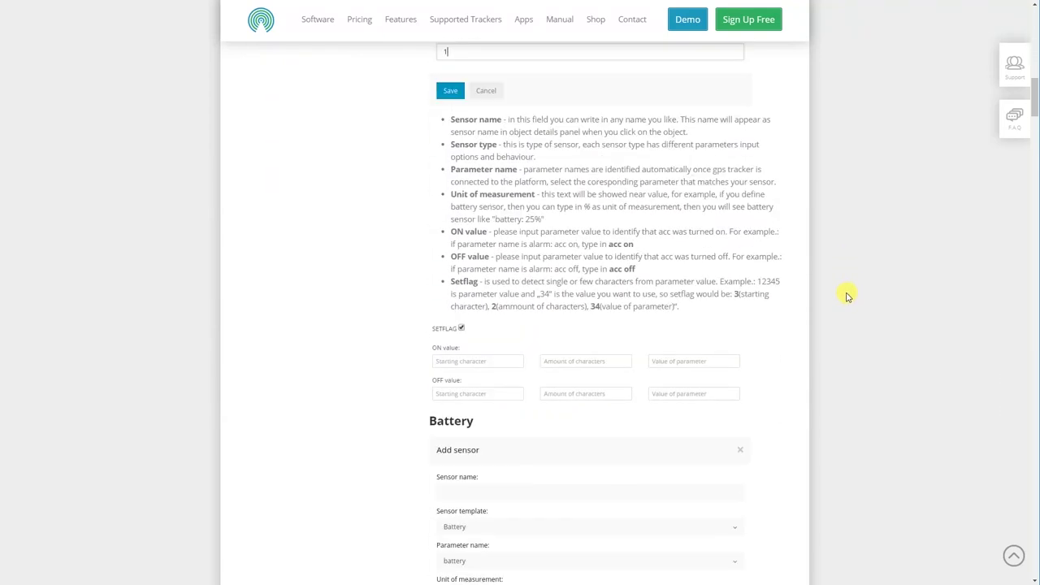
scroll(848, 297, down, 12)
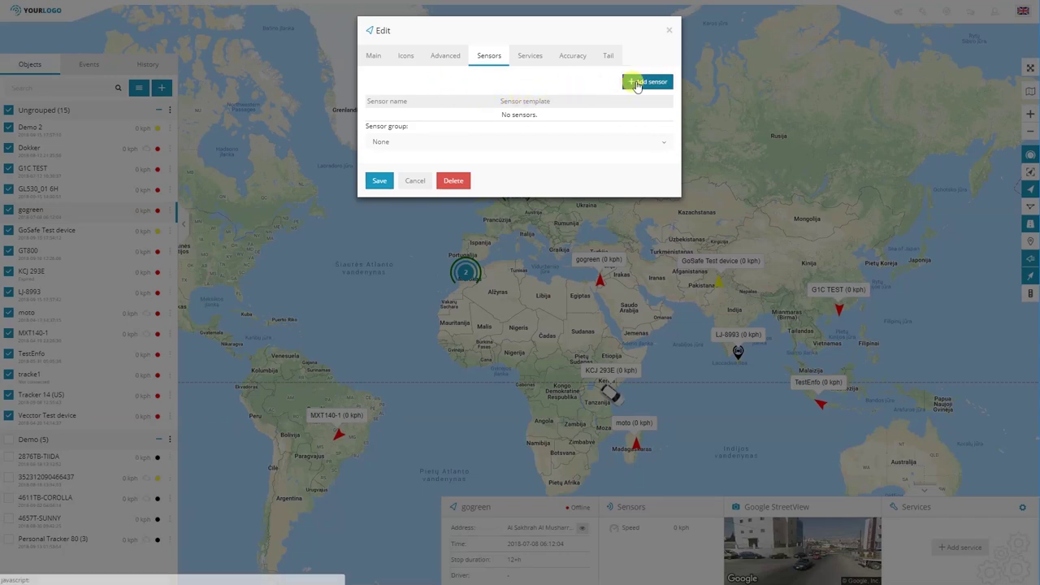
- Add a sensor named Engine hours to the gogreen object, using the Textual template and the enginehours parameter
click(644, 86)
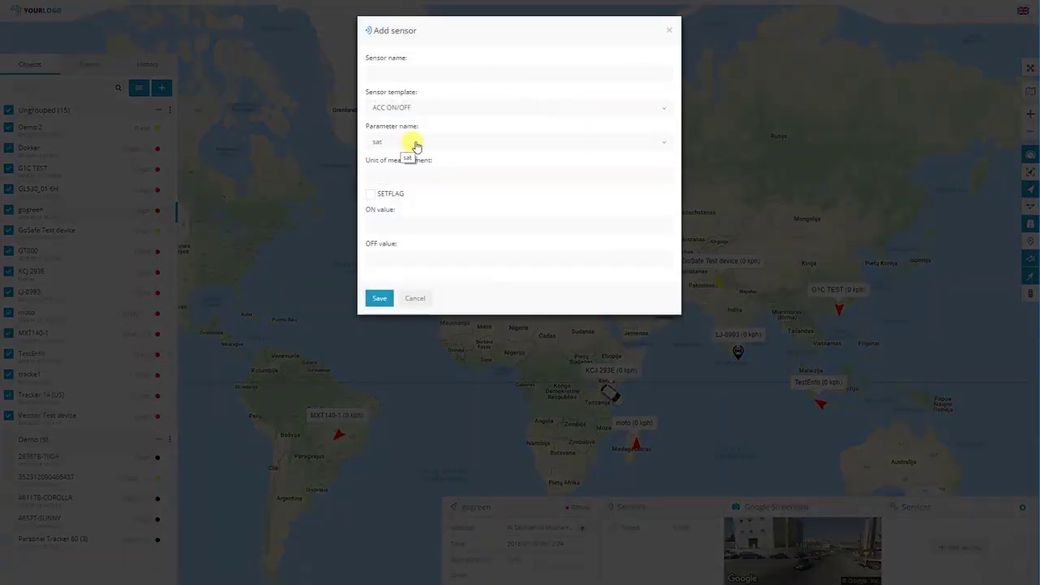
click(428, 141)
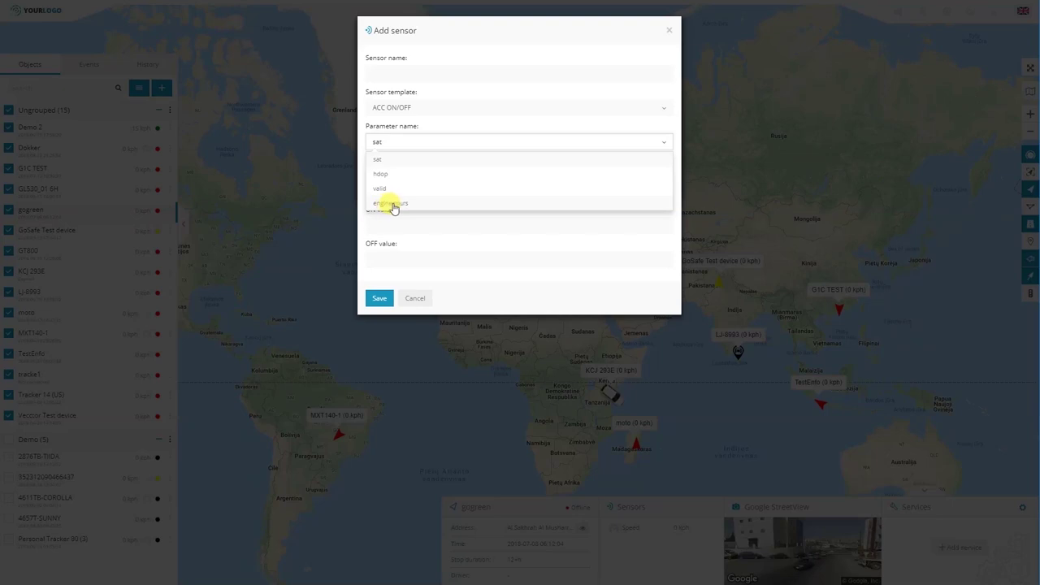
click(395, 204)
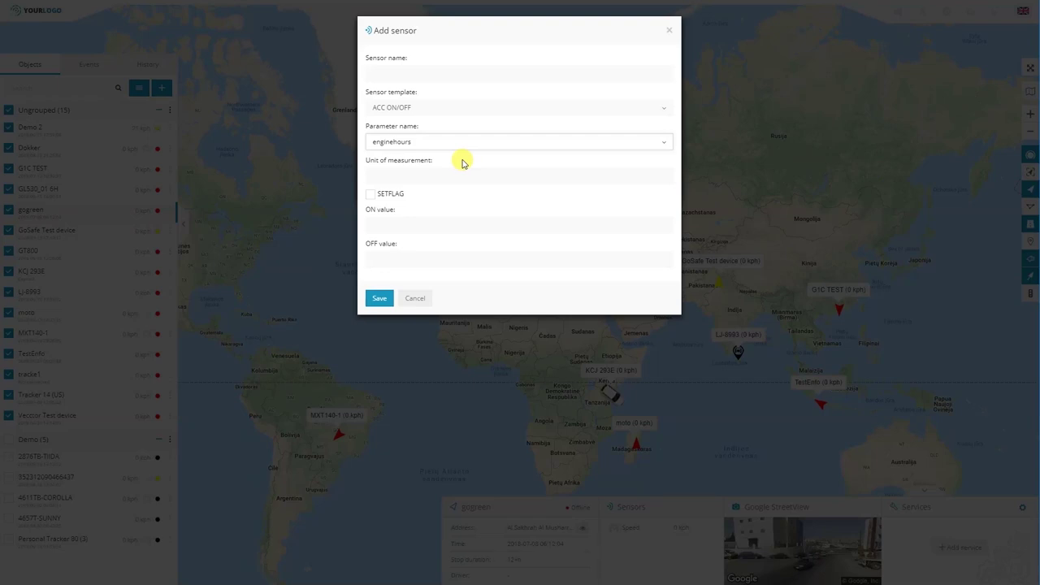
click(423, 109)
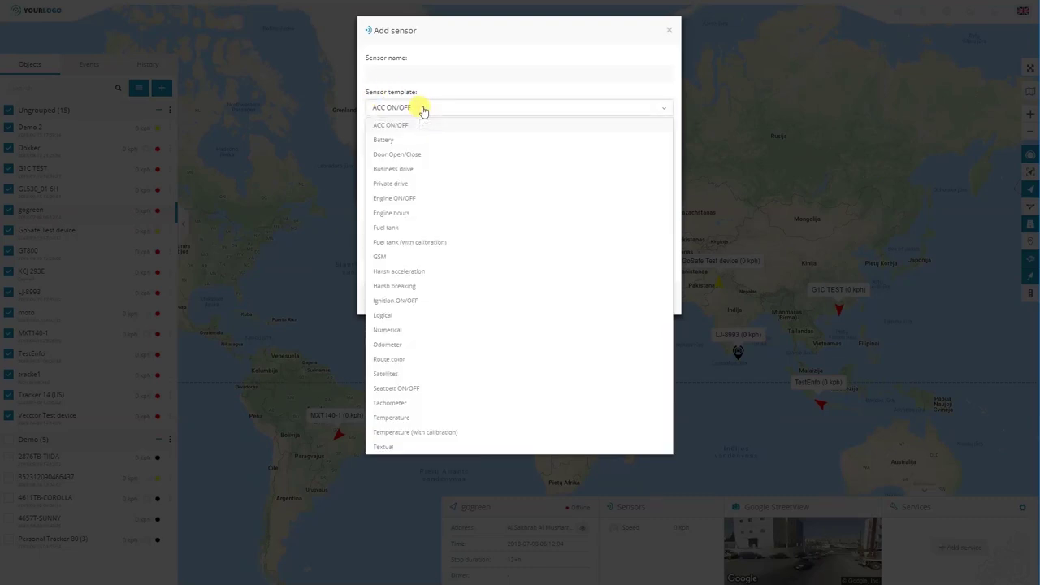
click(388, 448)
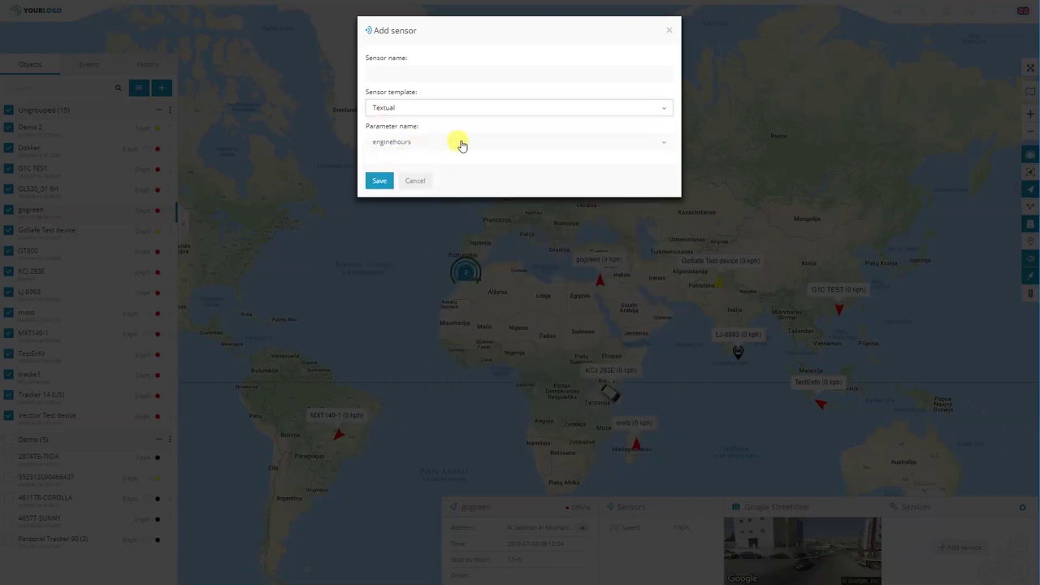
click(404, 73)
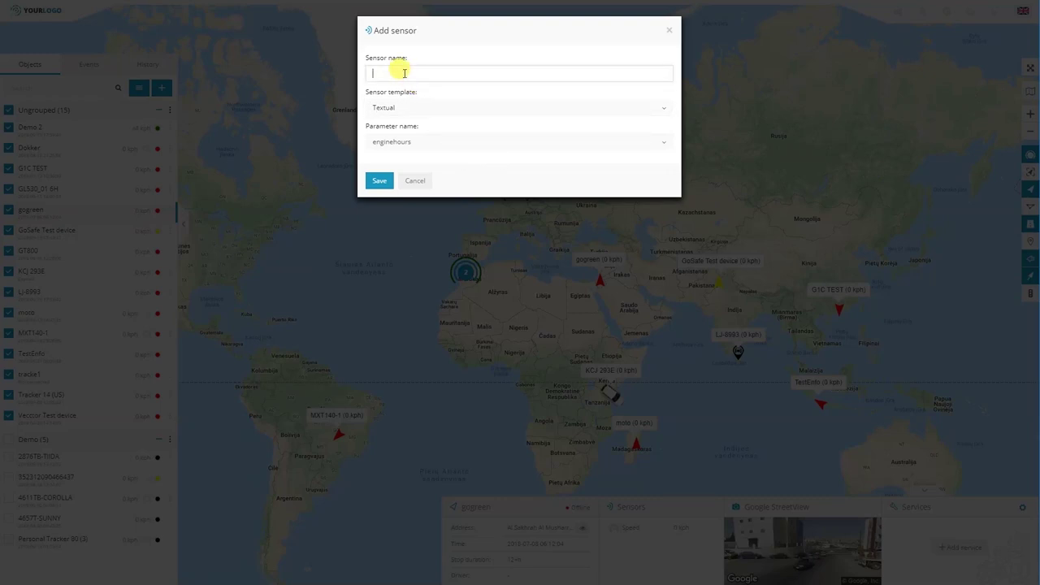
text(Engine hours)
click(379, 178)
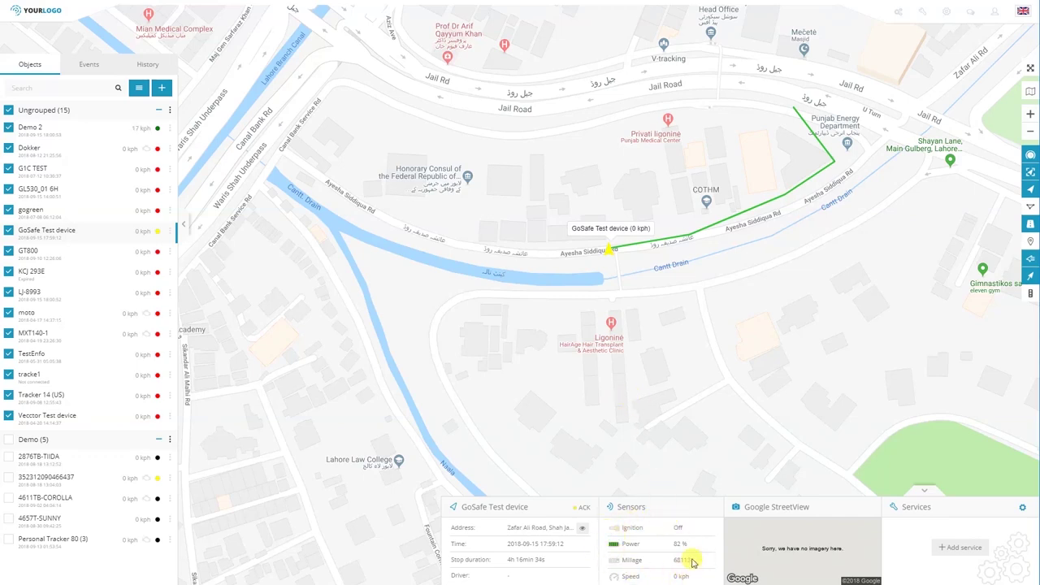
- Open the sensor list in the GoSafe Test device's edit settings
click(170, 234)
click(225, 306)
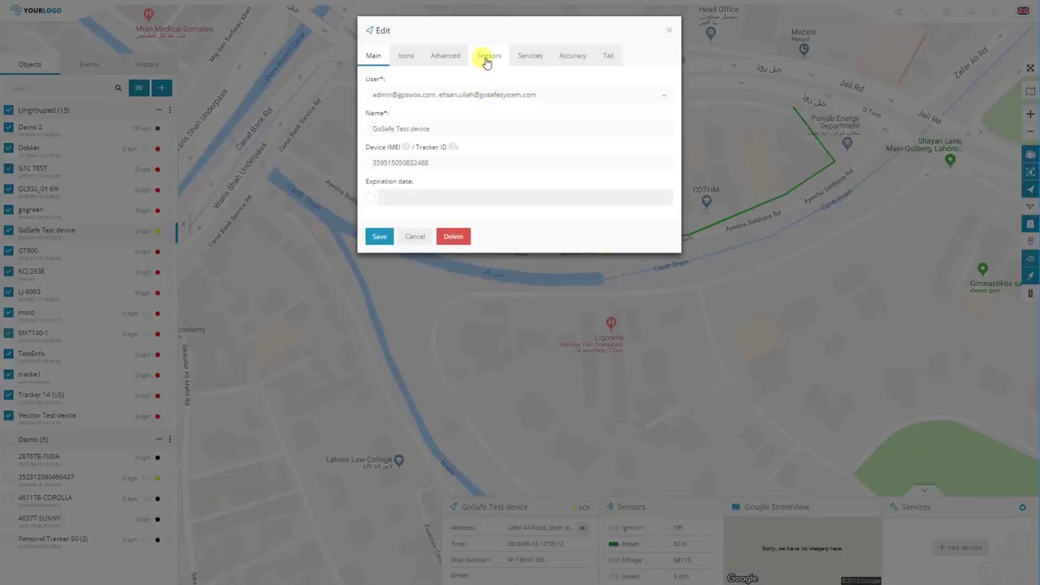
click(487, 56)
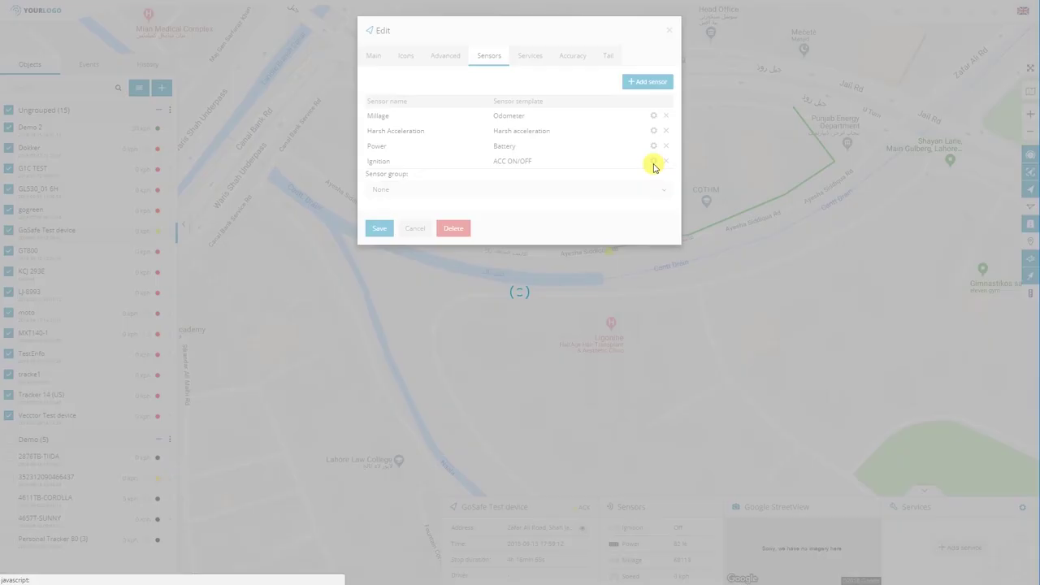
- Review the Ignition sensor's parameter choices and its ON and OFF values, and close it without saving
click(653, 161)
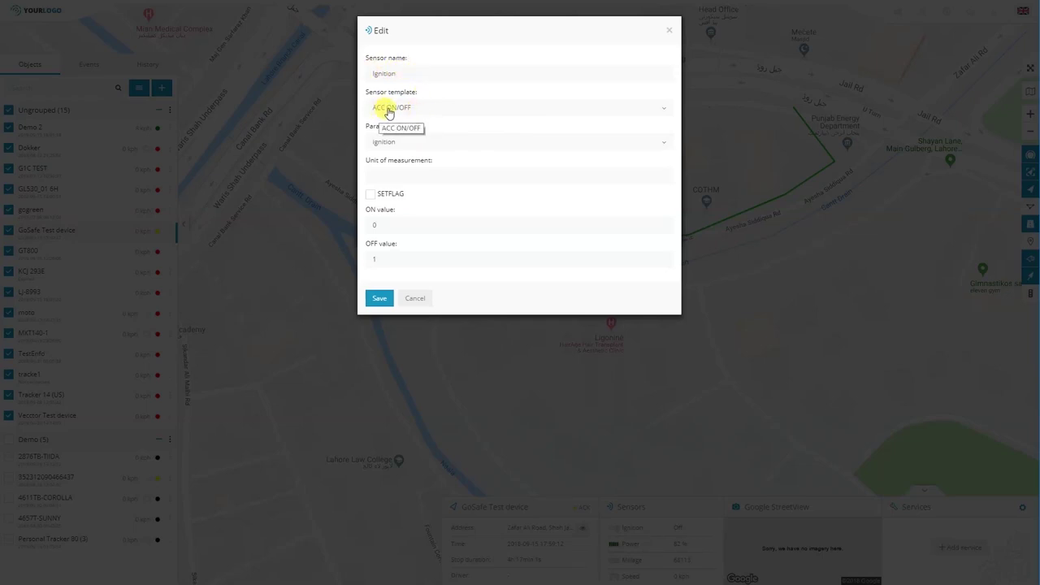
click(420, 144)
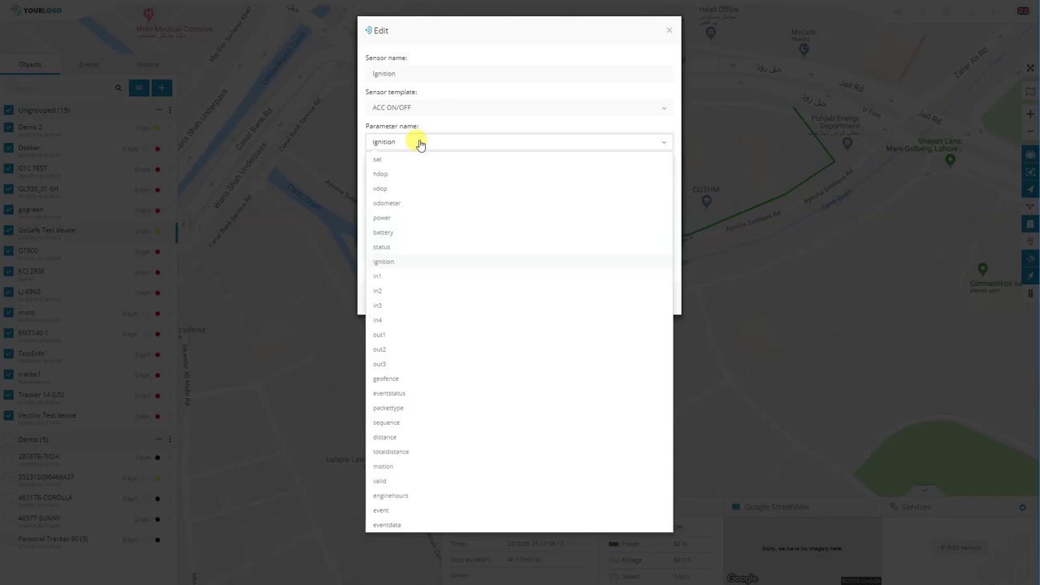
click(420, 144)
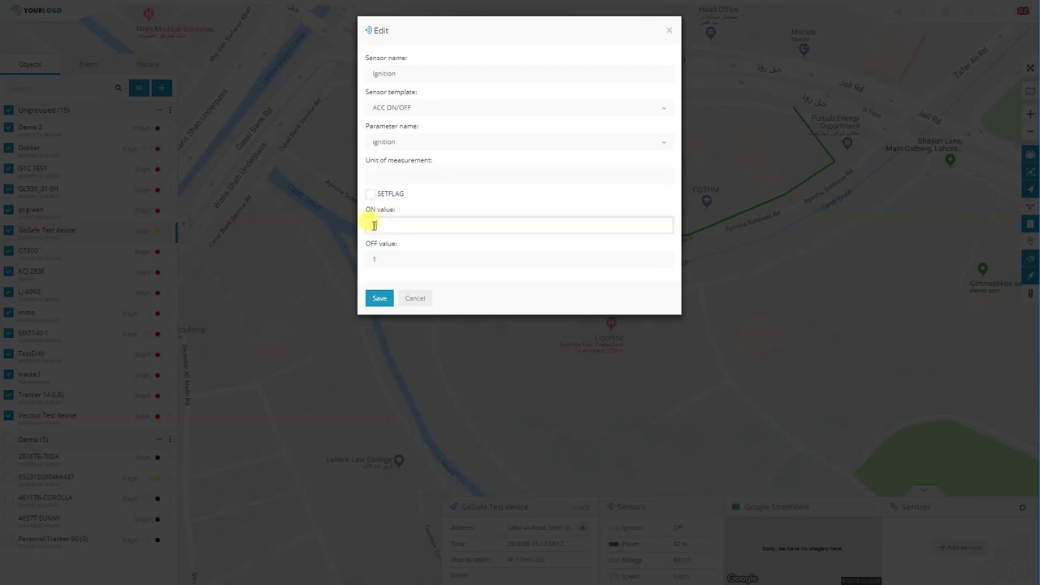
click(390, 255)
click(394, 226)
click(430, 261)
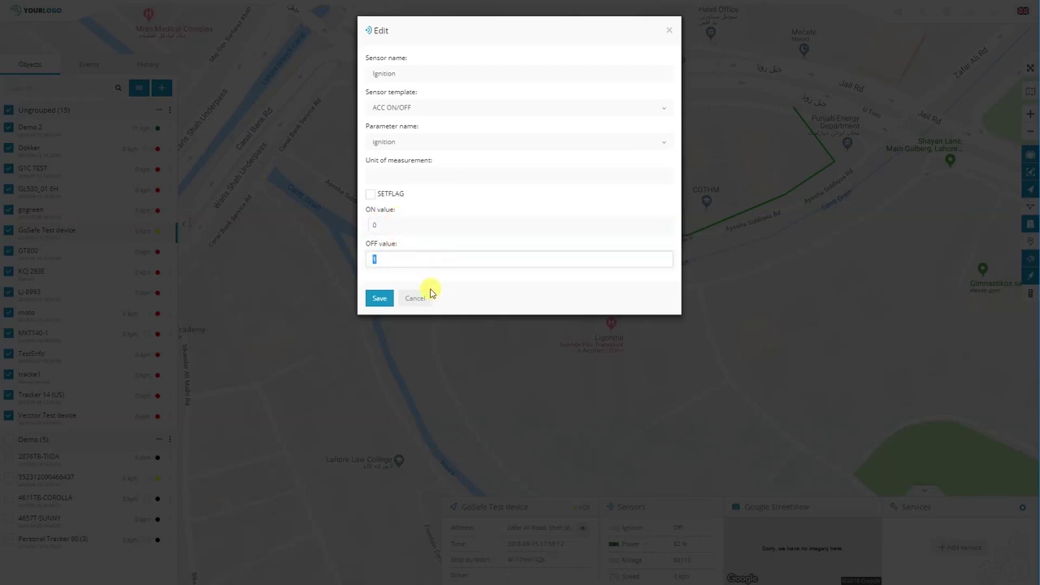
click(415, 298)
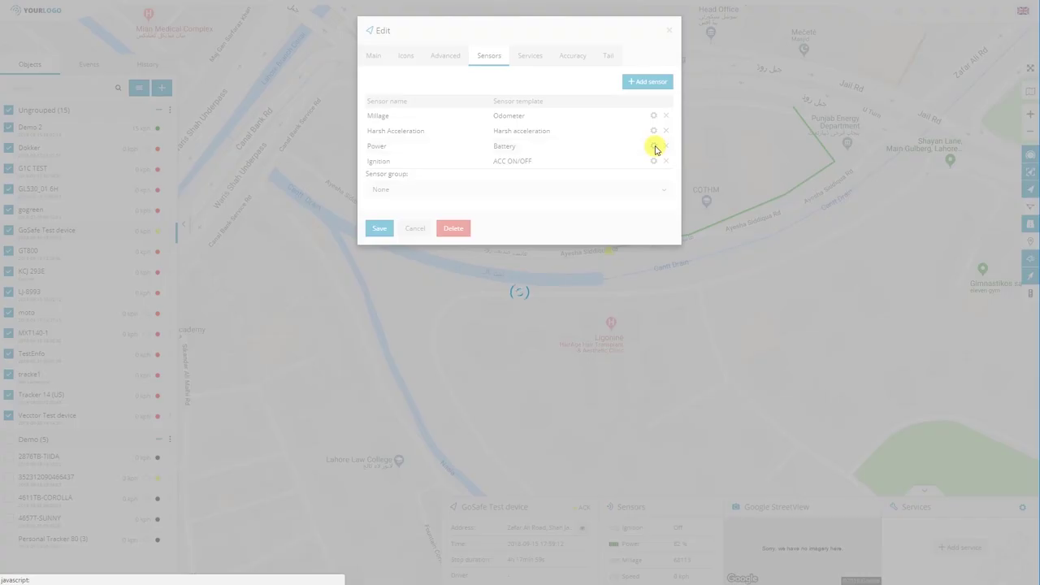
- Open the Power sensor's settings and review its available parameters, sensor name and unit of measurement
click(654, 146)
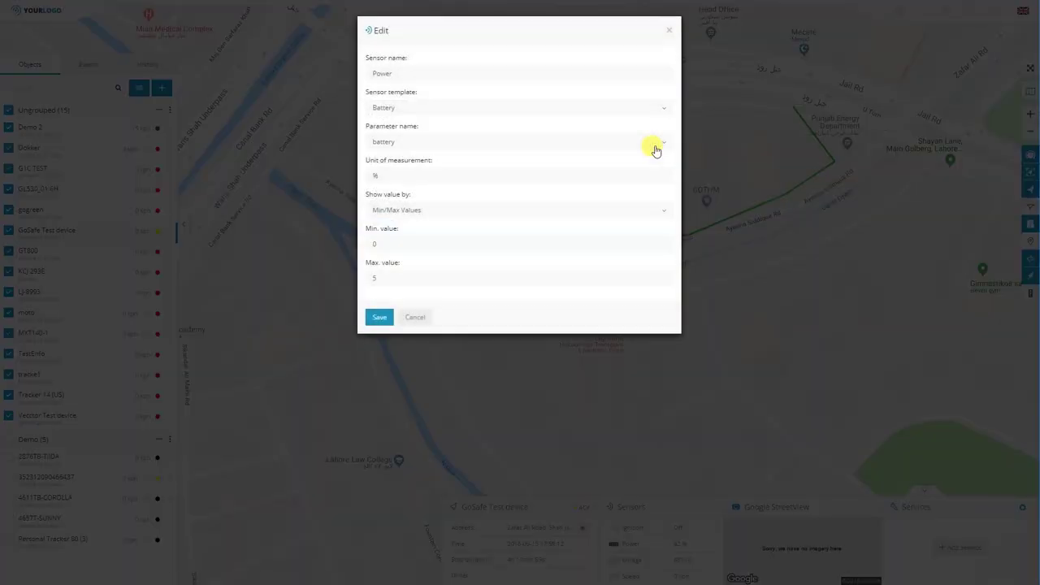
click(483, 145)
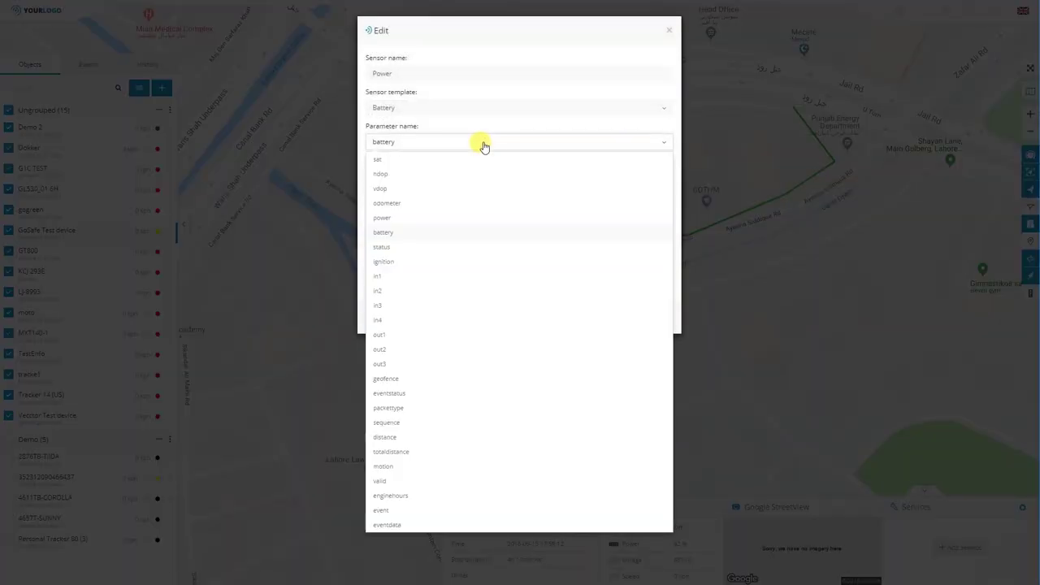
click(412, 236)
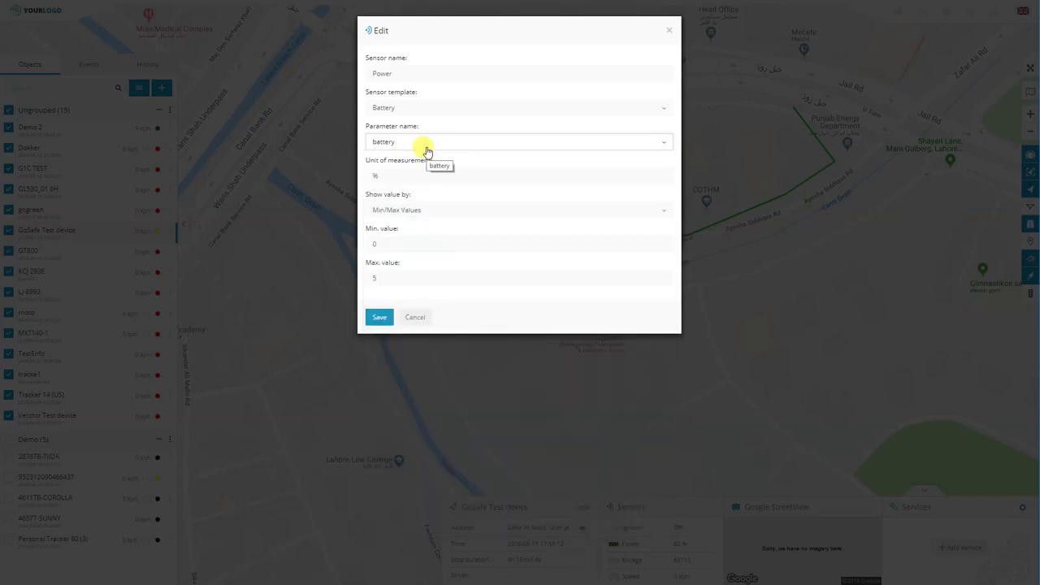
click(411, 74)
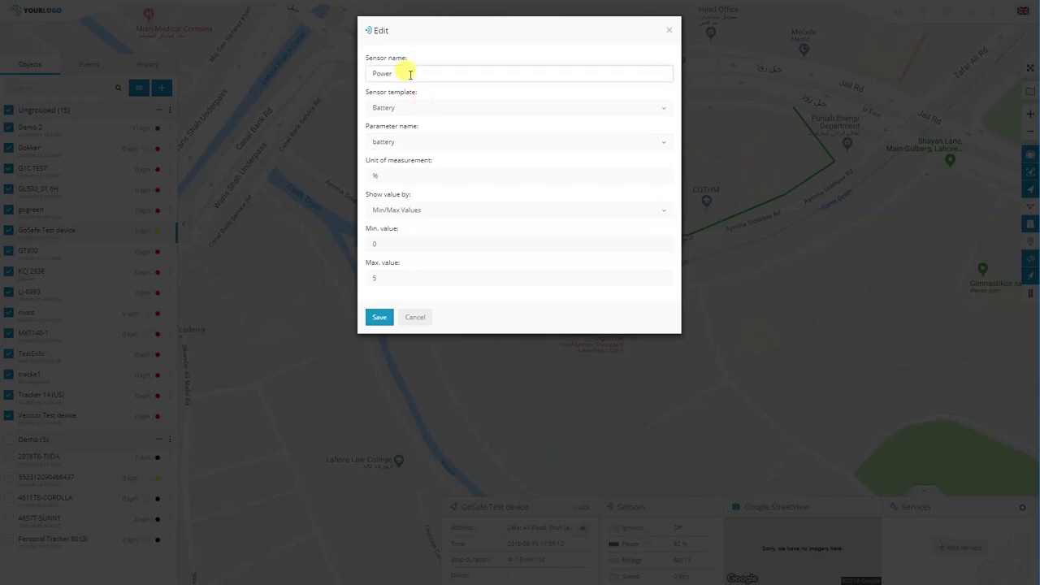
click(411, 174)
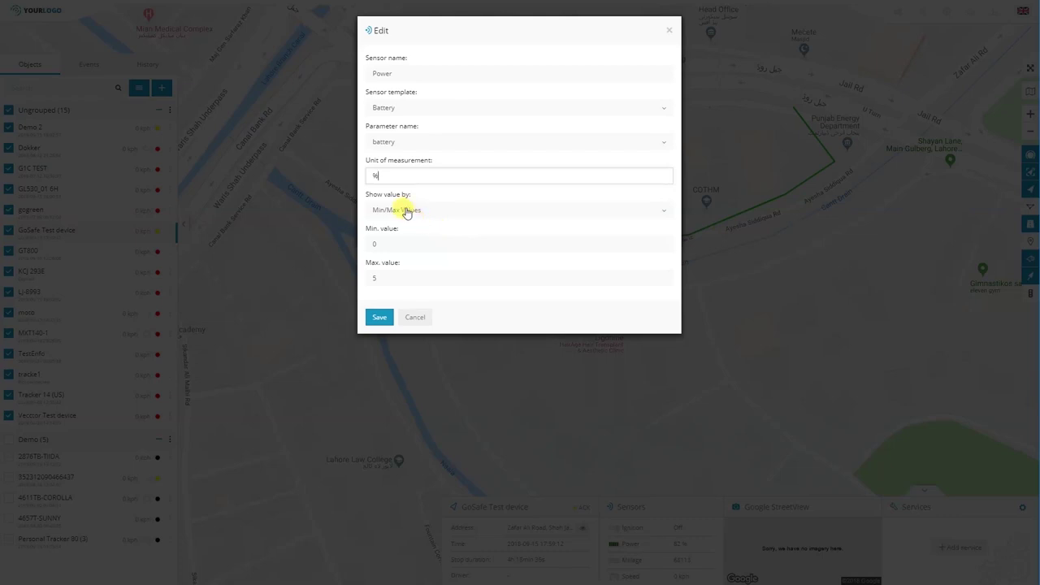
- Review the Power sensor's options for showing the value and its minimum and maximum values, and close it without saving
click(425, 212)
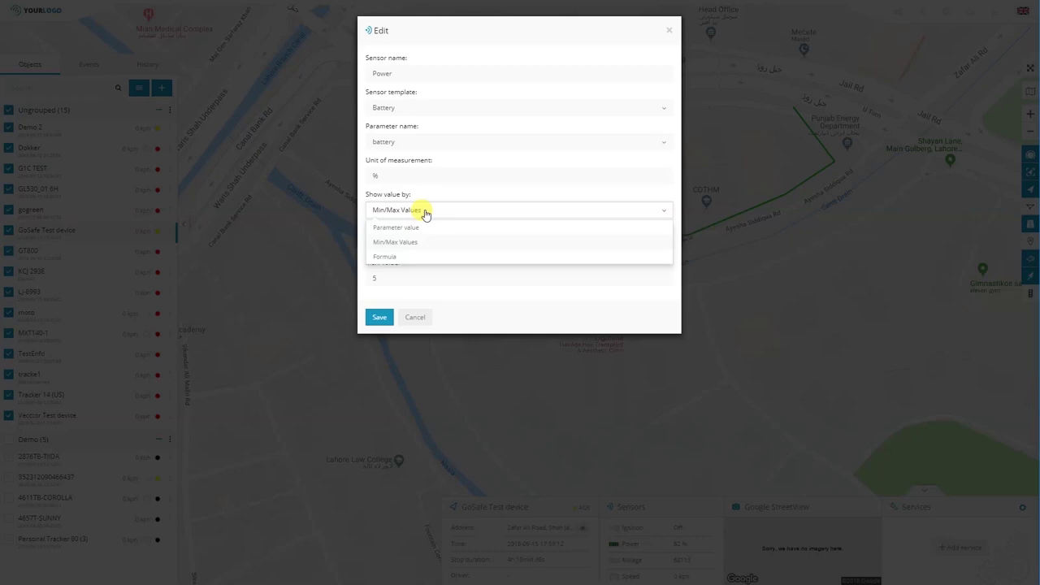
click(424, 213)
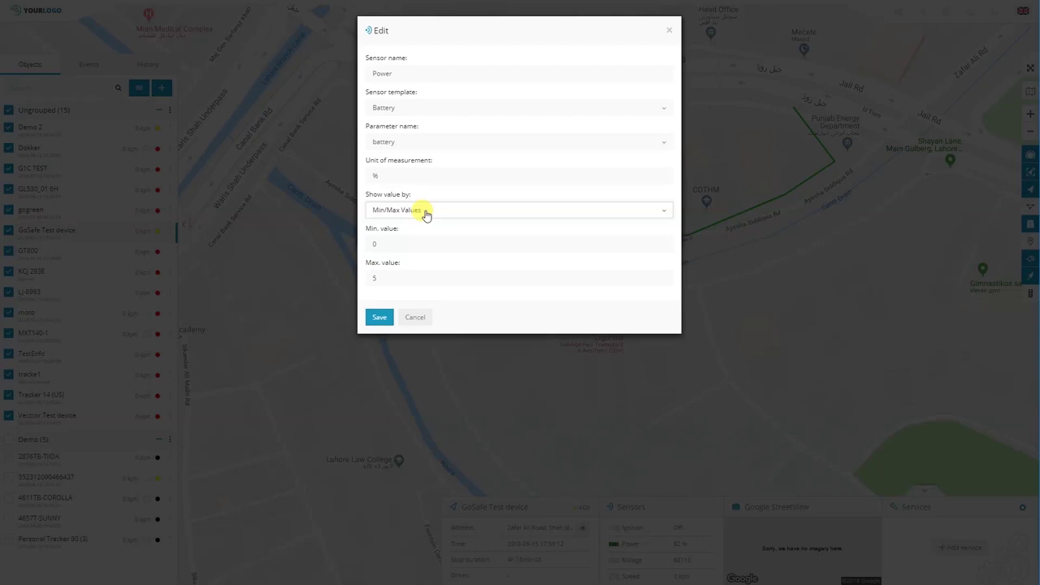
click(412, 213)
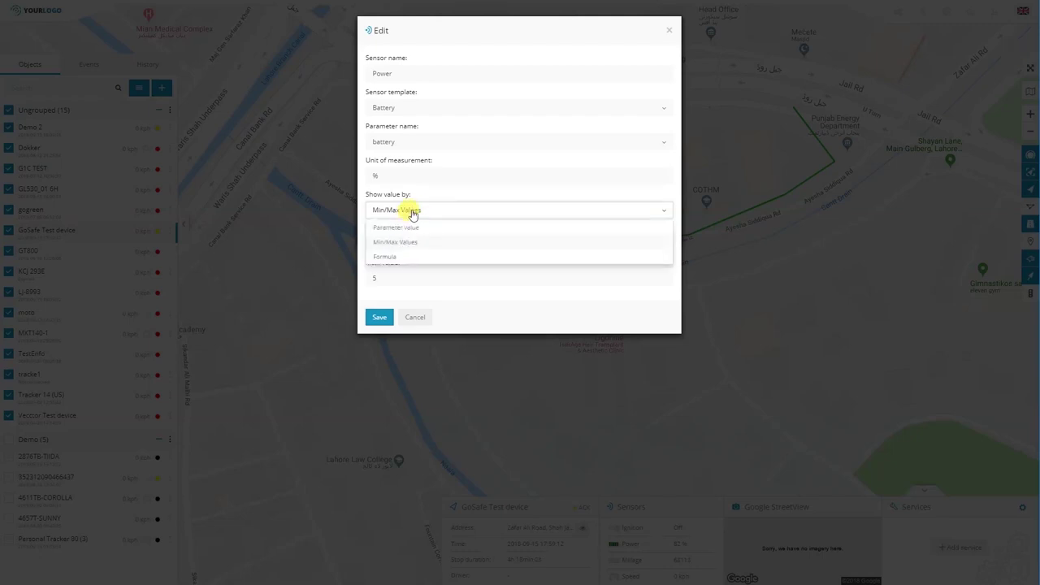
click(404, 246)
click(395, 241)
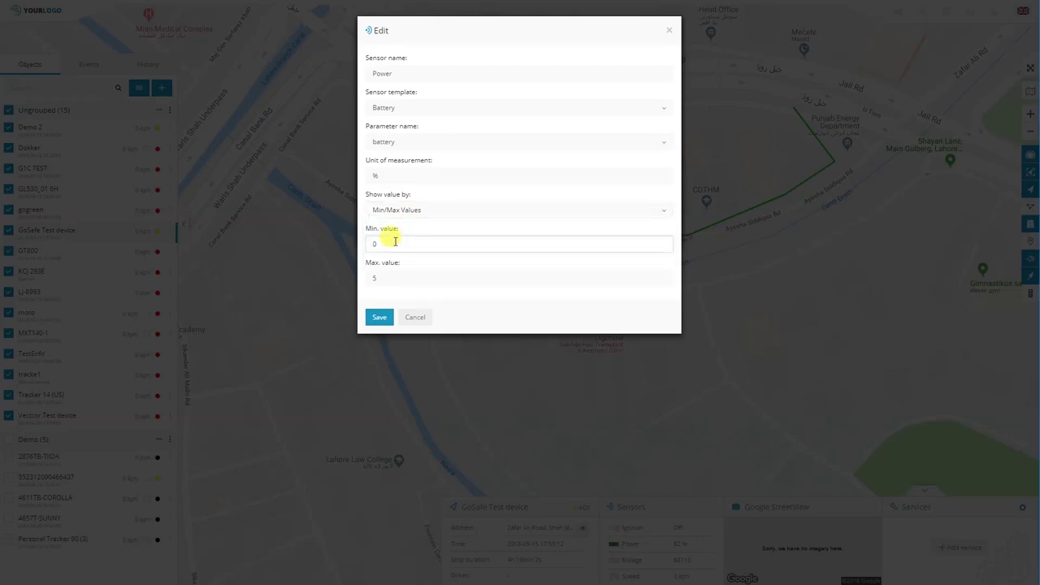
click(387, 277)
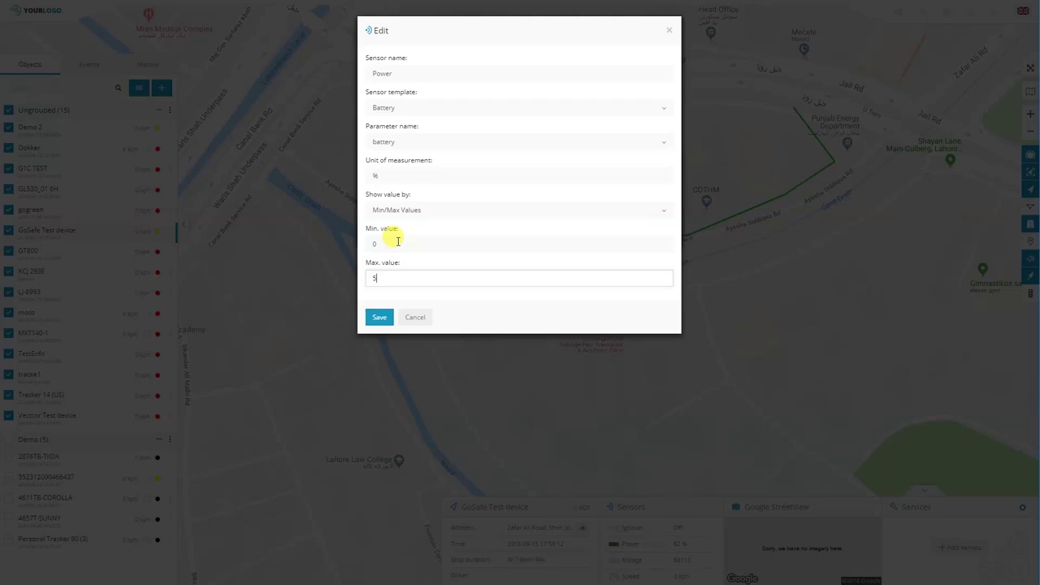
click(417, 317)
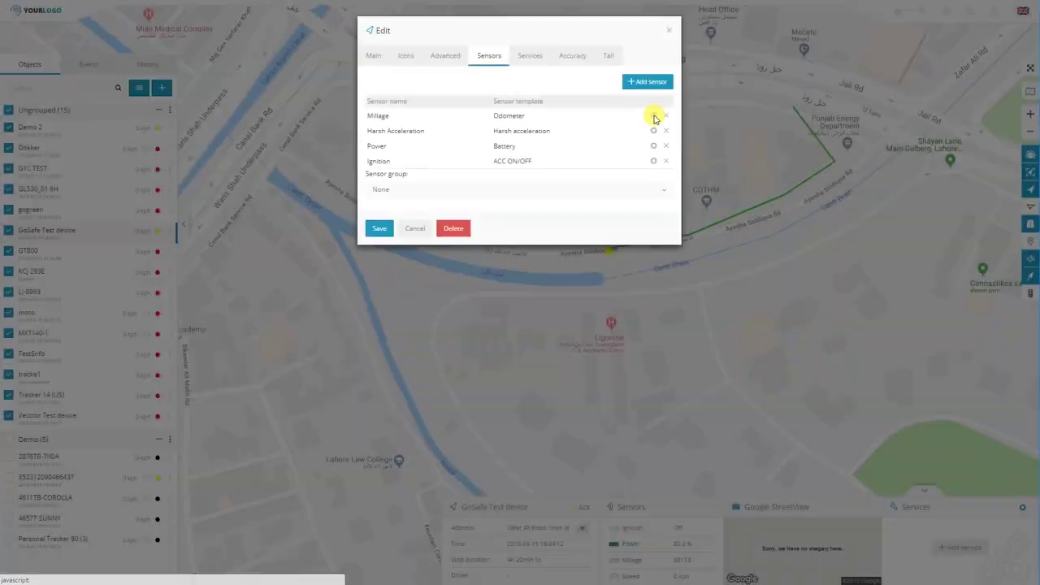
- Open the Millage odometer sensor for editing and try km and mi as its unit of measurement
click(655, 119)
click(404, 140)
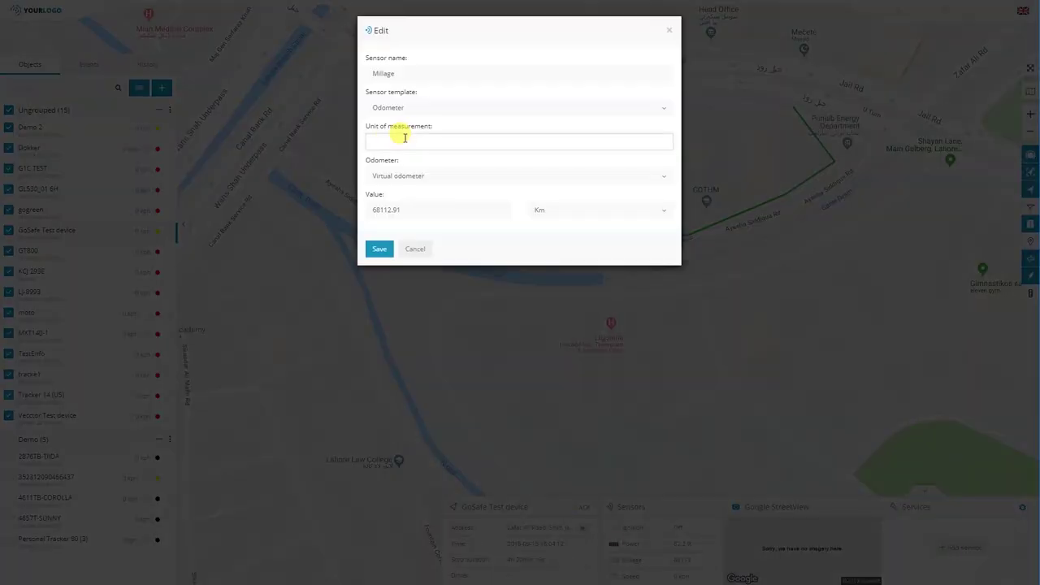
text(km)
key(BackSpace)
key(BackSpace)
text(mi)
- Check the odometer value's Km and Mi options, and enter km, replaced by mi, as the Millage sensor's unit of measurement
click(601, 212)
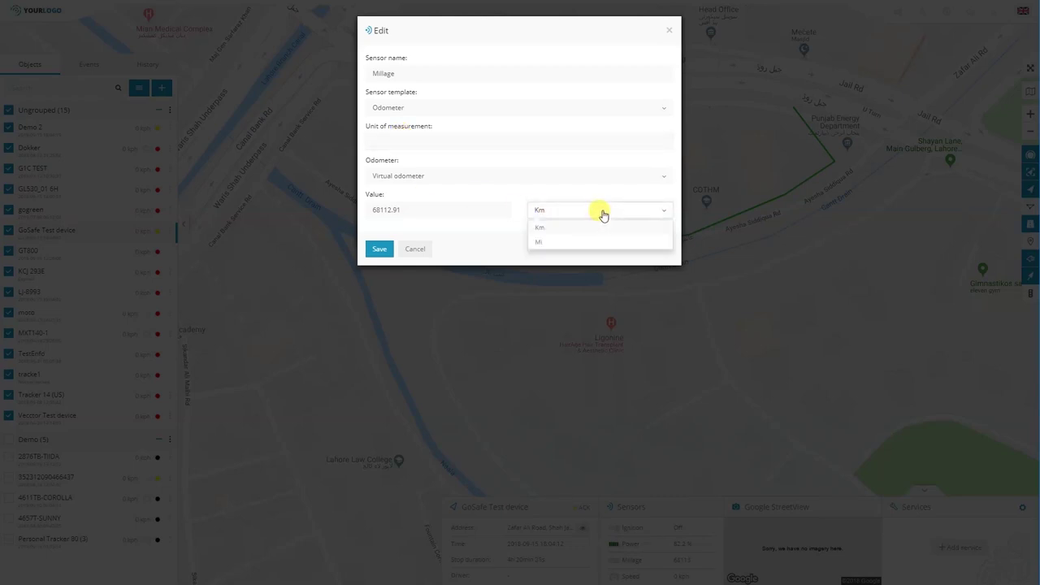
click(603, 214)
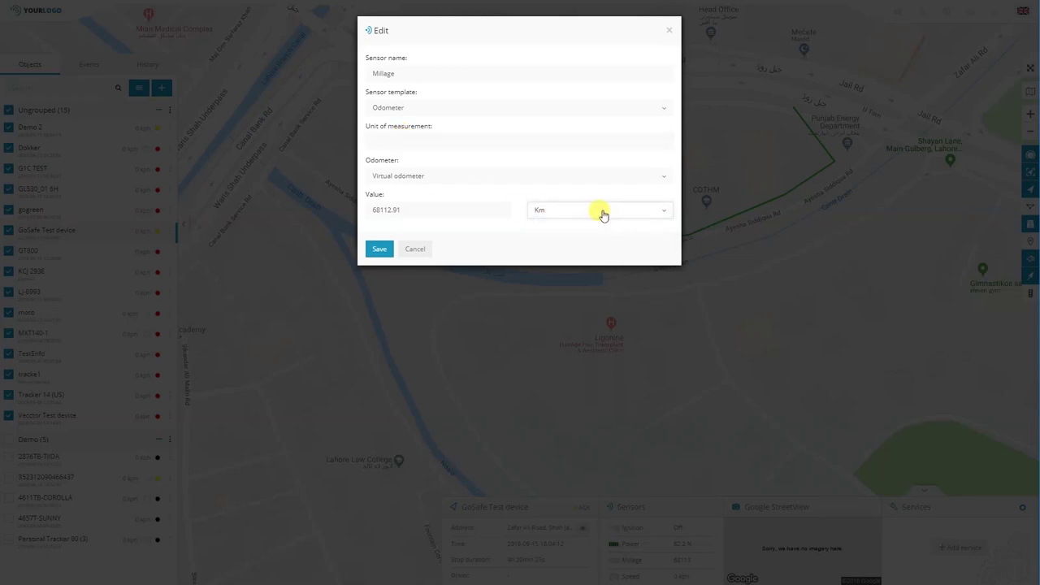
click(425, 139)
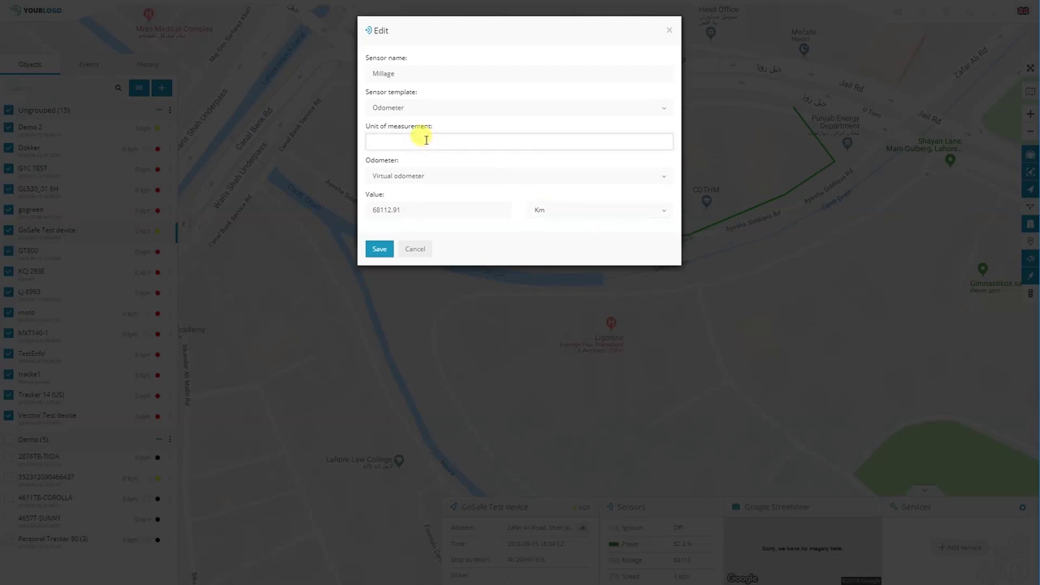
text(km)
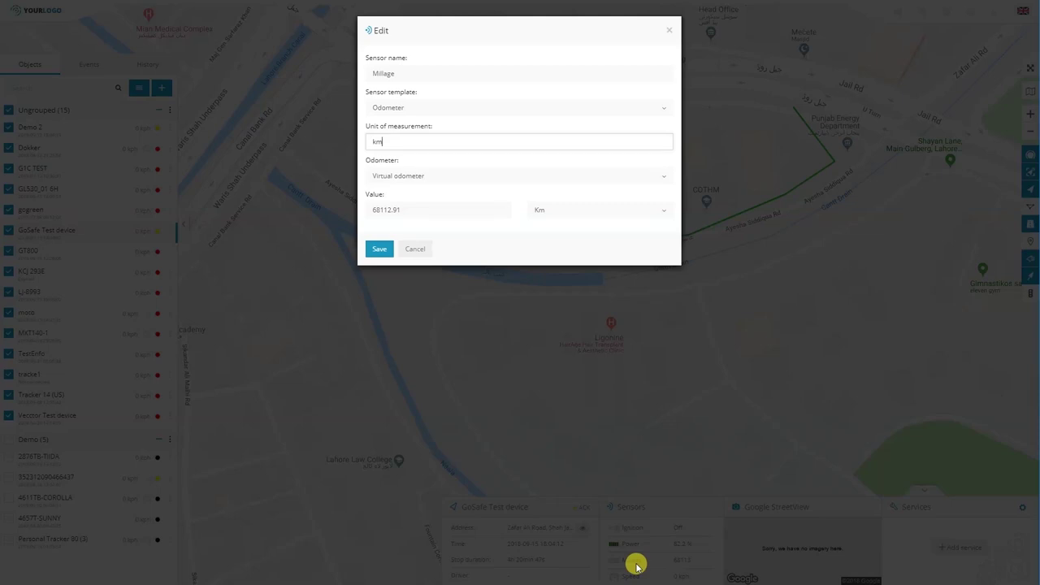
drag(383, 141, 358, 143)
text(mi)
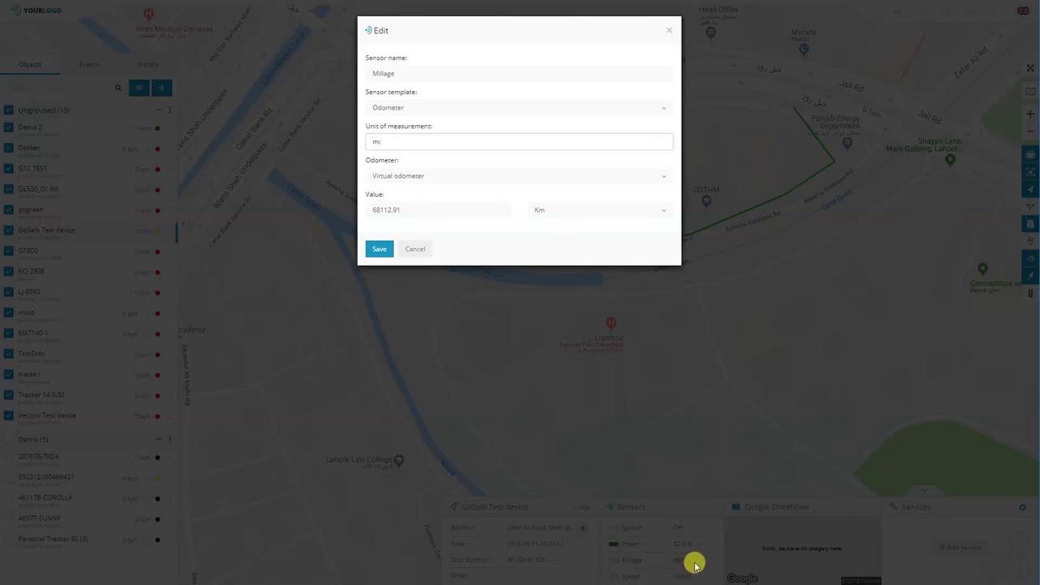
- Look over the Millage sensor's odometer types and set it to Connected odometer
click(438, 178)
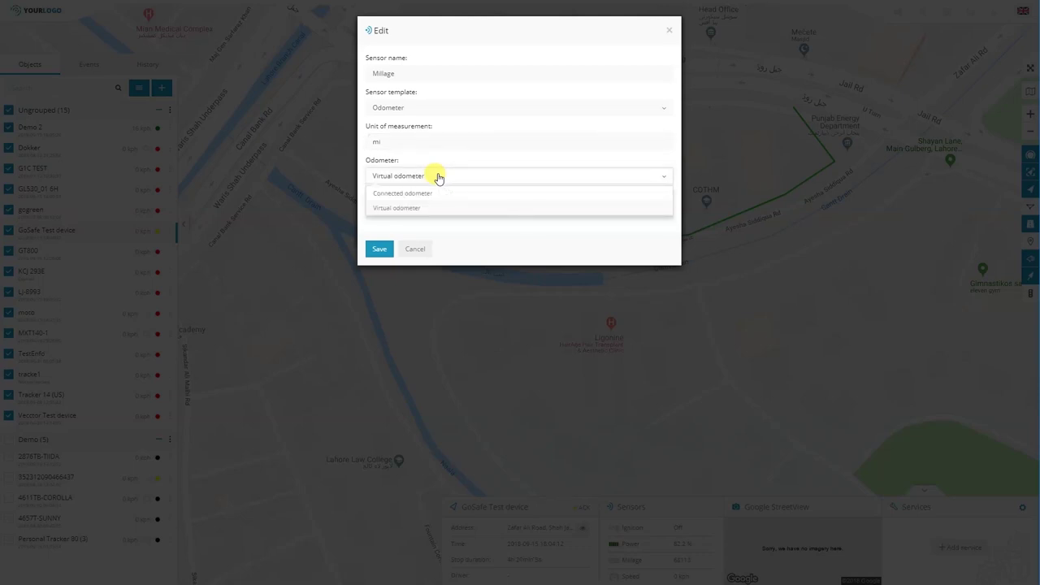
click(438, 177)
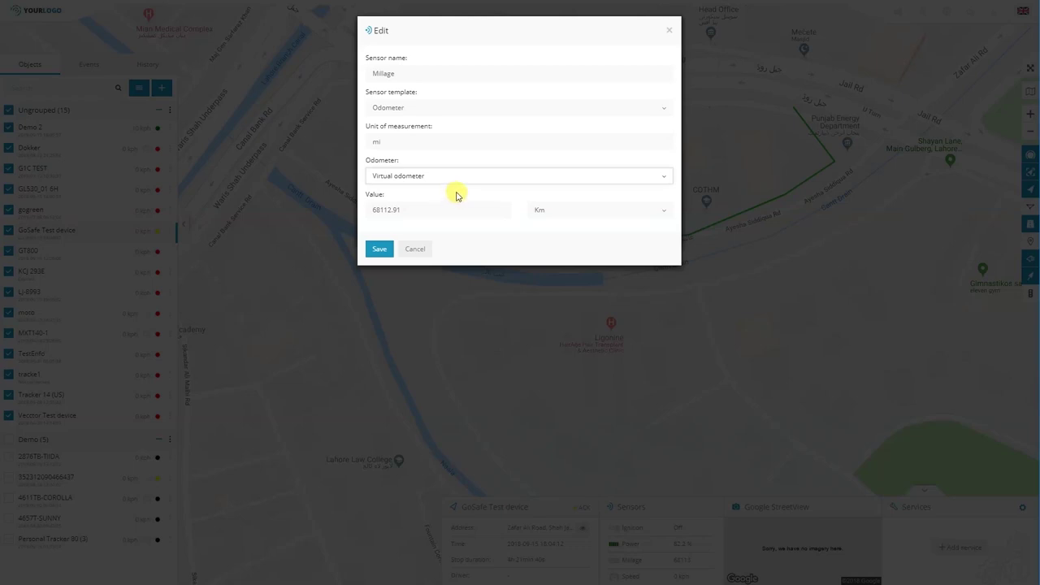
click(458, 178)
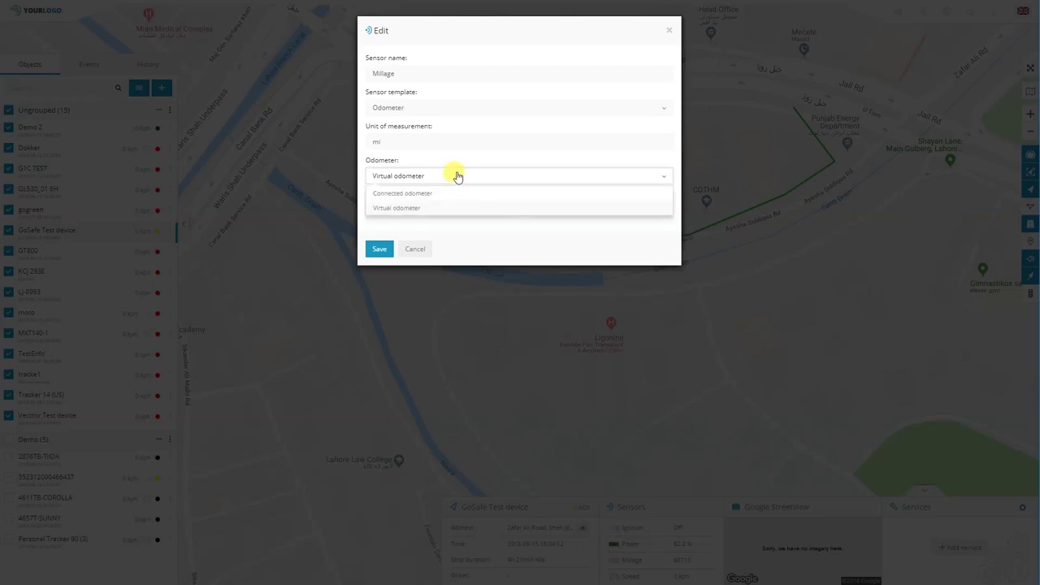
click(415, 195)
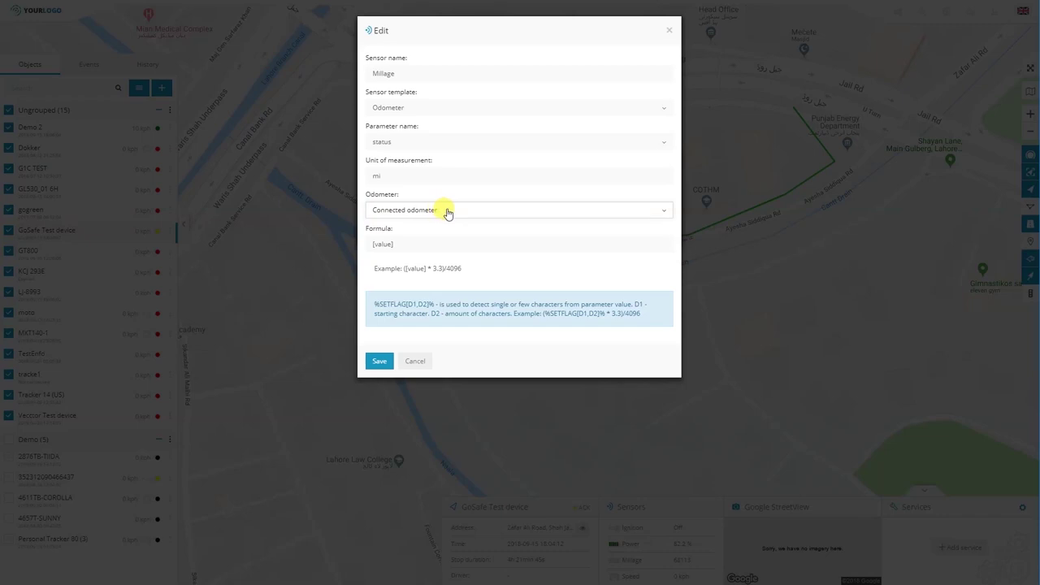
- Set the Millage sensor's parameter to odometer, try adding 1000 to its formula, and close it without saving
click(429, 144)
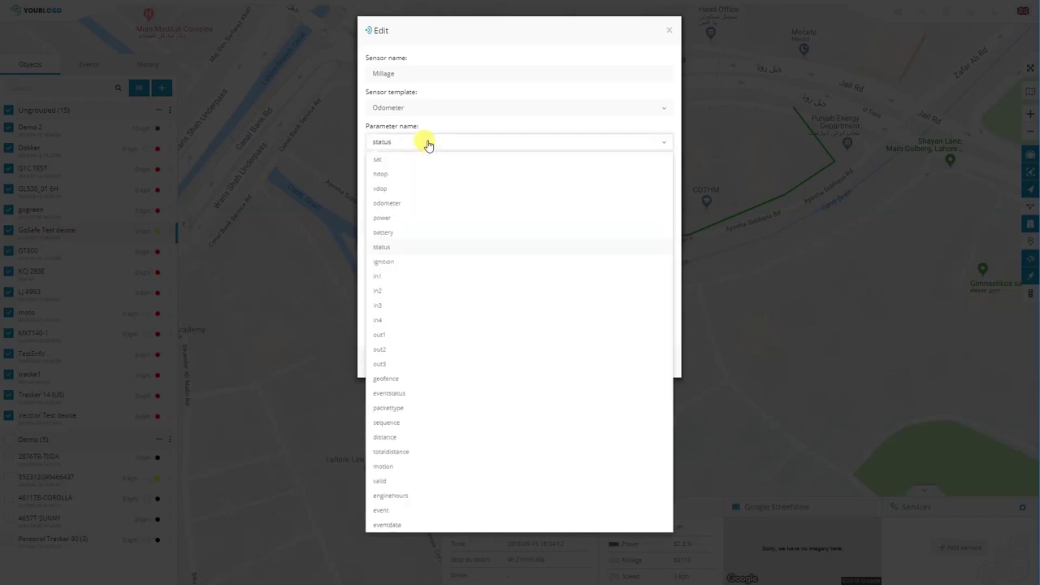
click(403, 203)
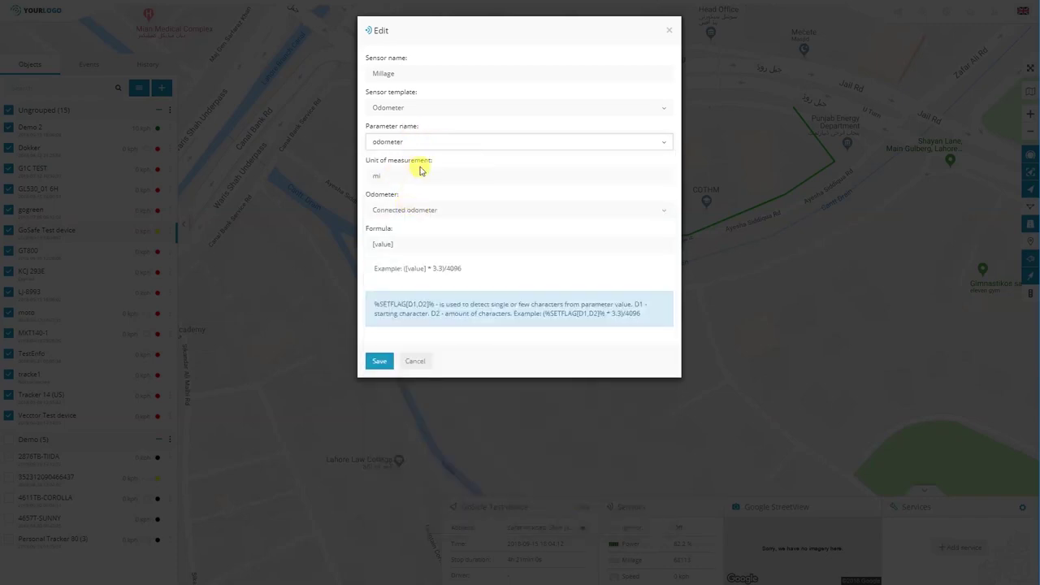
click(415, 244)
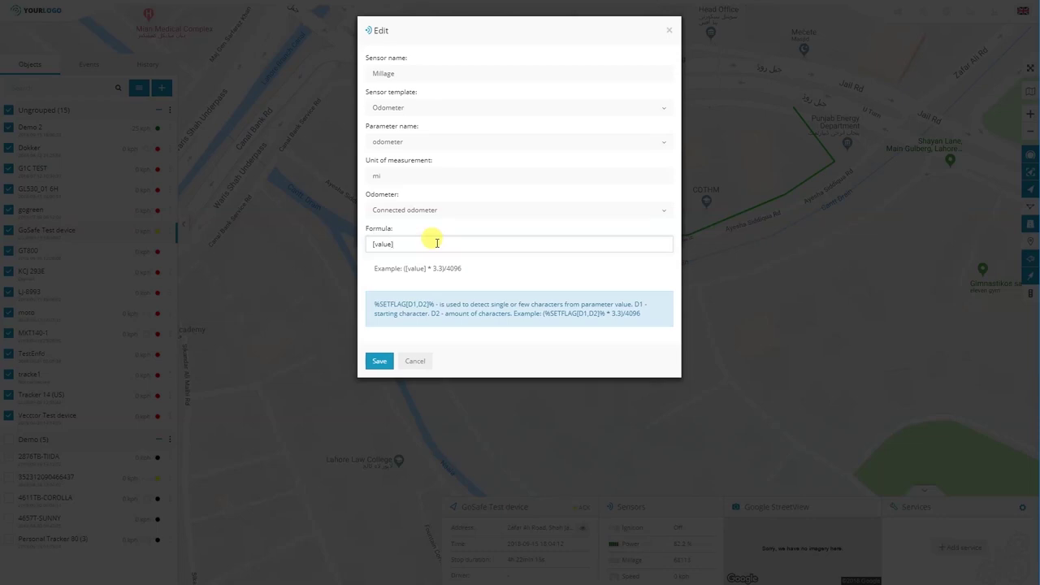
text(1000)
click(415, 361)
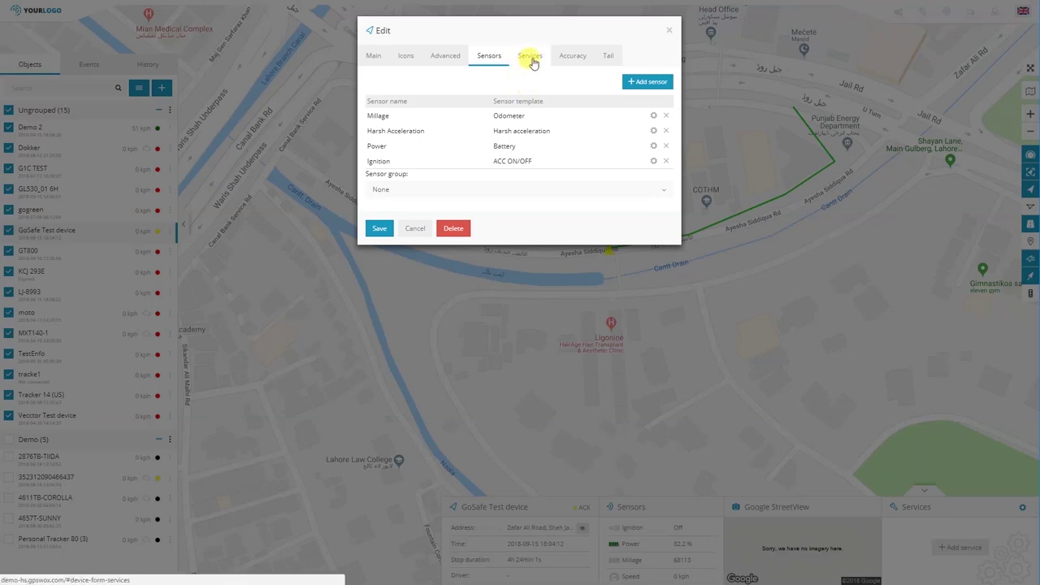
- Try out a new service expiring by Days, with interval 365, last service 2018-09-27 and event trigger at 7 left, and leave it unsaved
click(532, 60)
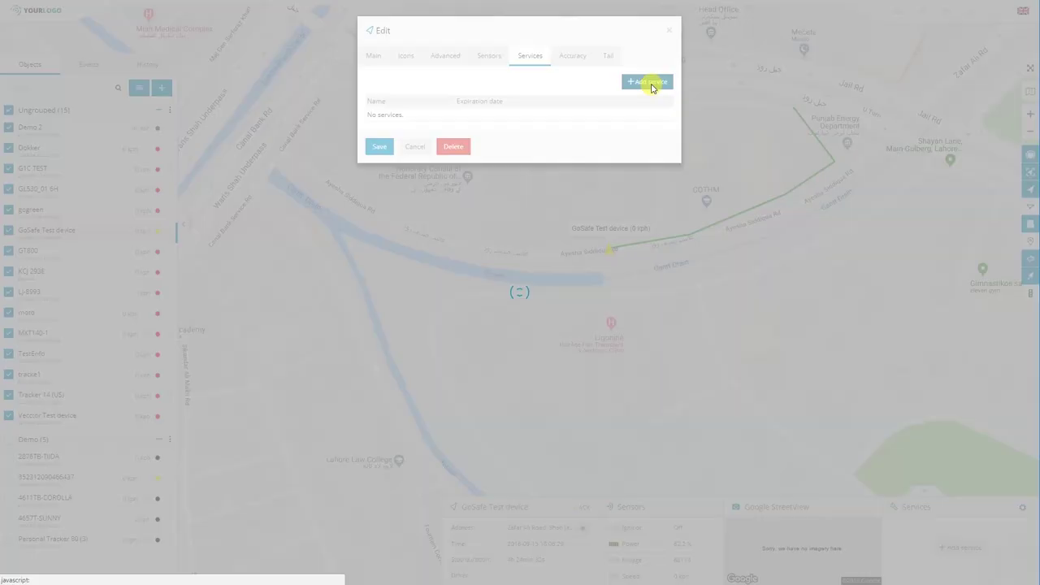
click(650, 81)
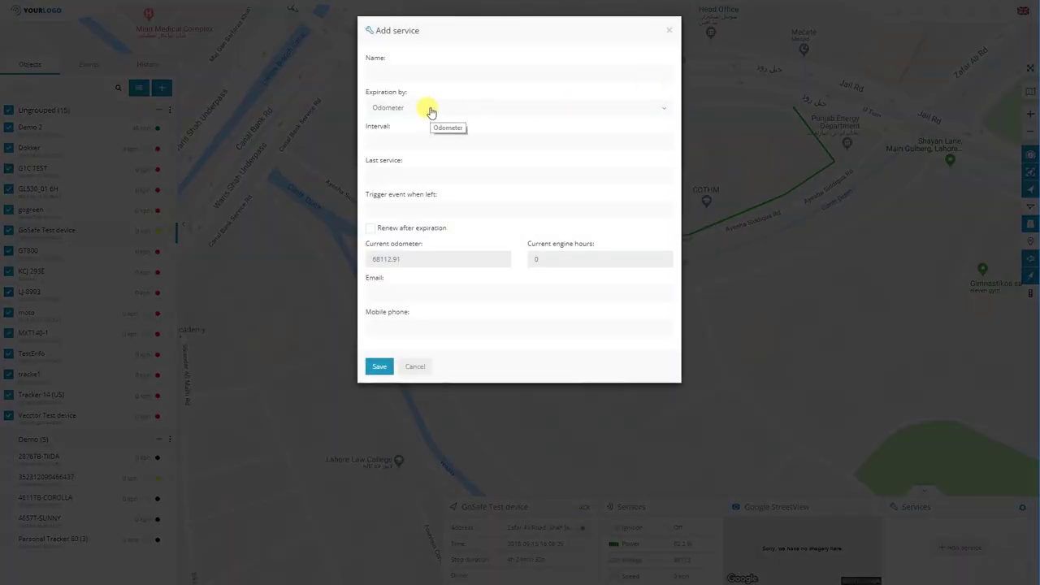
click(431, 109)
click(441, 132)
click(422, 207)
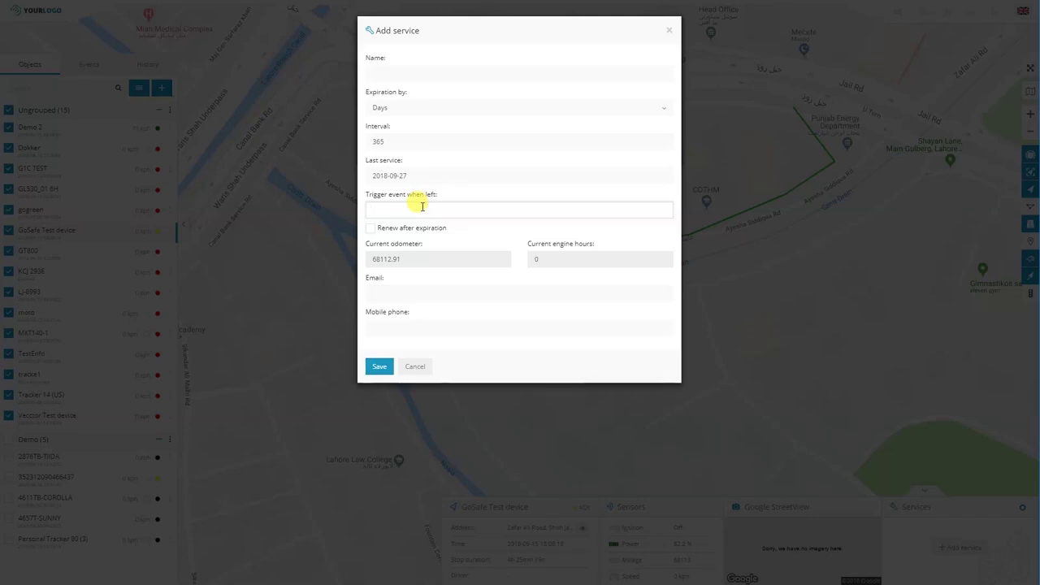
text(7)
click(407, 292)
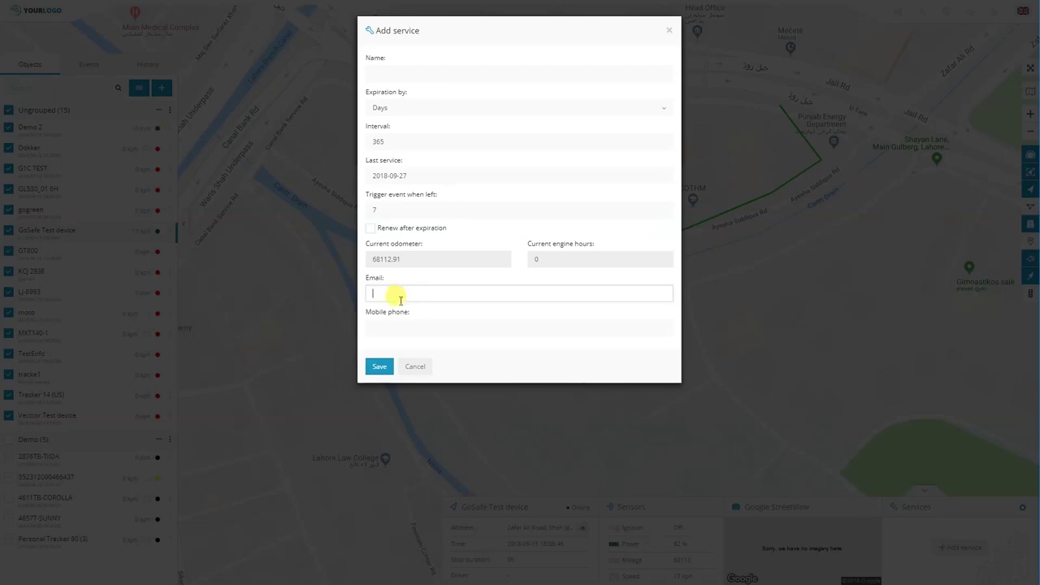
click(394, 326)
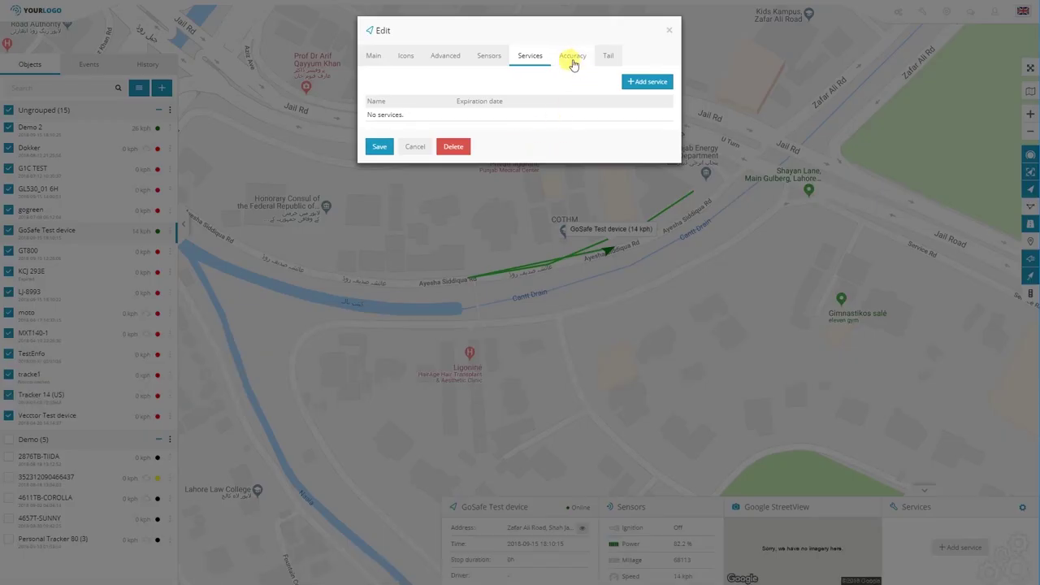
- Try Sensor: ACC ON/OFF as the device's ignition detection in the accuracy settings and check the other available choice
click(572, 57)
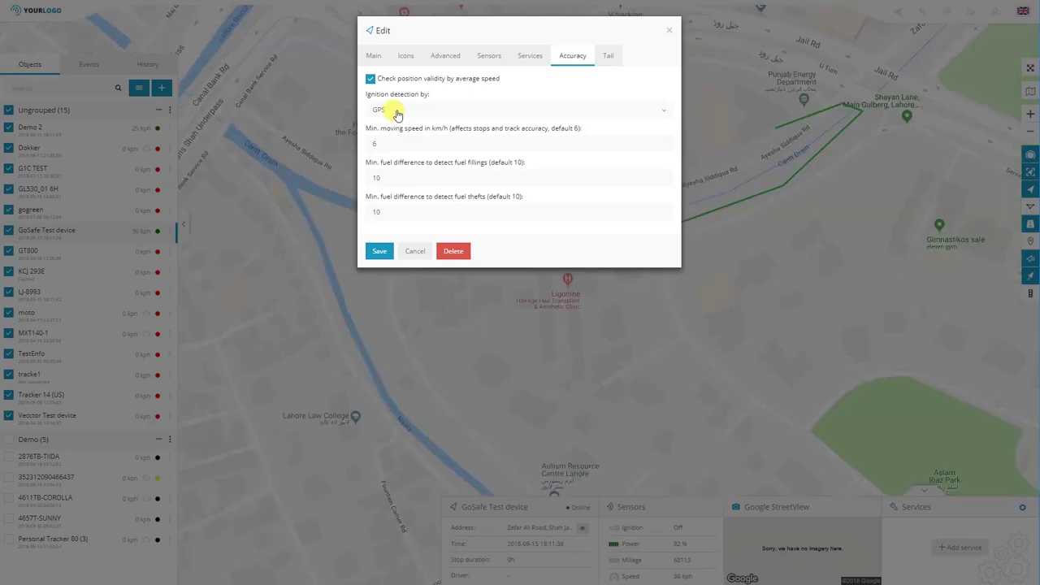
click(398, 114)
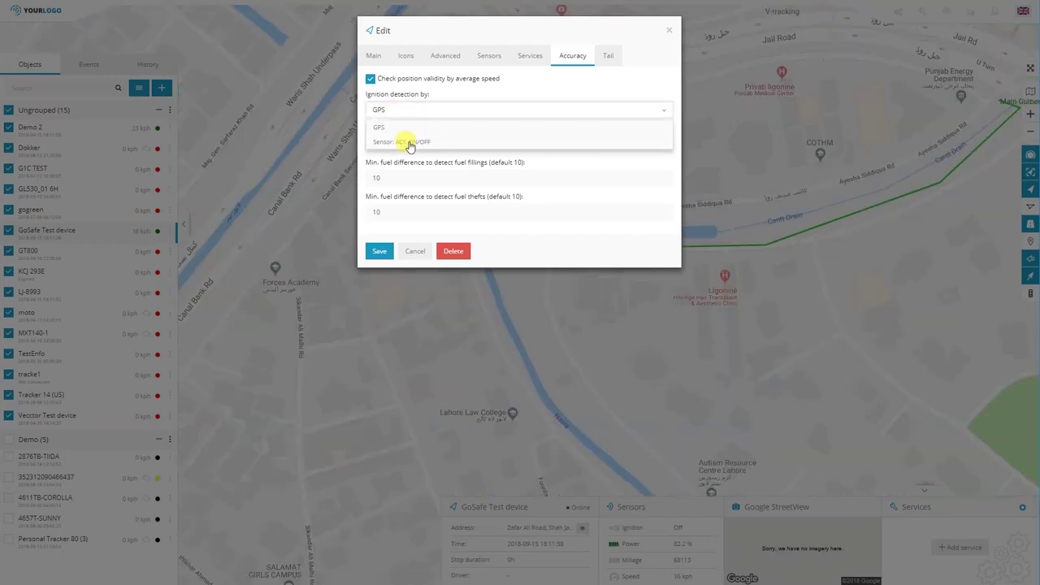
click(409, 142)
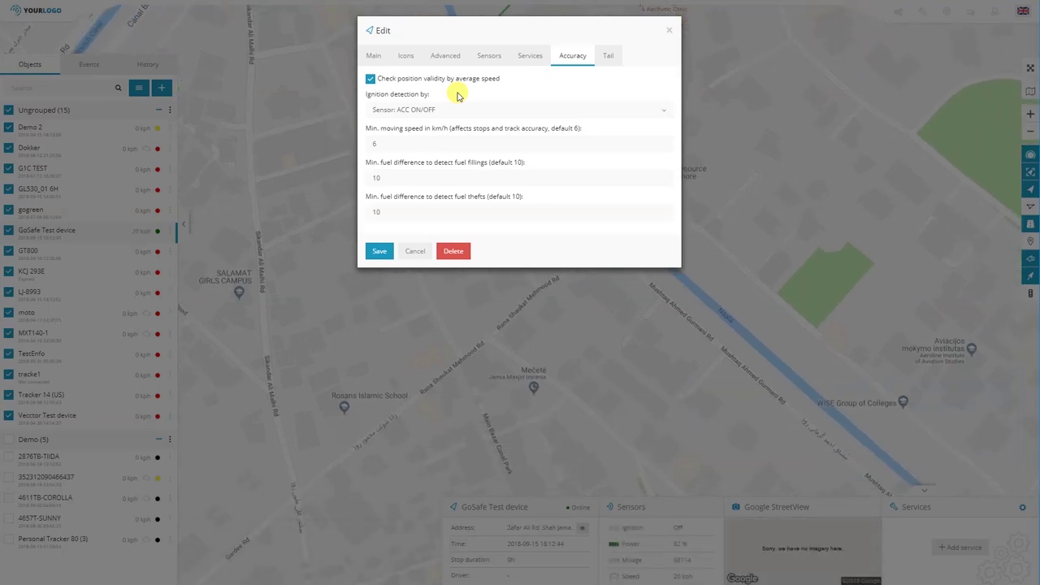
click(421, 109)
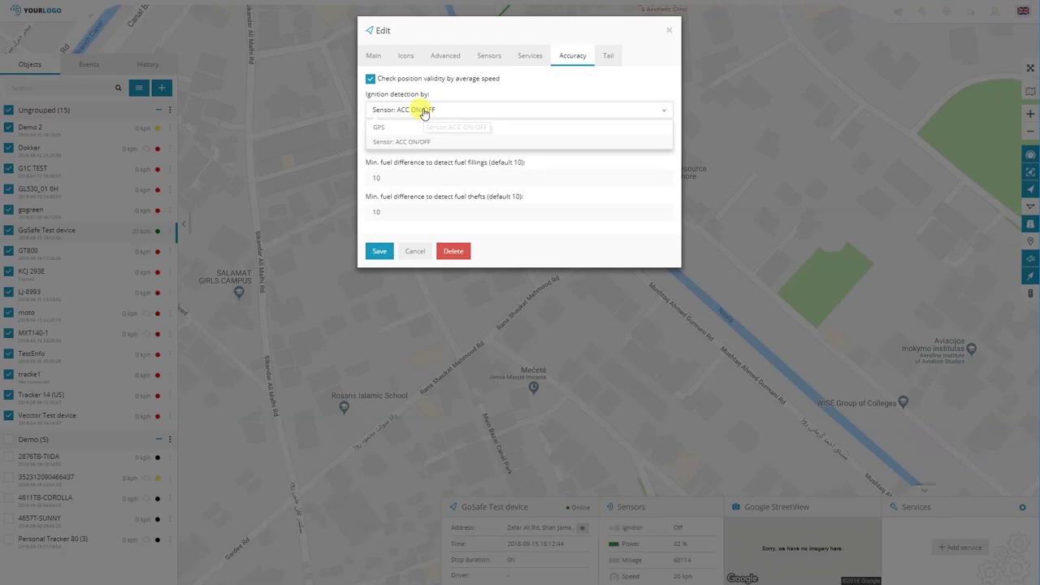
- Review the device's tail length and tail color settings, and close the device editor without saving
click(611, 58)
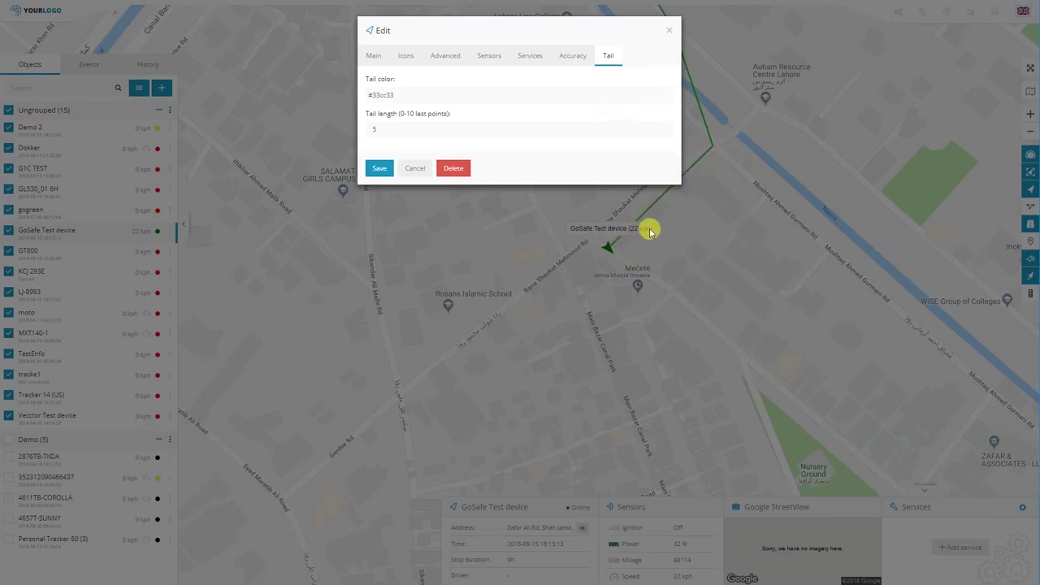
click(399, 128)
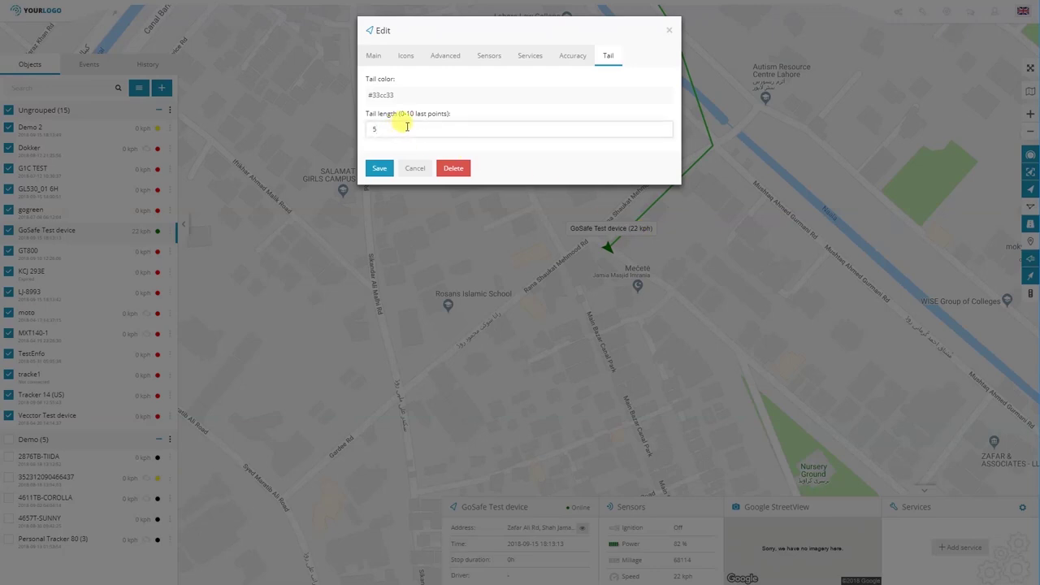
drag(361, 130, 394, 132)
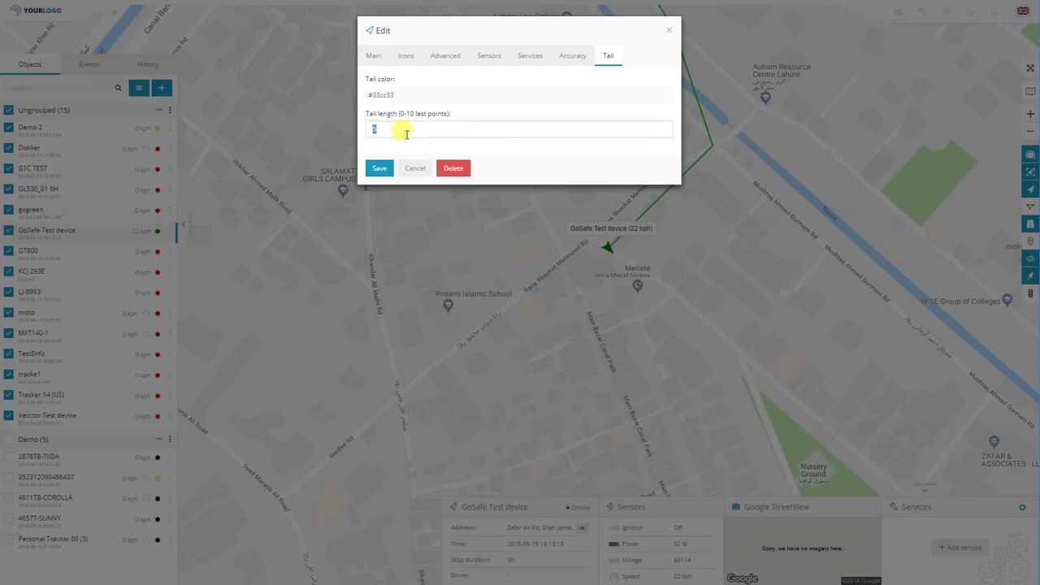
click(440, 95)
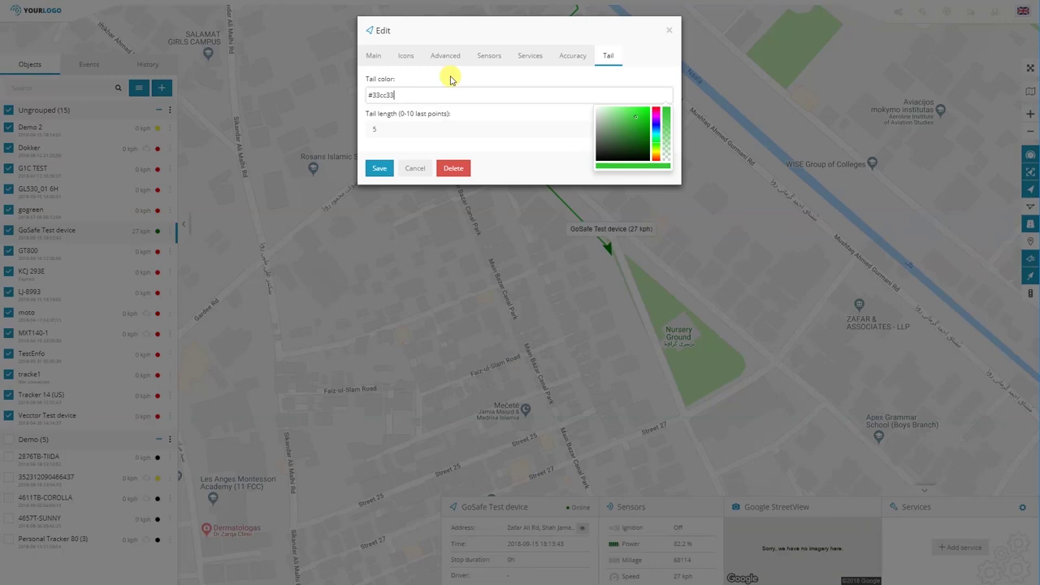
click(414, 168)
- View the GoSafe Test device's details on the map, including its street view and parameters
click(608, 249)
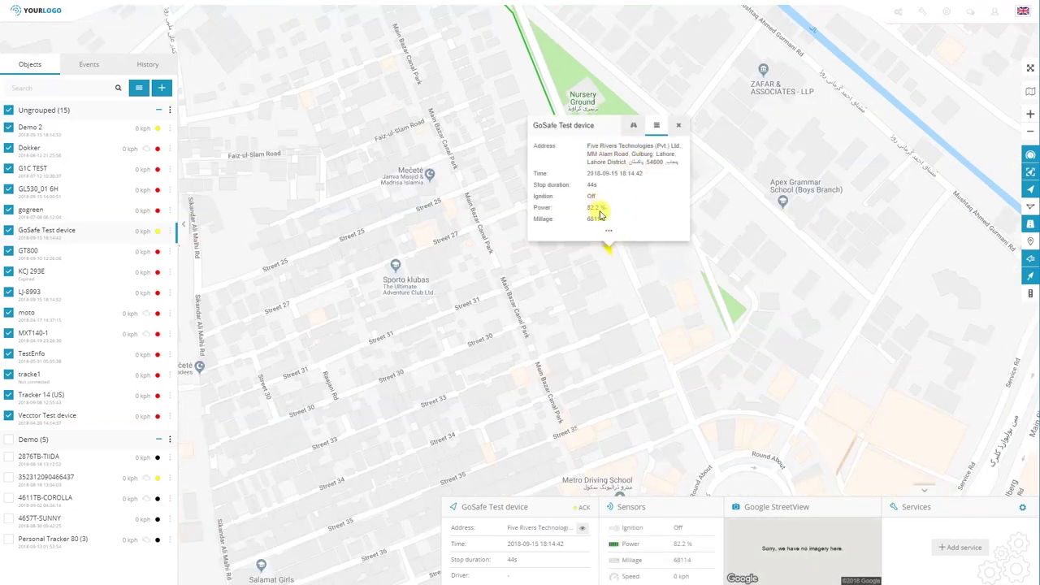
click(631, 128)
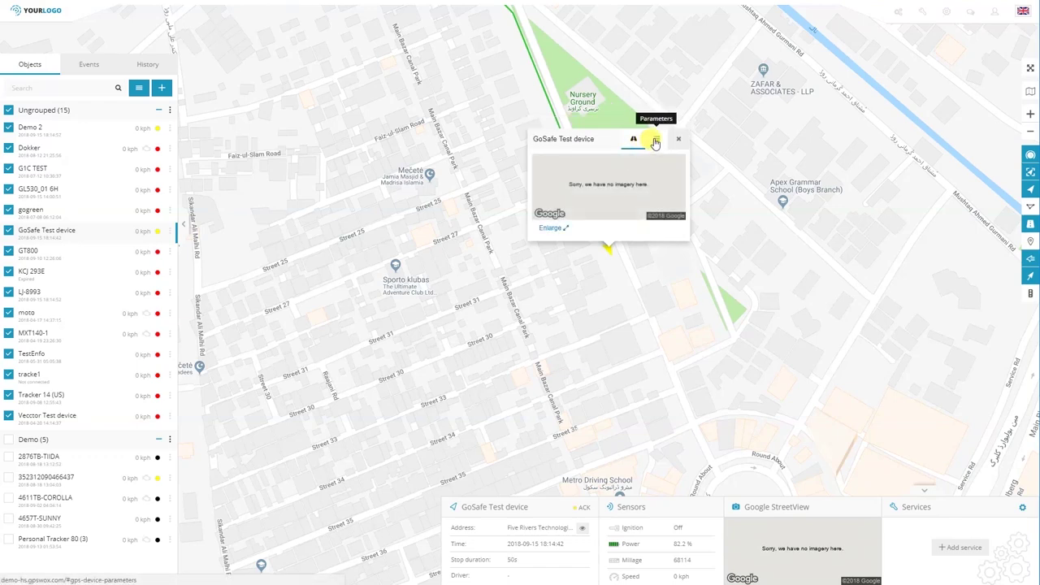
click(655, 140)
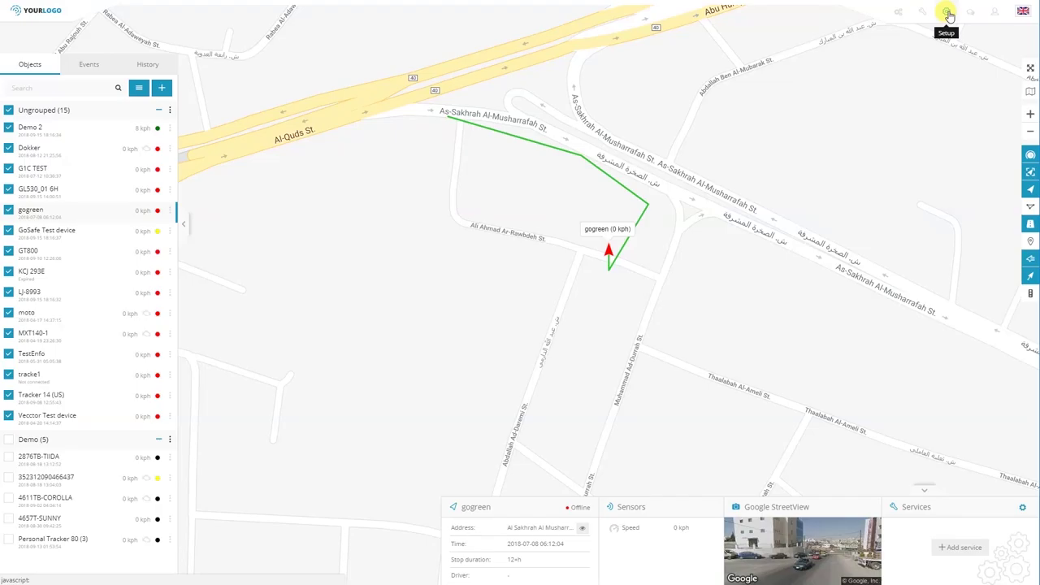
- Try reordering the widgets to Object, Services, Sensors, Google StreetView in the setup, and close it without saving
click(948, 13)
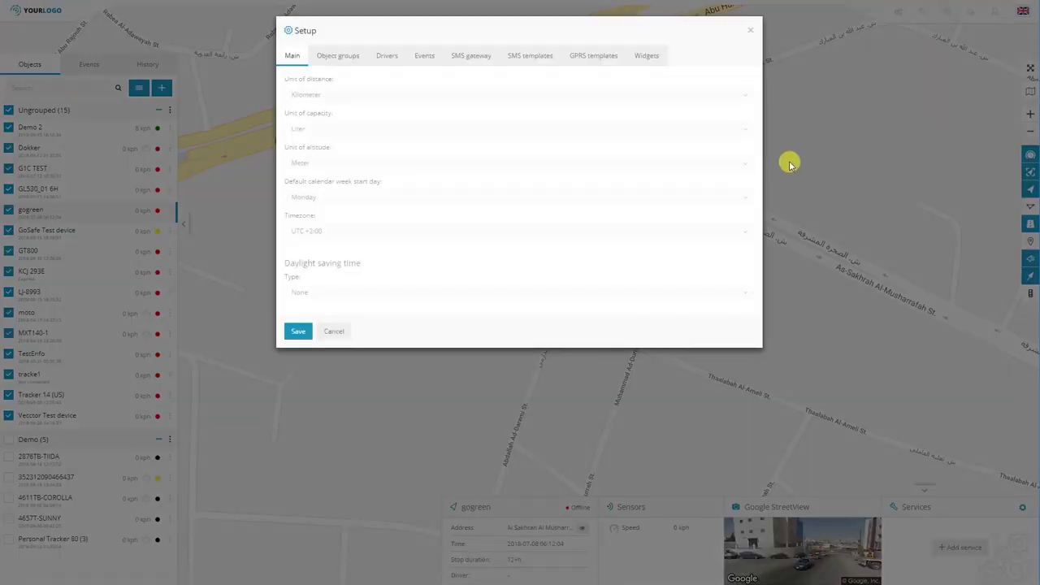
click(654, 60)
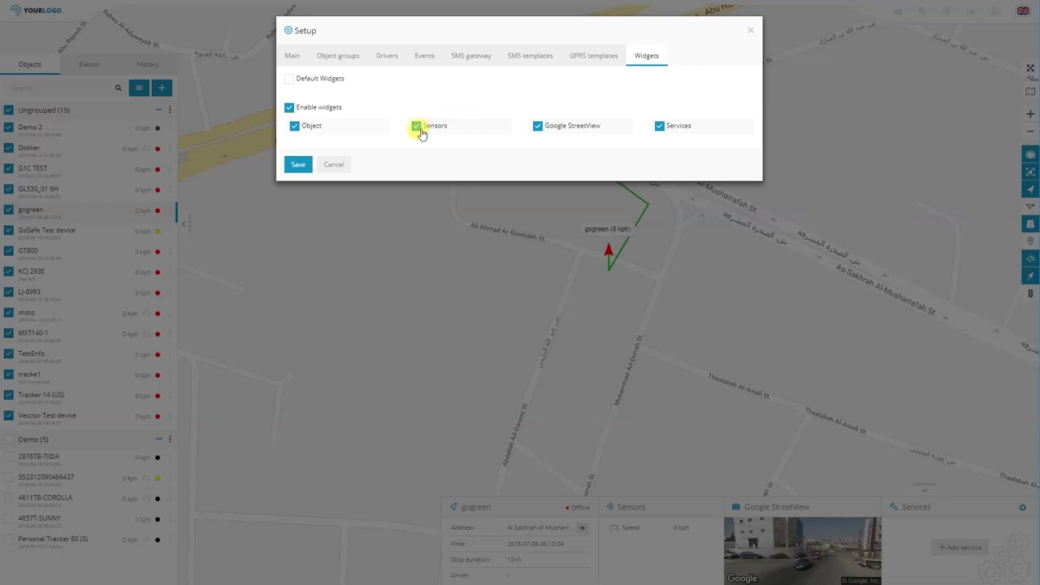
drag(592, 132, 692, 127)
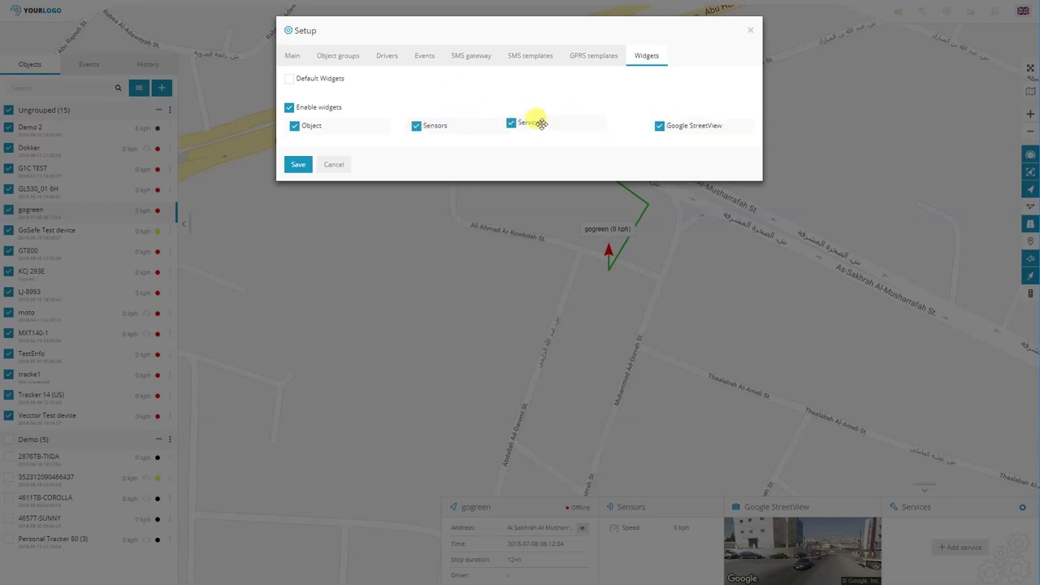
drag(585, 126, 455, 144)
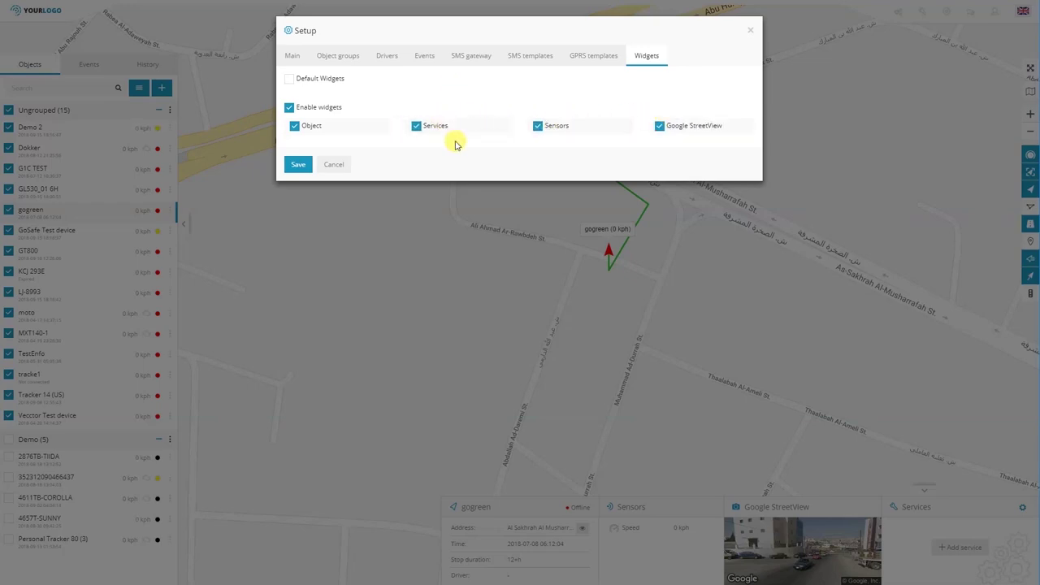
click(334, 229)
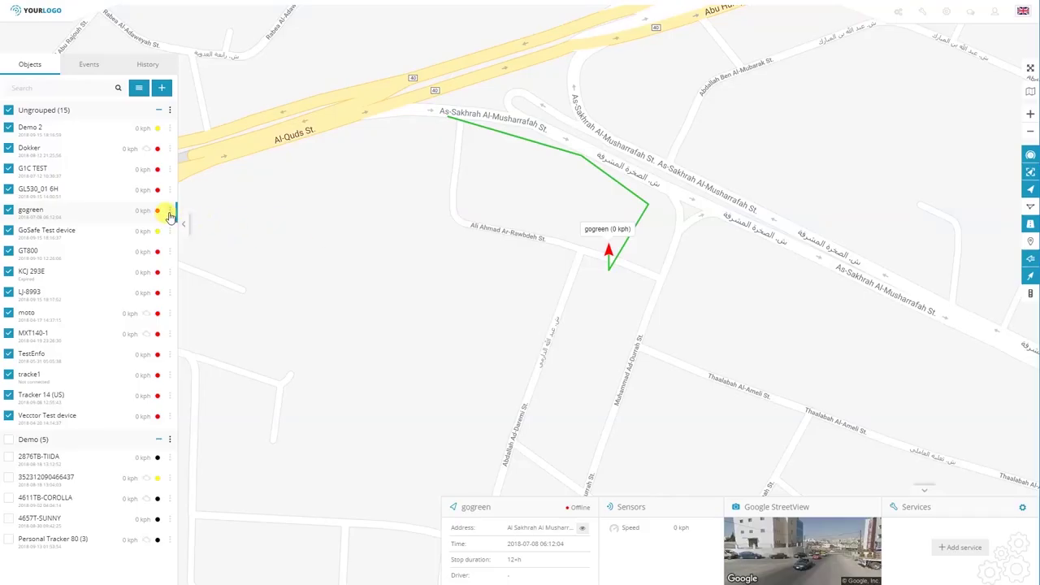
- Check Demo 2's history and command options, and search the history's device list for "te"
click(171, 130)
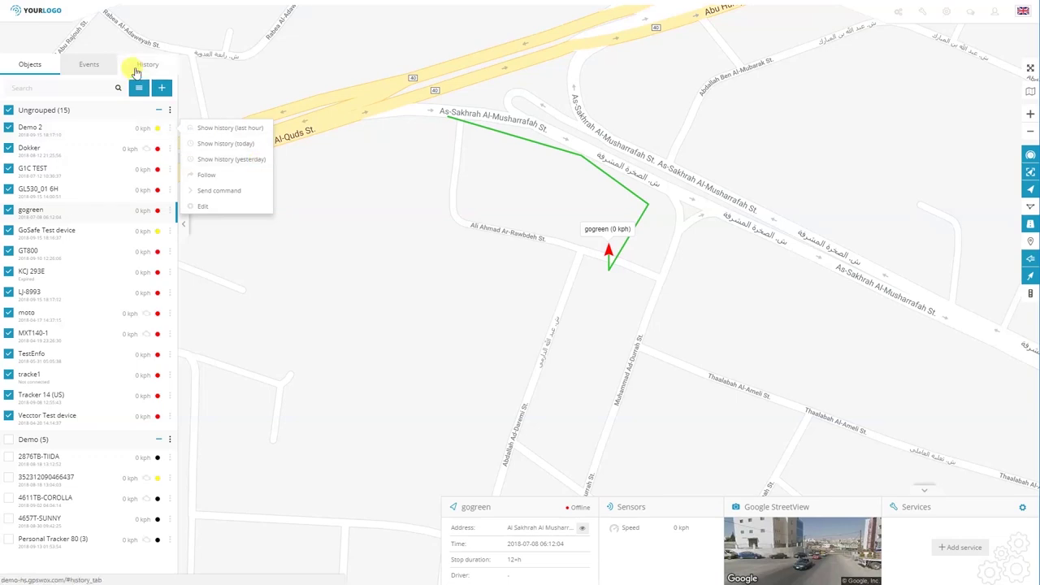
click(140, 68)
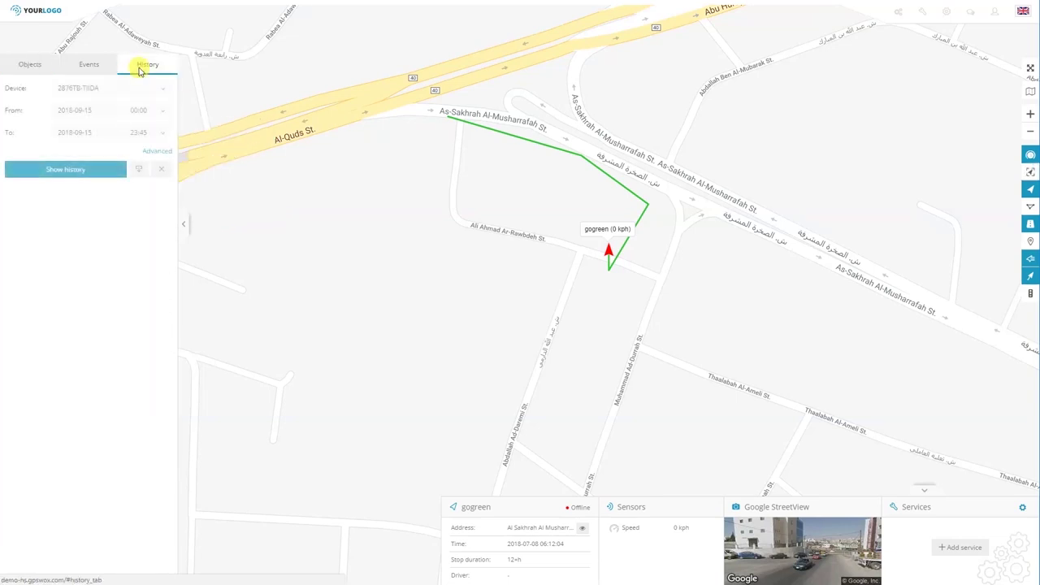
click(116, 90)
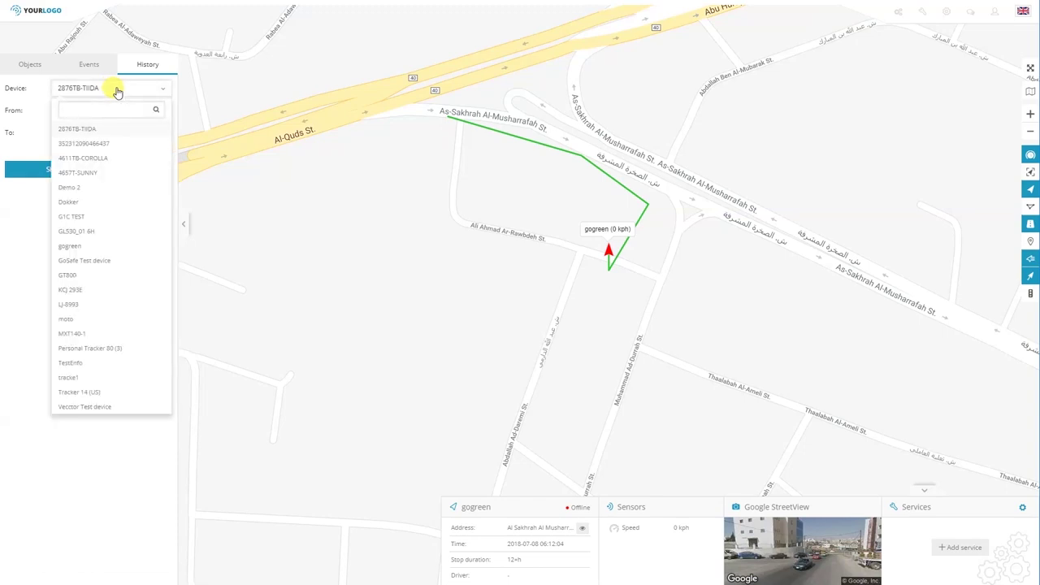
text(te)
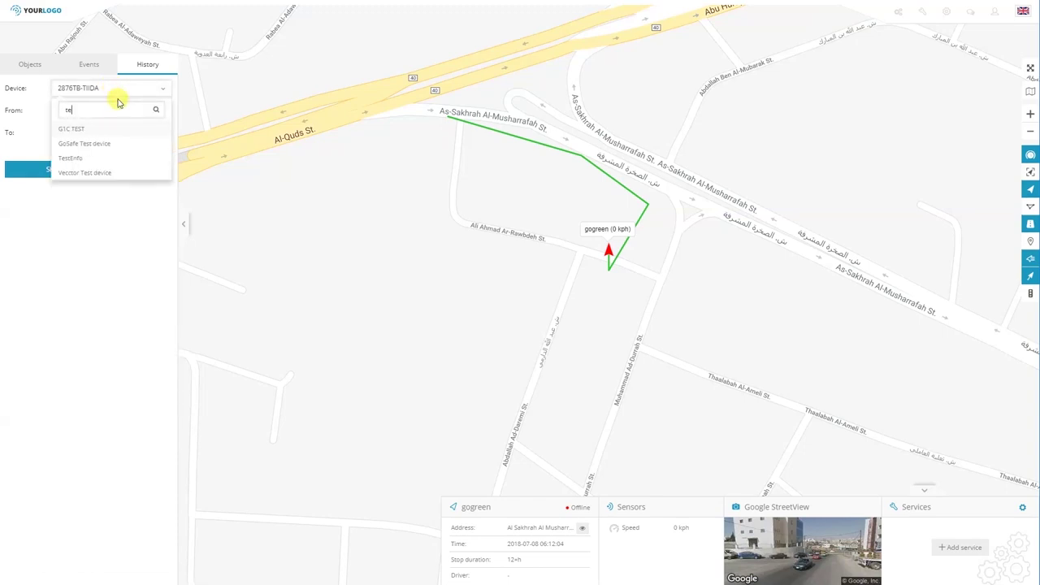
click(71, 128)
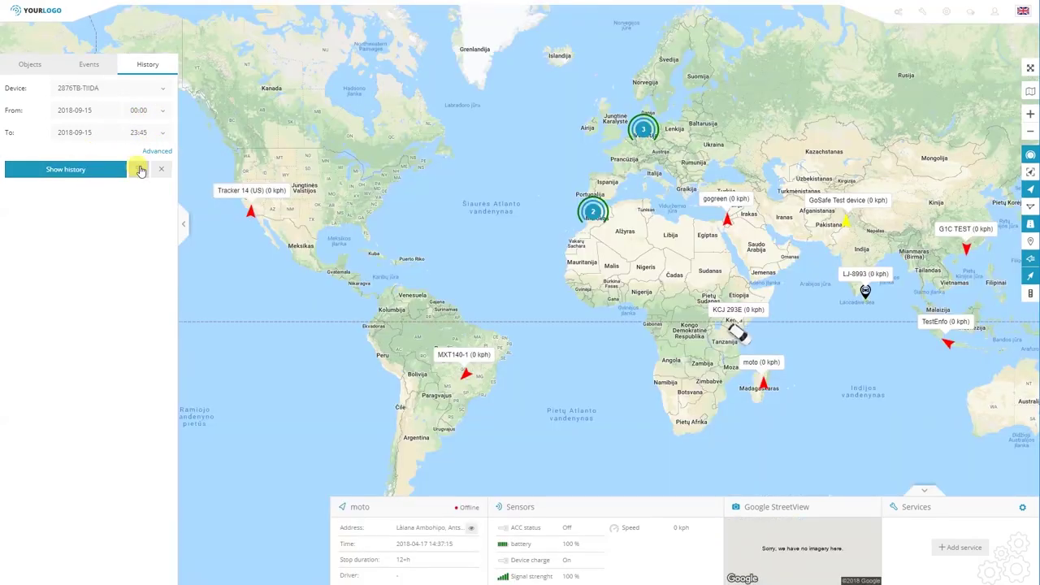
- Look over the history export formats and the advanced minimum stop durations, and enable Snap to road
click(139, 169)
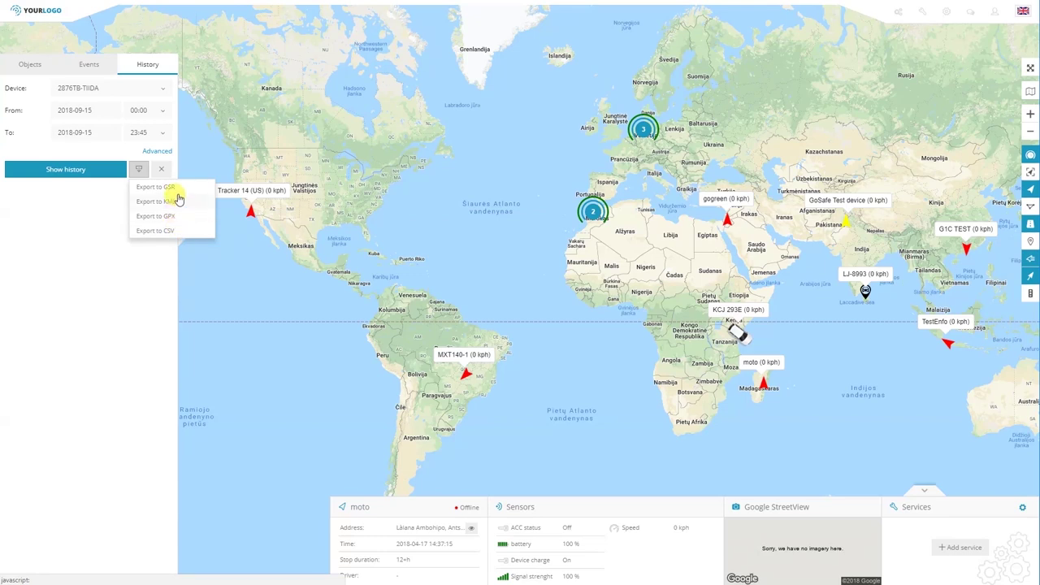
click(151, 153)
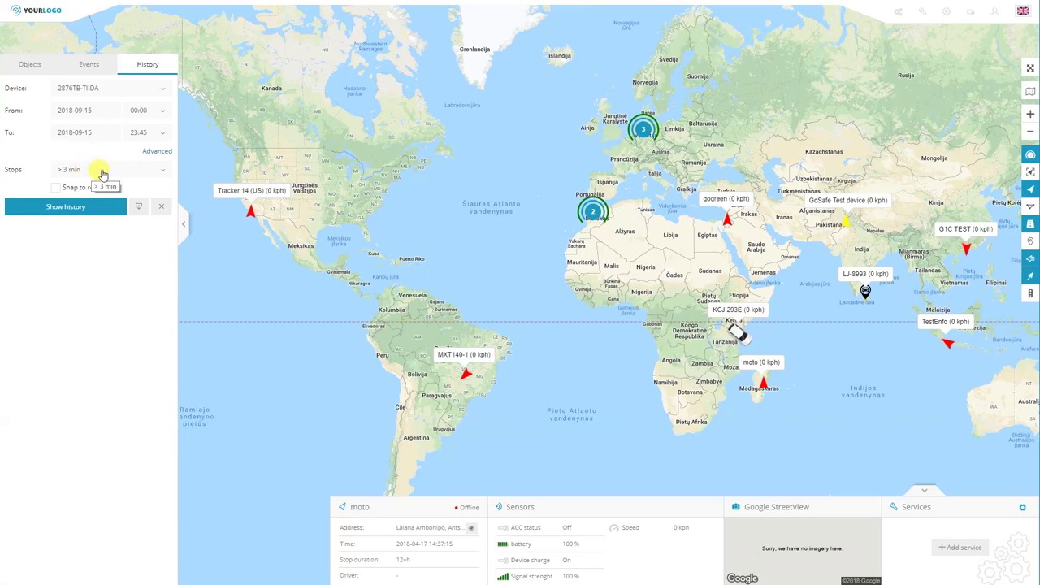
click(89, 169)
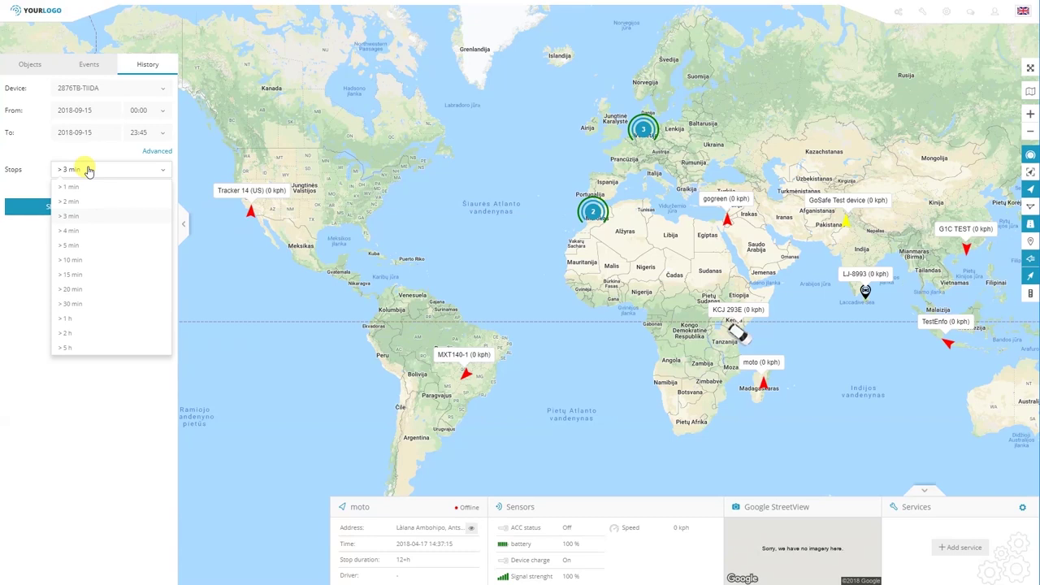
click(90, 170)
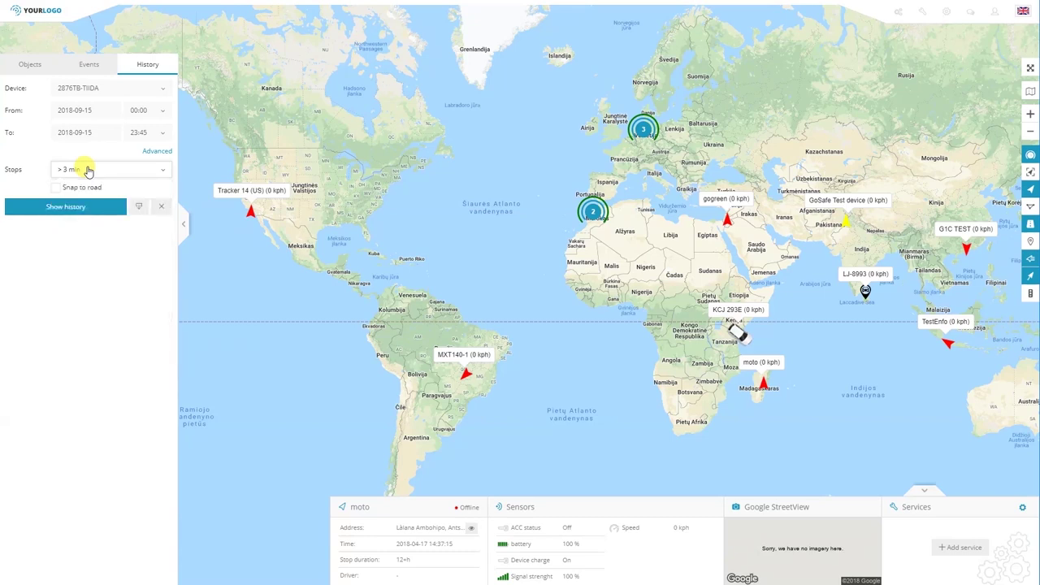
click(85, 190)
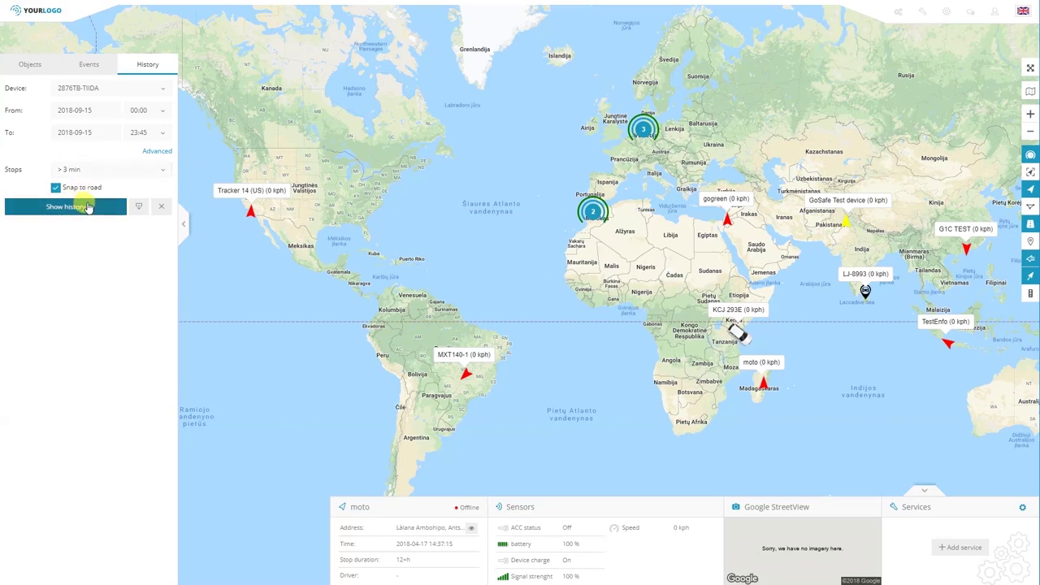
click(85, 208)
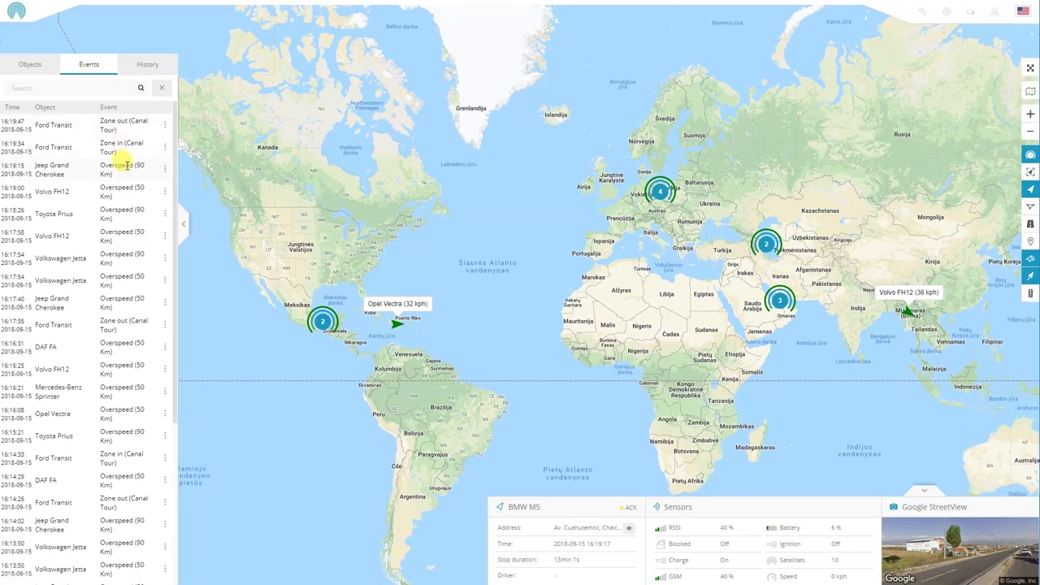
- Browse the events list, check an event's alert option, and view the Volvo FH12 overspeed and Ford Transit zone events on the map
scroll(122, 167, down, 5)
scroll(126, 195, up, 5)
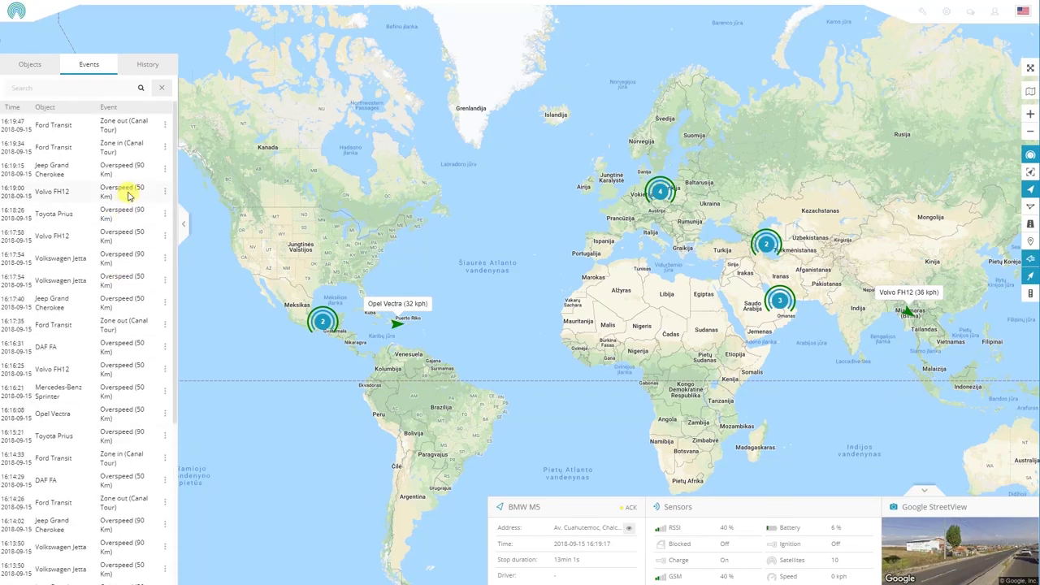
click(165, 195)
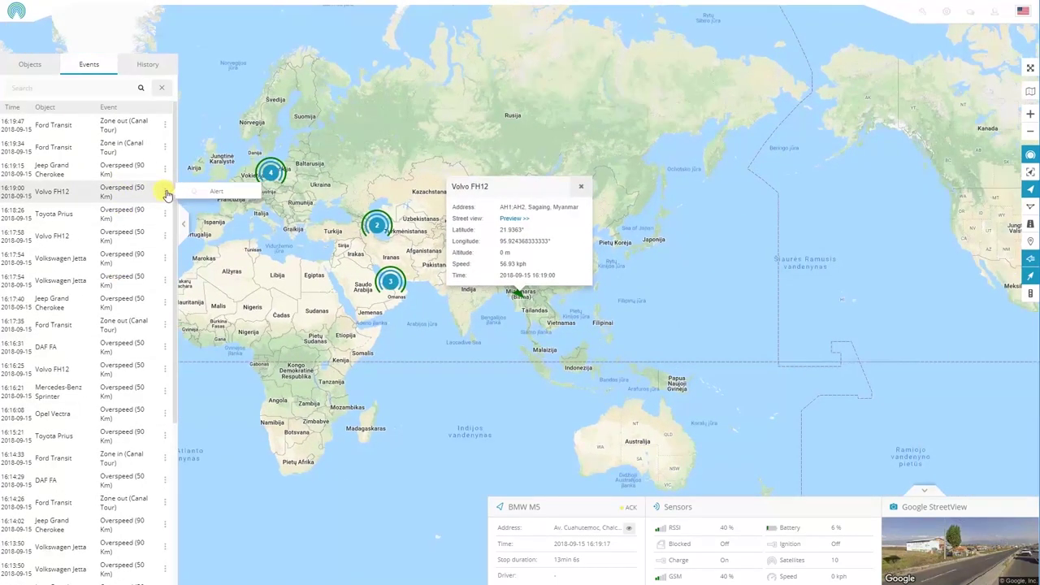
click(107, 235)
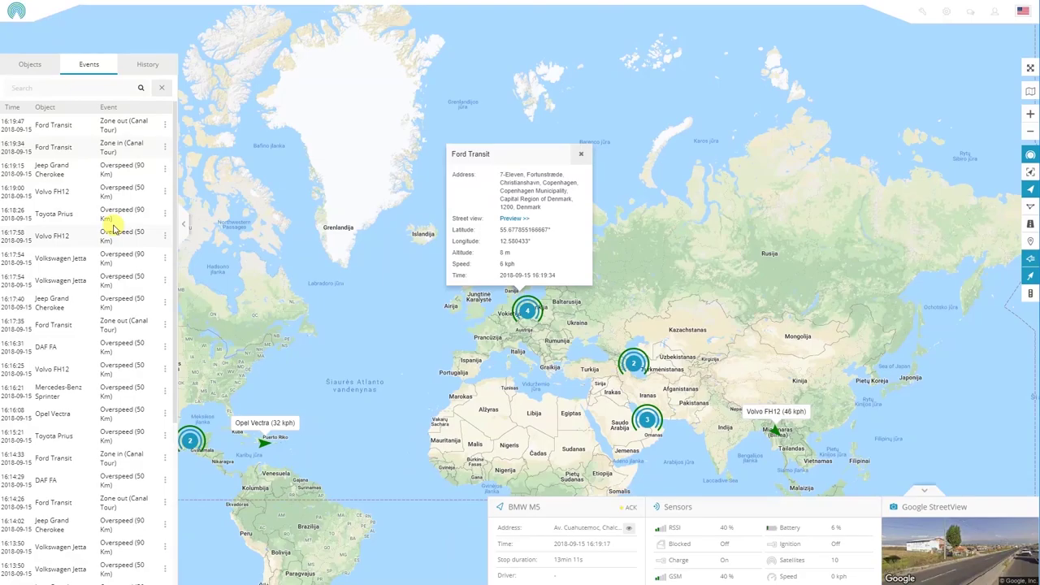
click(204, 236)
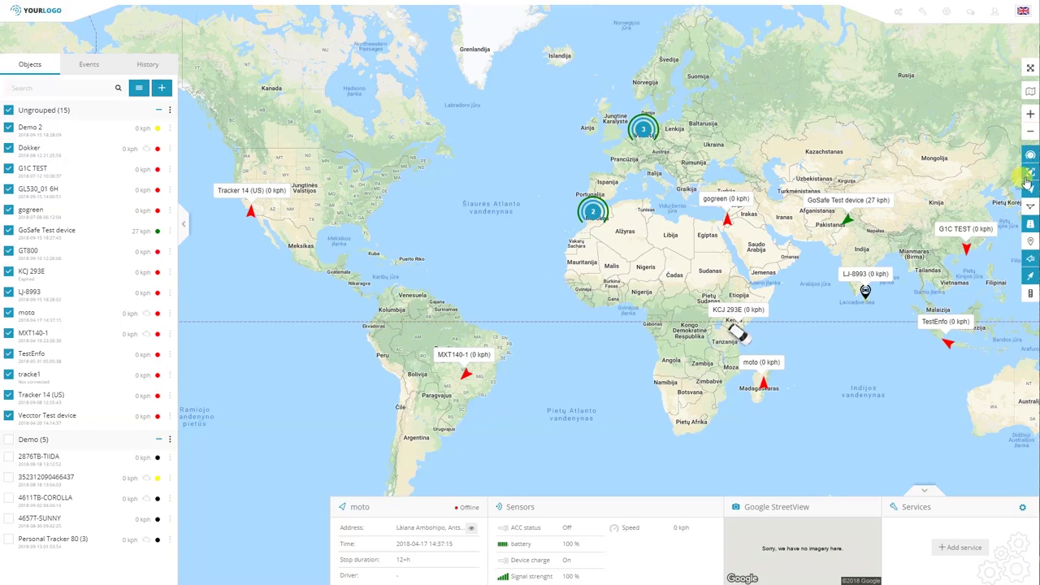
- Toggle the full-screen map, and preview Google Hybrid, Google Satellite, Google Terrain and OpenStreetMap before restoring Google Normal
click(1031, 70)
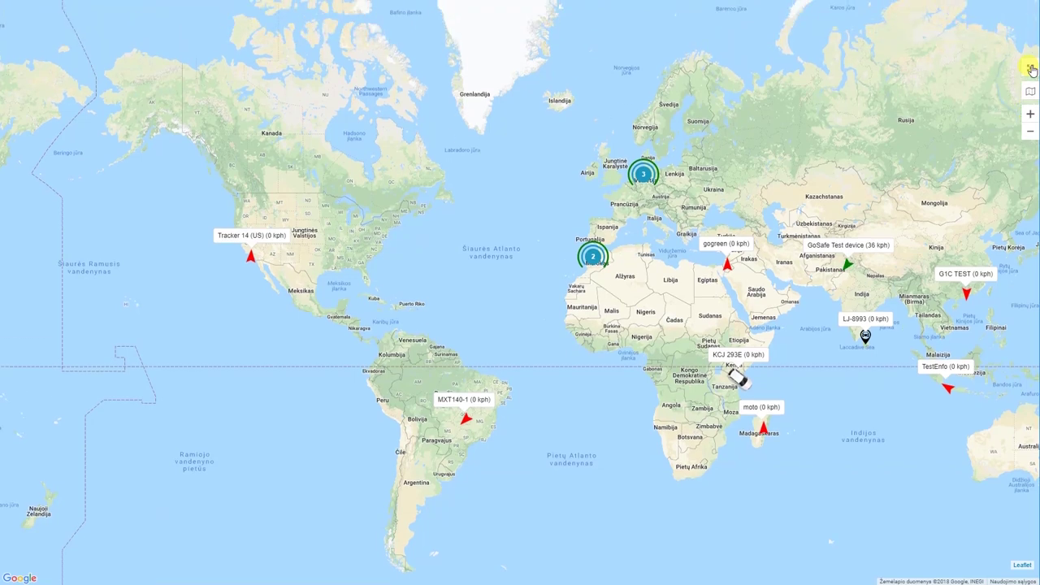
click(1031, 70)
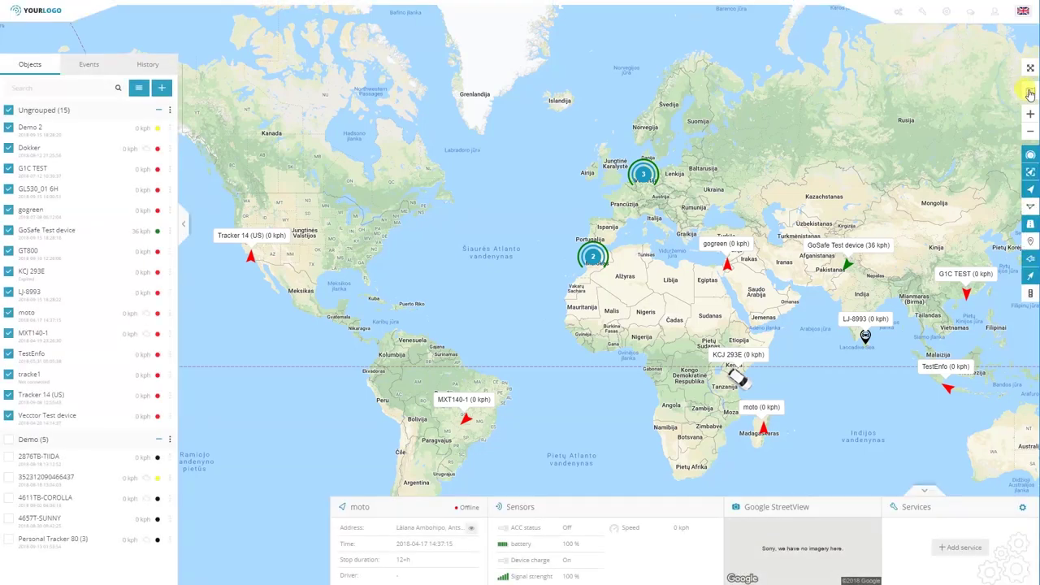
mouse_move(1030, 95)
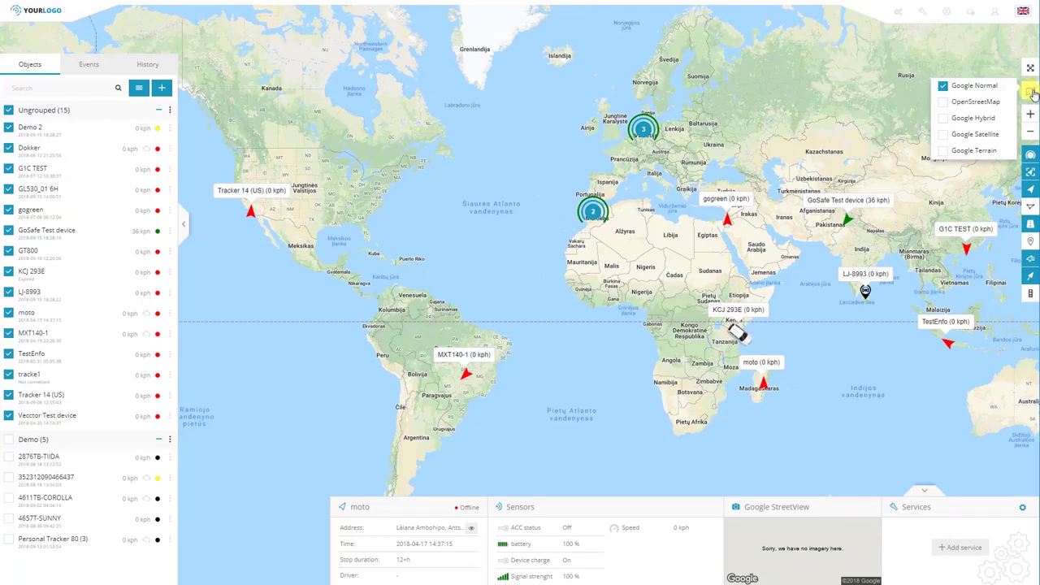
click(975, 119)
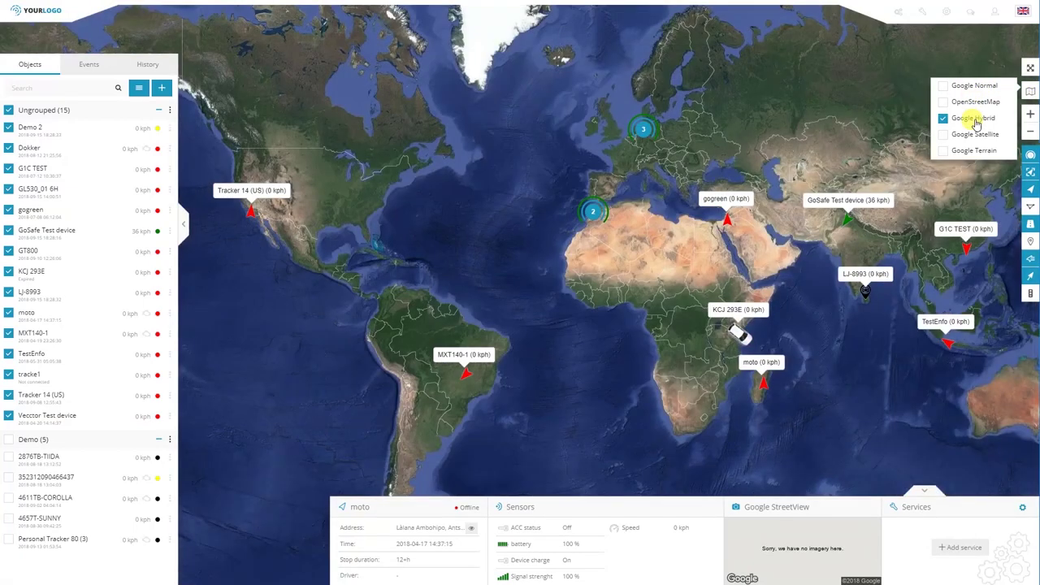
click(975, 134)
click(972, 151)
click(977, 103)
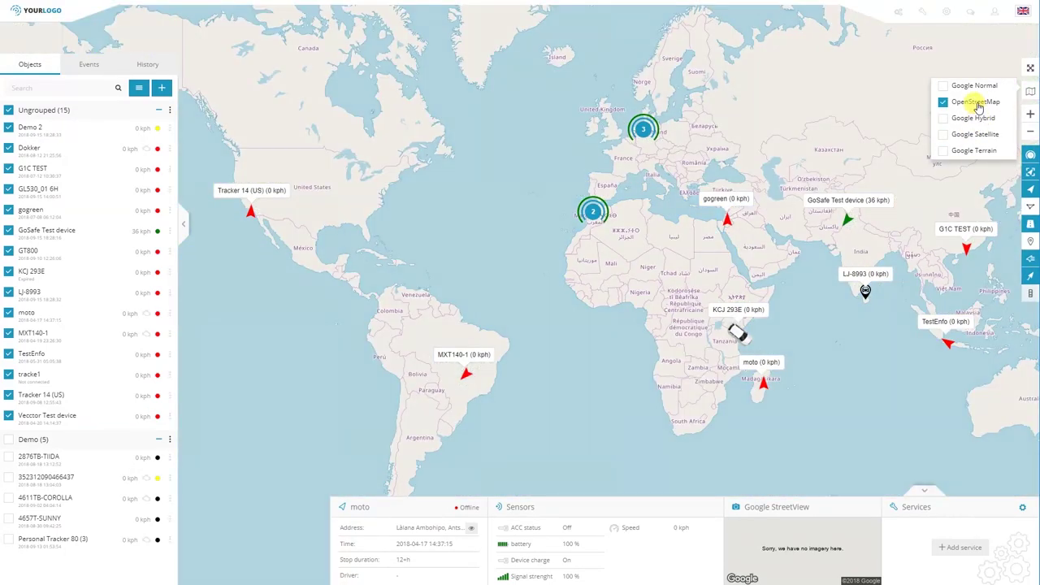
click(974, 85)
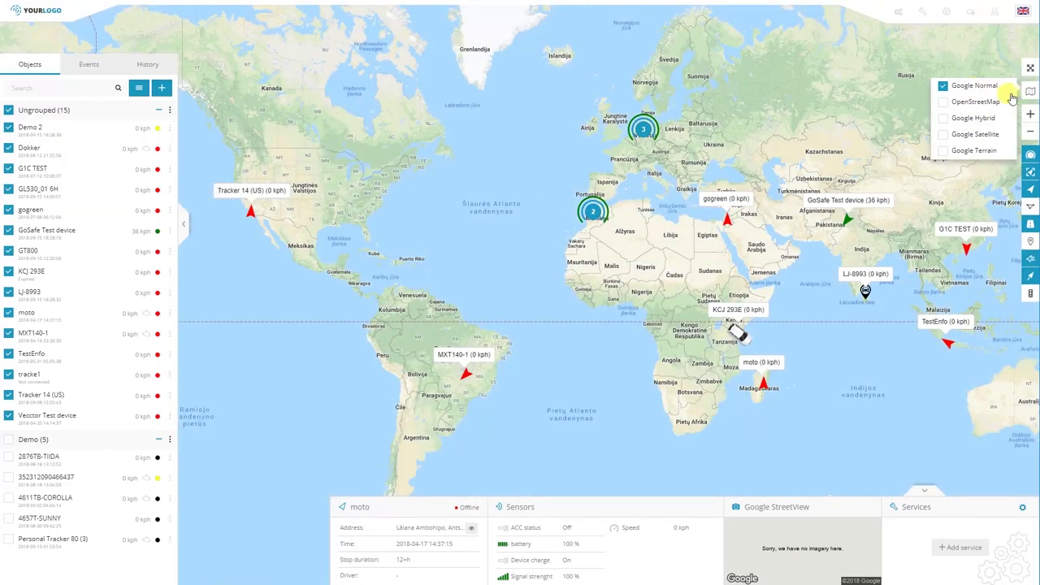
- Try turning the clustering of nearby devices off and on, and look at the separate devices inside the European cluster
click(1030, 115)
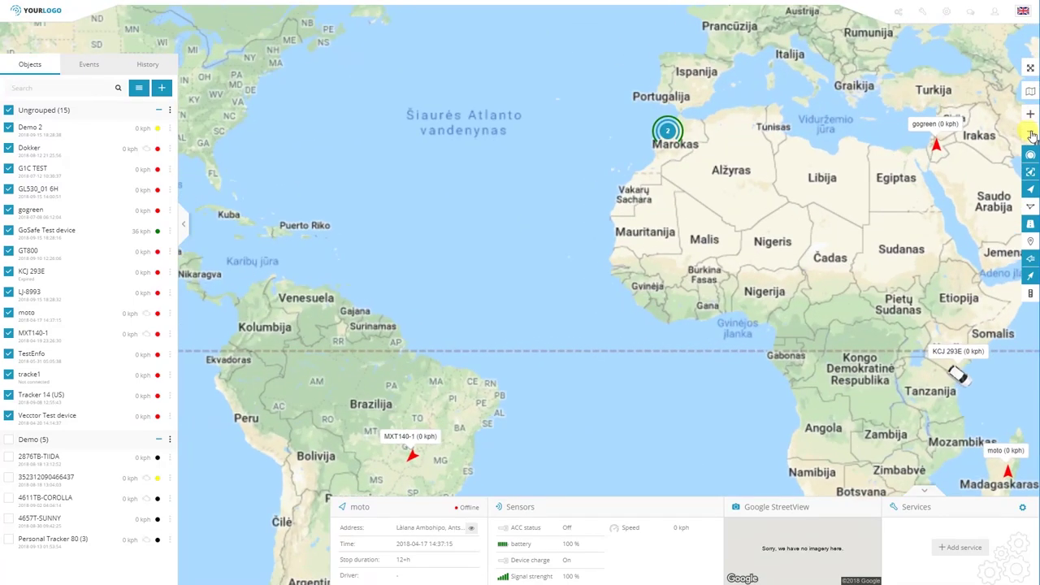
click(1030, 133)
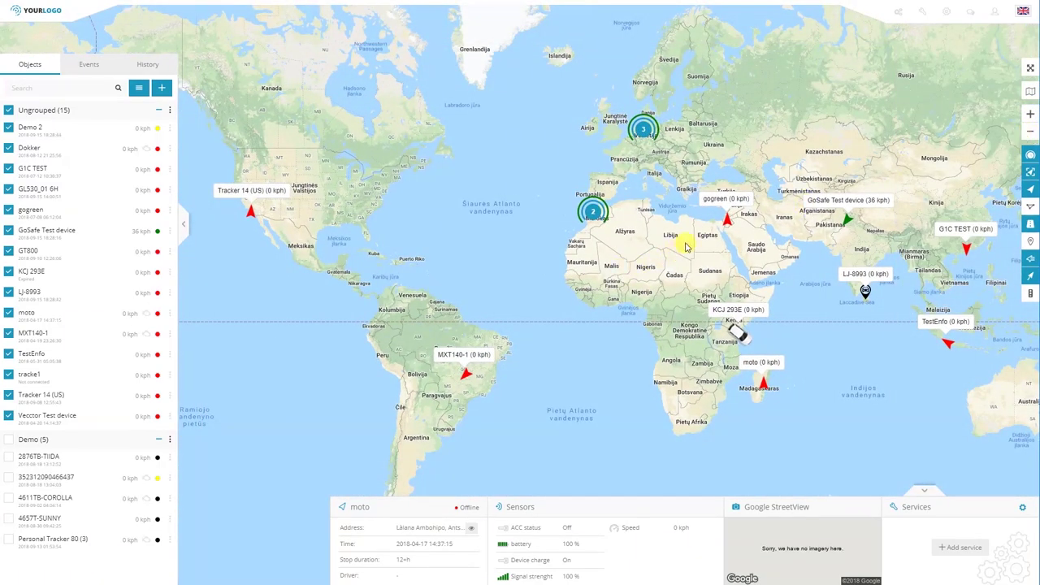
click(1031, 156)
click(1030, 157)
click(1031, 157)
click(1032, 157)
scroll(642, 132, up, 2)
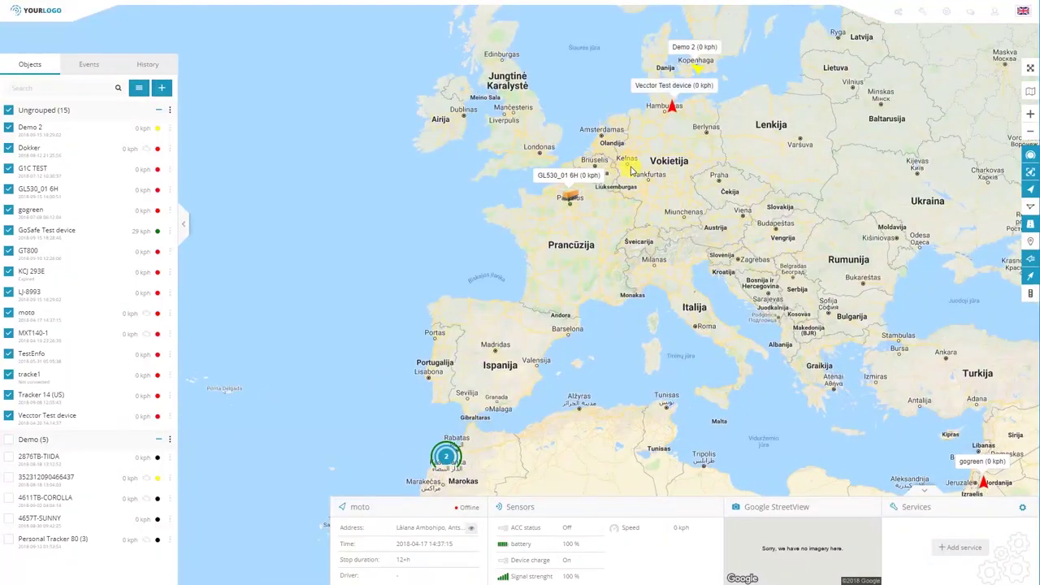
scroll(647, 163, down, 2)
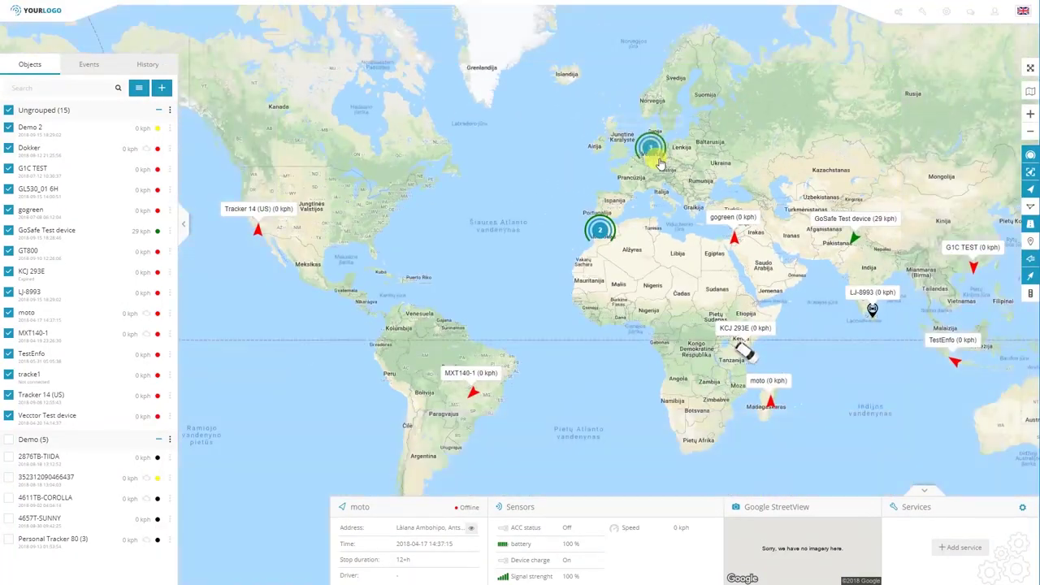
- Fit all devices in the map view, look closely at the gogreen device, and fit all devices again
click(1030, 172)
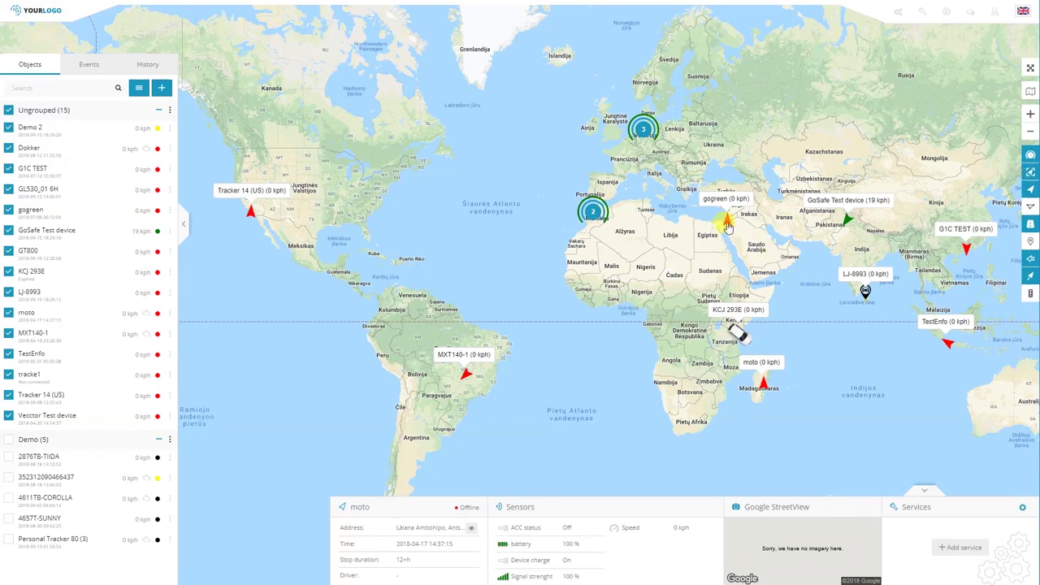
scroll(727, 222, up, 4)
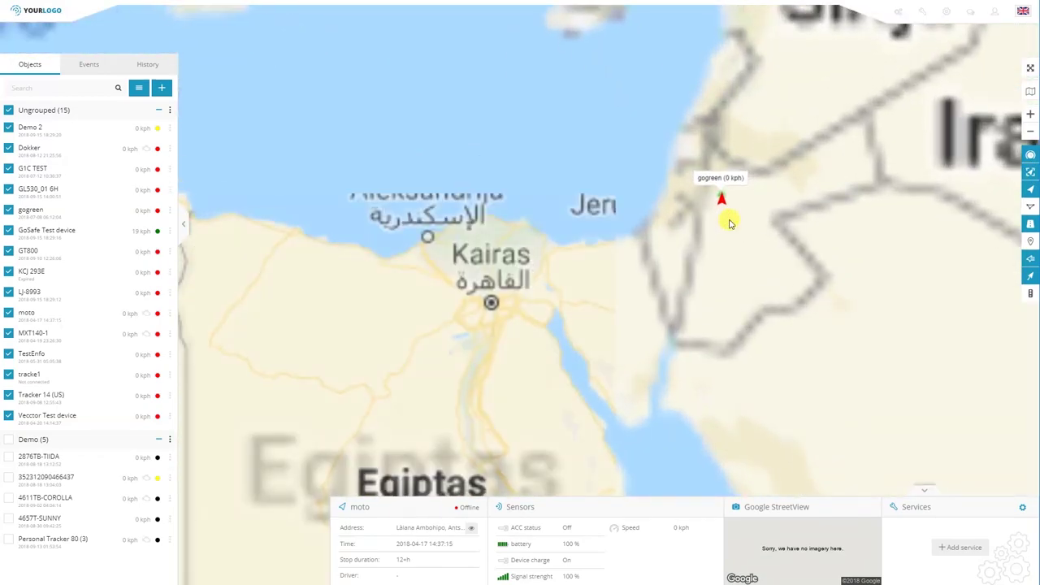
scroll(723, 225, down, 4)
scroll(742, 228, up, 4)
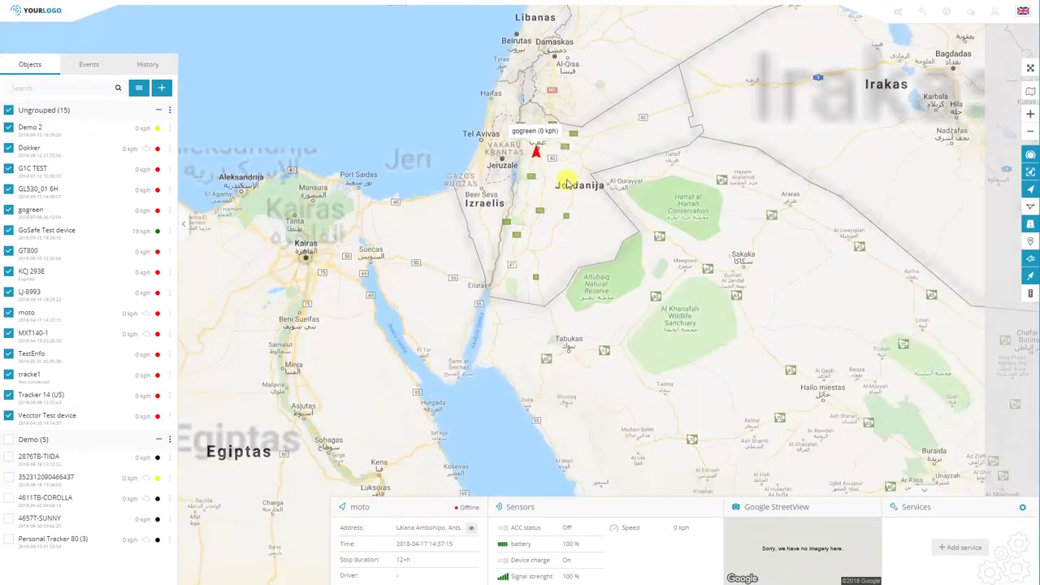
click(1030, 177)
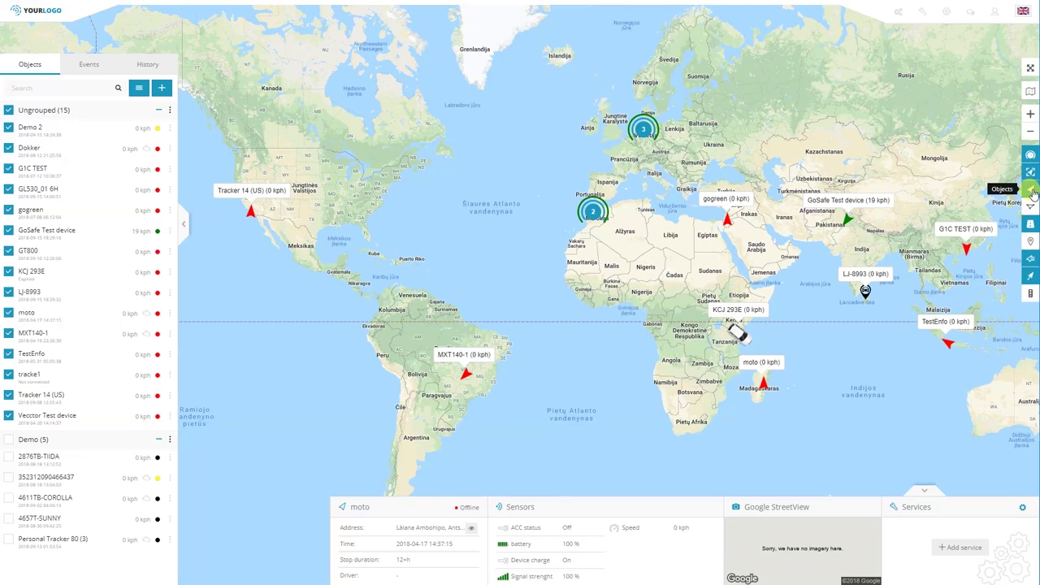
- Try hiding all objects on the map and showing them again
click(1031, 192)
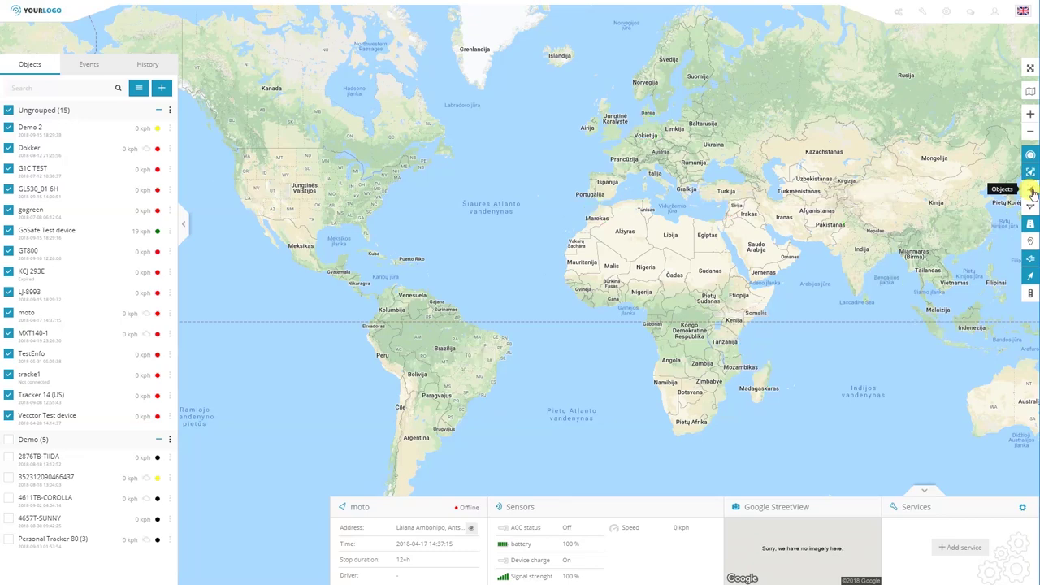
click(1032, 192)
click(1032, 192)
click(1032, 192)
click(1032, 192)
click(1032, 191)
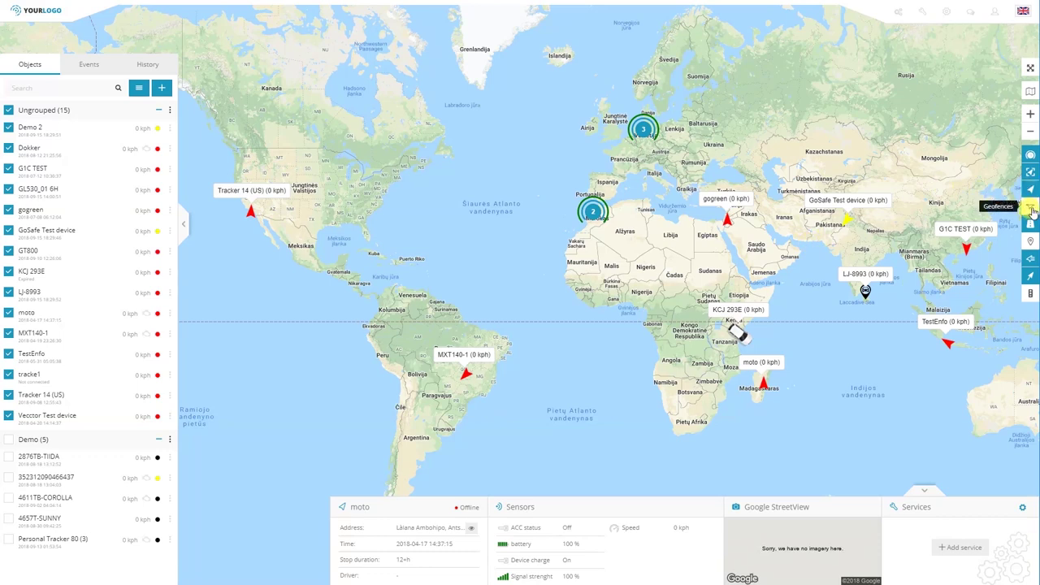
- Try the geofence and route layers, and show the POIs on the map
click(1030, 208)
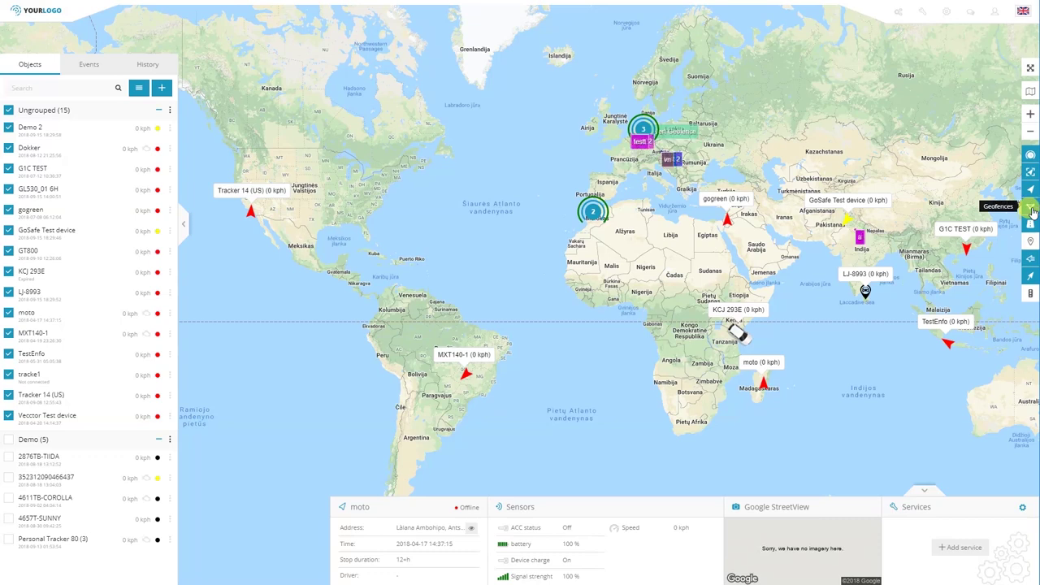
click(1028, 210)
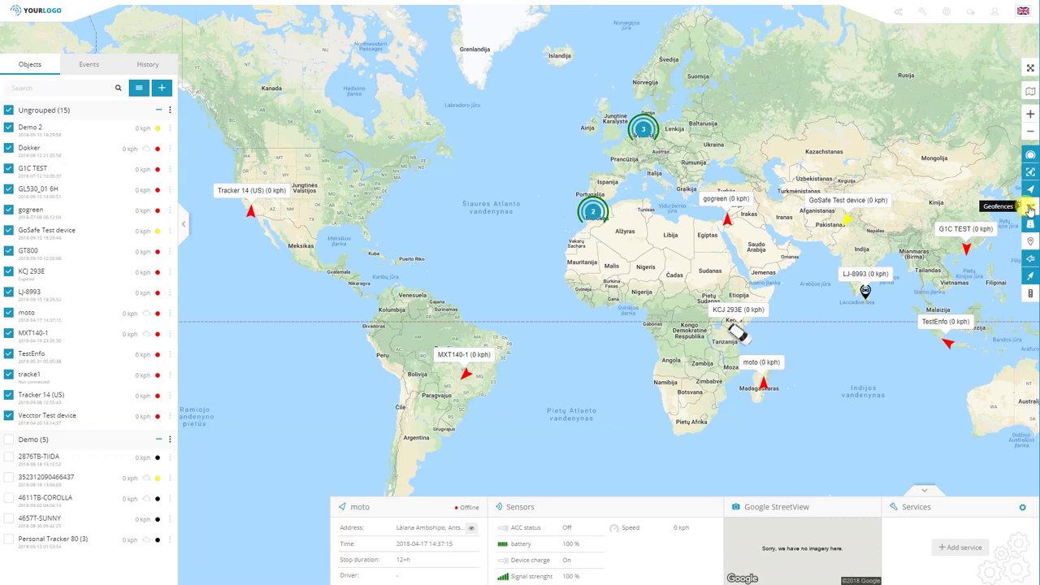
click(1031, 225)
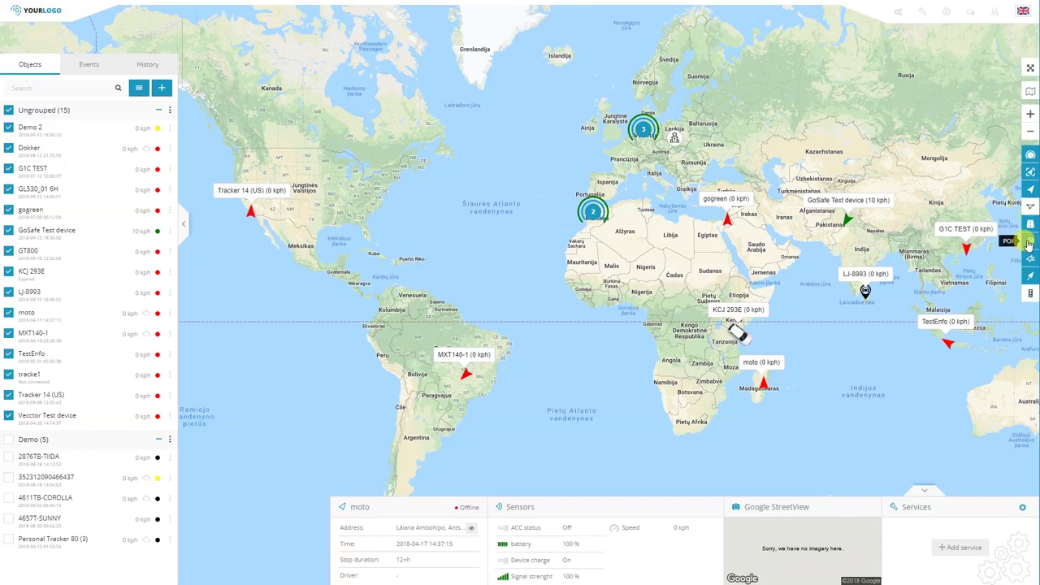
click(1029, 243)
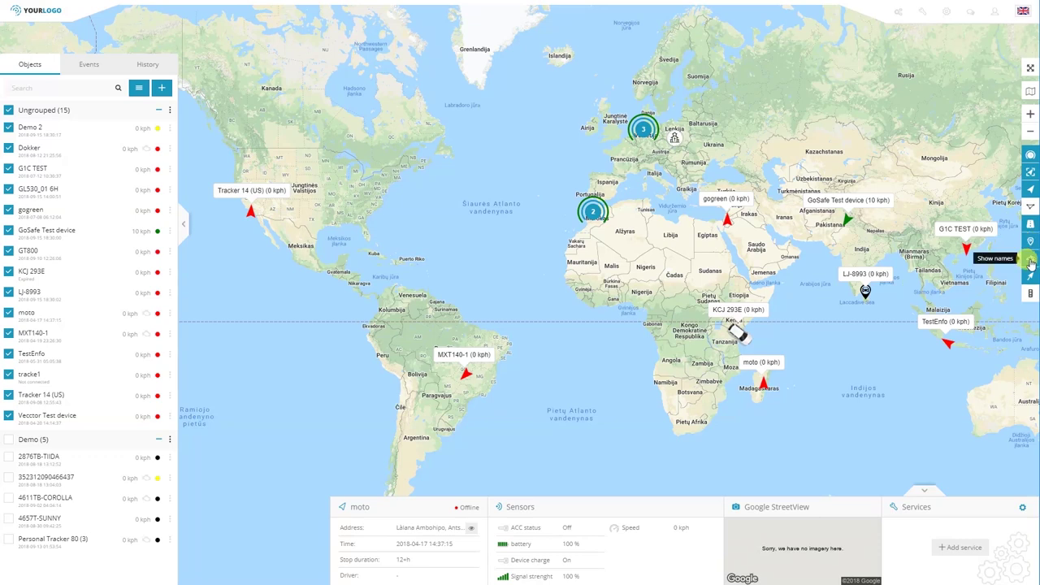
- Try hiding the device names on the map and showing them again
click(1030, 263)
click(1030, 263)
click(1031, 262)
click(1030, 263)
- Try switching the device tails off and on while viewing the GoSafe Test device up close, and switch on Live traffic
click(1030, 279)
scroll(845, 221, up, 4)
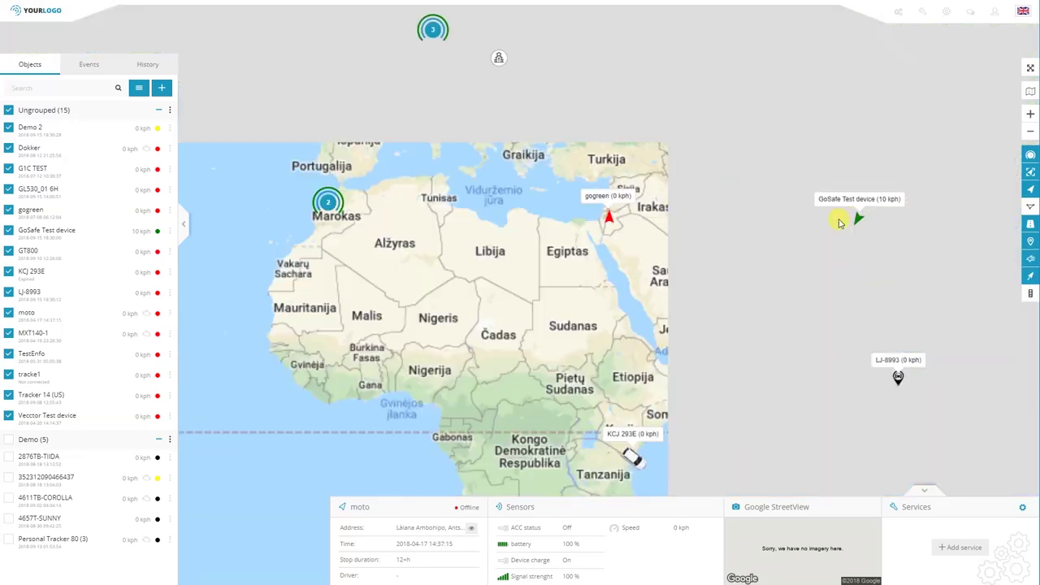
scroll(818, 252, up, 3)
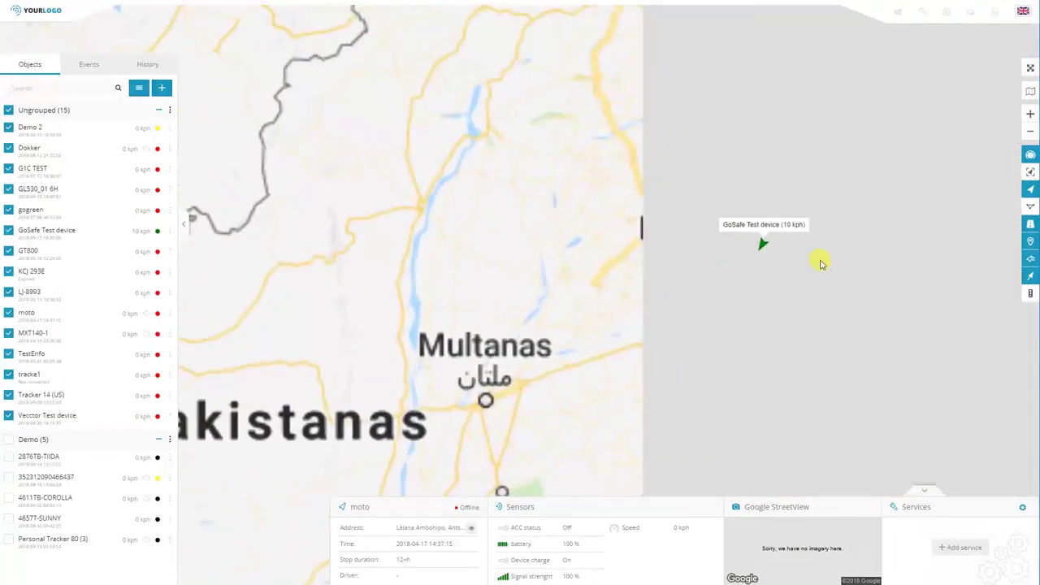
scroll(761, 223, up, 5)
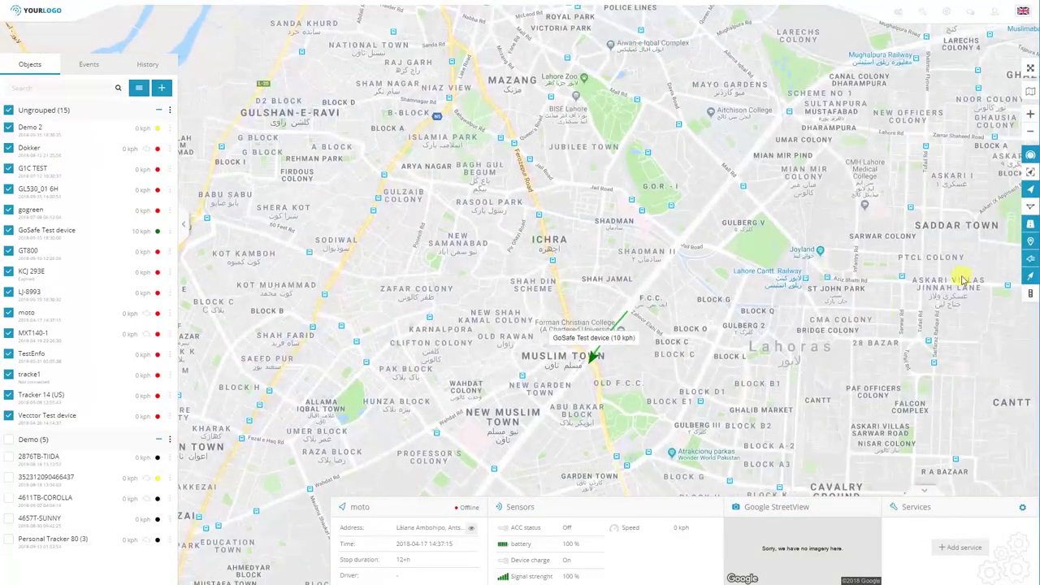
scroll(632, 390, up, 2)
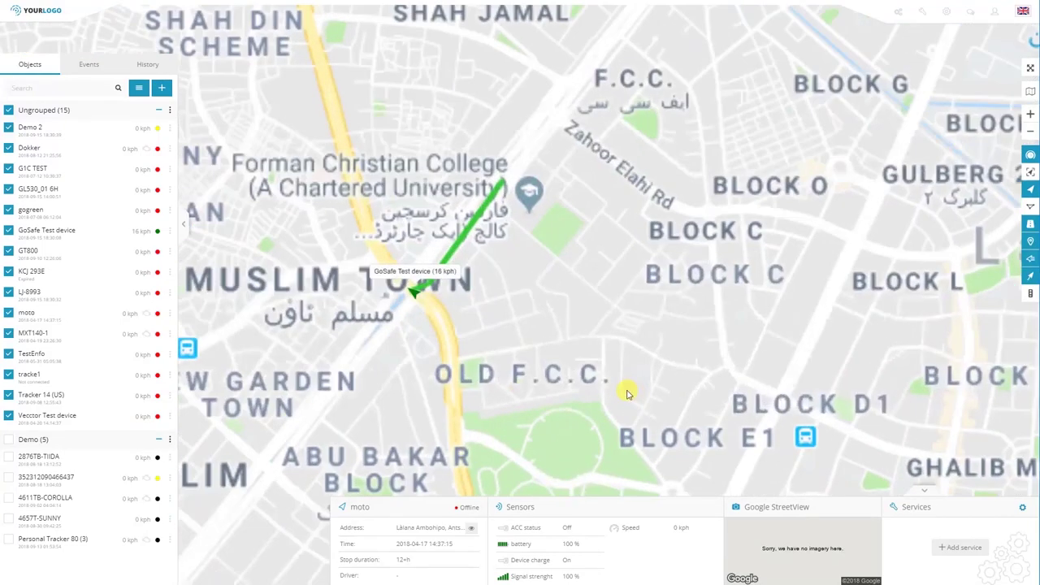
click(1031, 278)
click(1030, 279)
click(1032, 279)
click(1032, 280)
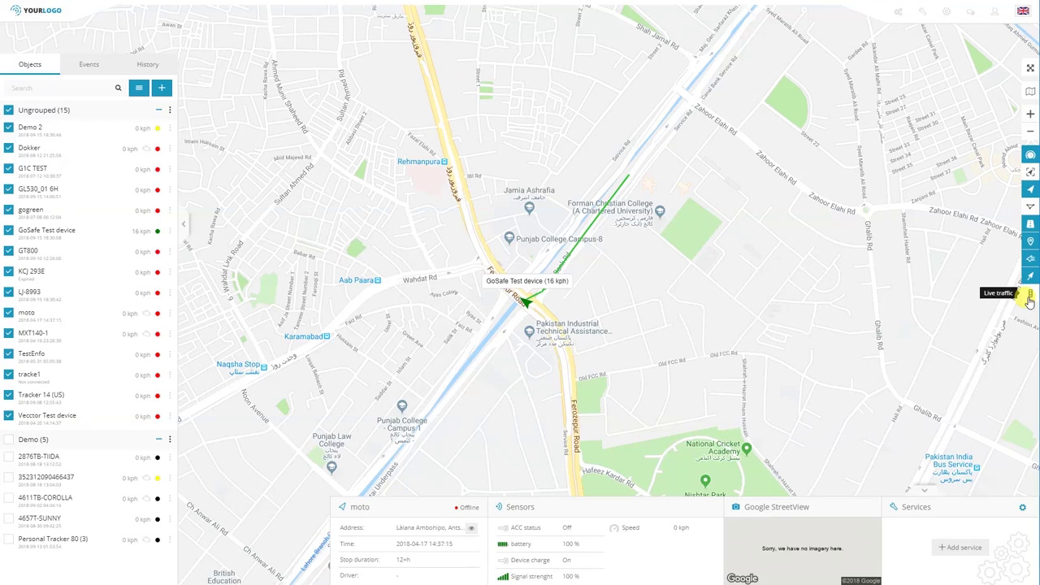
click(1028, 296)
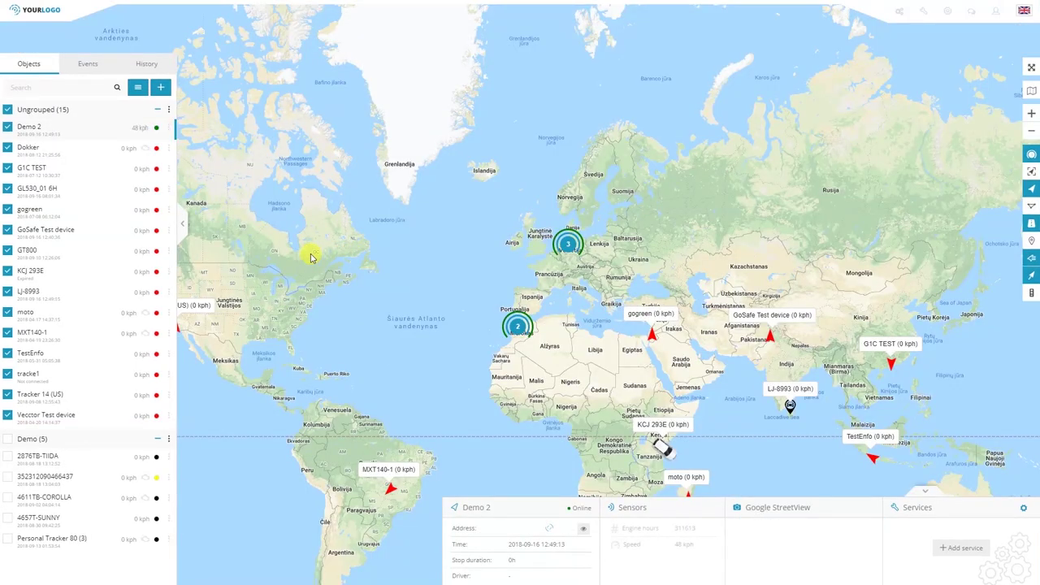
- Follow Demo 2 in its own window and place that window over the northeastern part of the map
click(169, 128)
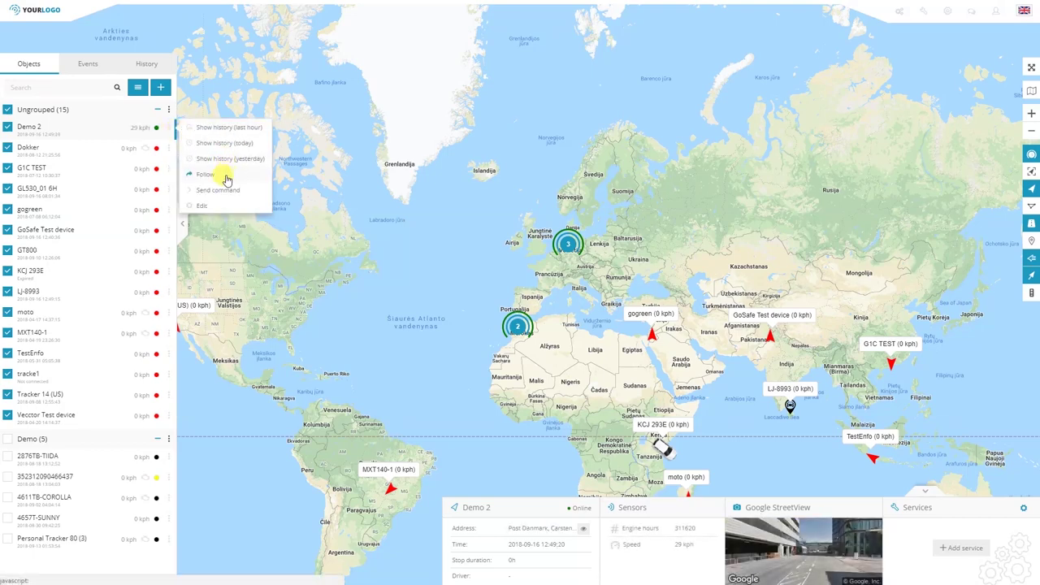
click(227, 178)
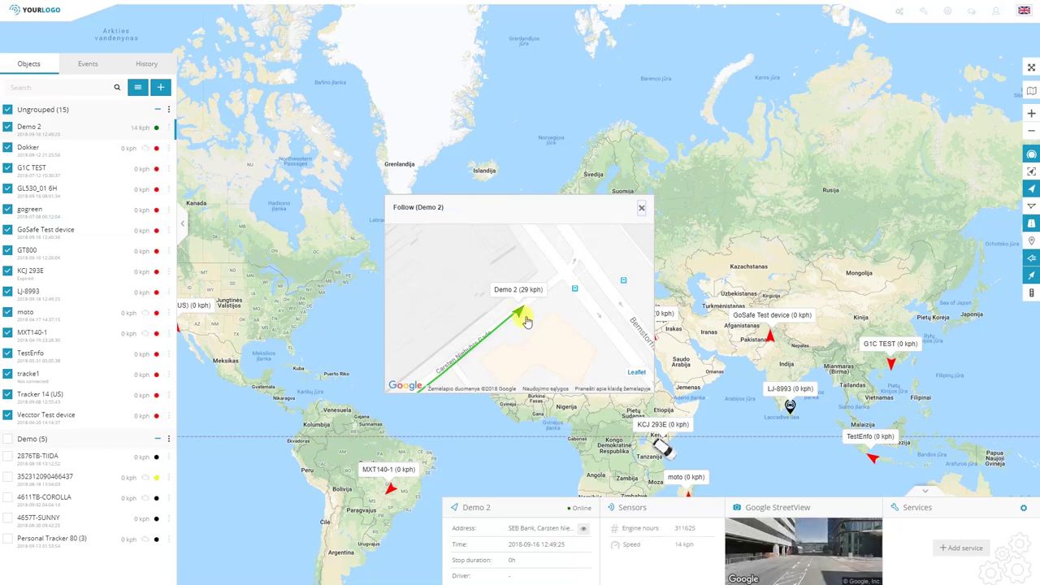
drag(552, 209, 908, 52)
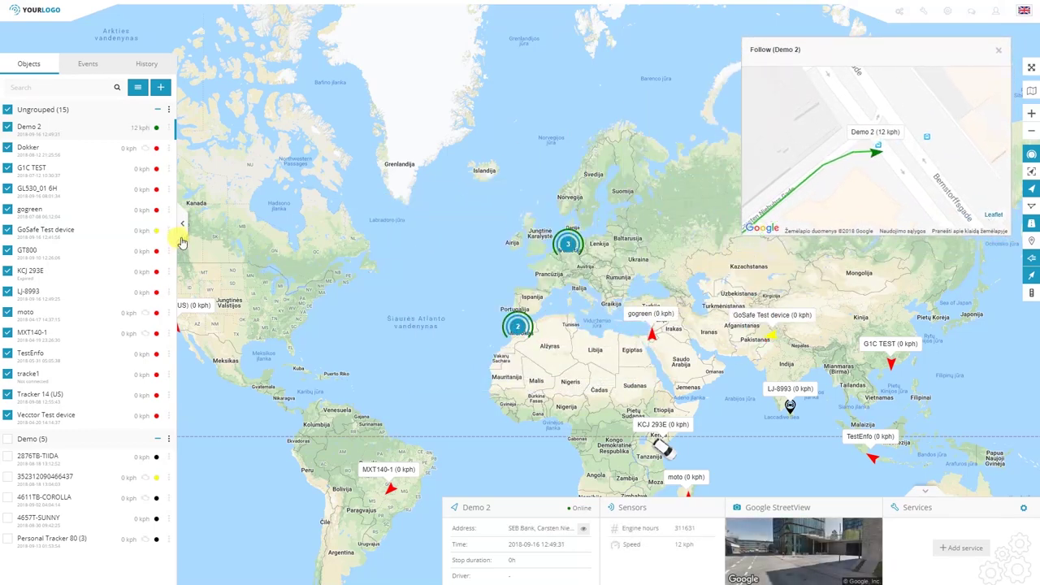
- Follow the Demo group's second device and GoSafe Test device in their own windows, and line these up west of the Demo 2 window
click(168, 479)
click(218, 524)
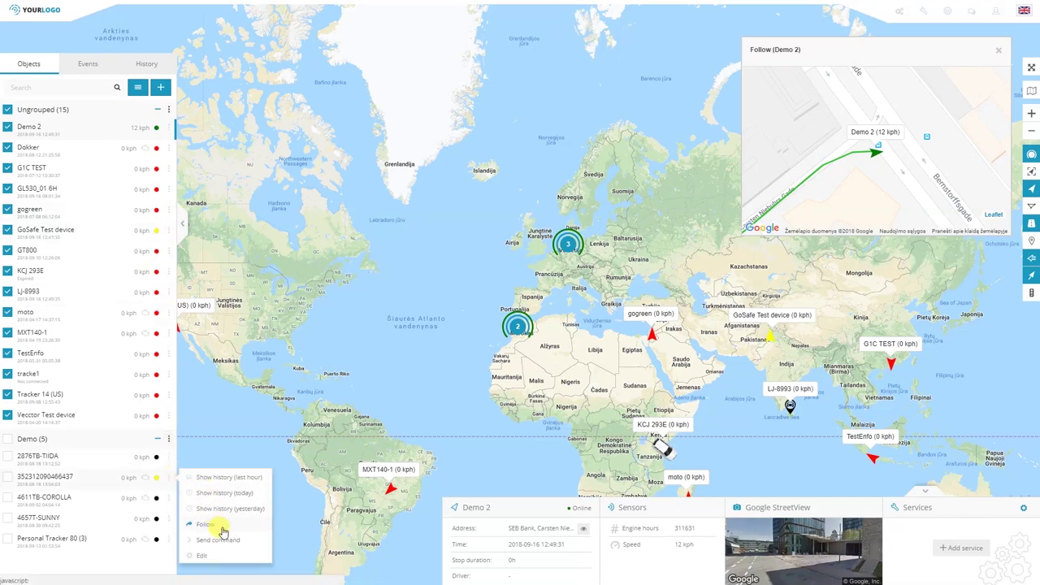
drag(497, 205, 580, 56)
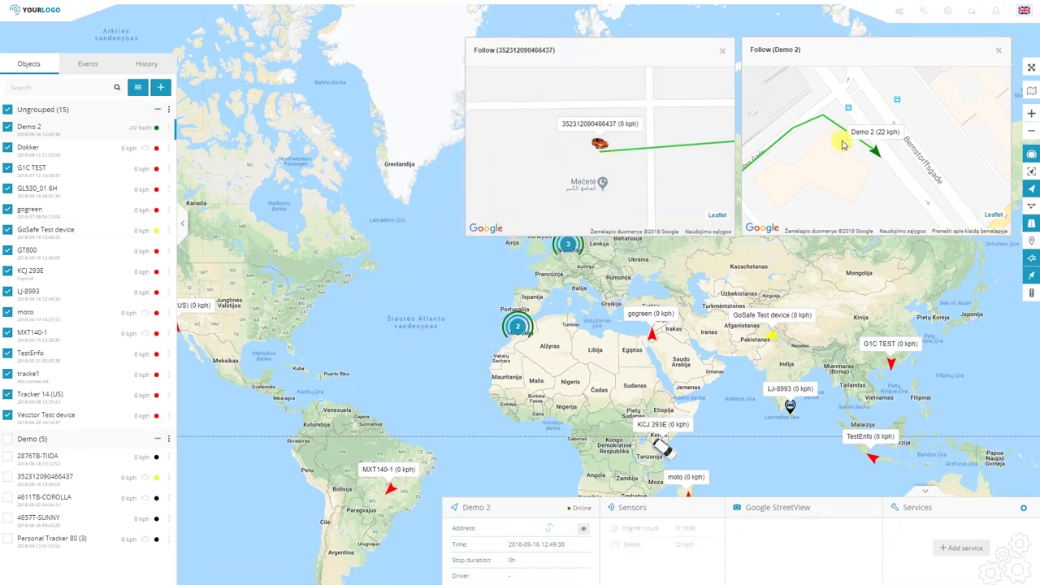
click(169, 232)
click(223, 279)
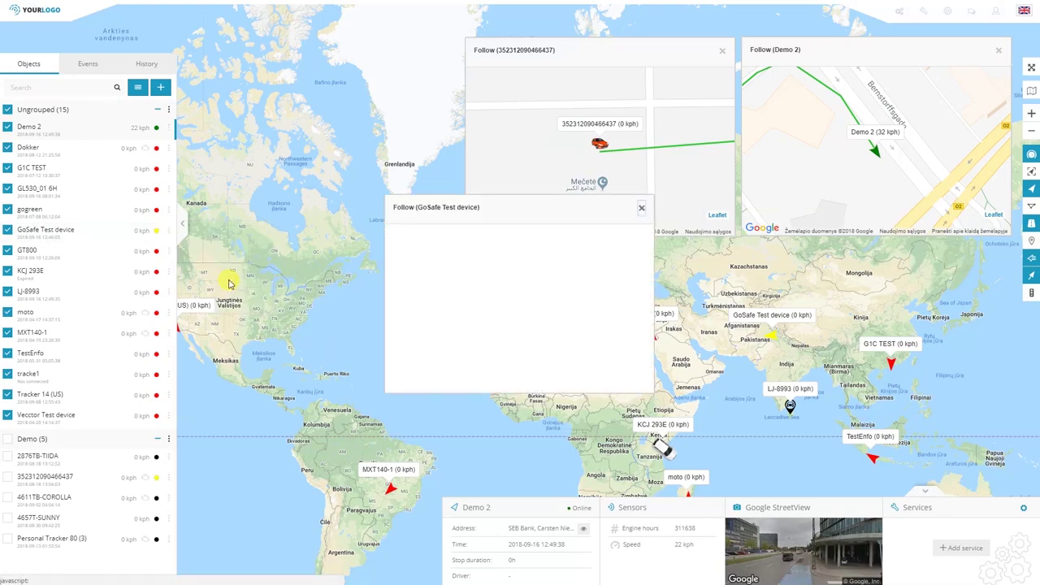
drag(498, 207, 298, 48)
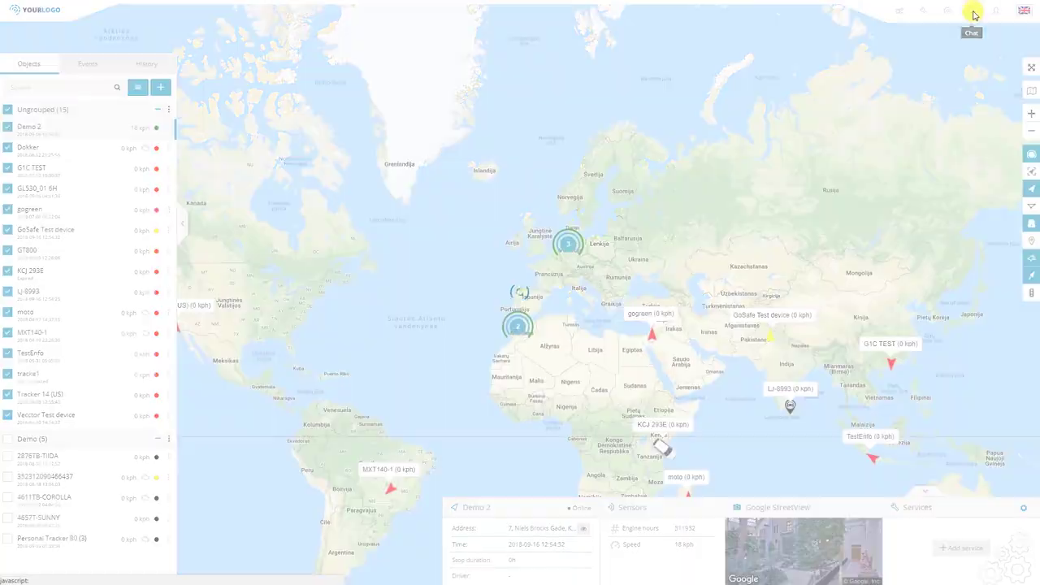
- Open the chat, and show the Mobile Phone Tracker page from the mobile apps on the GPSWOX website
click(974, 15)
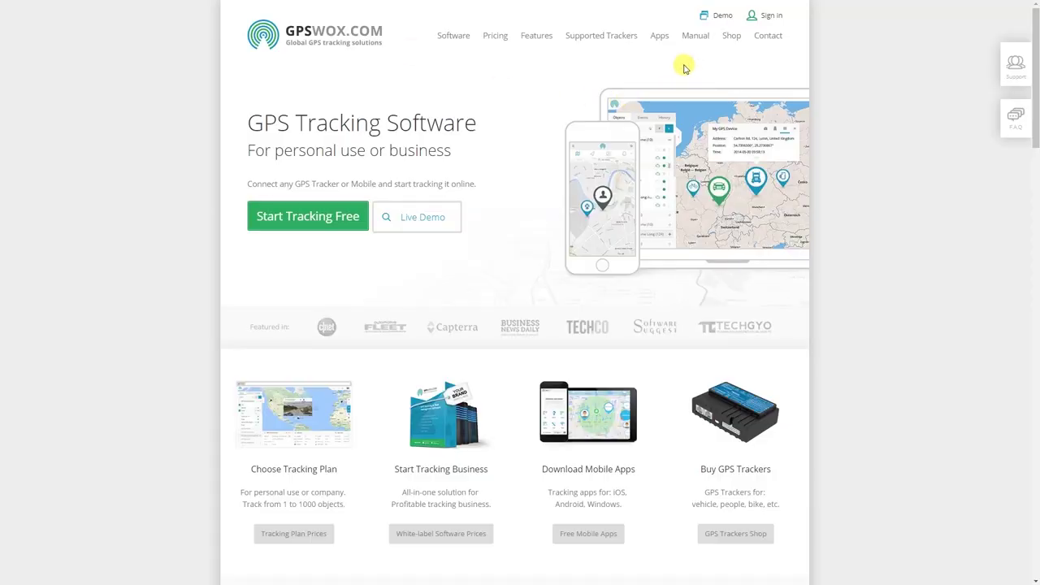
click(658, 36)
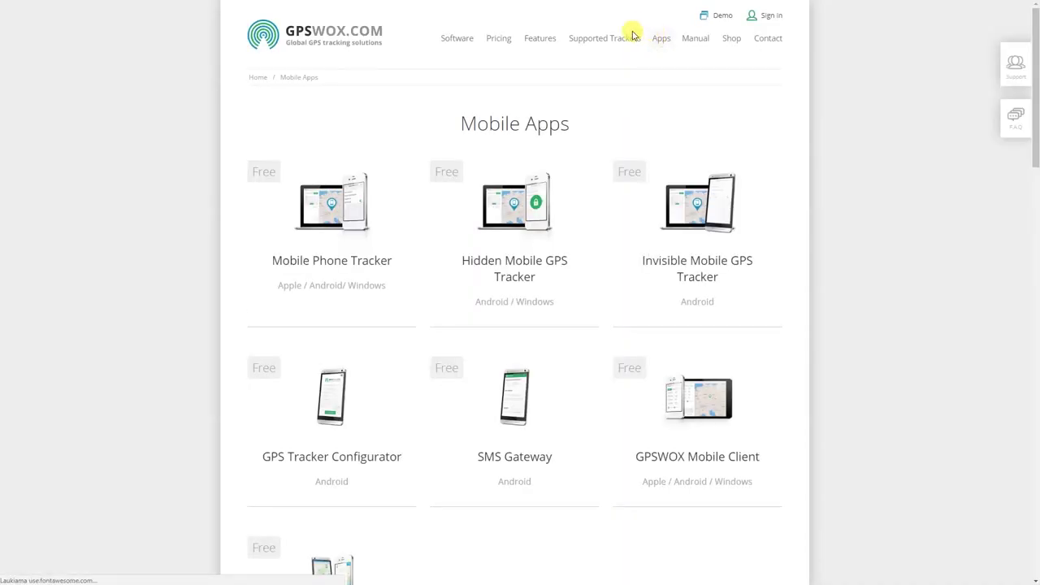
click(341, 209)
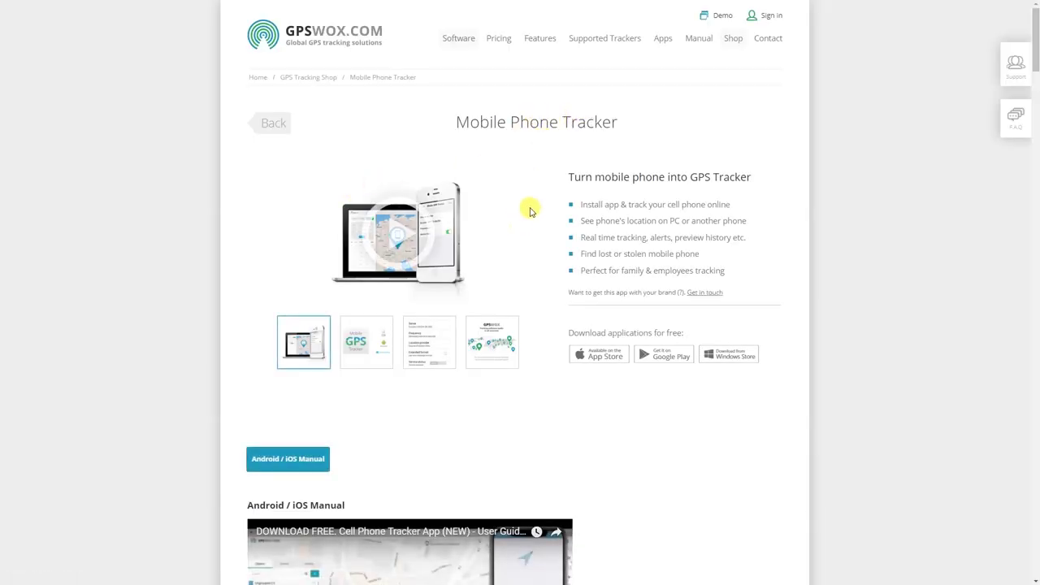
- Read the Android / iOS Manual down to the sections on chatting between the web platform and the Tracker application, and close the platform's chat
scroll(569, 252, down, 4)
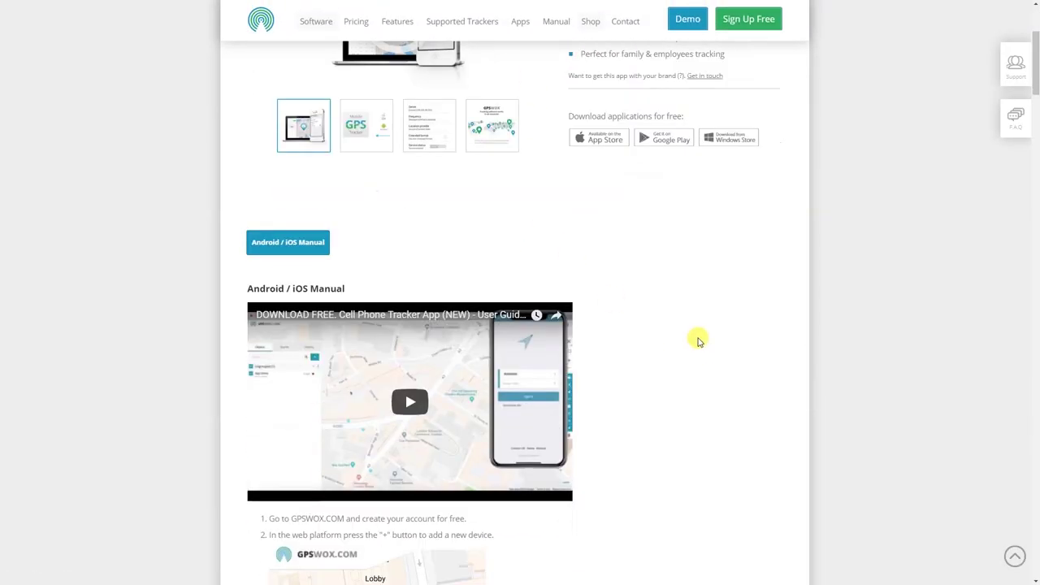
scroll(714, 307, down, 2)
scroll(713, 306, up, 1)
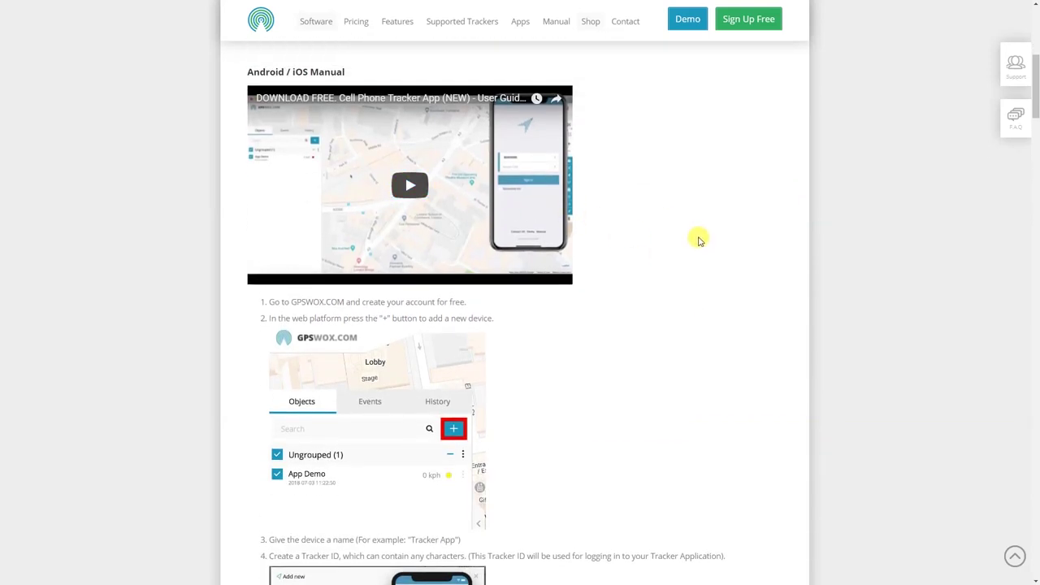
scroll(700, 240, down, 1)
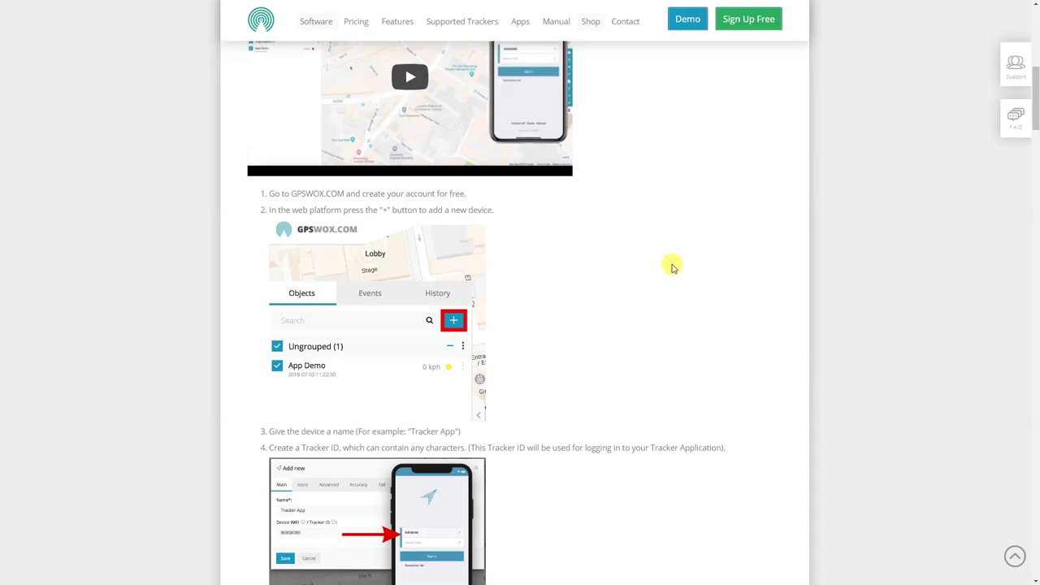
scroll(671, 262, down, 3)
scroll(671, 264, down, 2)
scroll(671, 267, down, 8)
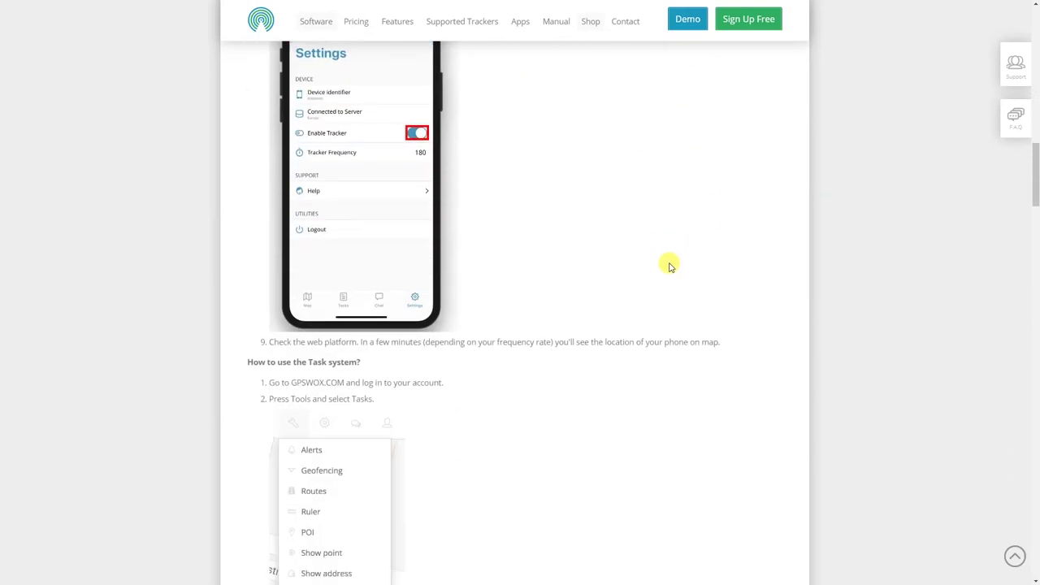
scroll(671, 266, down, 12)
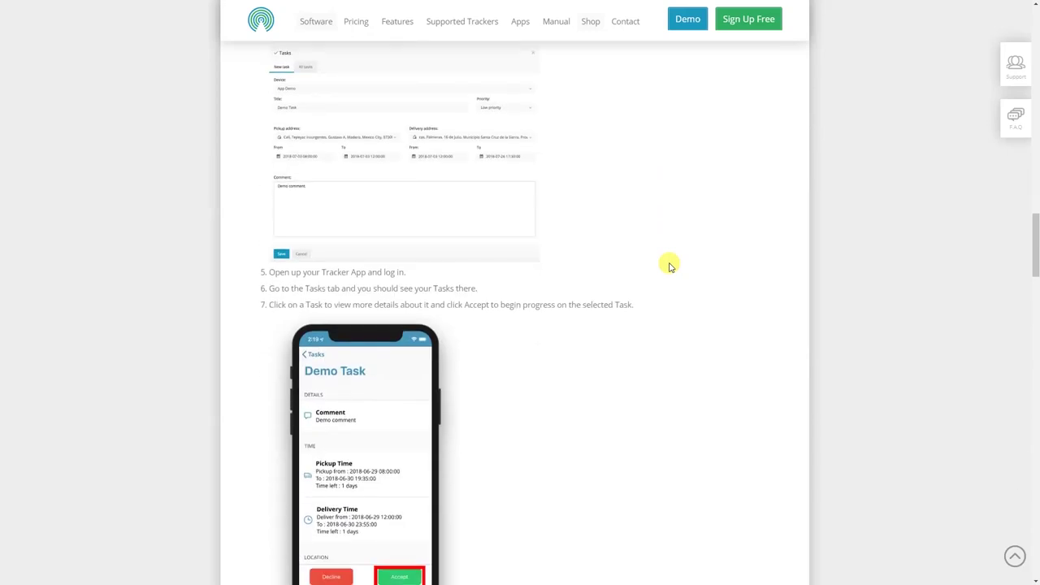
scroll(671, 268, down, 2)
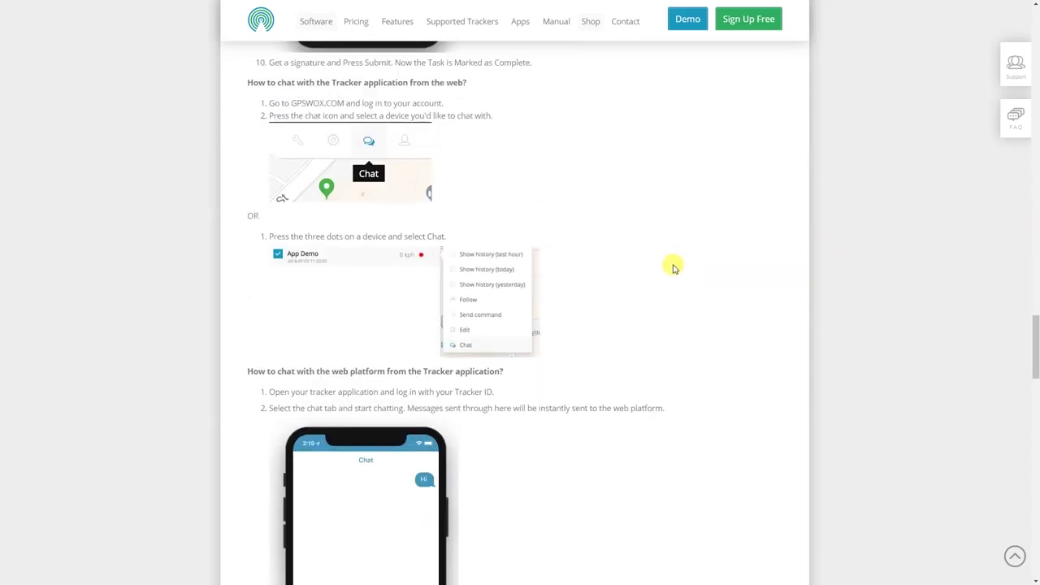
scroll(671, 268, up, 1)
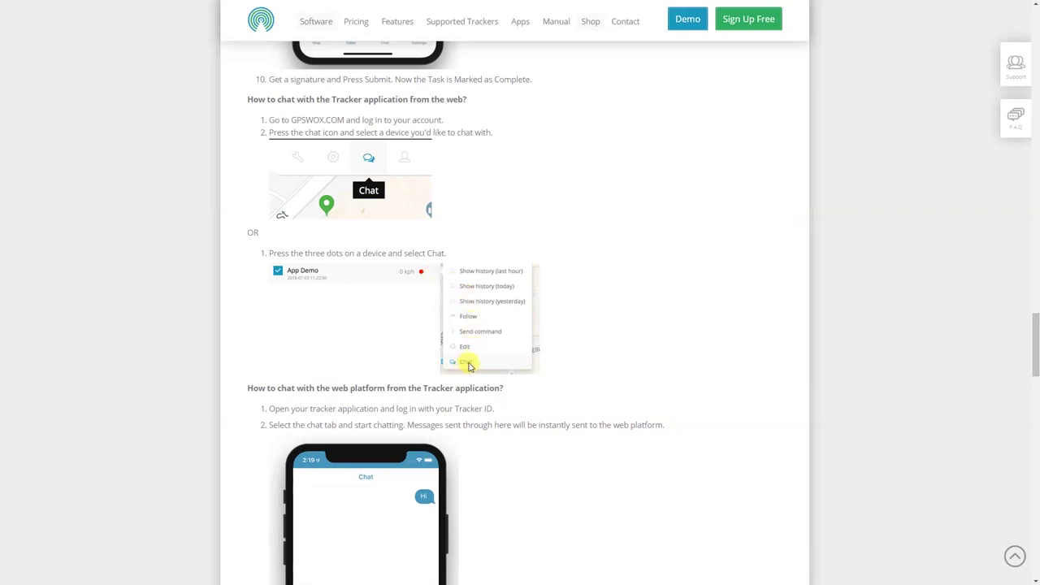
scroll(662, 307, down, 3)
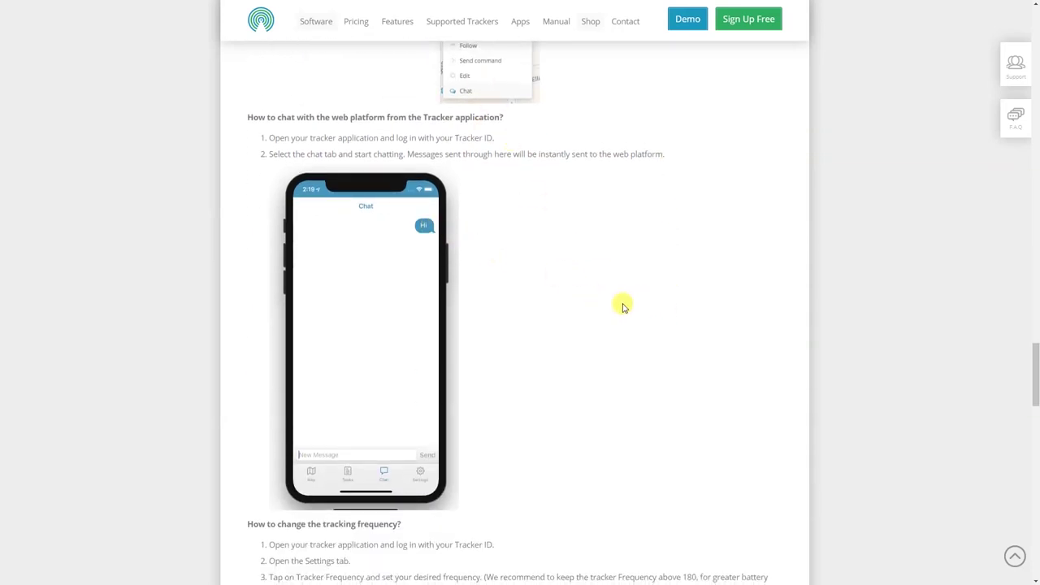
scroll(624, 302, down, 2)
scroll(626, 301, up, 2)
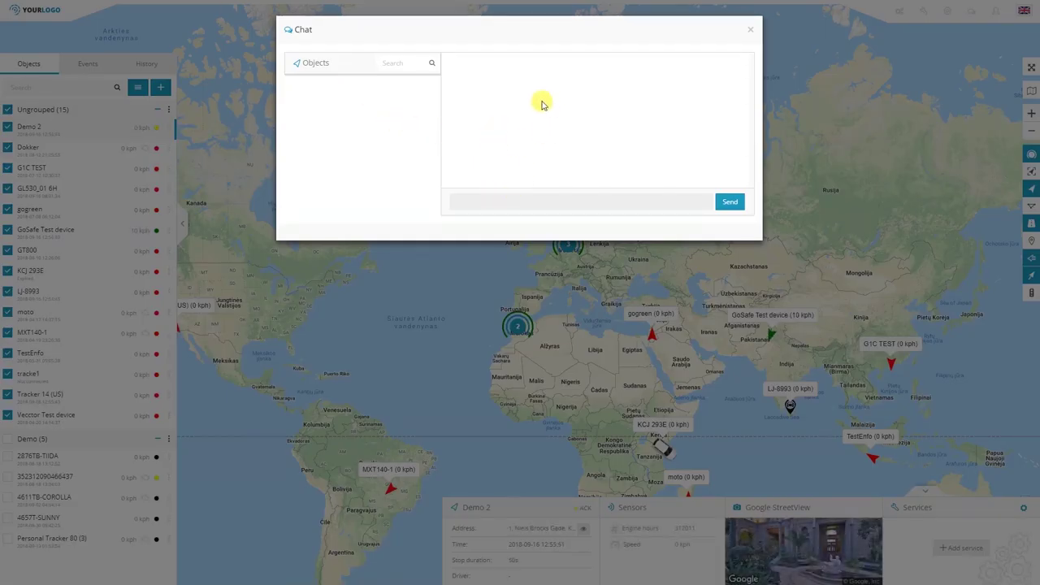
click(752, 31)
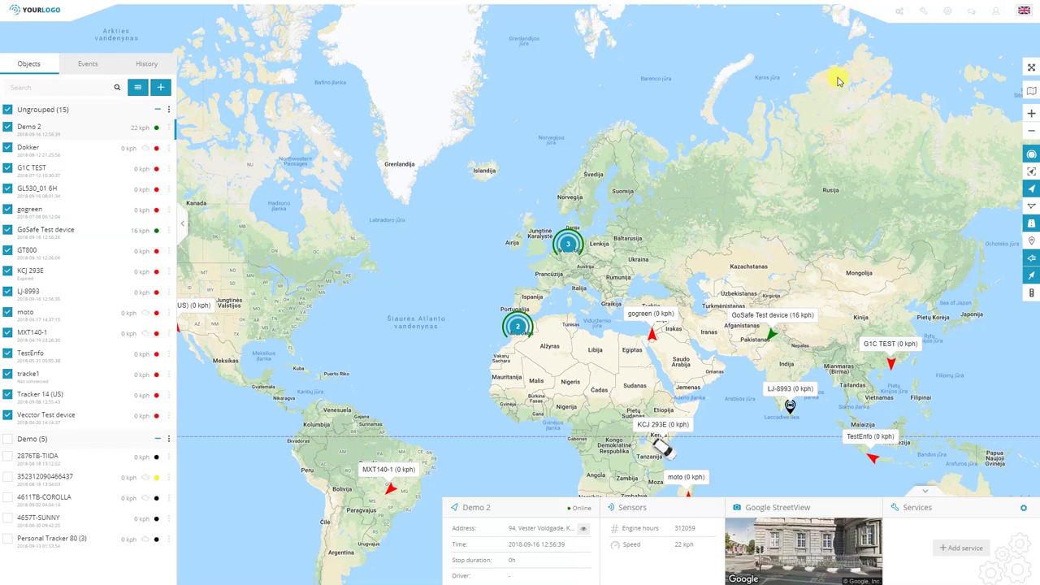
- Open the main setup settings and look through the available units of distance, capacity and altitude
click(947, 14)
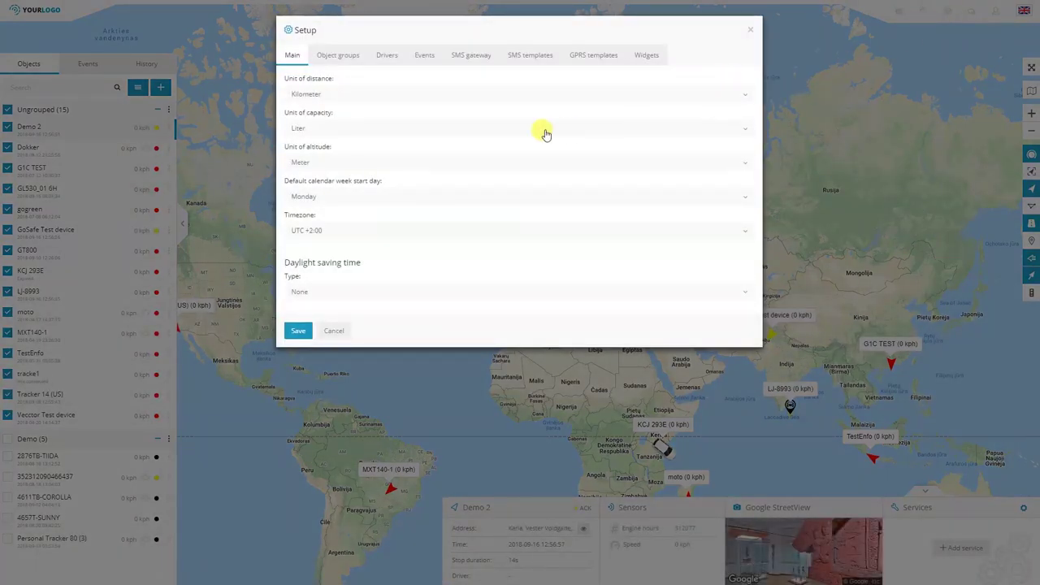
click(341, 101)
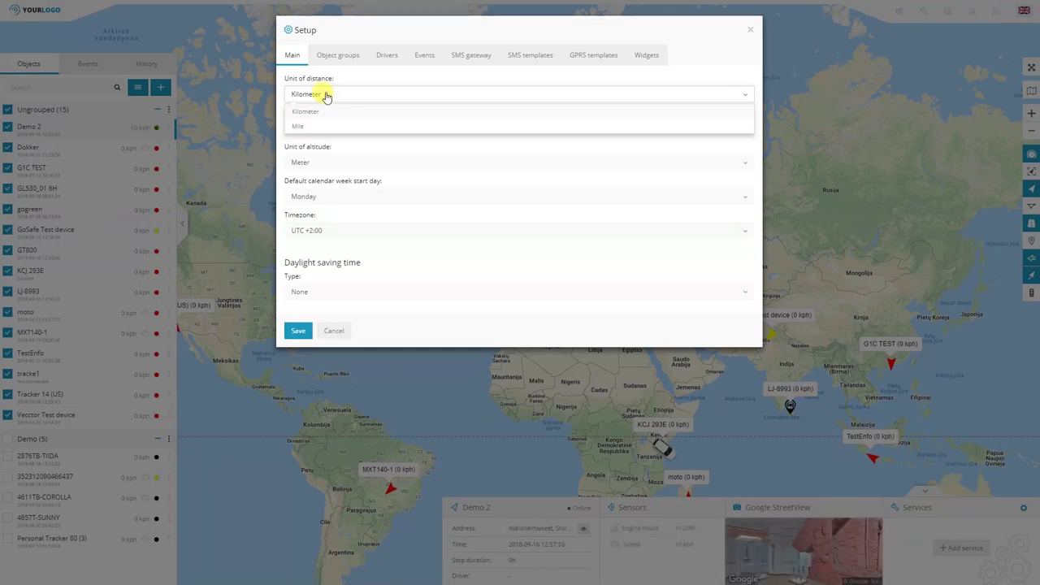
click(326, 96)
click(326, 96)
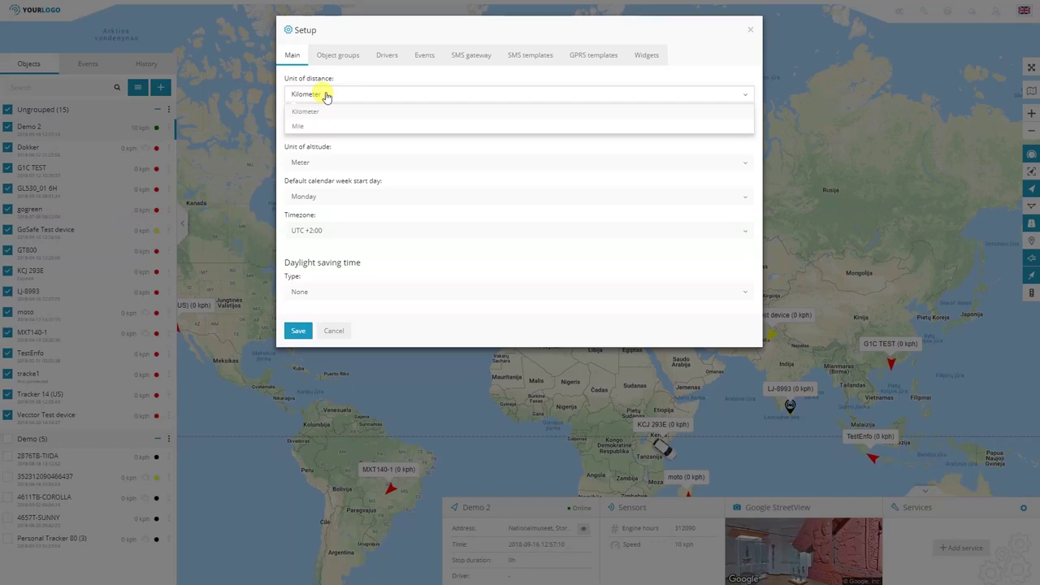
click(326, 95)
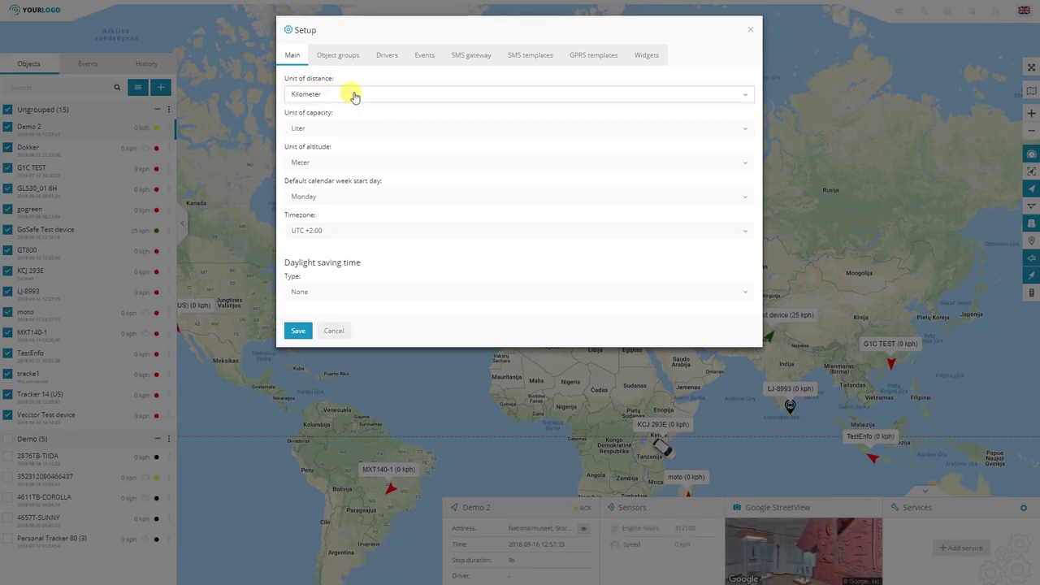
click(340, 130)
click(340, 132)
click(336, 162)
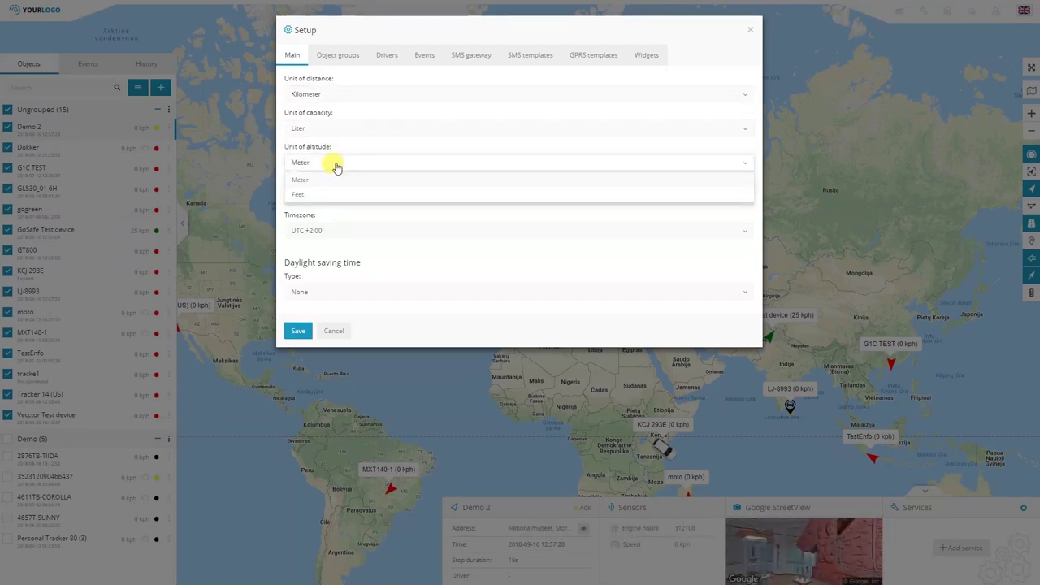
click(336, 166)
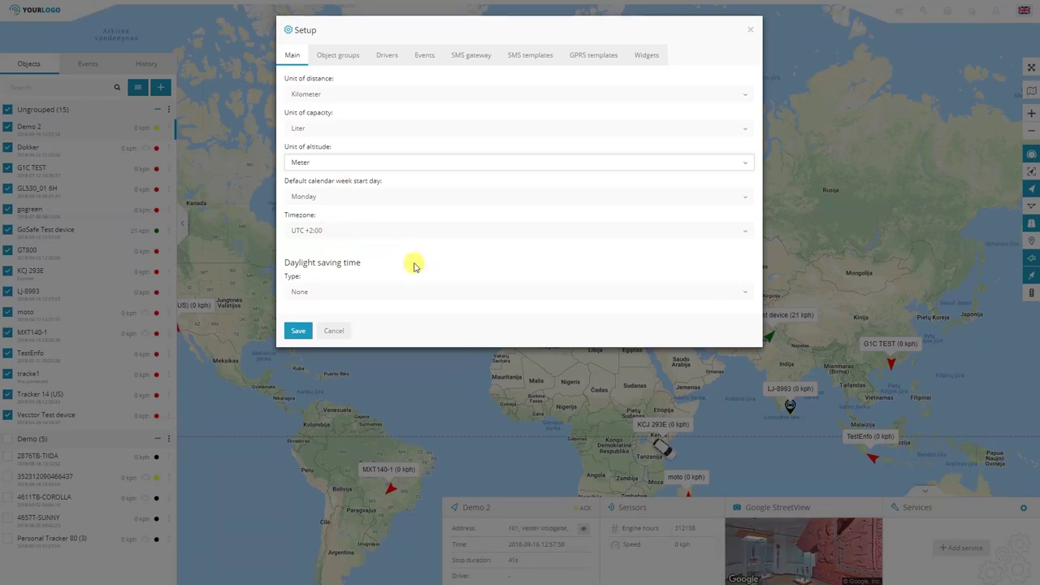
- Set daylight saving time to Automatic with Ireland as the country, and check the timezone setting
click(362, 295)
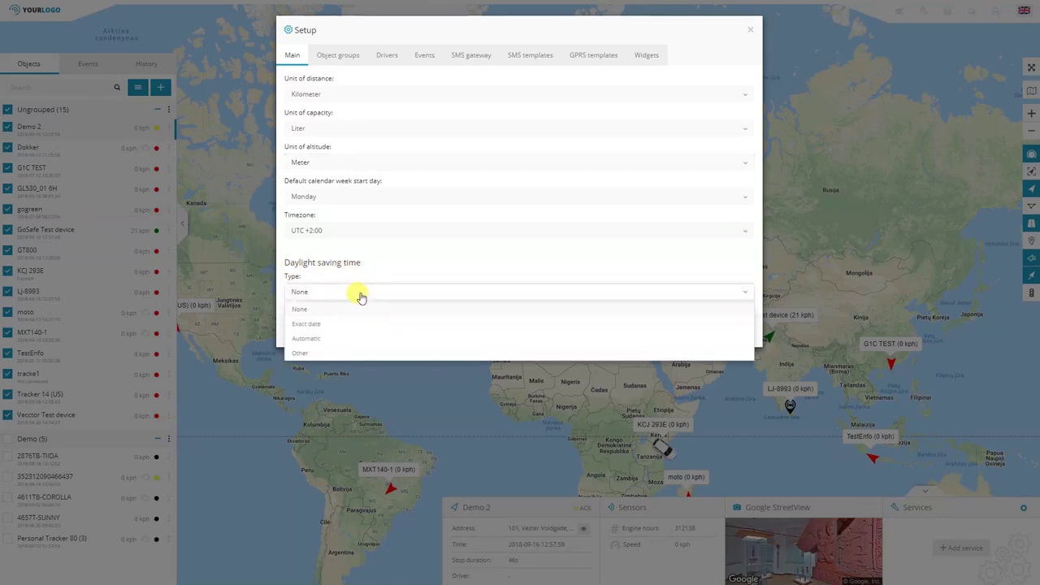
click(321, 340)
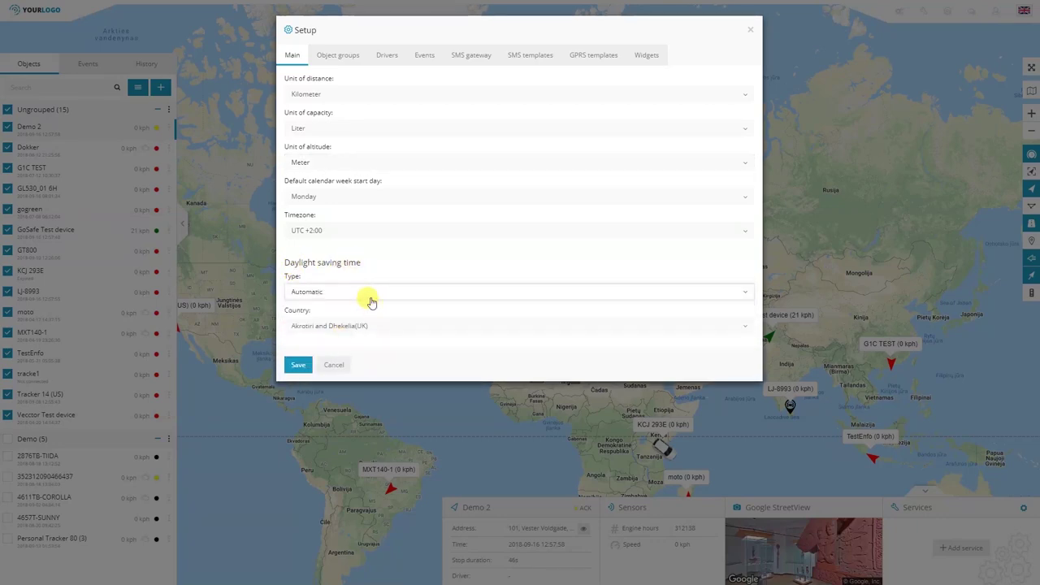
click(391, 330)
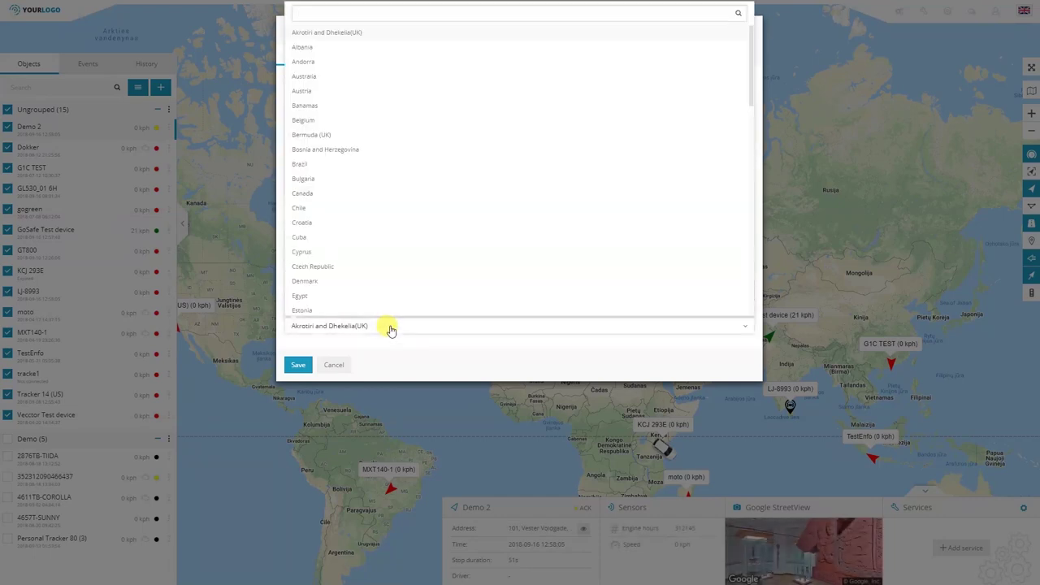
scroll(374, 227, down, 3)
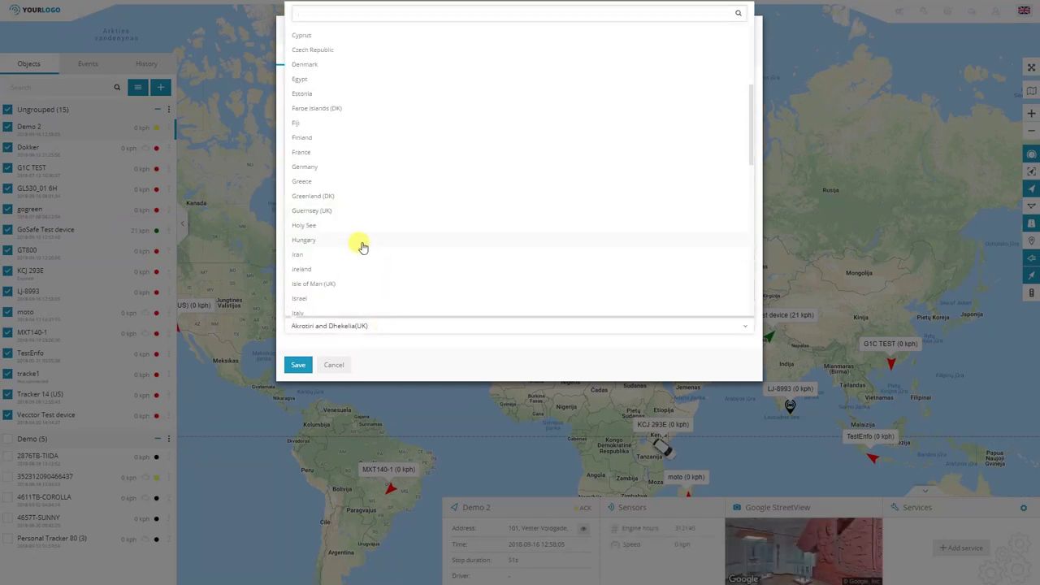
click(367, 273)
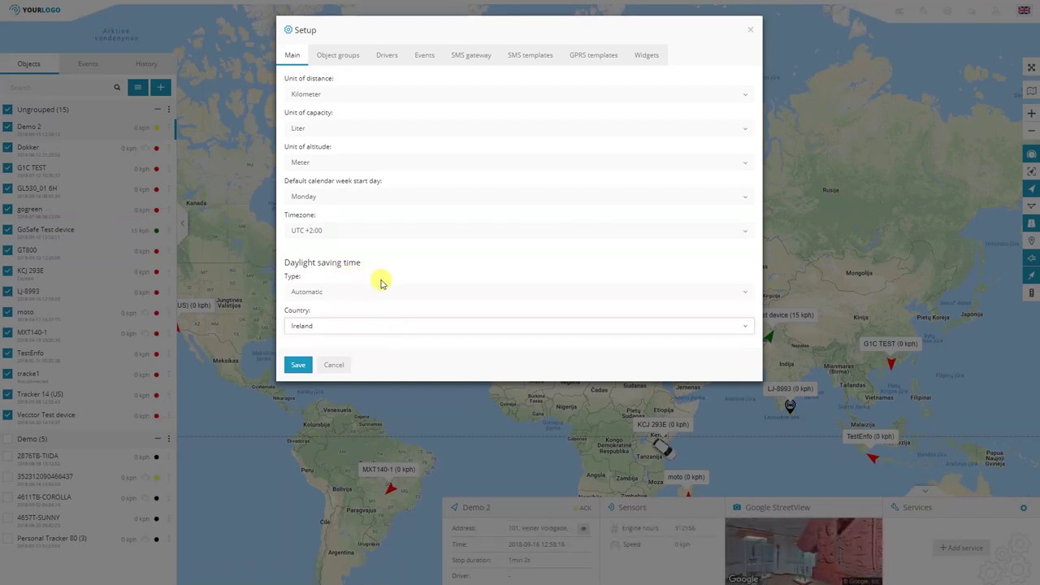
click(344, 235)
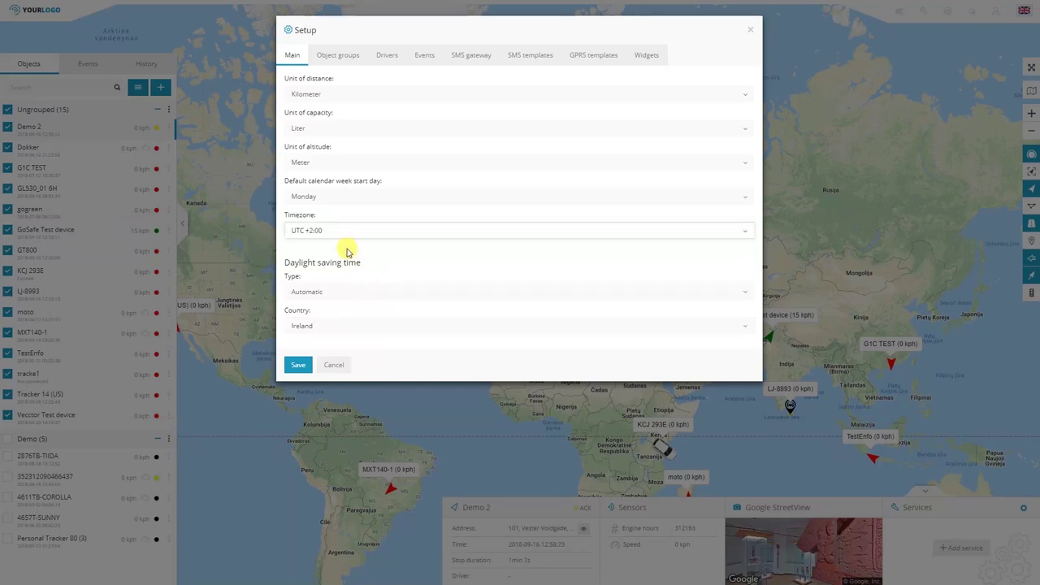
- Review the object groups and drivers in the setup, and examine the new driver form with its device choices before cancelling it
click(339, 59)
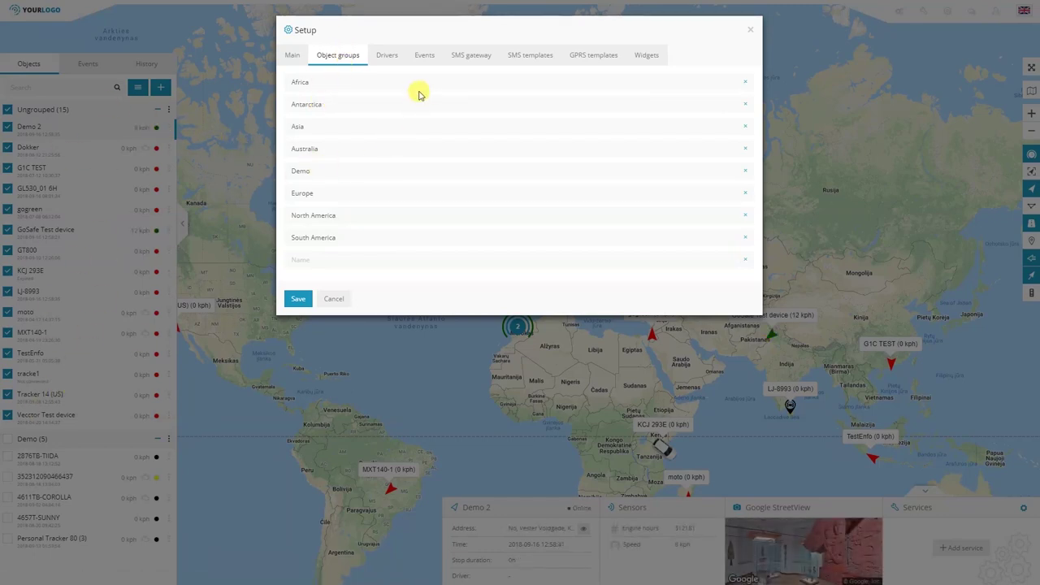
click(386, 56)
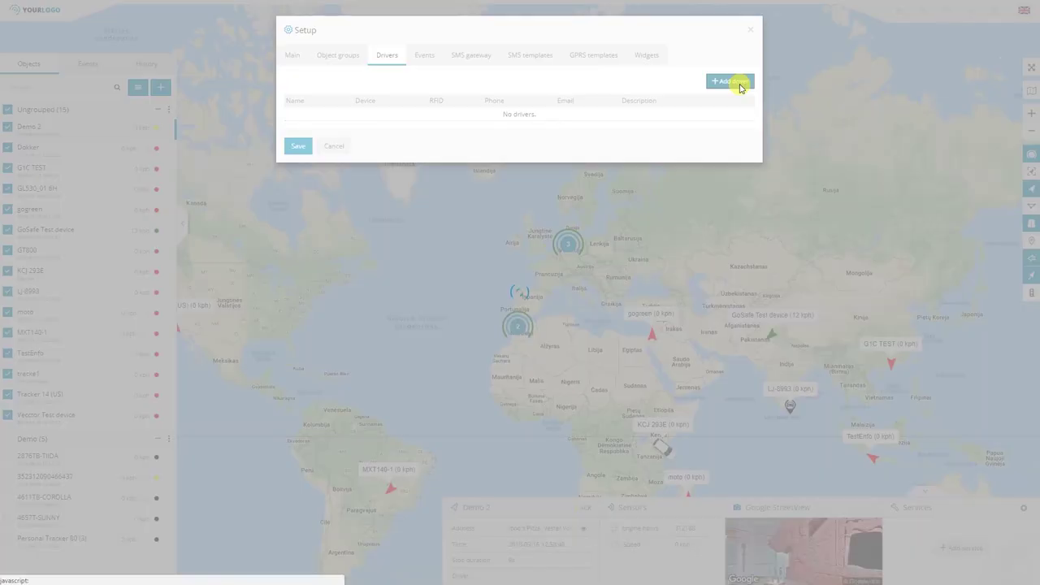
click(735, 83)
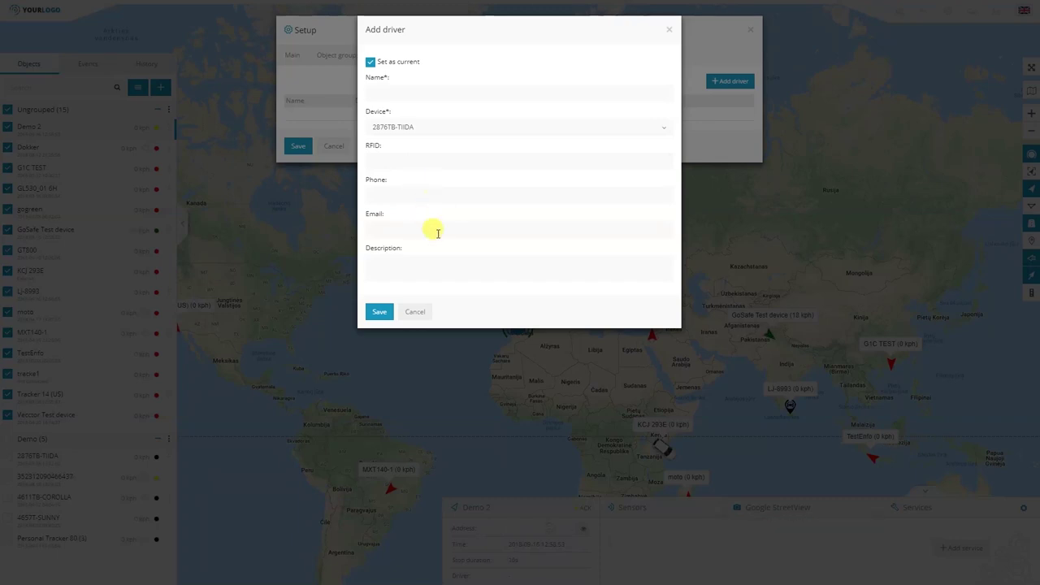
click(402, 128)
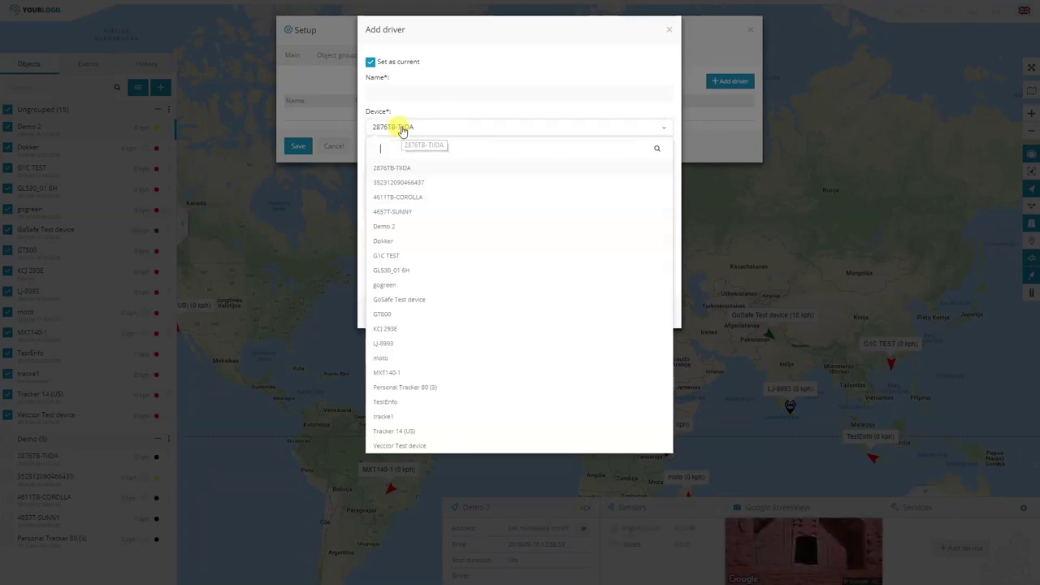
click(402, 128)
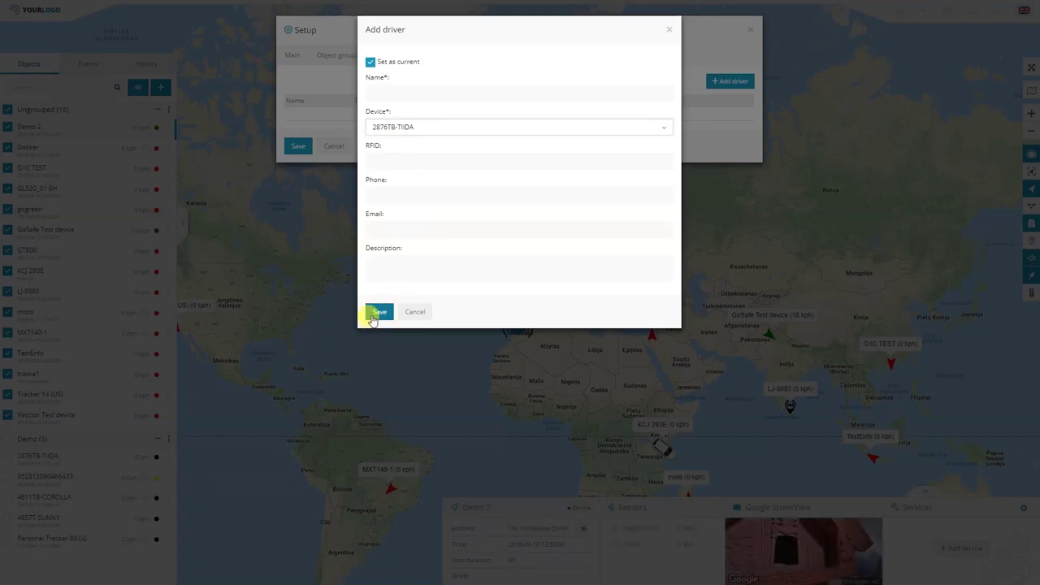
click(409, 313)
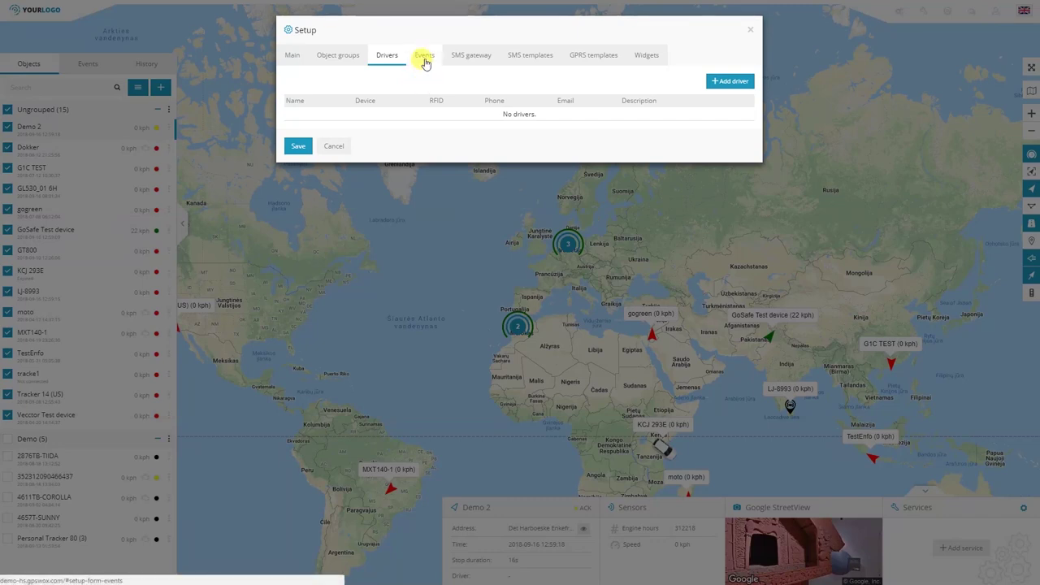
- Review the SMS gateway settings and the lists of SMS and GPRS templates in the setup
click(466, 58)
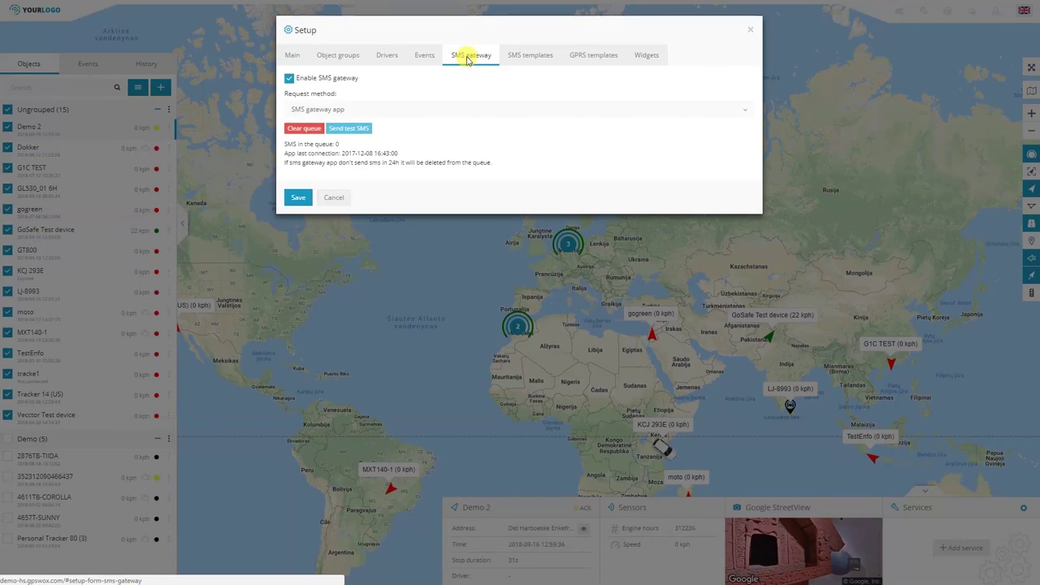
click(529, 62)
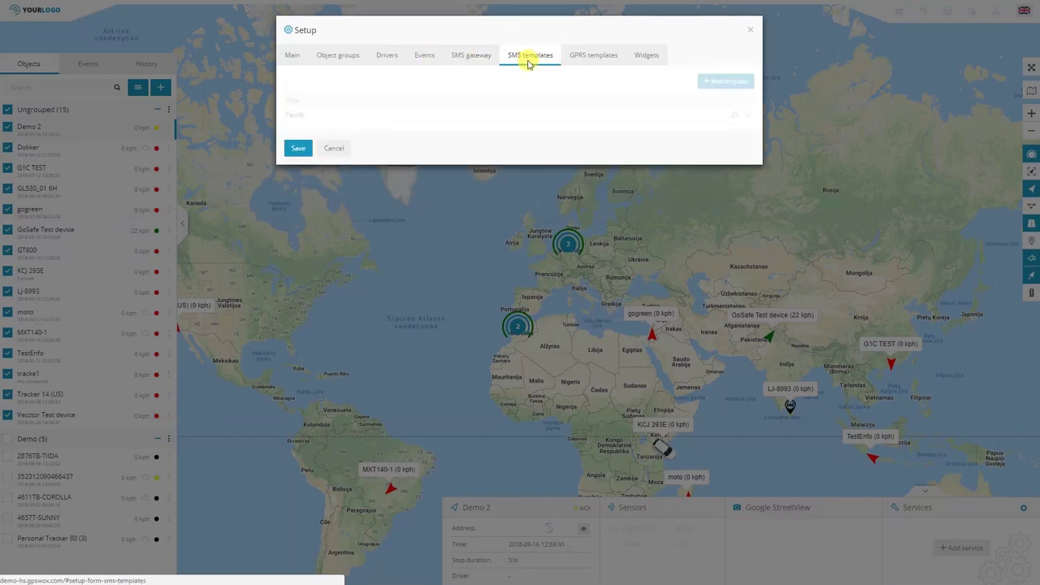
click(575, 65)
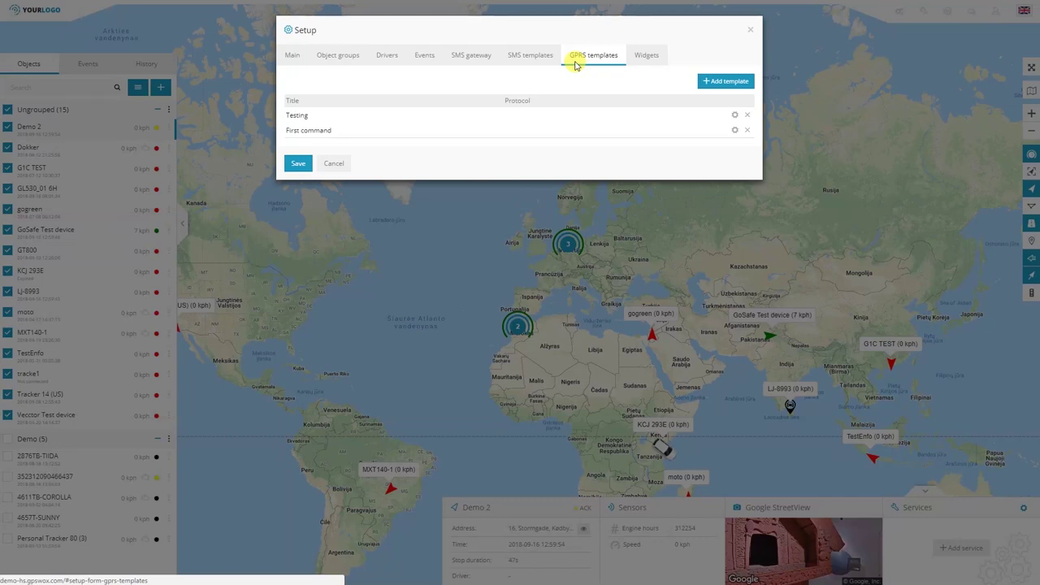
- Disable the Services widget, save the setup, and select the Demo 2 device to check its widgets
click(644, 58)
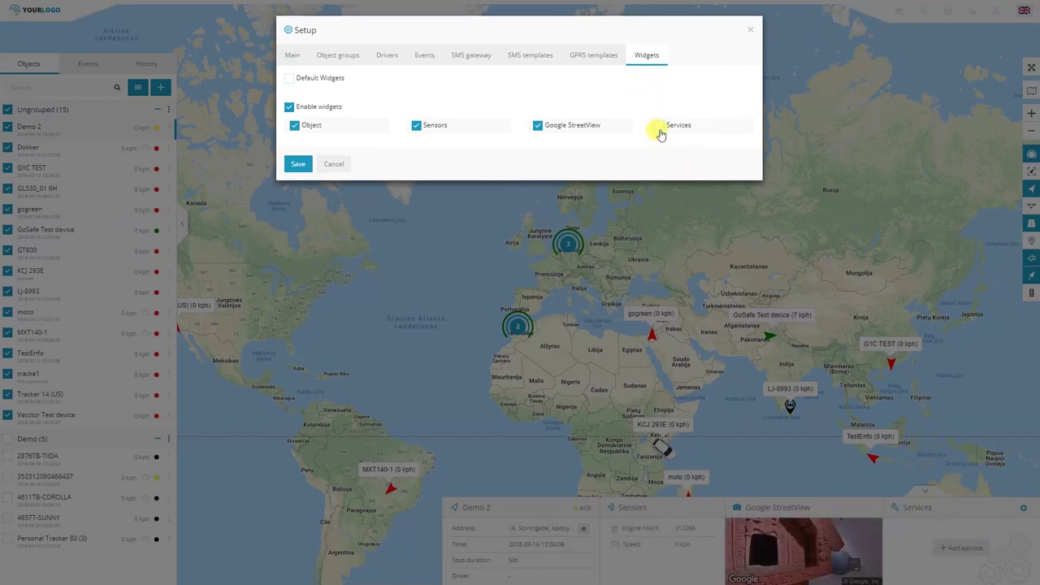
click(297, 164)
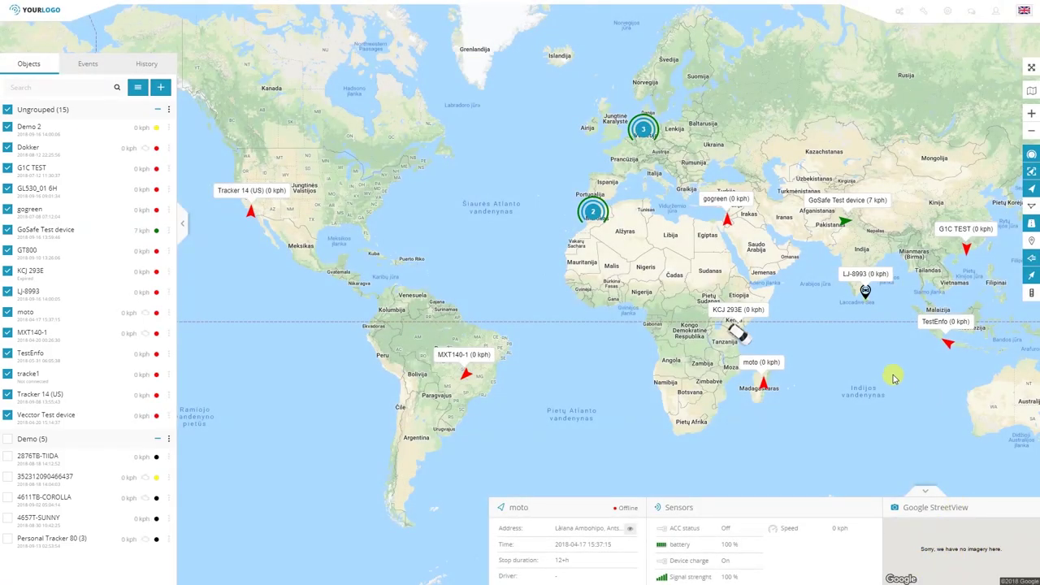
click(55, 130)
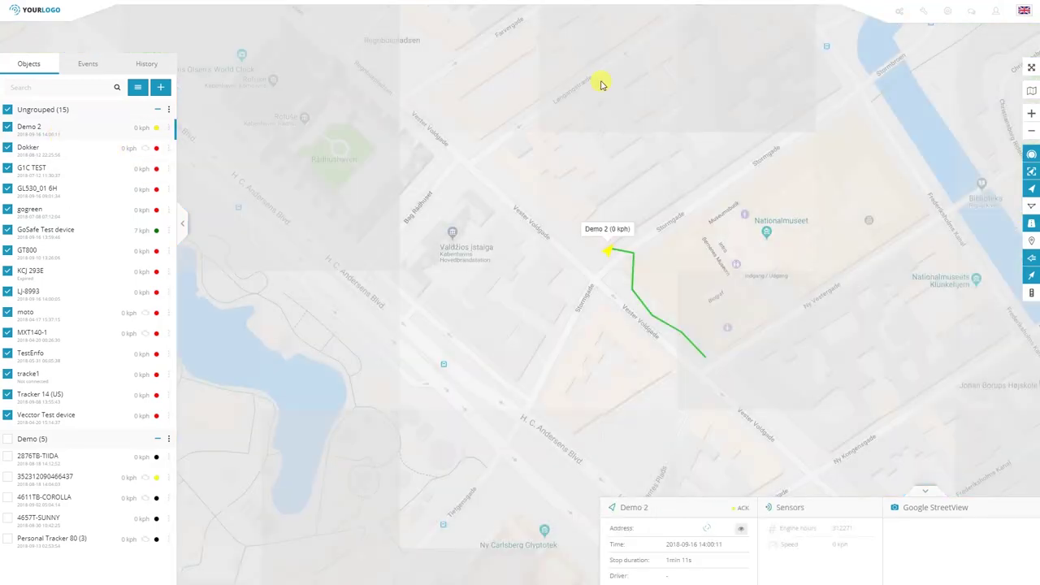
- Reopen the setup to view its events section, and read the user manual's Setup page from Main through Object groups to Drivers
click(945, 12)
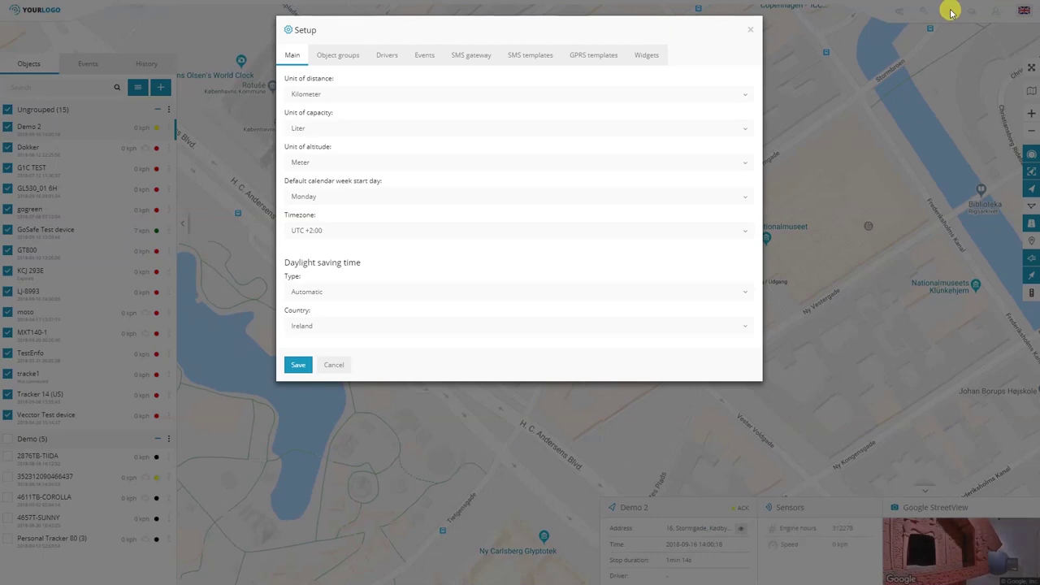
click(422, 55)
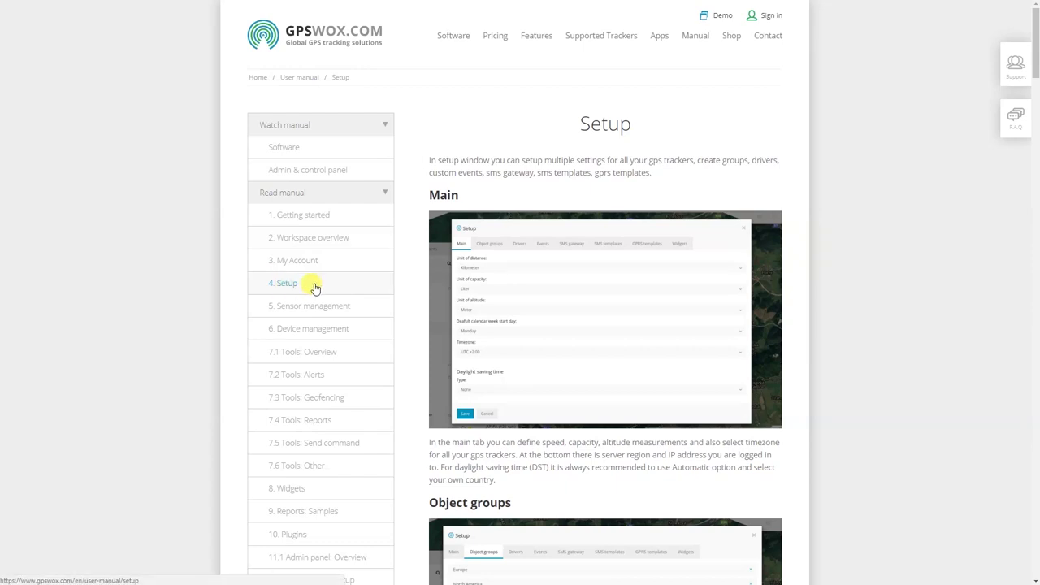
scroll(866, 226, down, 3)
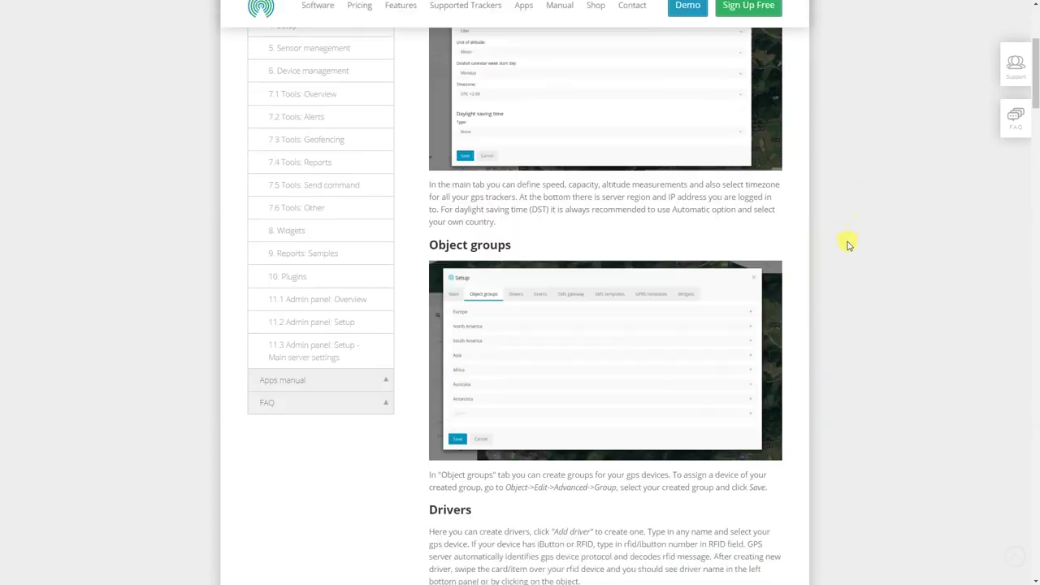
- Read the manual's Setup page, examining the Events section, the data-flow schema and the custom event examples
scroll(848, 239, up, 3)
scroll(852, 245, down, 10)
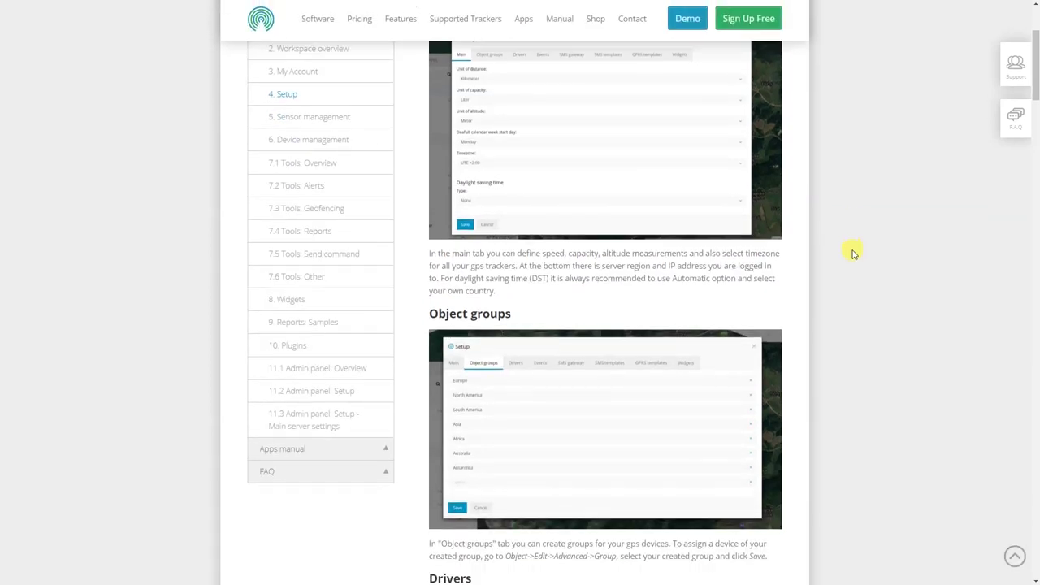
scroll(851, 266, down, 1)
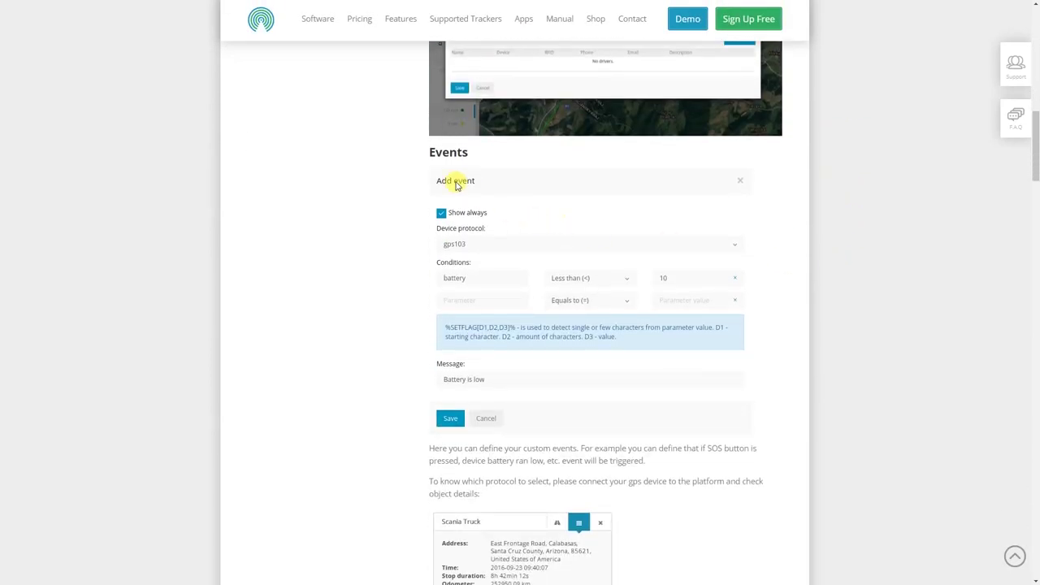
scroll(853, 303, down, 2)
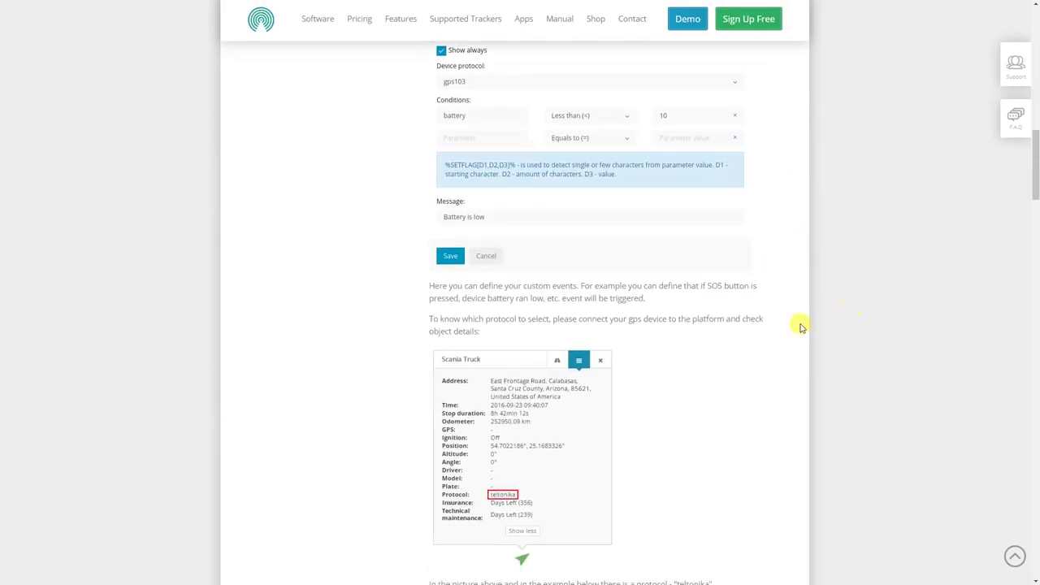
scroll(797, 328, up, 1)
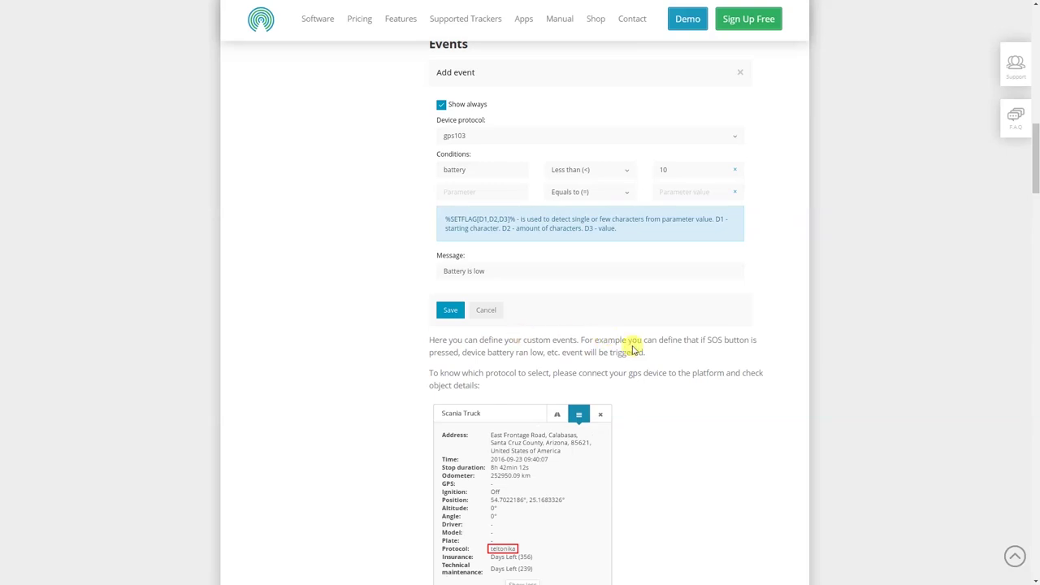
scroll(771, 344, up, 1)
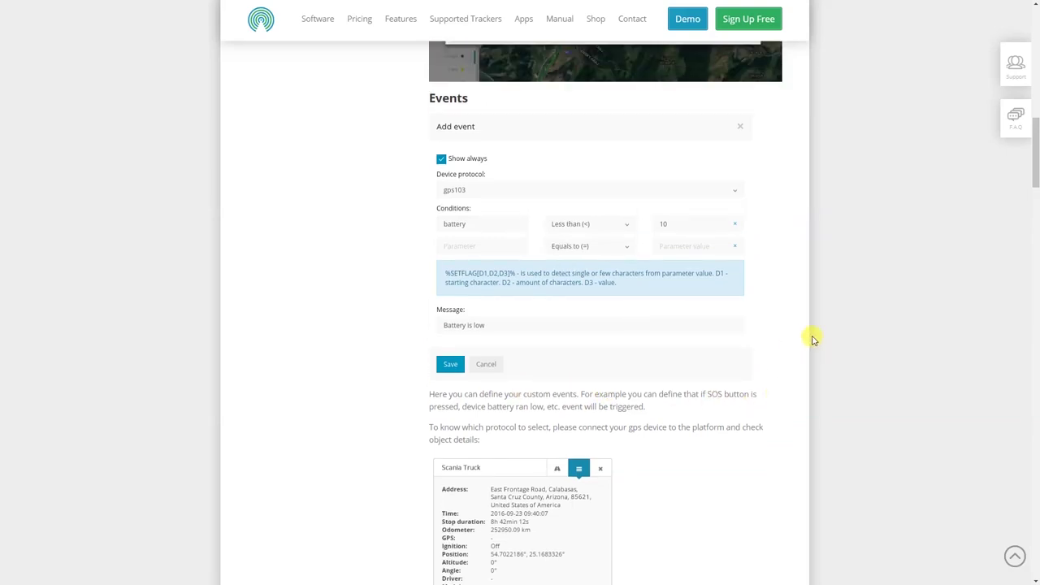
scroll(813, 339, down, 8)
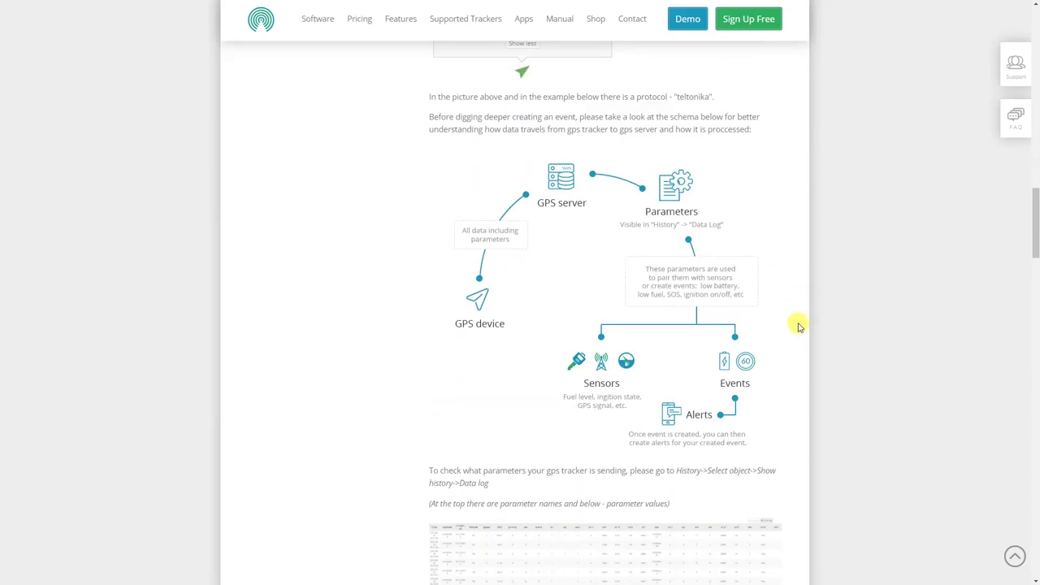
scroll(817, 319, down, 6)
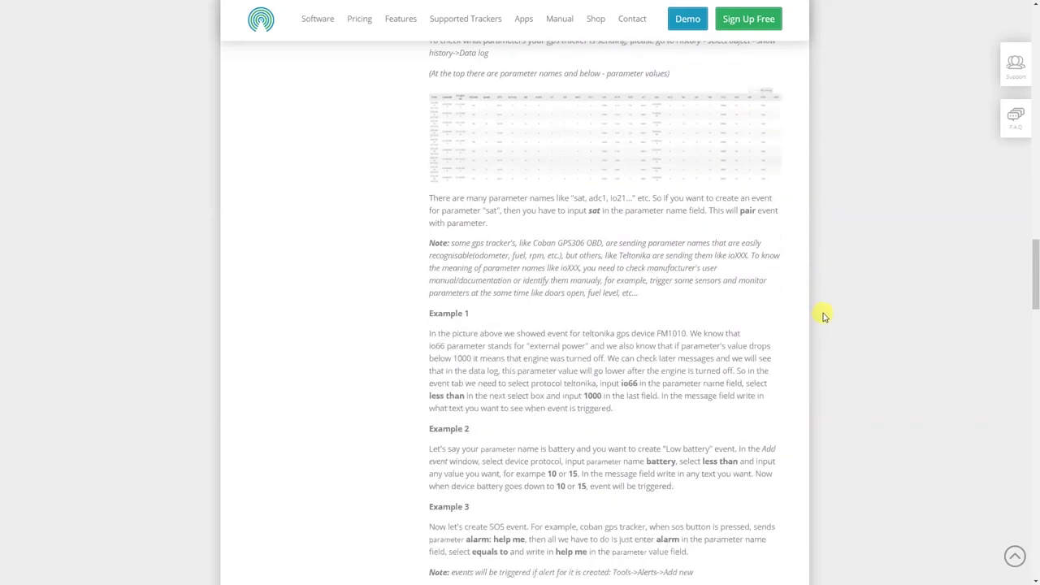
scroll(826, 315, down, 4)
scroll(827, 310, up, 1)
scroll(831, 313, up, 7)
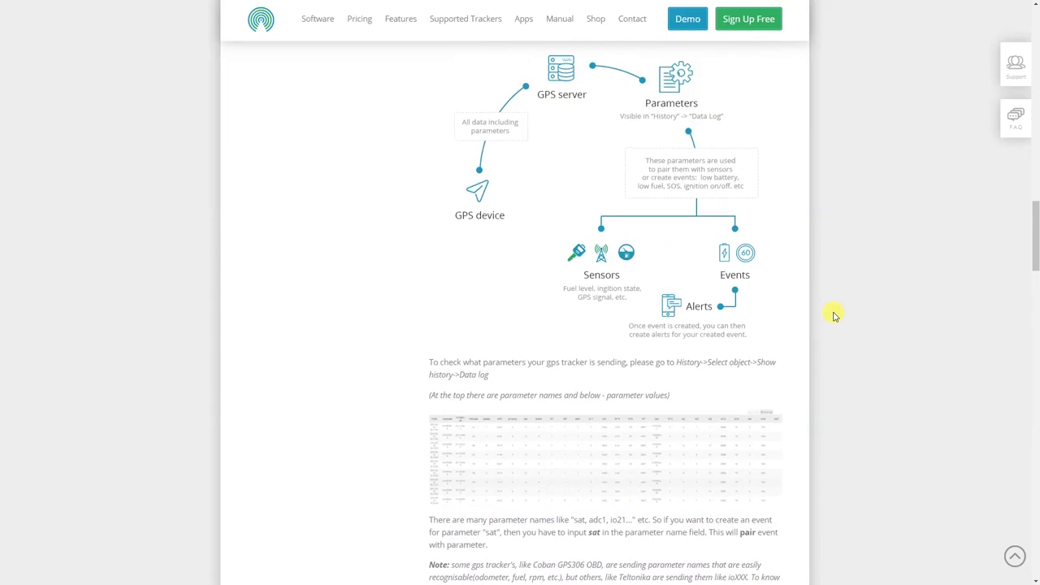
scroll(847, 319, up, 1)
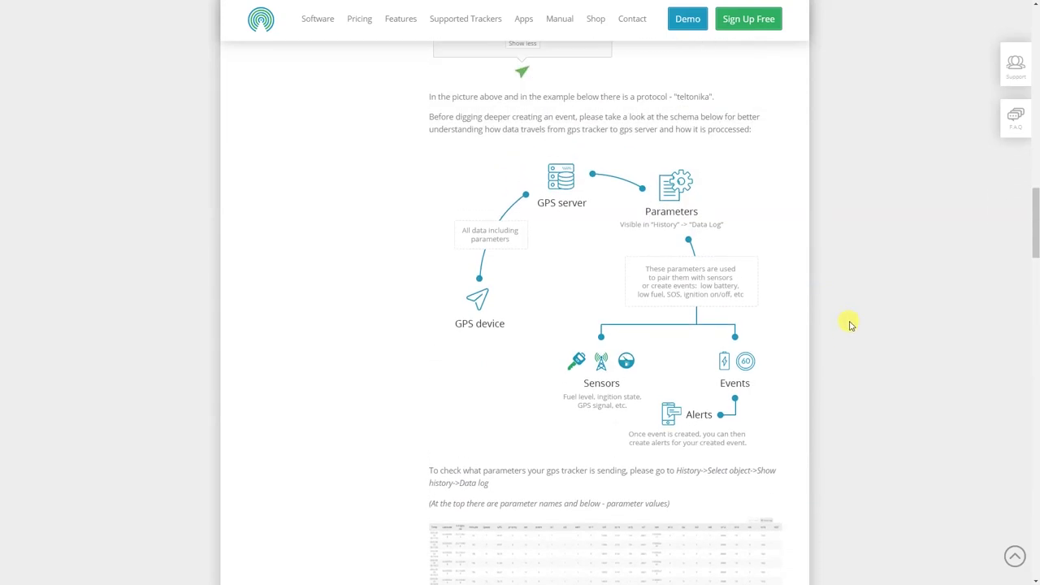
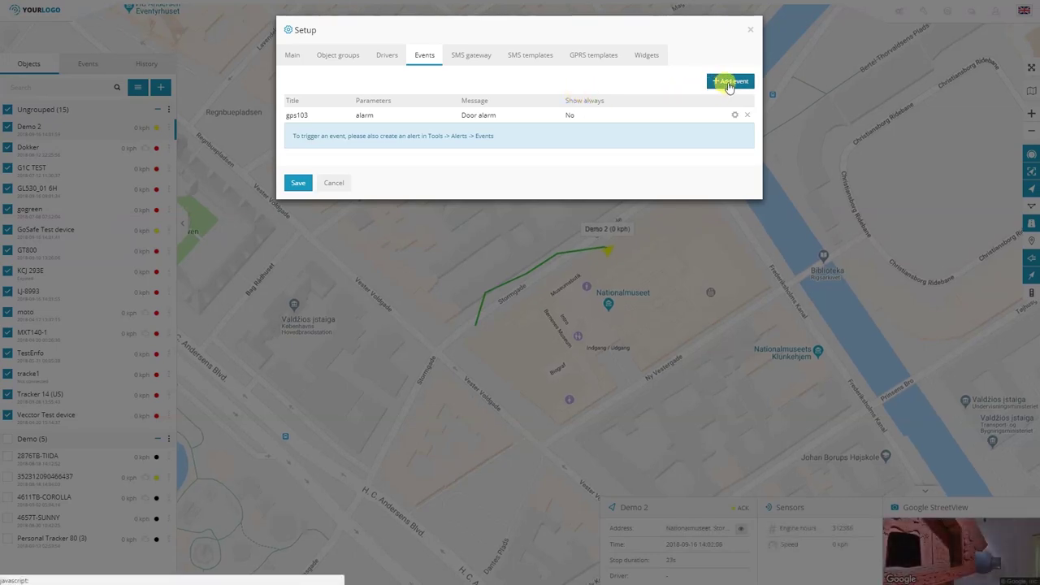
- Start a new custom event in the setup and set its device protocol to 6027 / teltonika
click(728, 82)
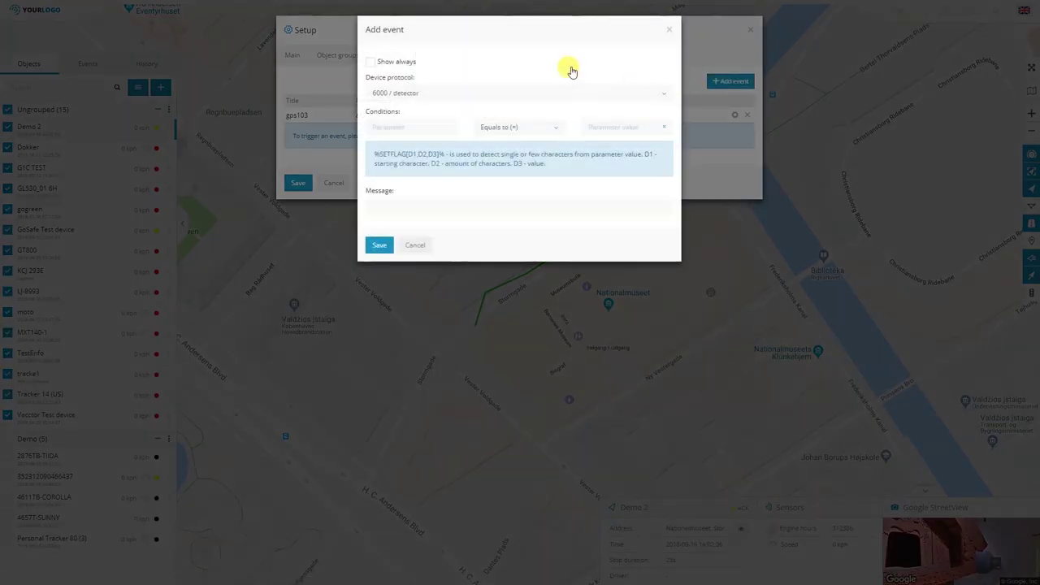
click(433, 95)
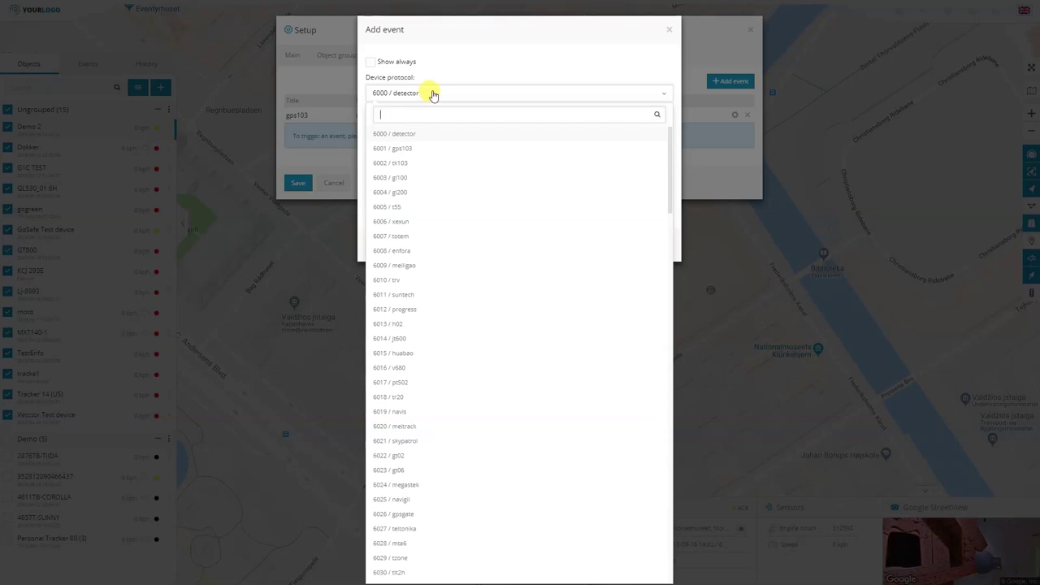
text(telto)
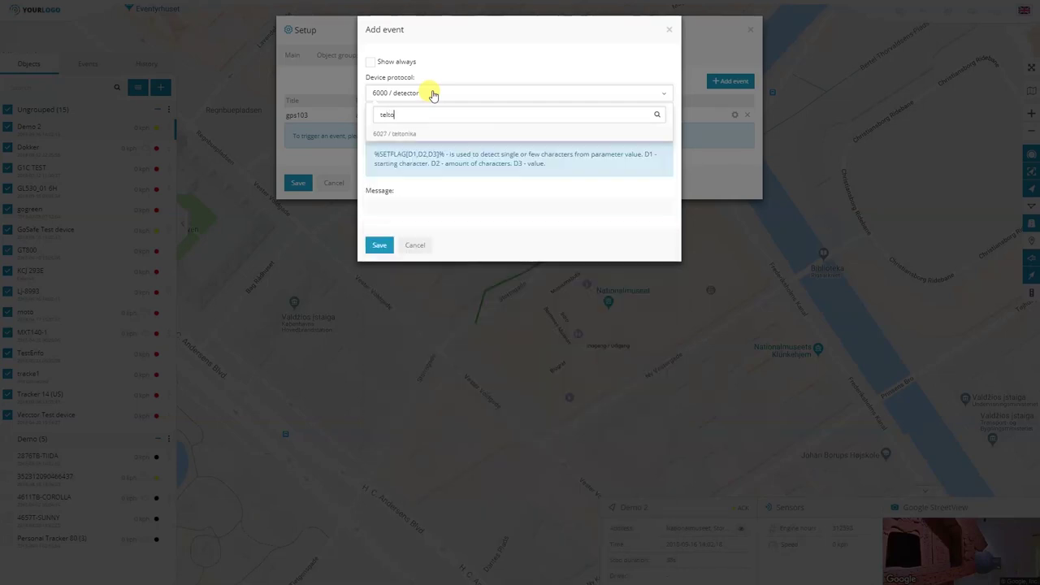
click(432, 133)
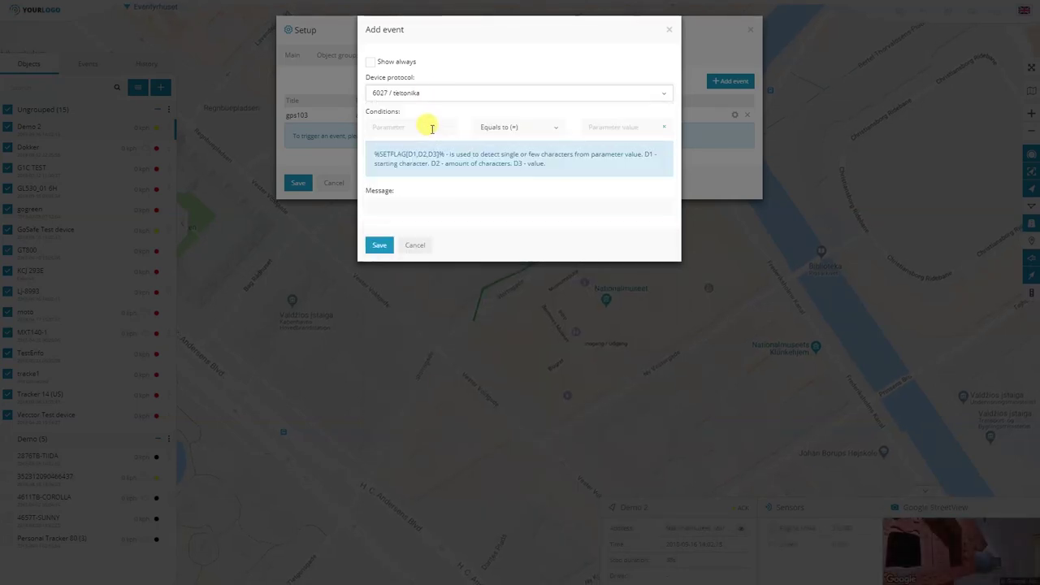
- Enter battery as the parameter of the event's first condition
click(418, 127)
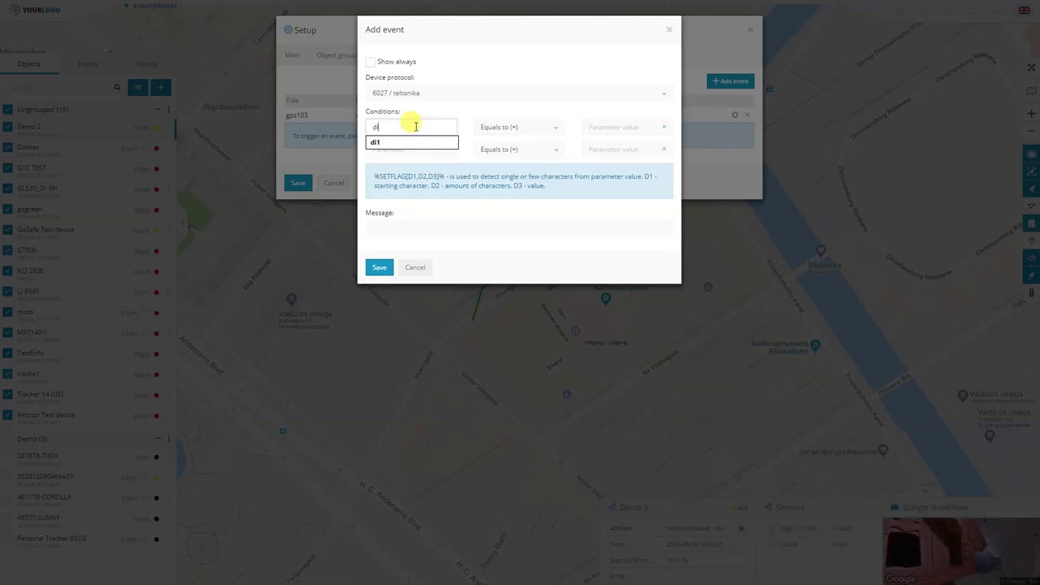
key(BackSpace)
key(BackSpace)
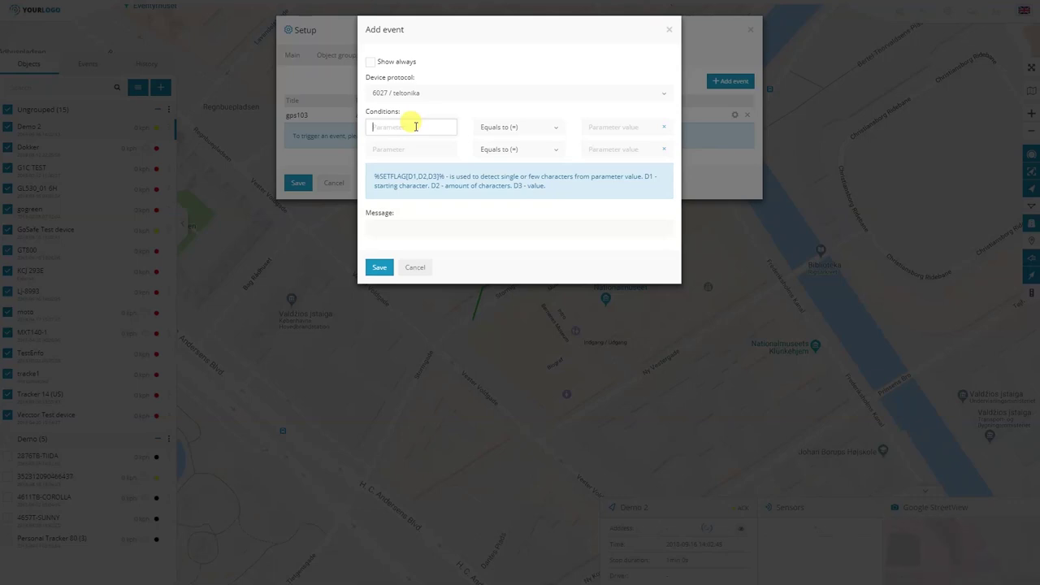
text(battery)
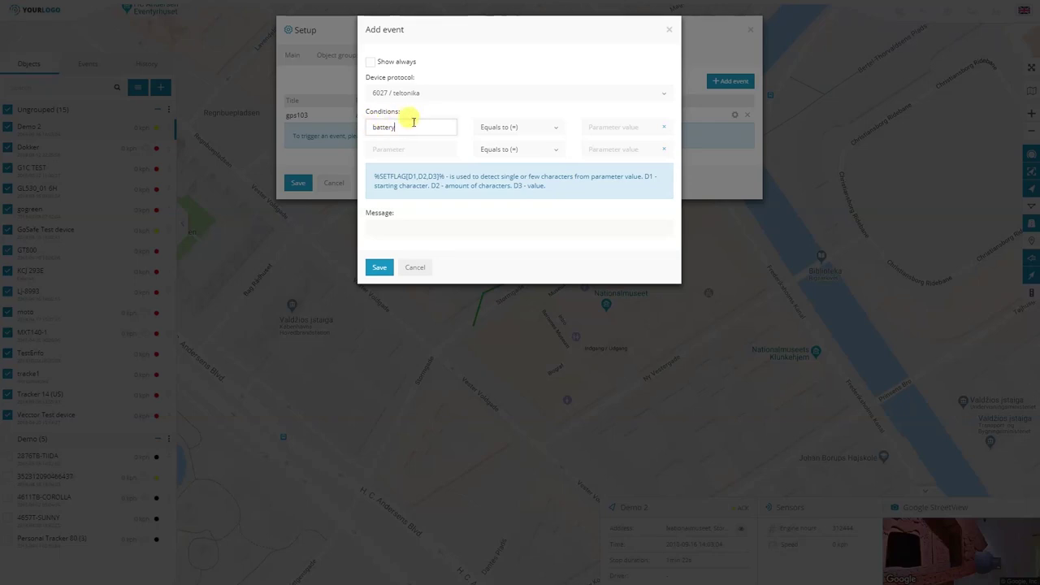
drag(376, 130, 399, 133)
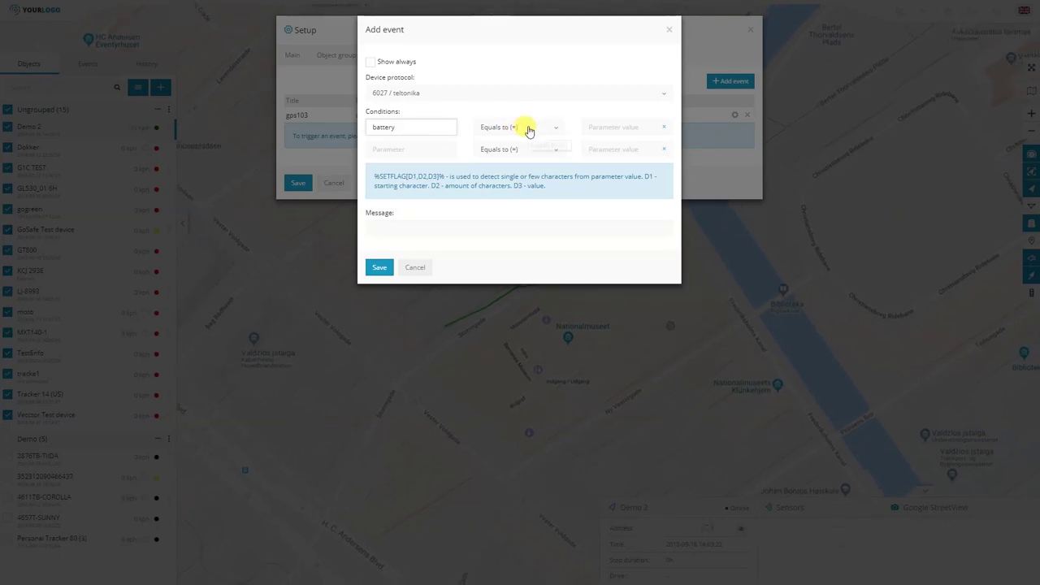
- Set the battery condition's operator to Less than (<) and its parameter value to 3
click(528, 130)
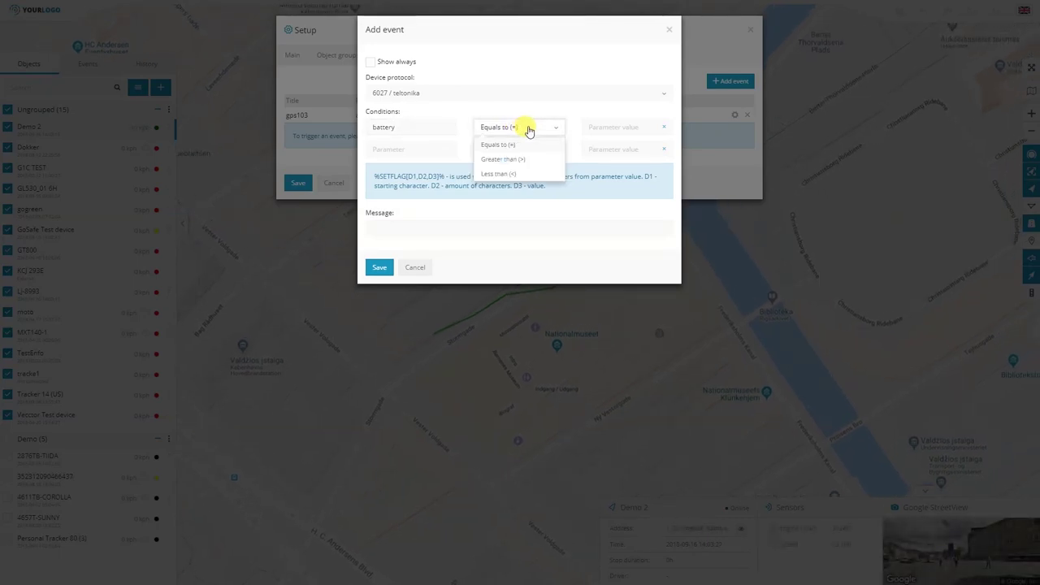
click(521, 176)
click(611, 126)
text(3)
key(BackSpace)
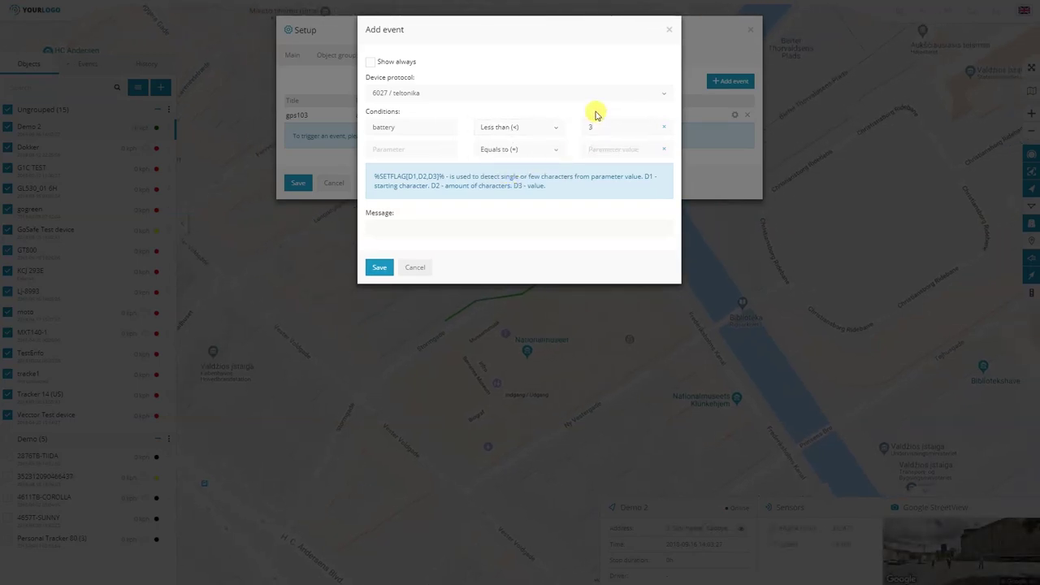
text(3)
- Give the event the message "Low battery" and save both the event and the setup
click(408, 227)
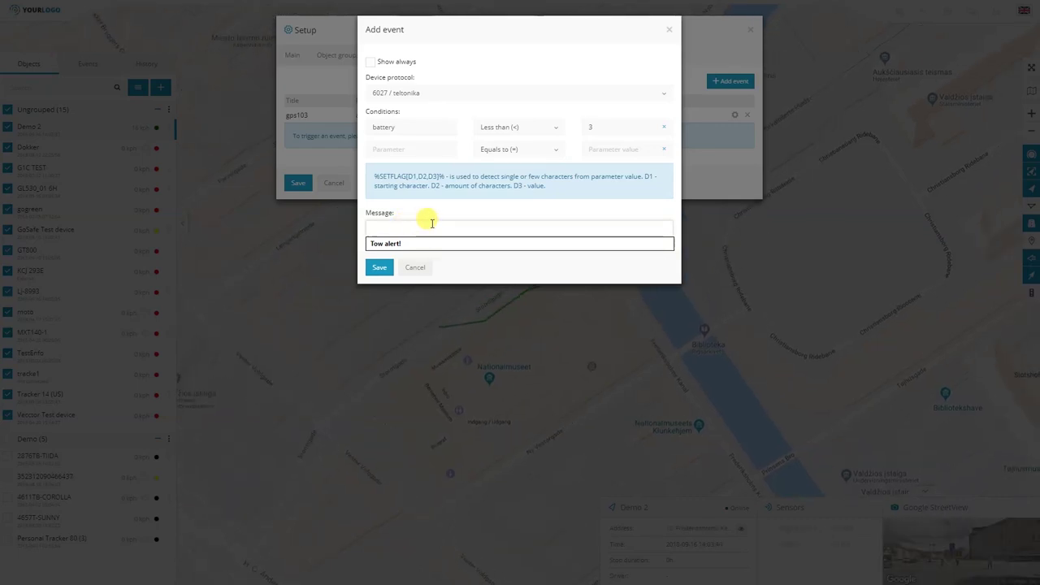
text(Low battery)
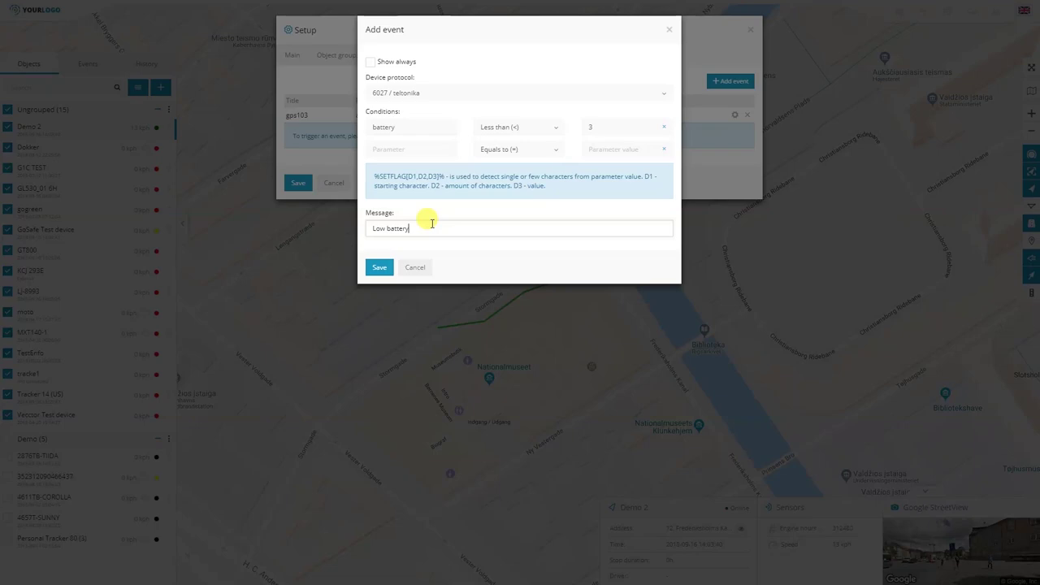
click(380, 269)
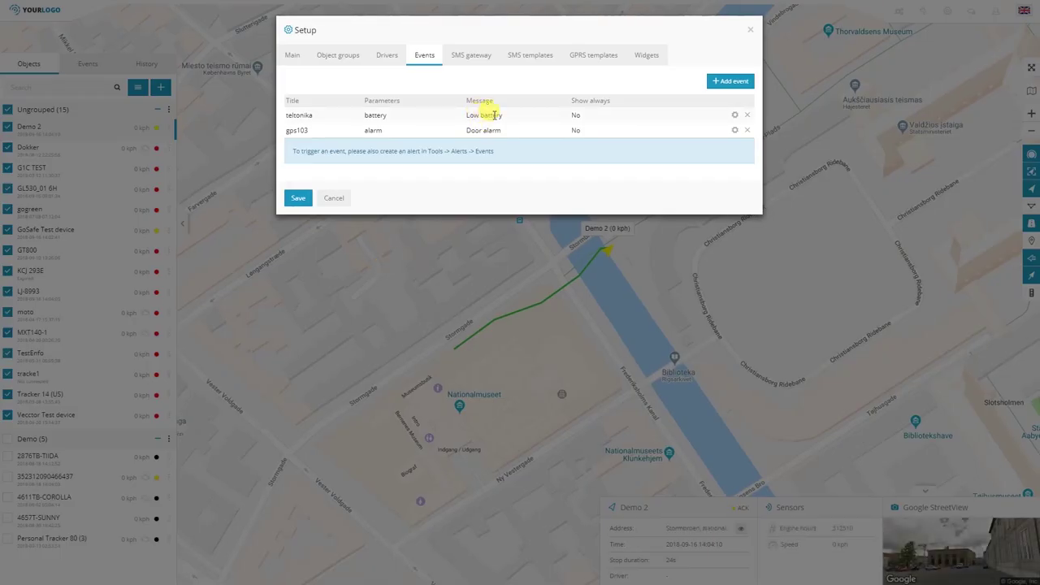
click(298, 198)
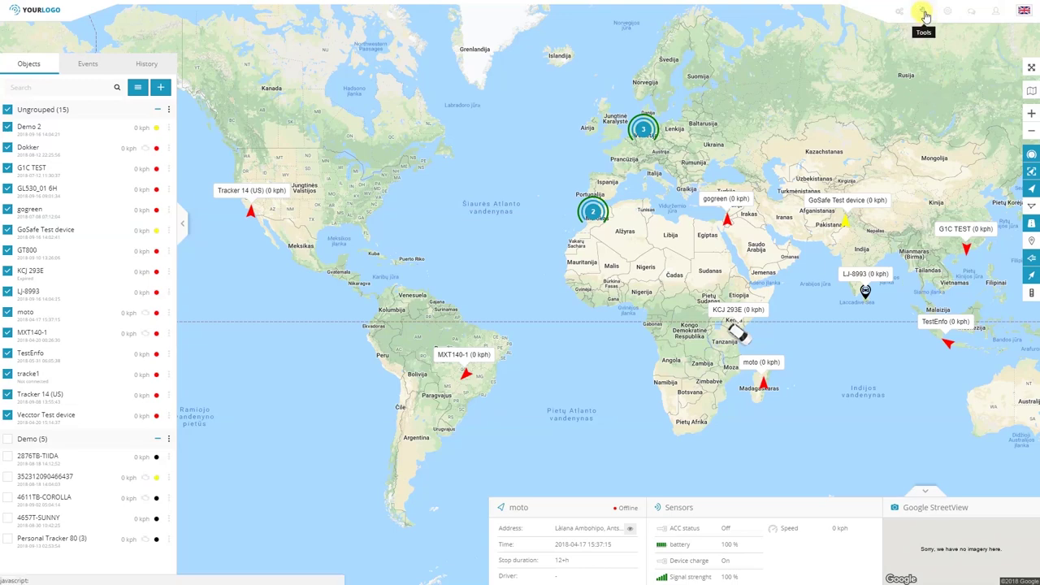
- Start a new alert from the alerts tool and set its type to Custom events
click(924, 15)
click(955, 47)
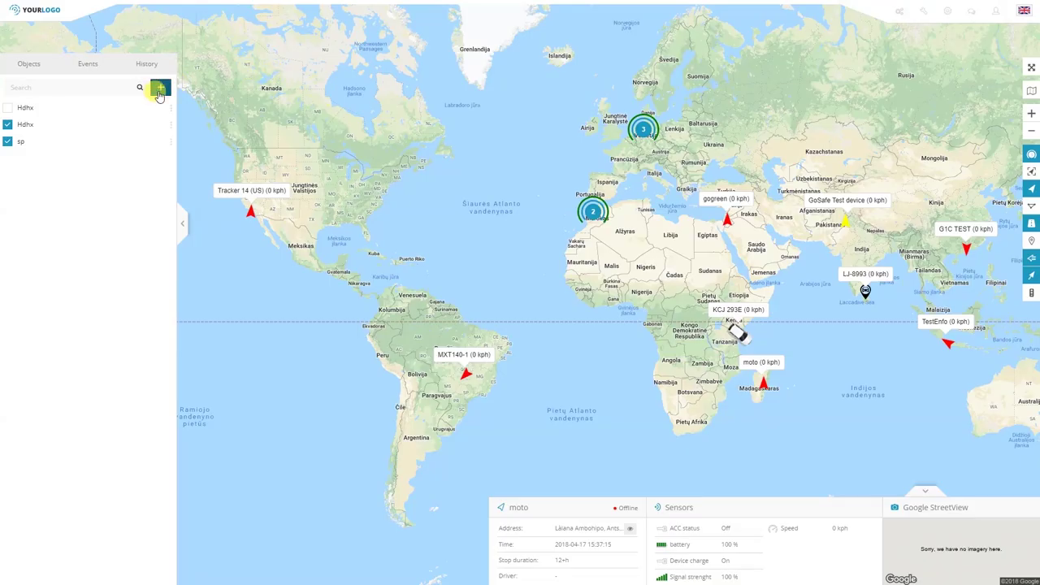
click(161, 89)
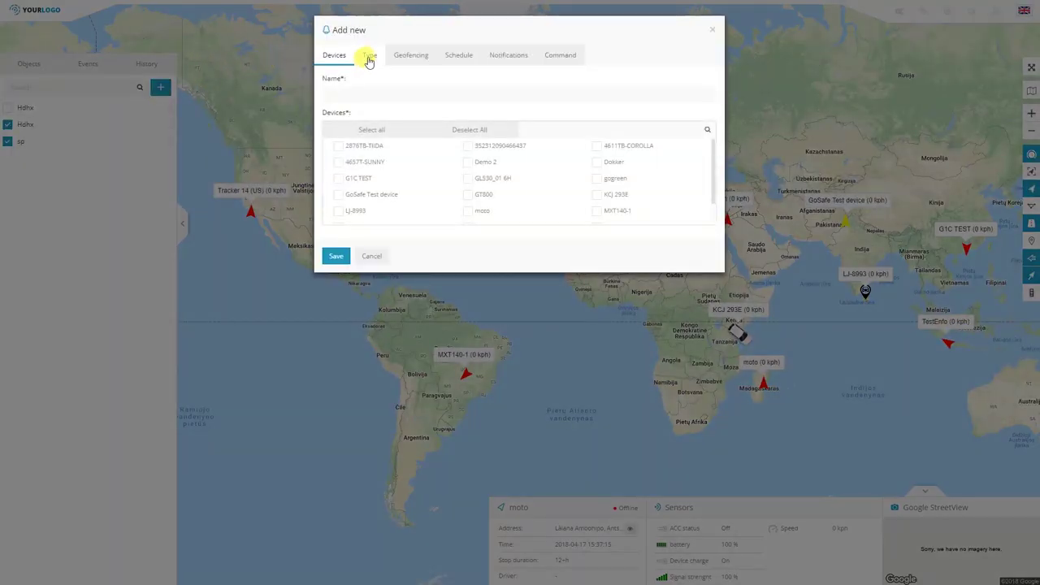
click(370, 56)
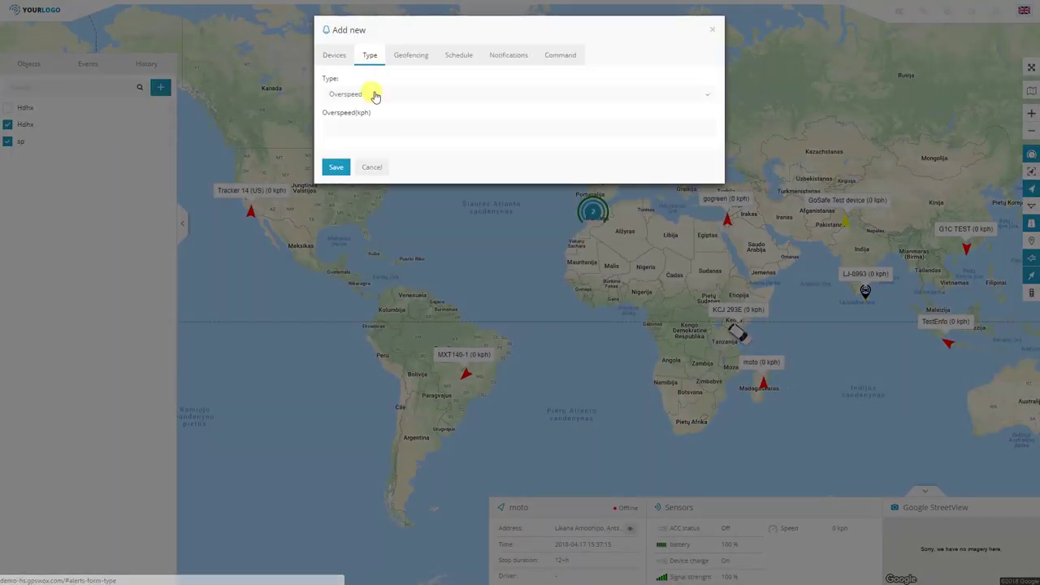
click(374, 94)
click(351, 199)
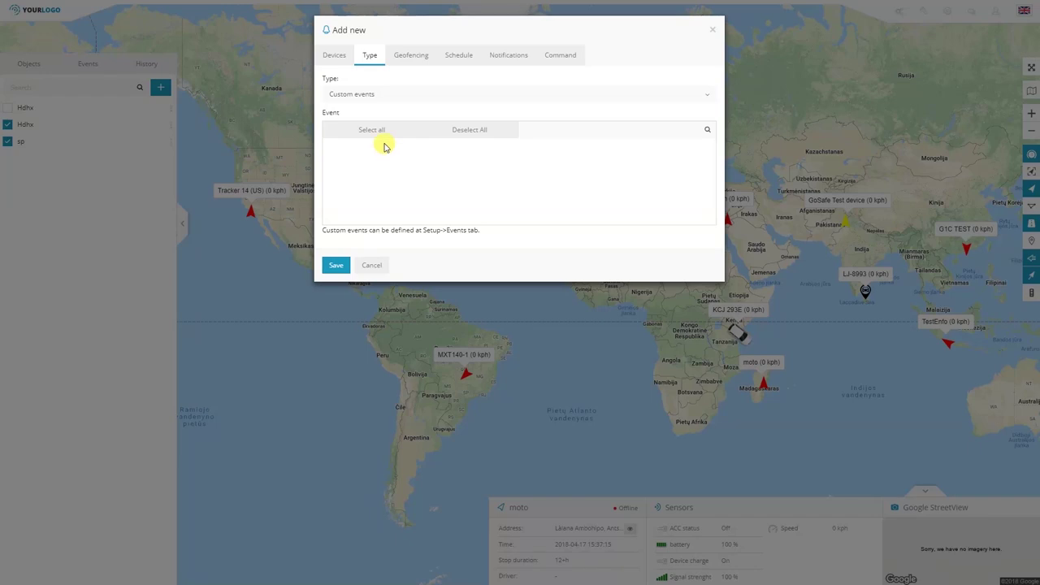
click(336, 56)
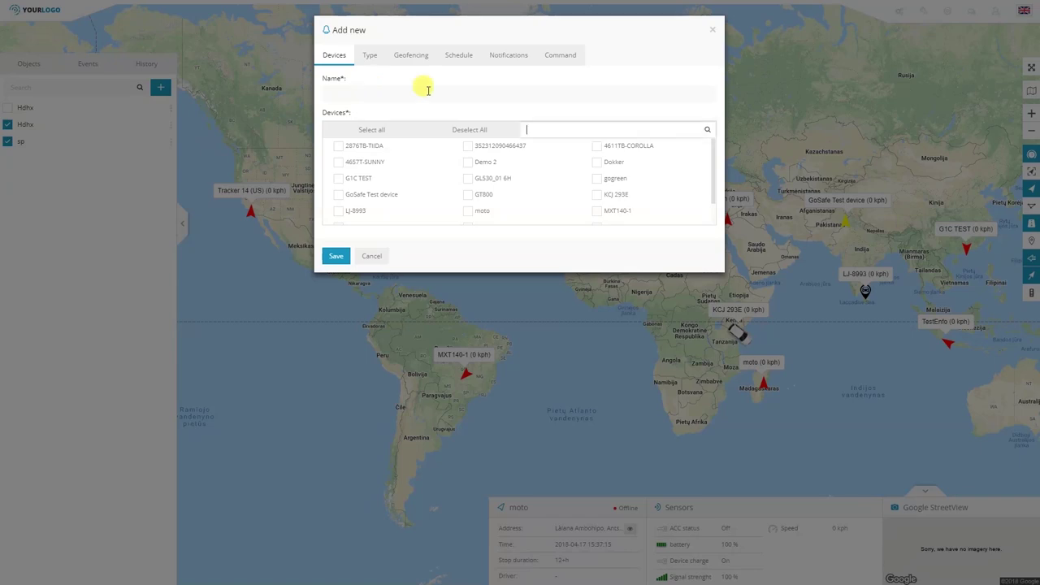
click(348, 148)
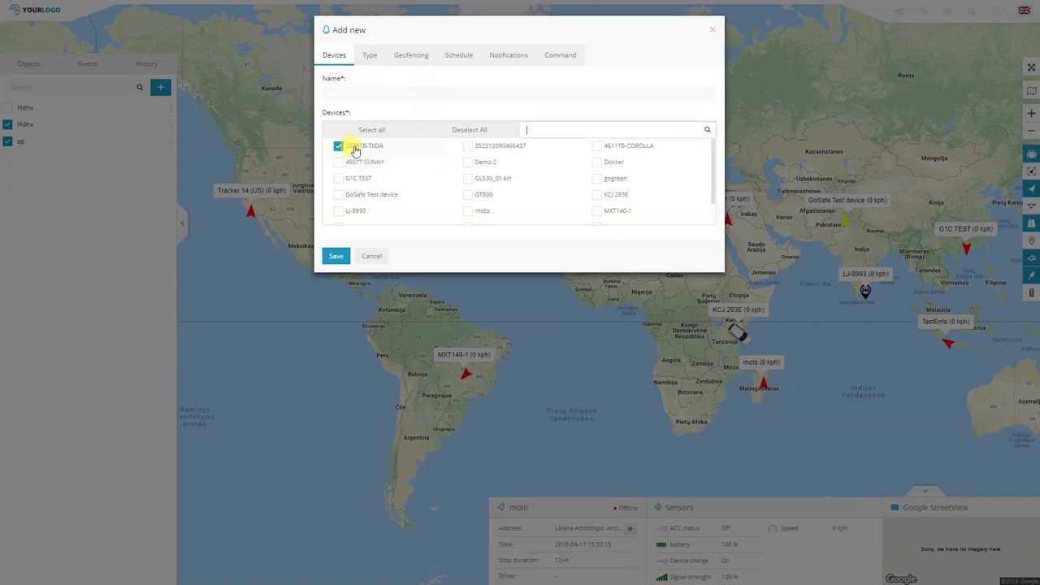
click(371, 57)
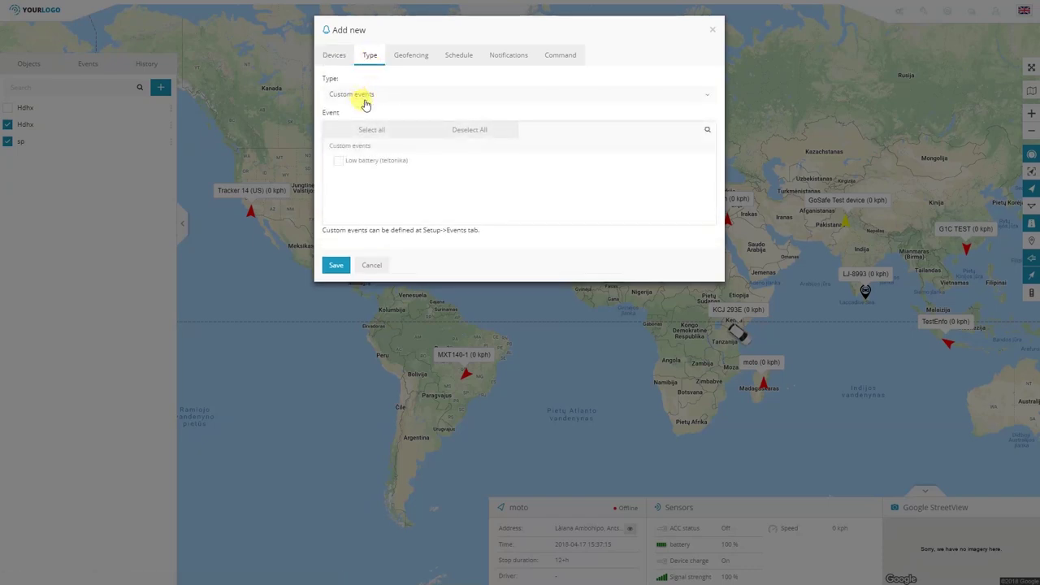
click(339, 165)
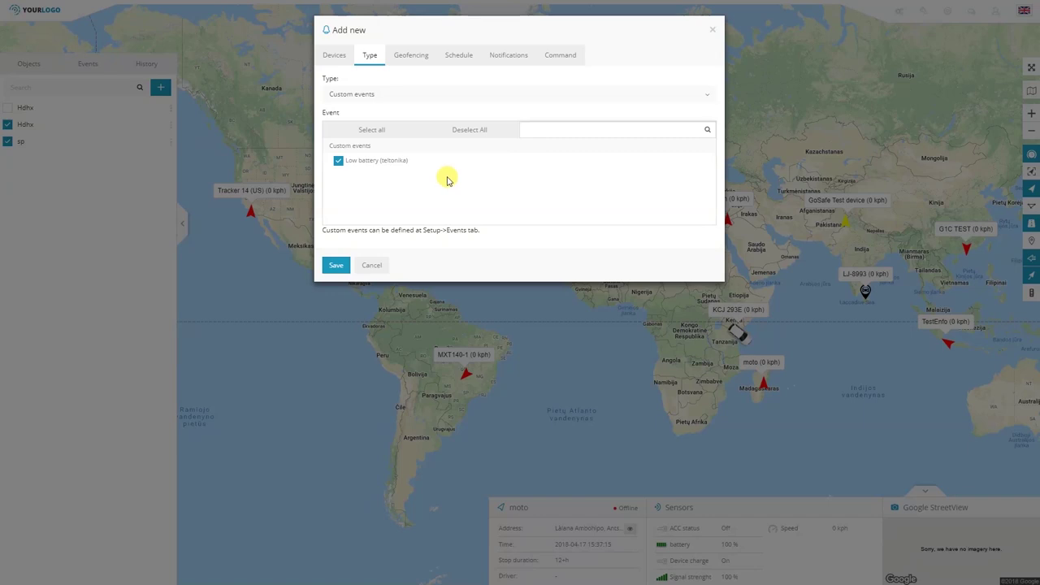
- Review the new alert's notification options and cancel the alert without saving
click(505, 60)
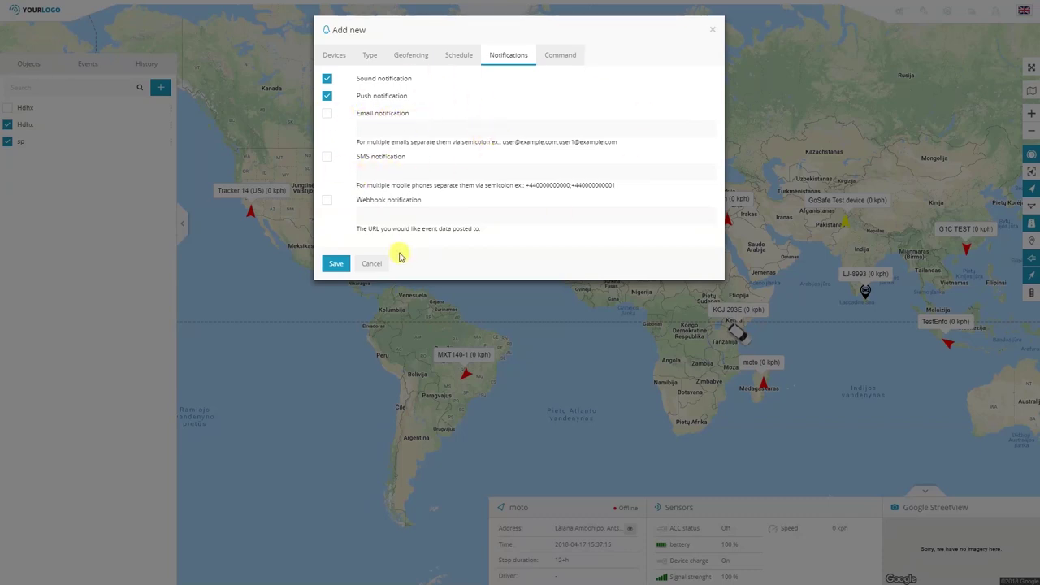
click(373, 264)
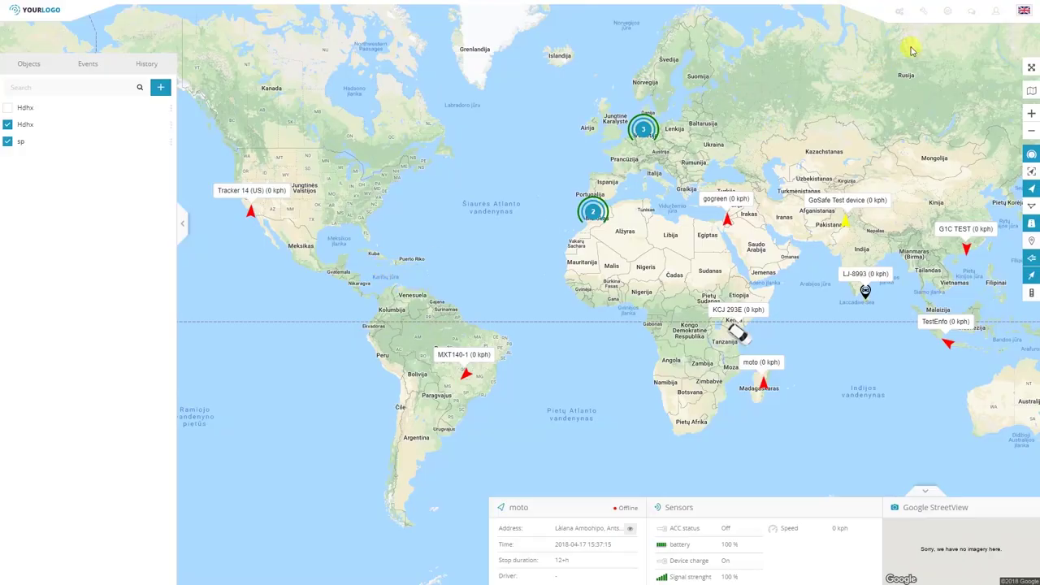
- Add a new custom event in the setup's events and set its device protocol to 6027 / teltonika
click(941, 20)
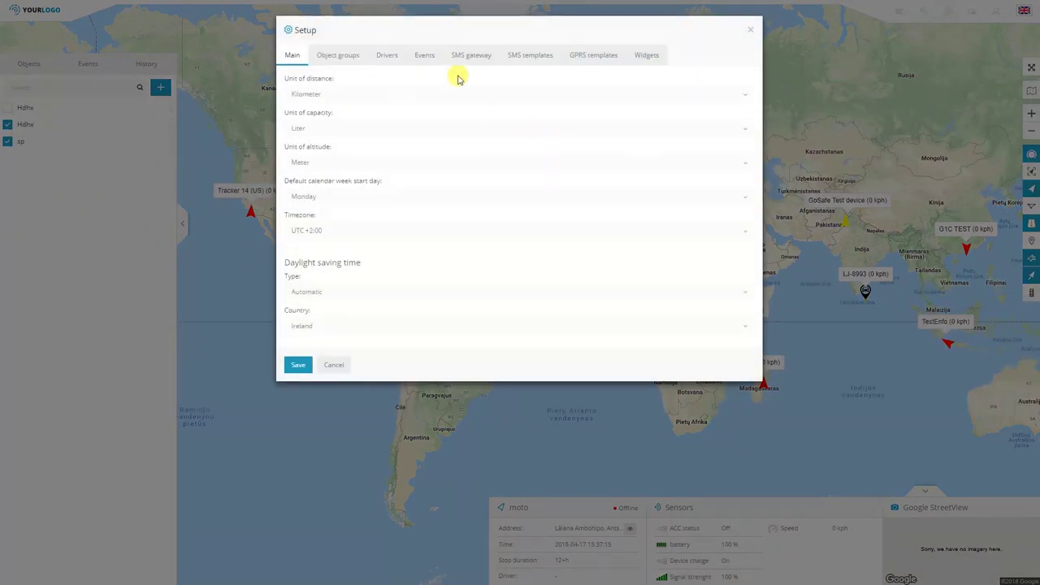
click(426, 58)
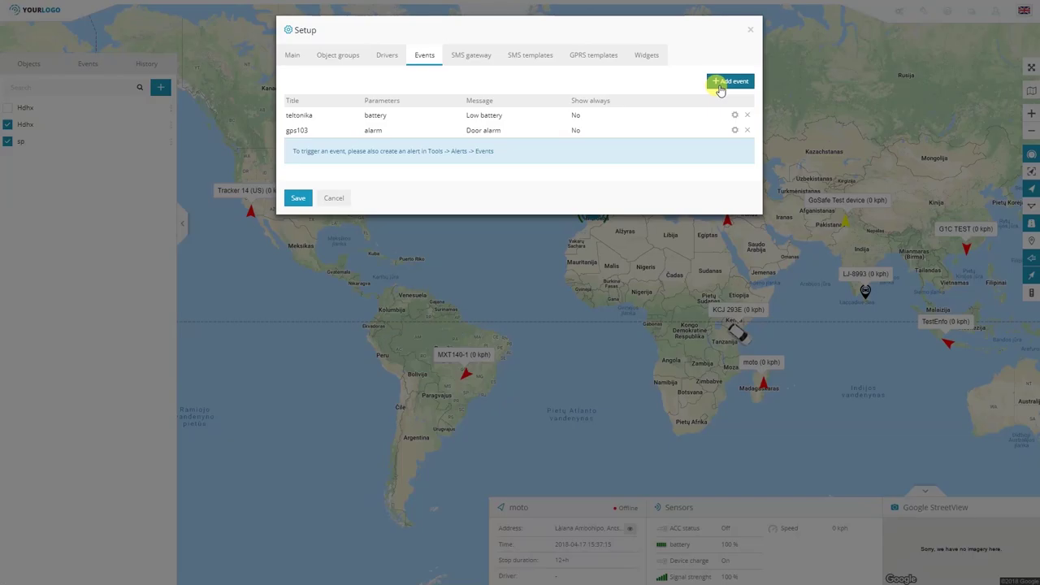
click(720, 86)
click(440, 94)
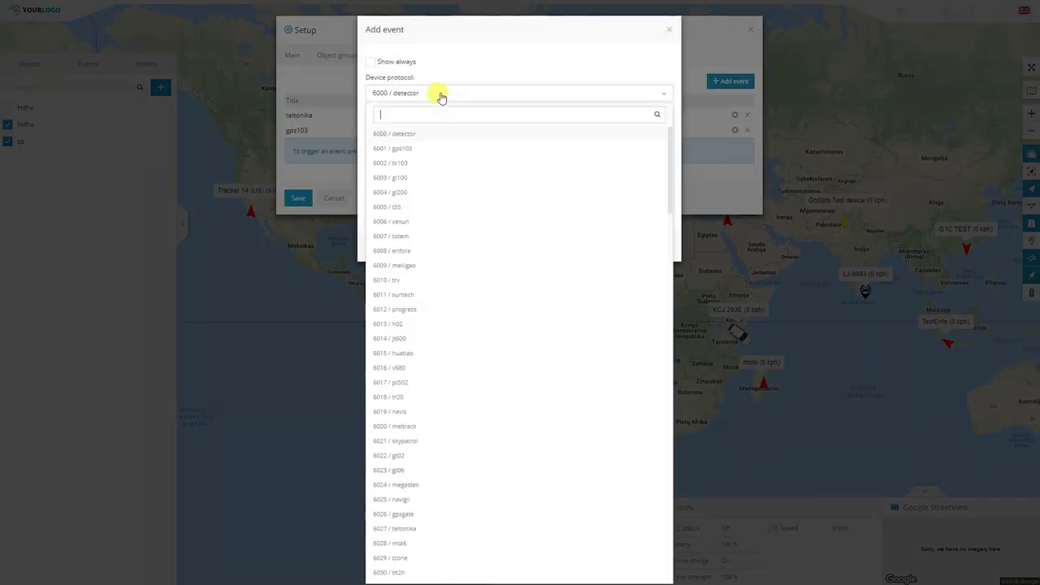
text(telt)
click(411, 133)
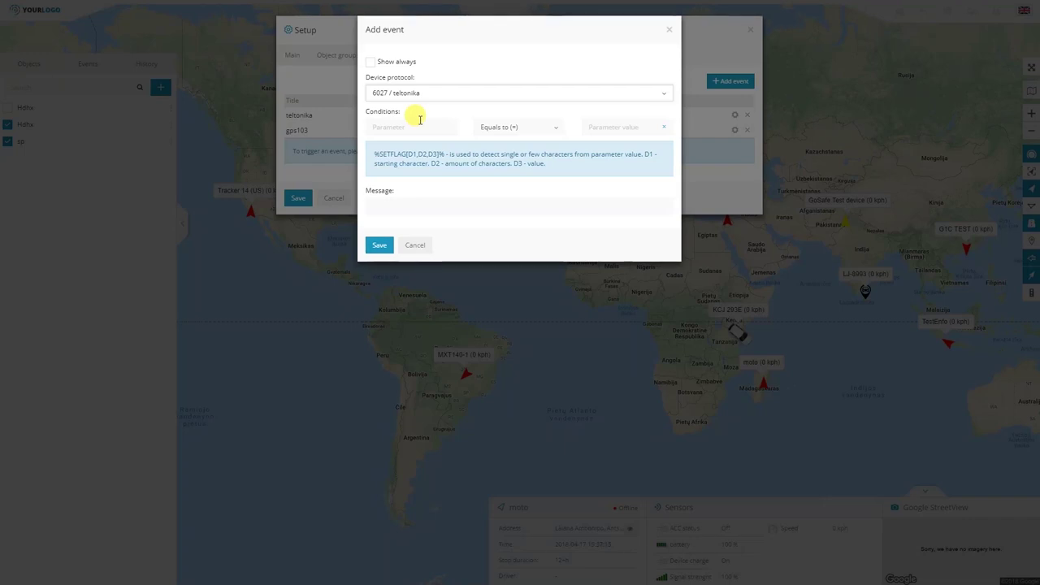
- Set the event's first condition to parameter di1 equals 0
click(392, 127)
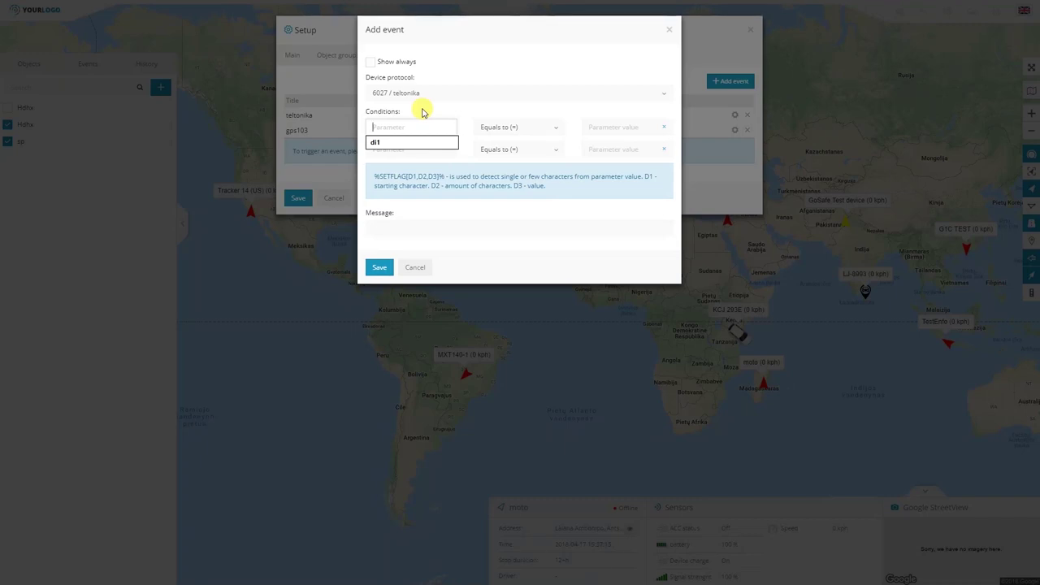
click(378, 144)
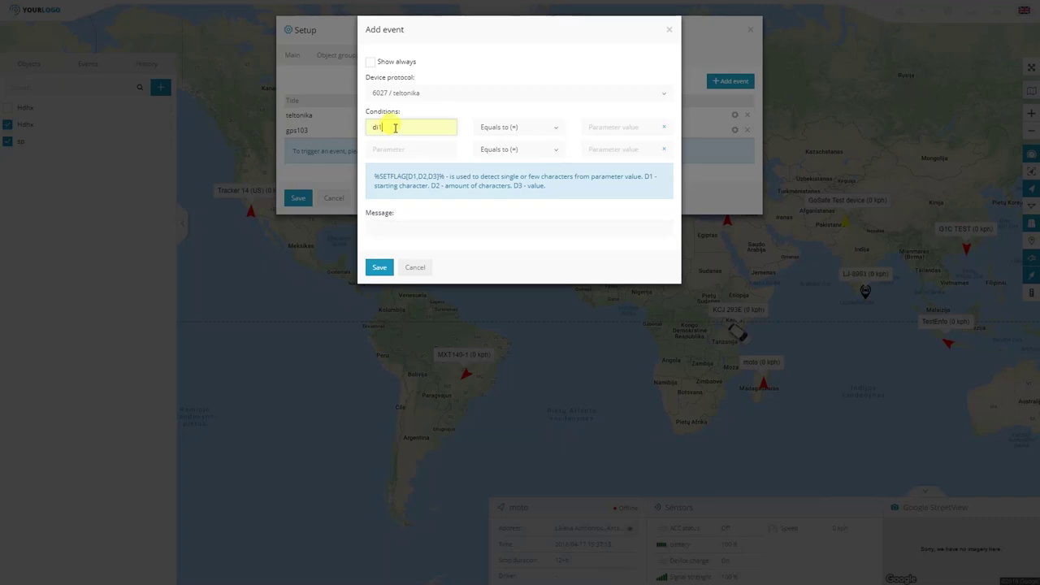
click(616, 128)
text(1)
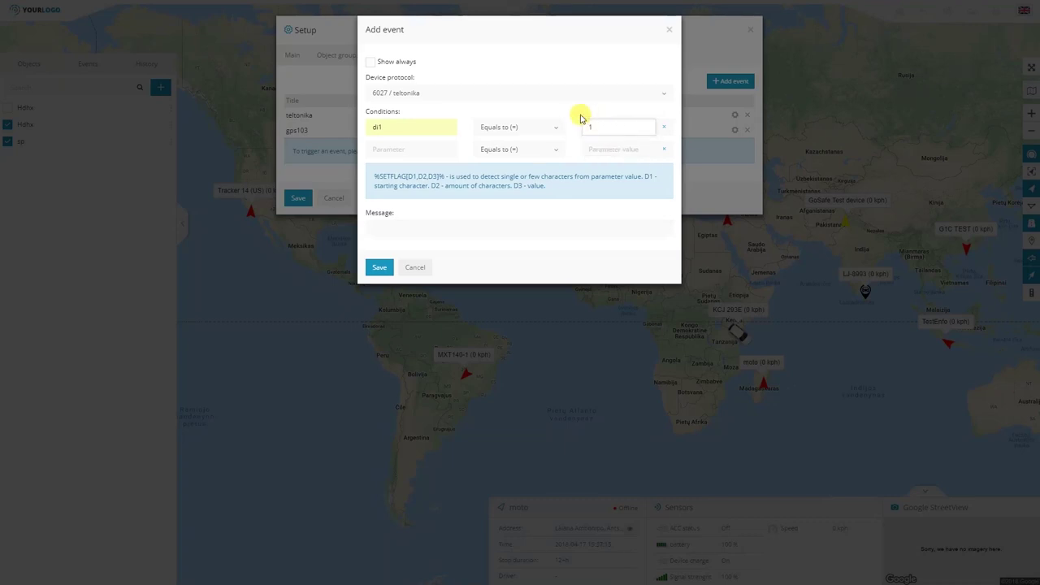
key(BackSpace)
text(0)
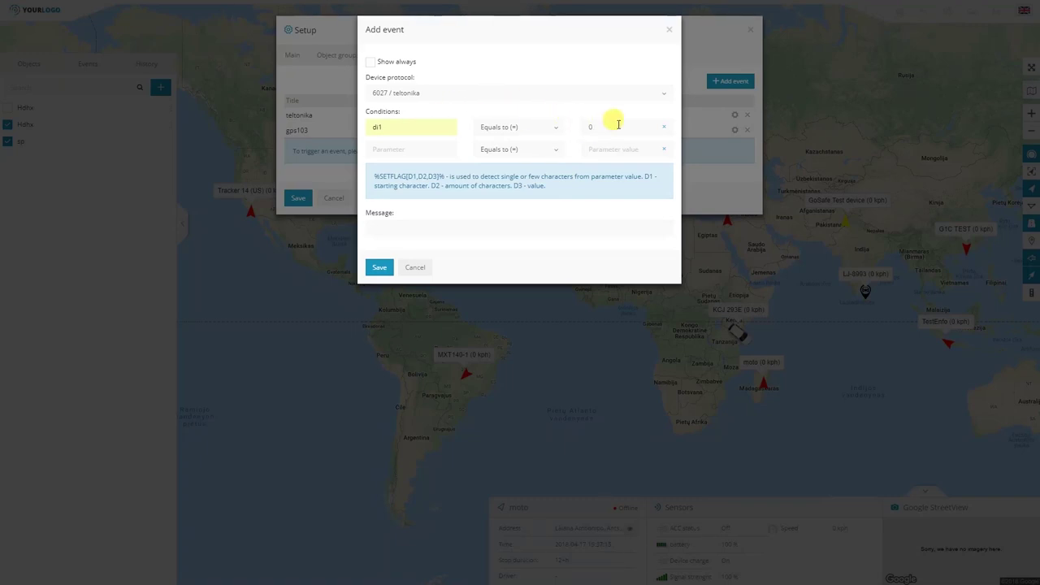
- Set the event's second condition to parameter motion equals true
click(411, 152)
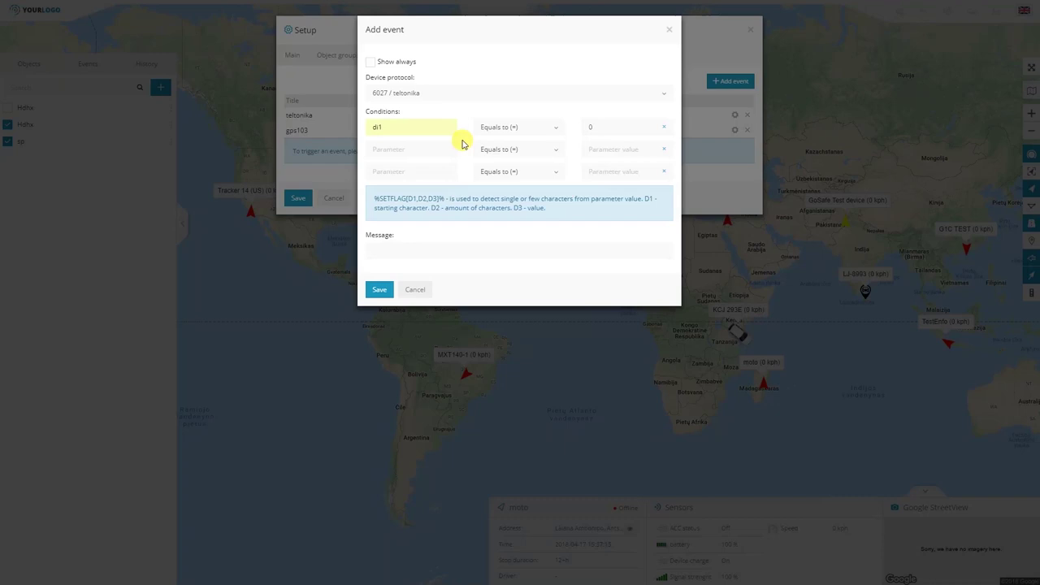
click(426, 146)
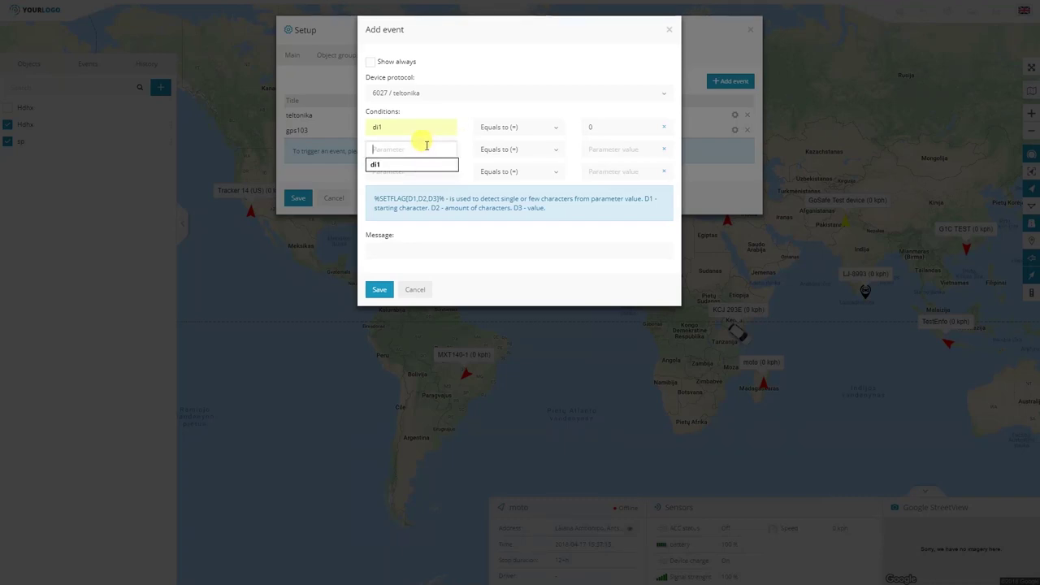
text(motion)
click(607, 146)
text(tr)
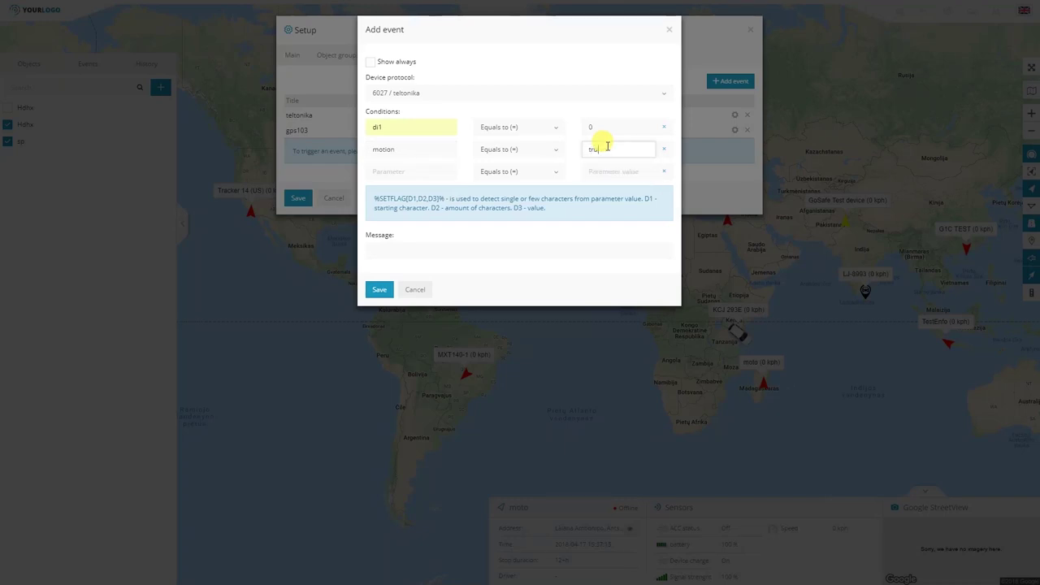
text(ue)
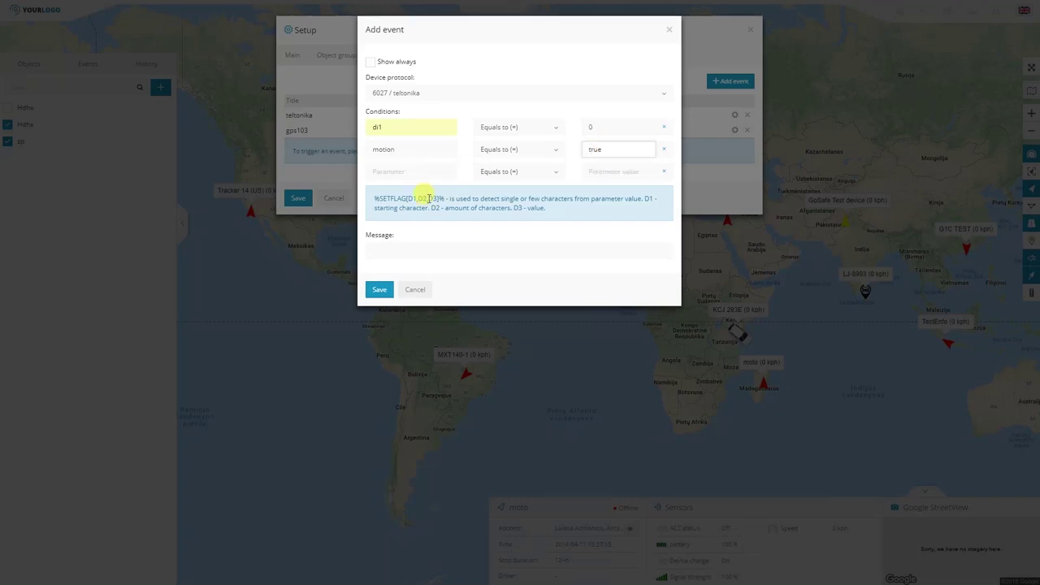
- Give the event the message "Tow alert!" and save both the event and the setup
click(420, 253)
click(418, 266)
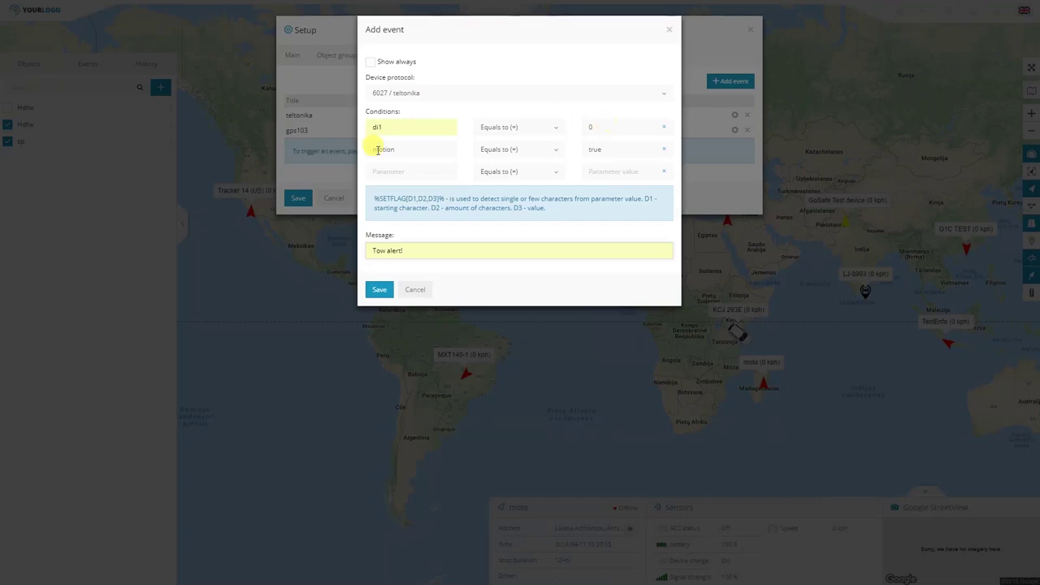
text(!)
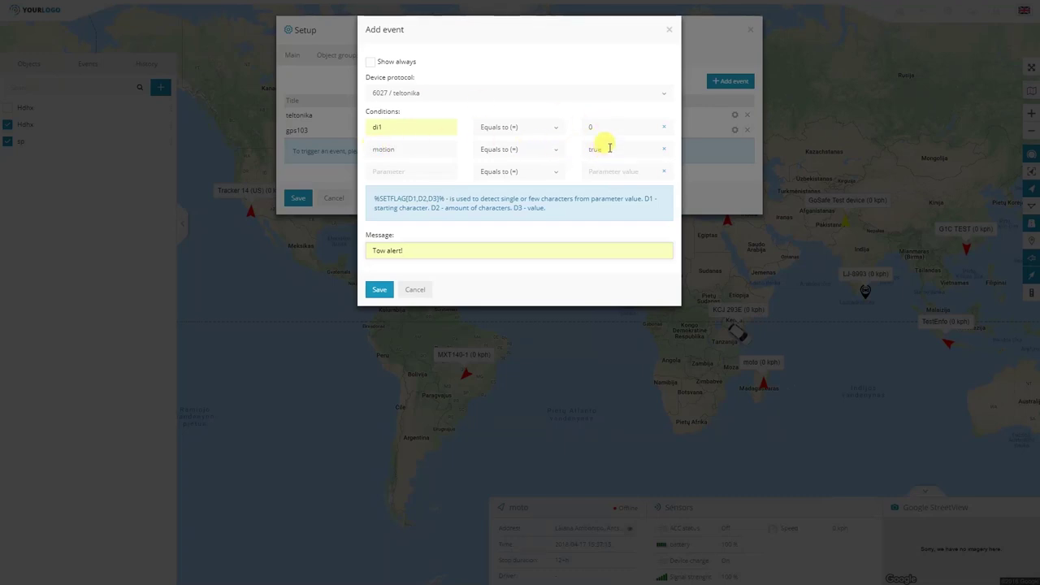
click(380, 291)
click(298, 216)
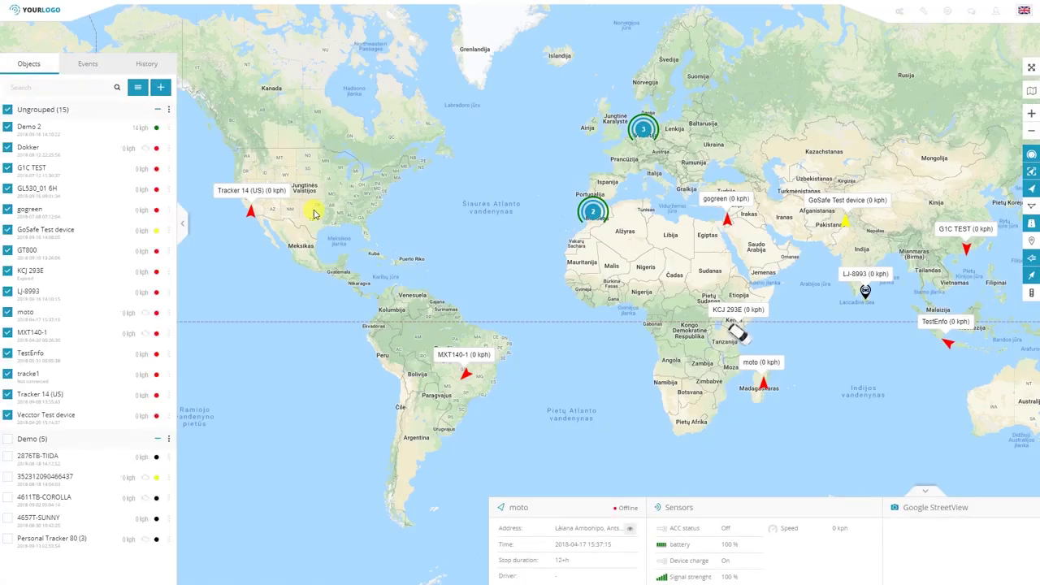
click(923, 11)
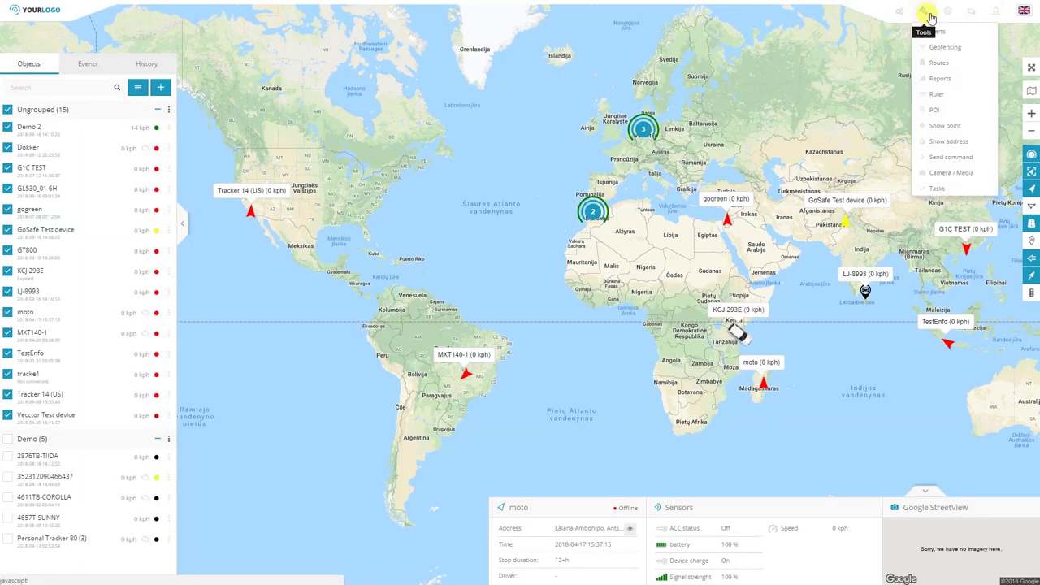
click(958, 33)
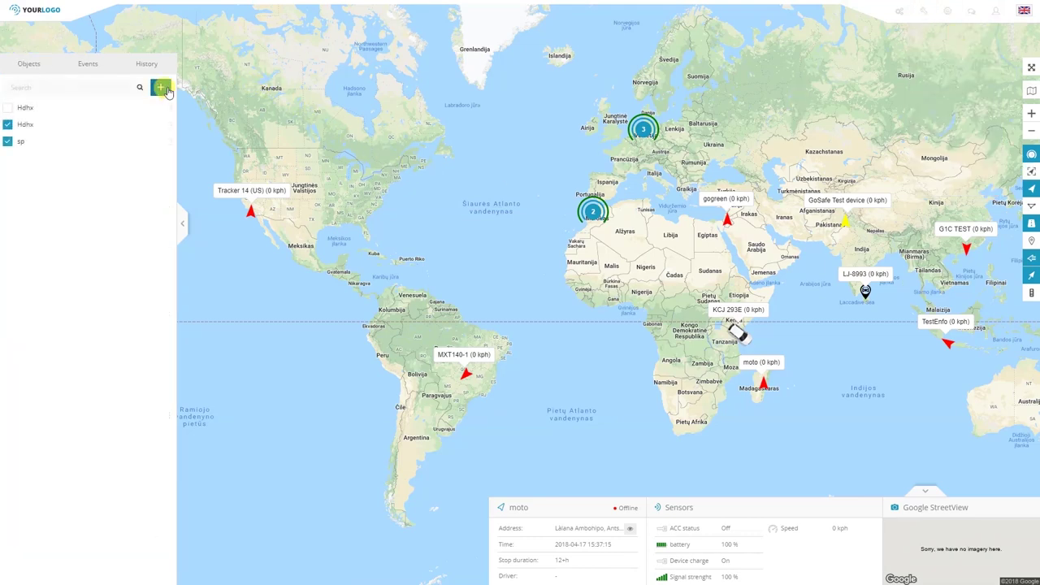
click(172, 124)
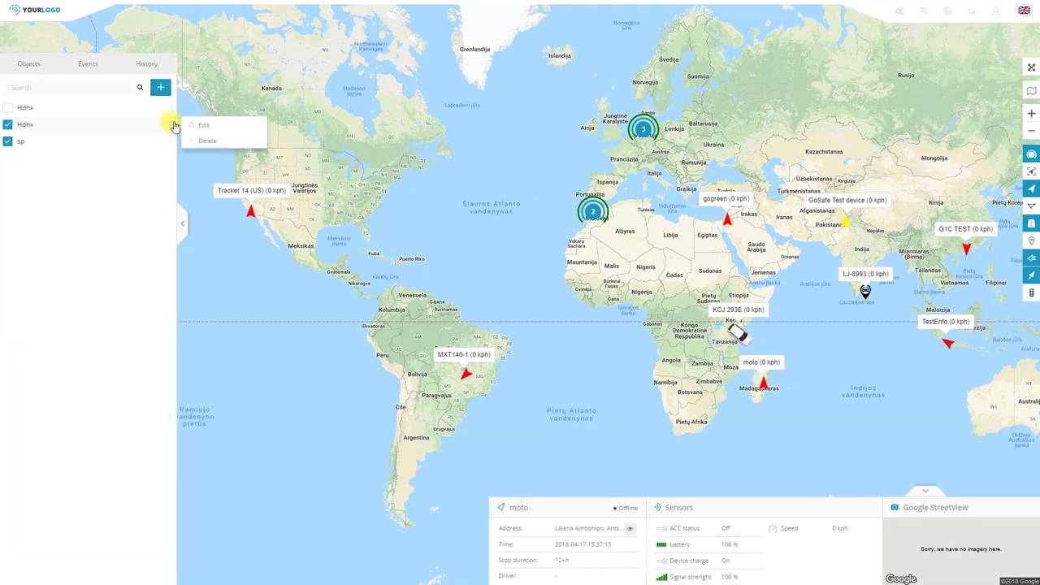
click(204, 125)
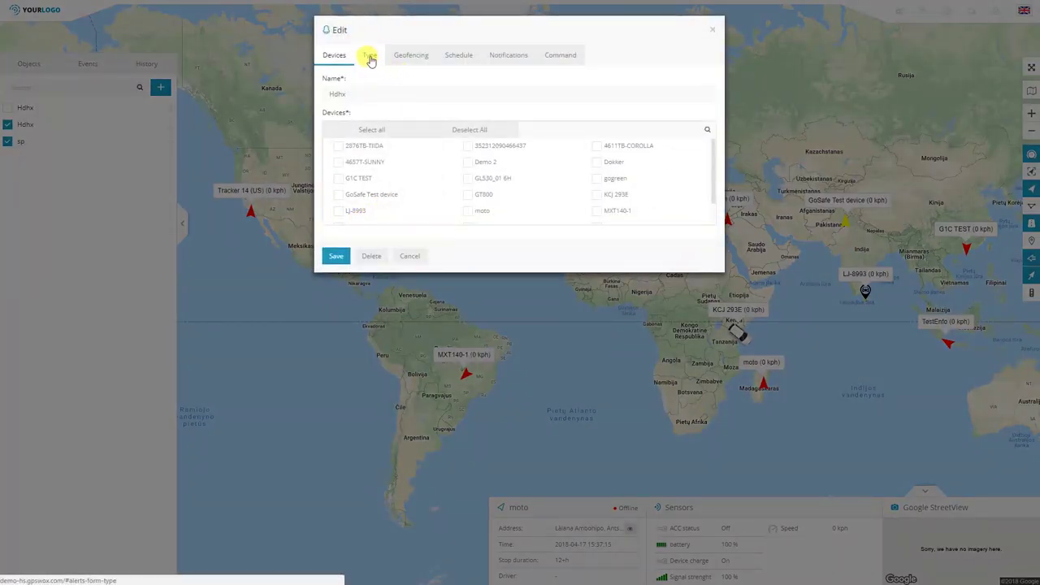
click(370, 57)
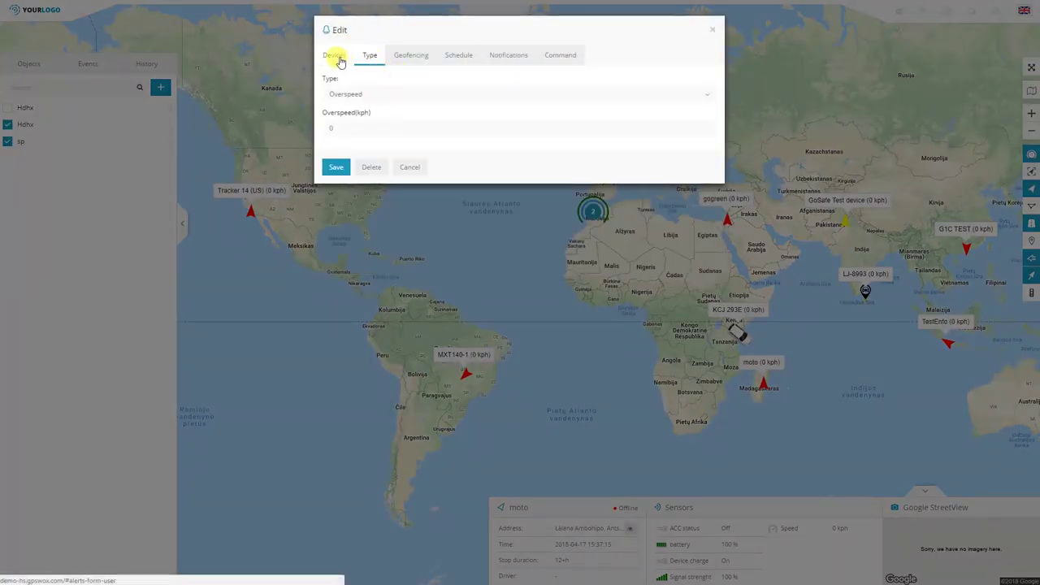
click(338, 58)
click(338, 145)
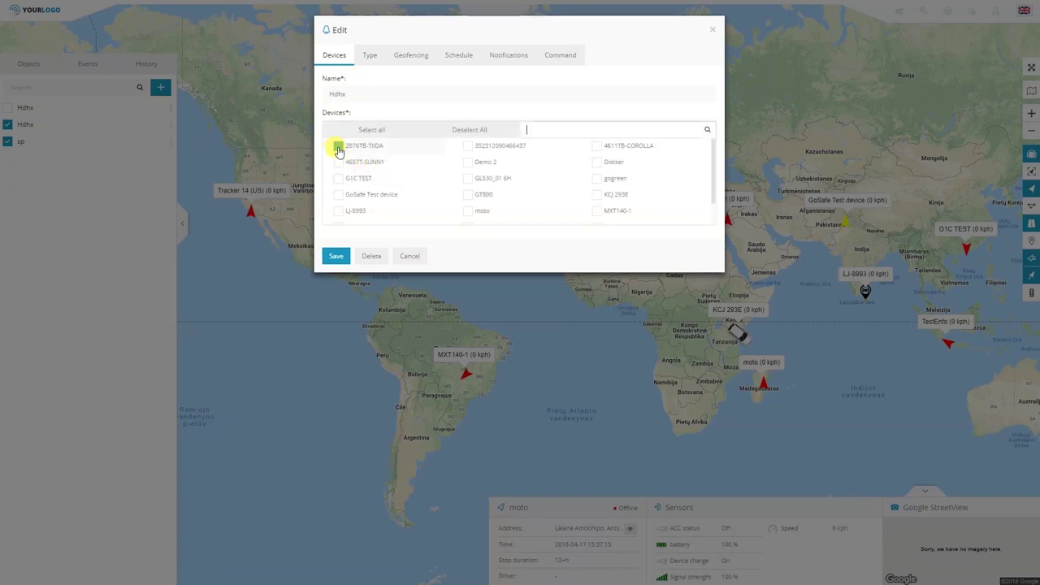
- Change the alert's type to Custom events and select the Tow alert! (teltonika) event
click(370, 59)
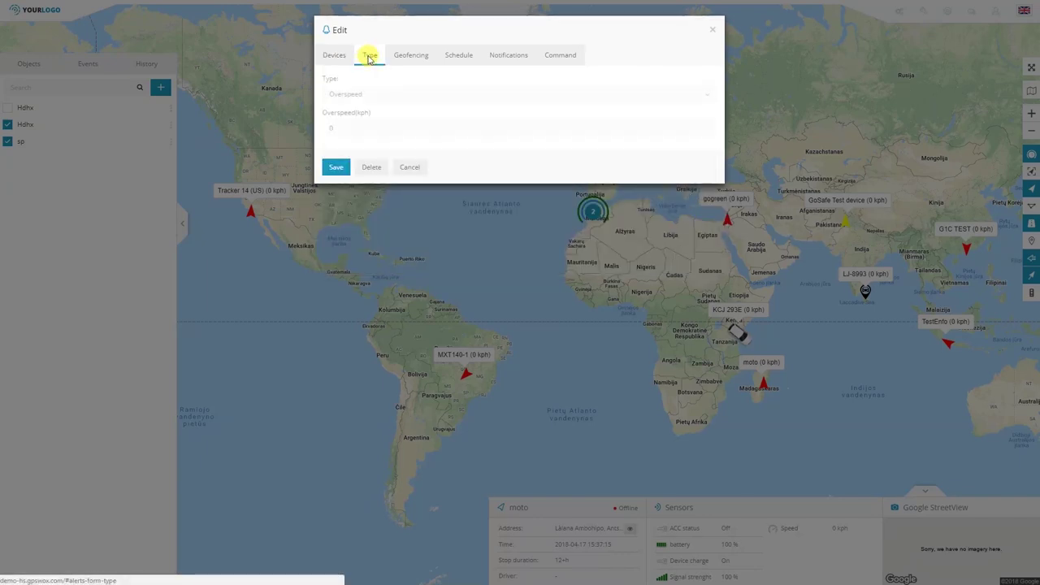
click(379, 95)
click(364, 200)
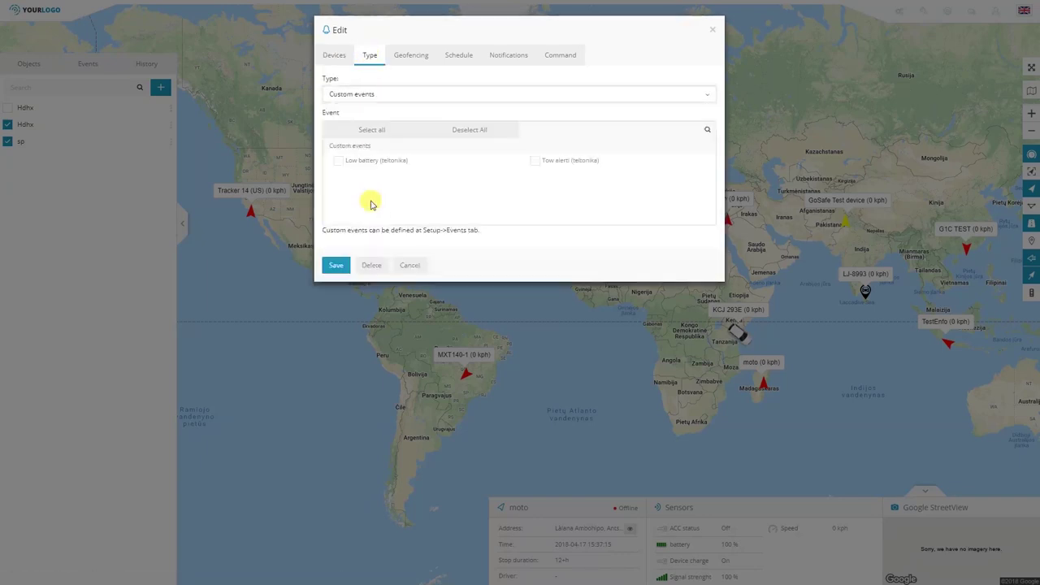
click(534, 162)
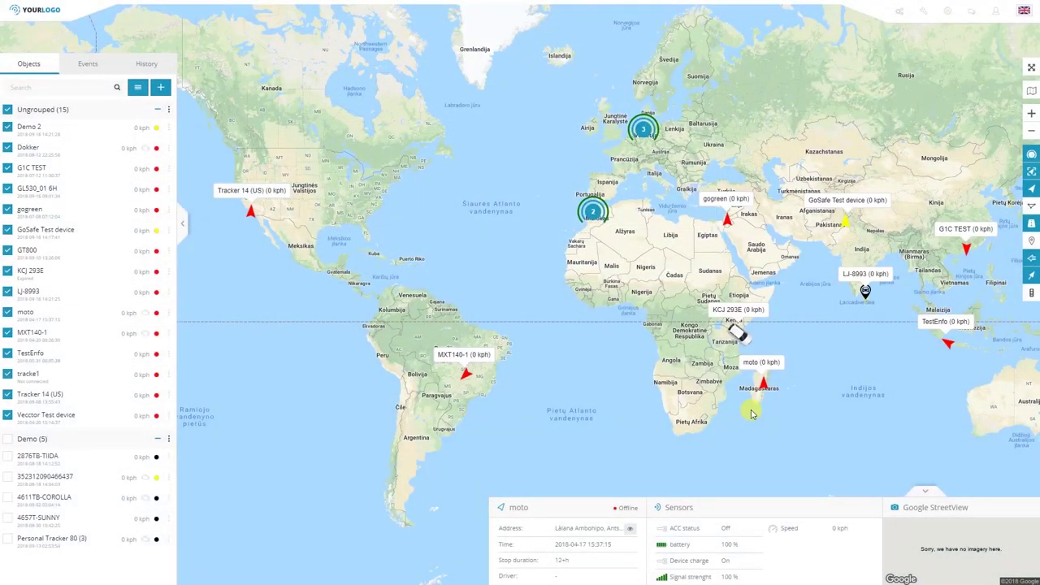
- Create a new alert from the alerts tool, name it "Alert name" and assign all devices to it
click(924, 18)
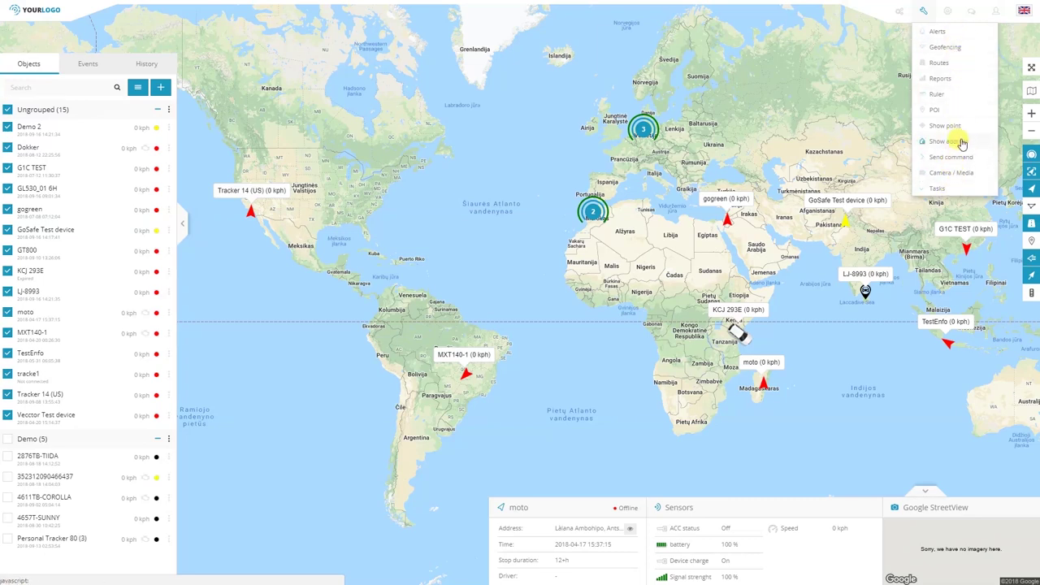
click(958, 34)
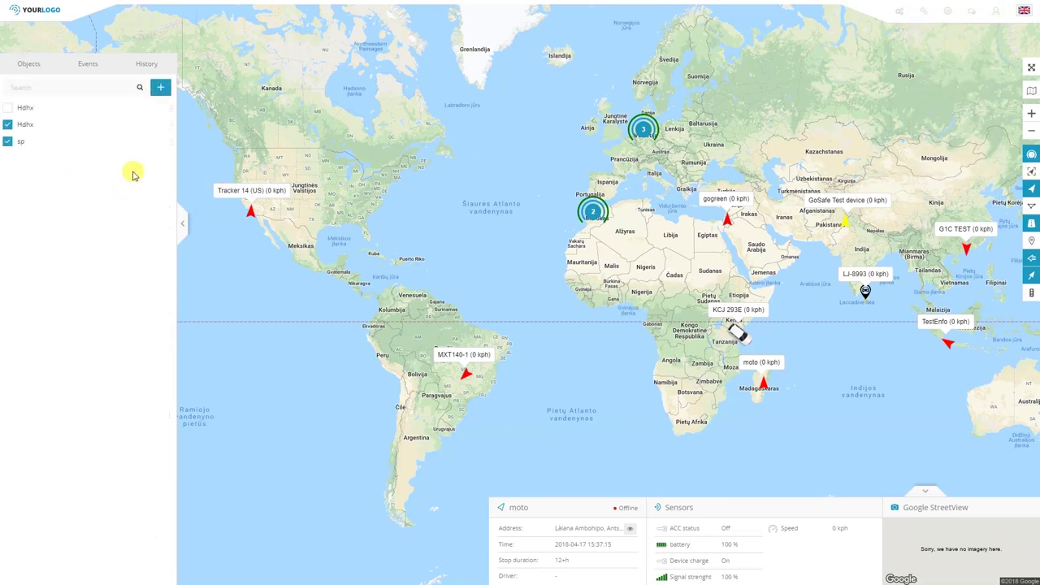
click(173, 109)
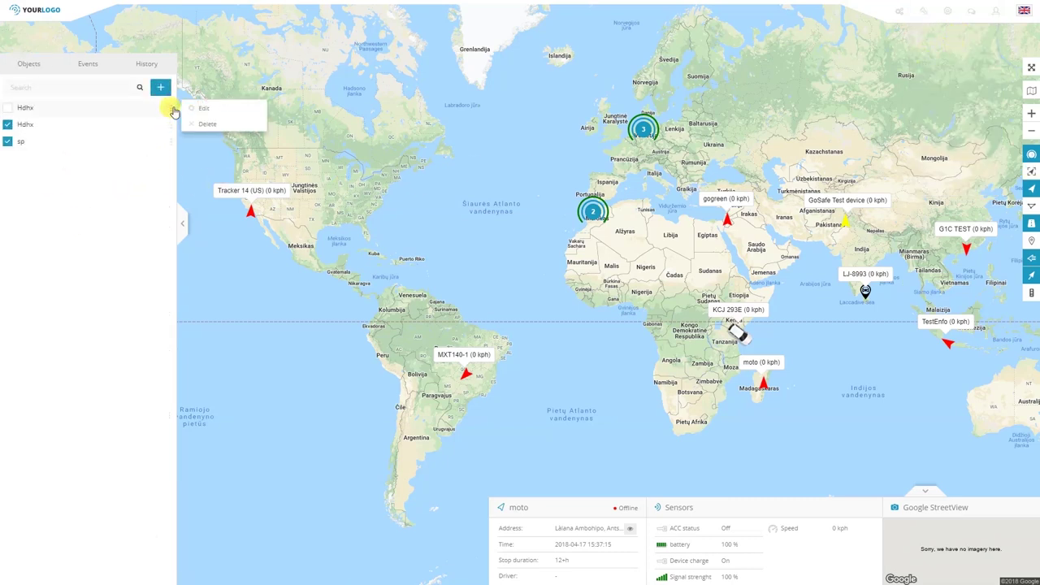
click(172, 109)
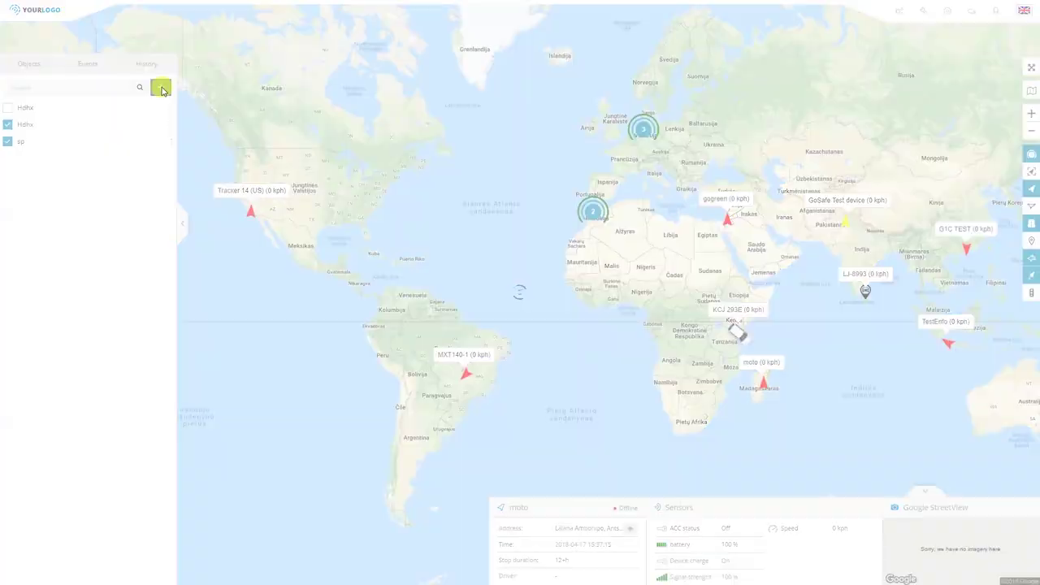
click(162, 88)
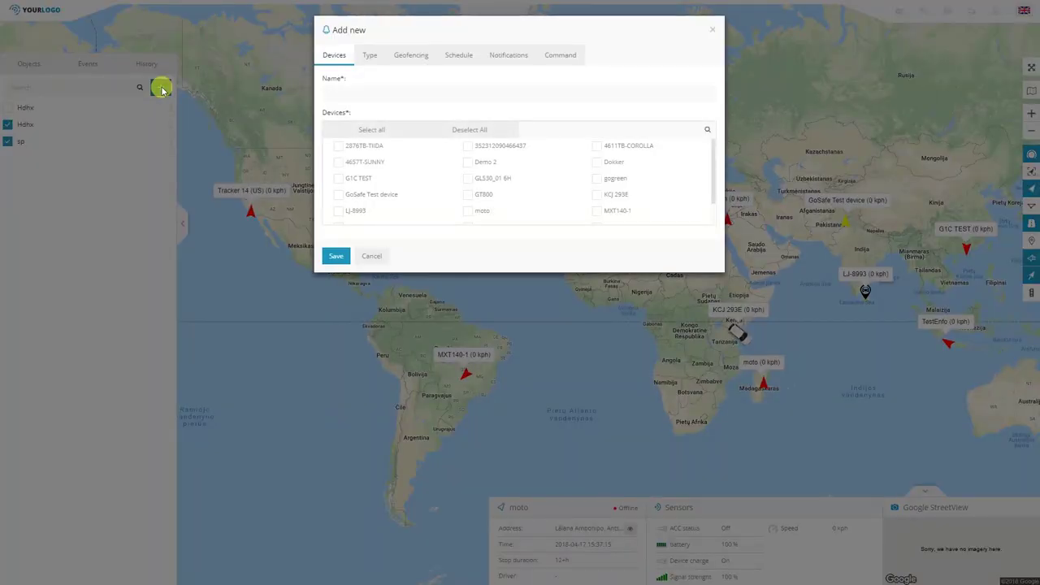
click(355, 87)
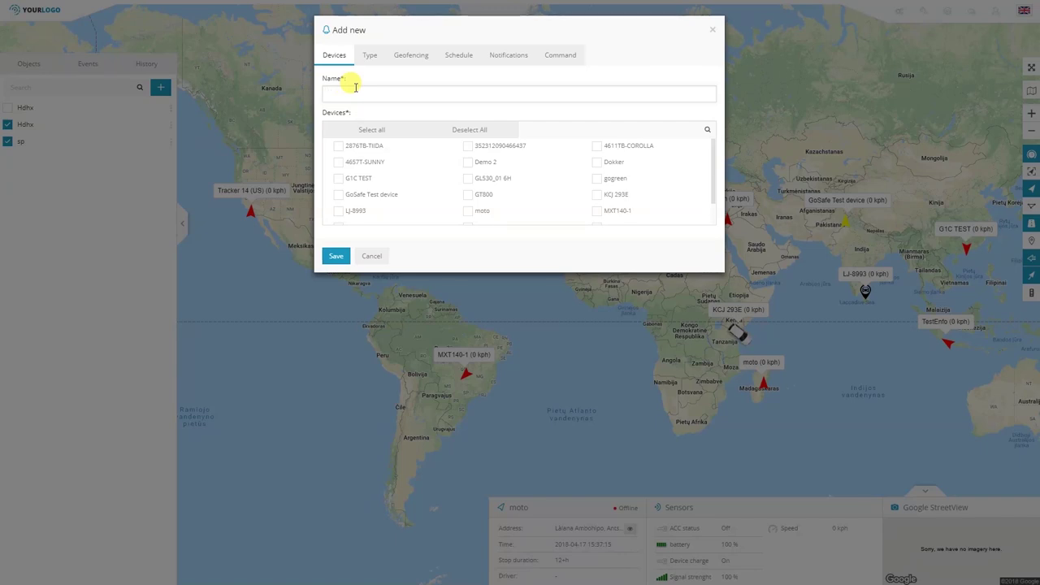
text(Alert name)
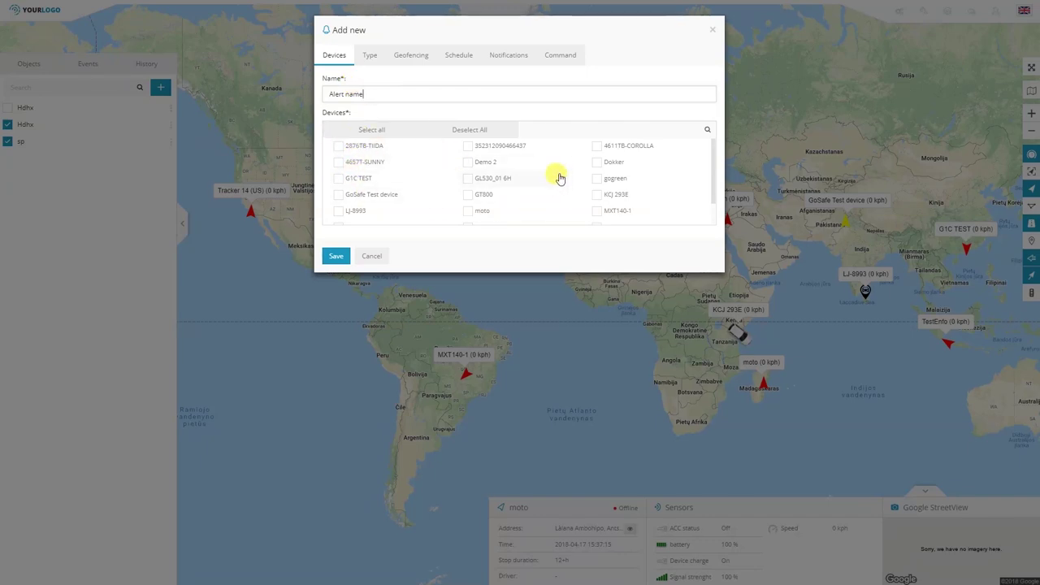
click(376, 132)
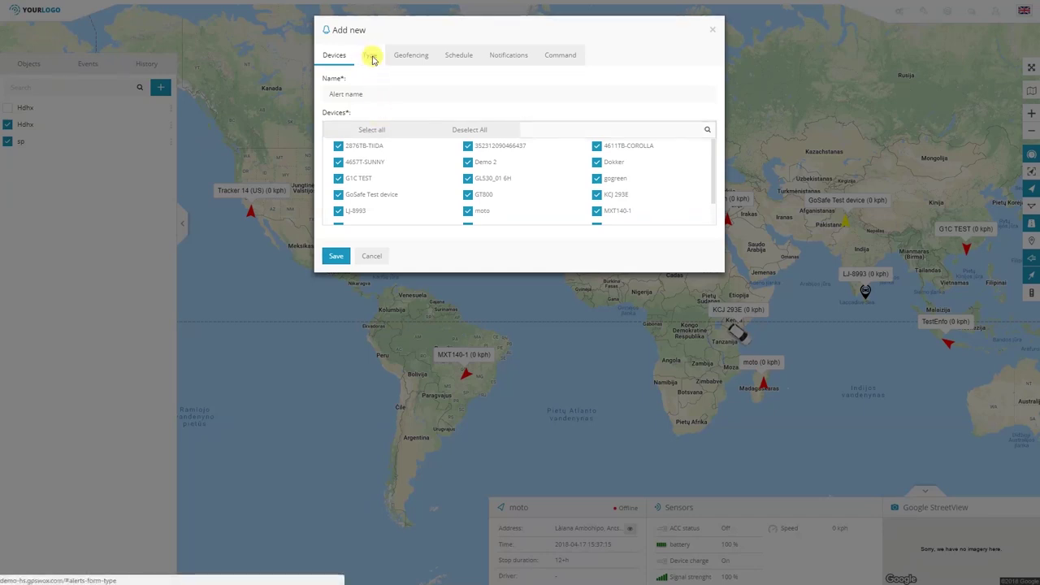
- Review the available types for the new alert and choose Overspeed
click(372, 59)
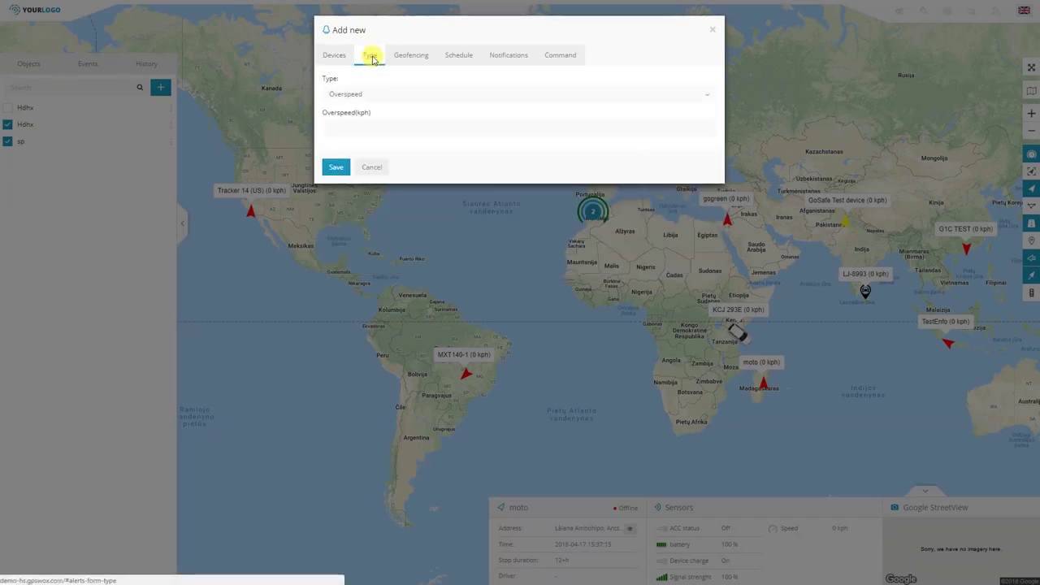
click(390, 96)
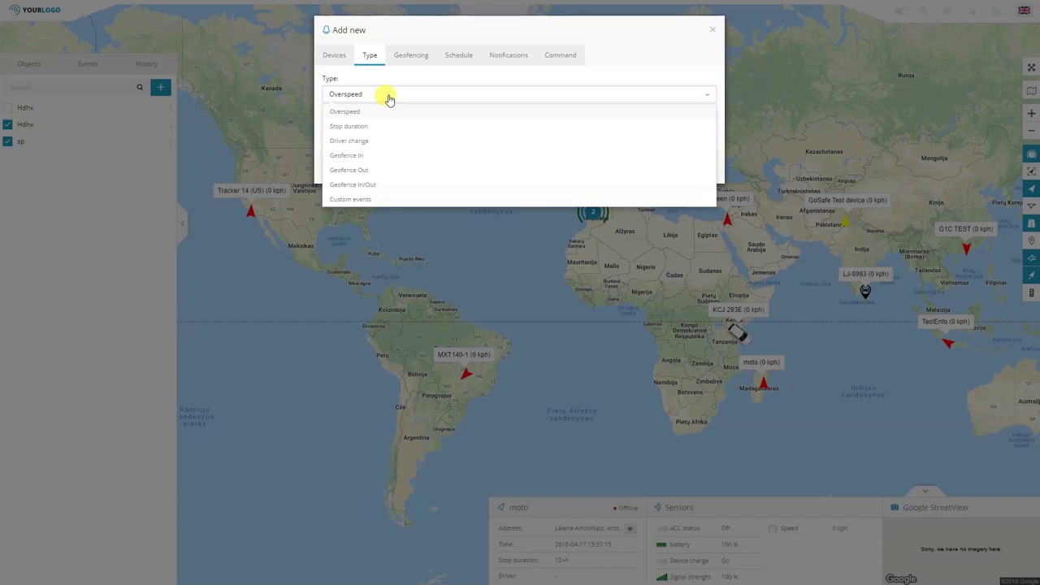
click(351, 115)
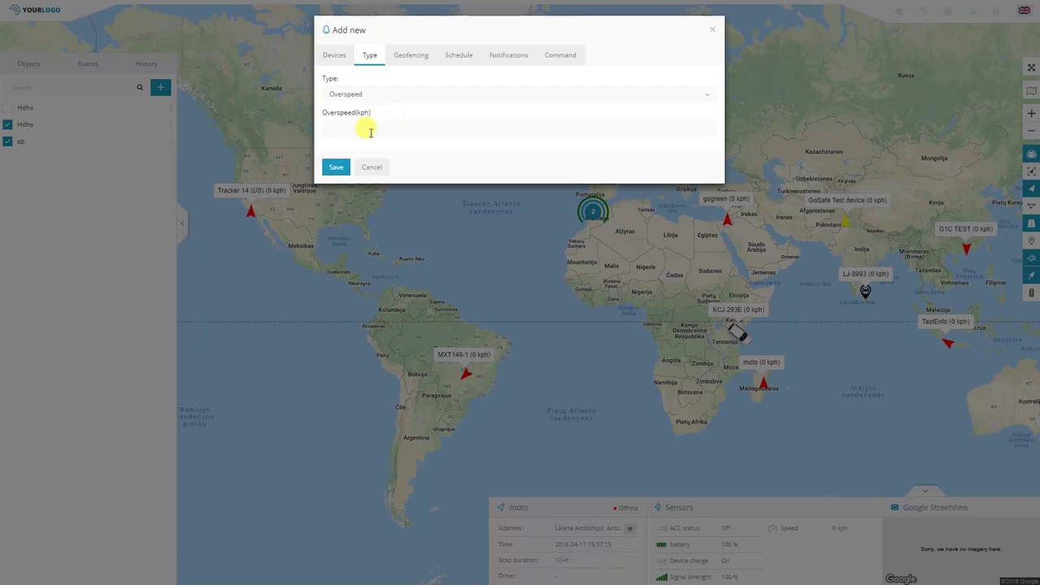
- Set the new alert's overspeed limit to 25 kph
click(370, 126)
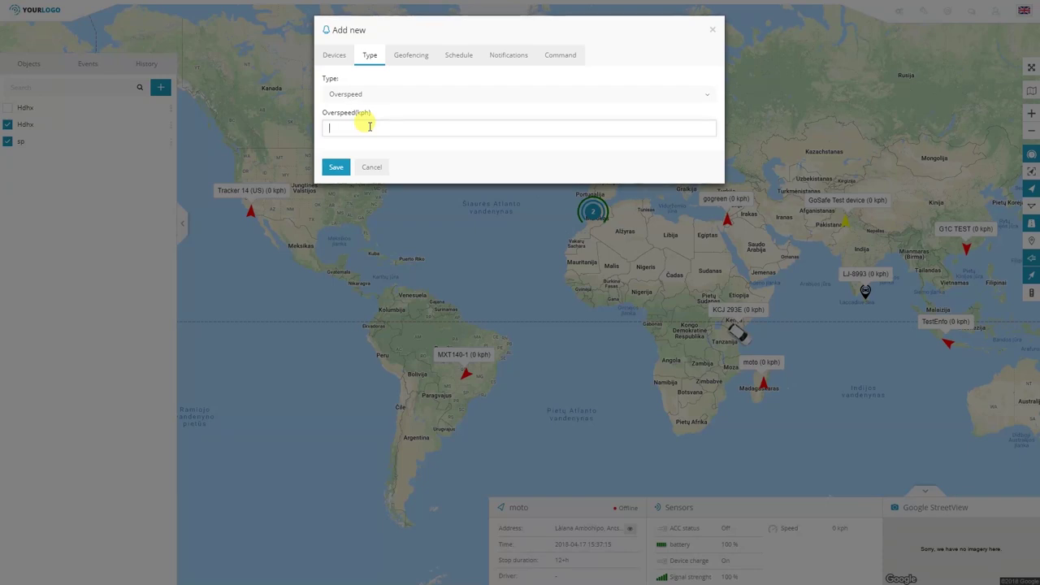
text(25)
click(379, 117)
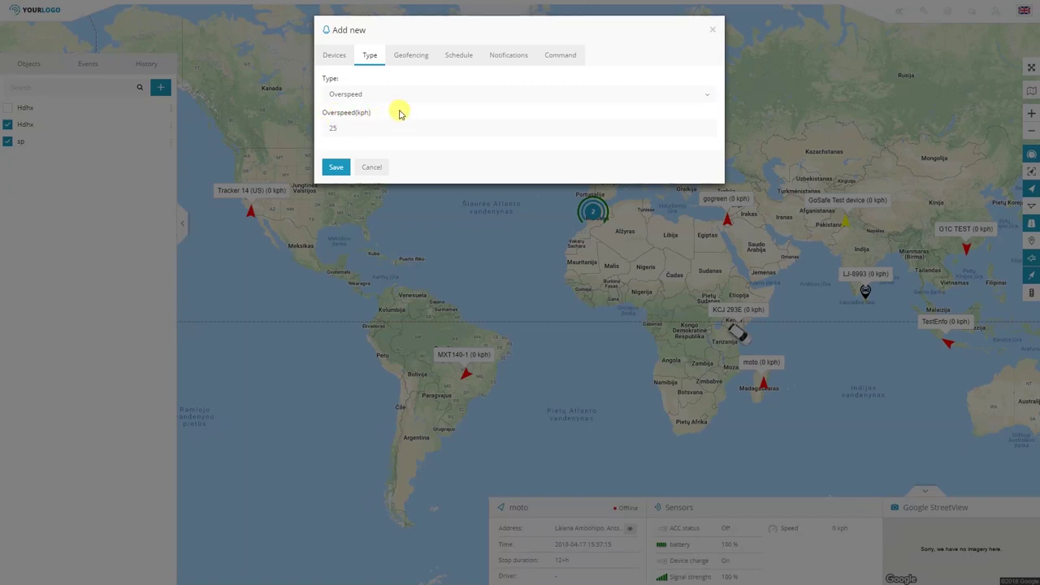
- Change the alert type to Stop duration longer than 5 minutes, and switch it to Driver change
click(366, 94)
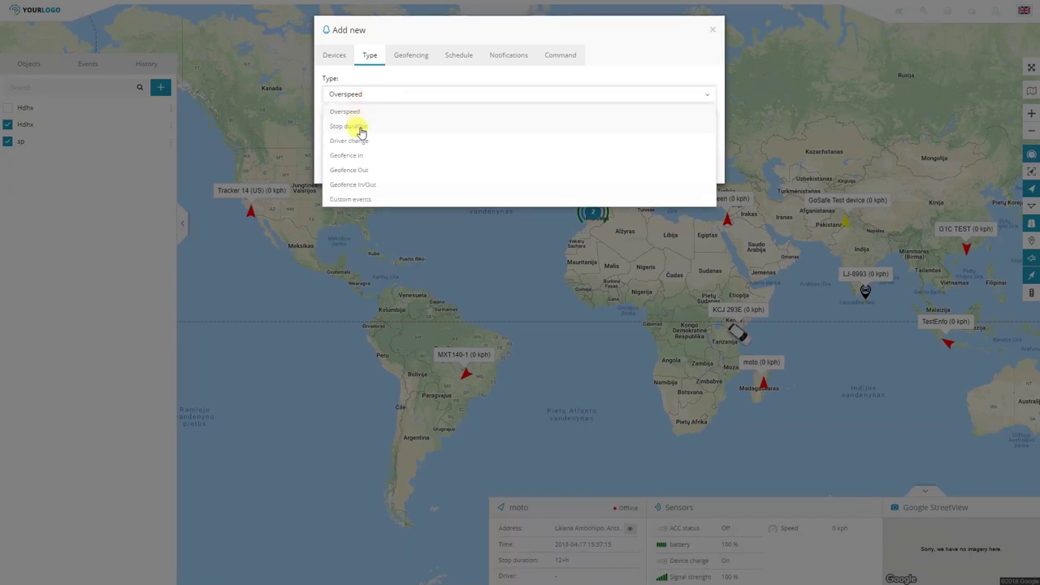
click(361, 127)
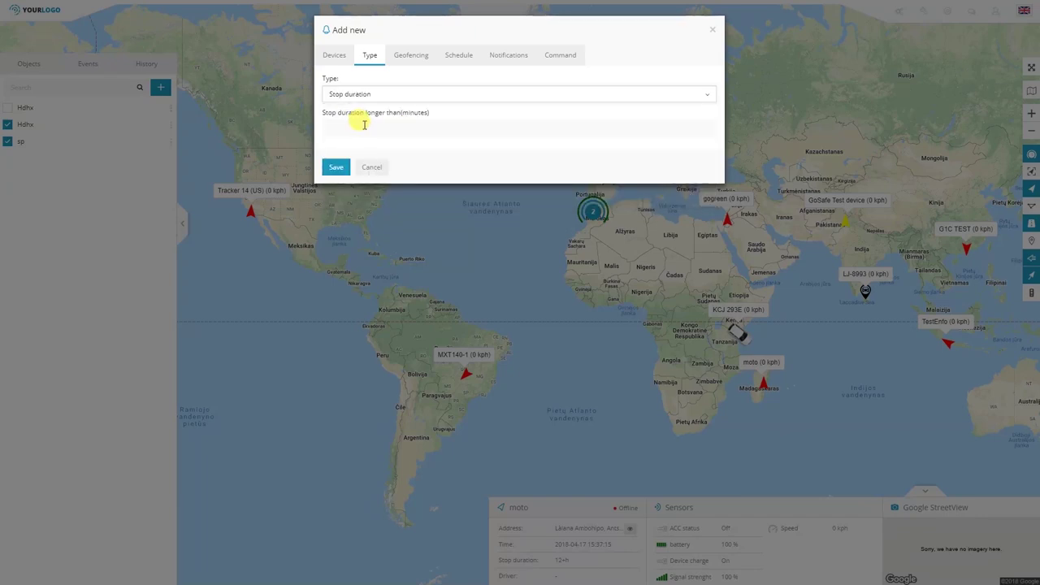
click(364, 126)
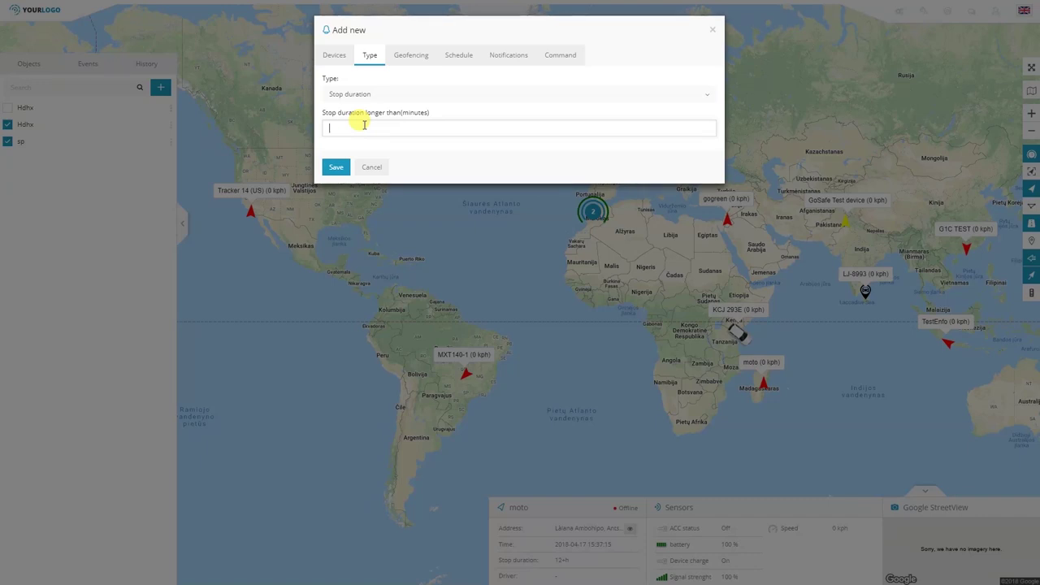
text(5)
click(371, 94)
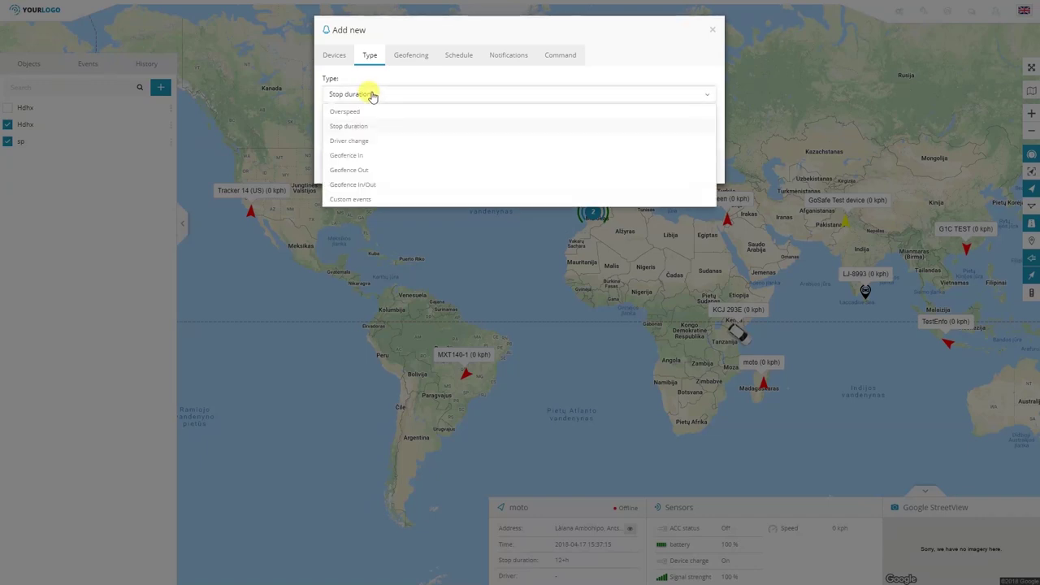
click(372, 141)
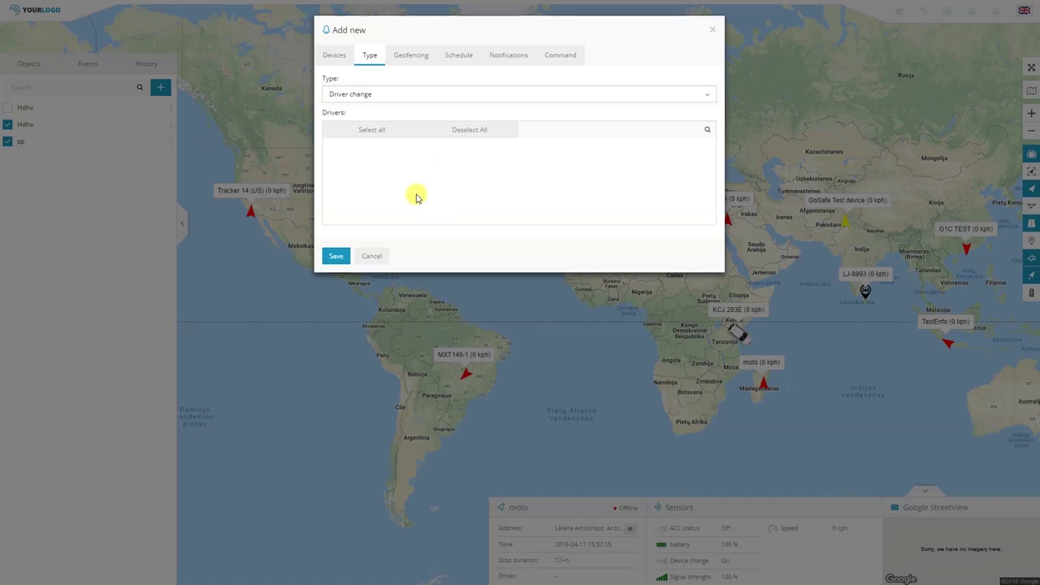
- Change the alert type to Geofence In and select all geofences for it
click(365, 95)
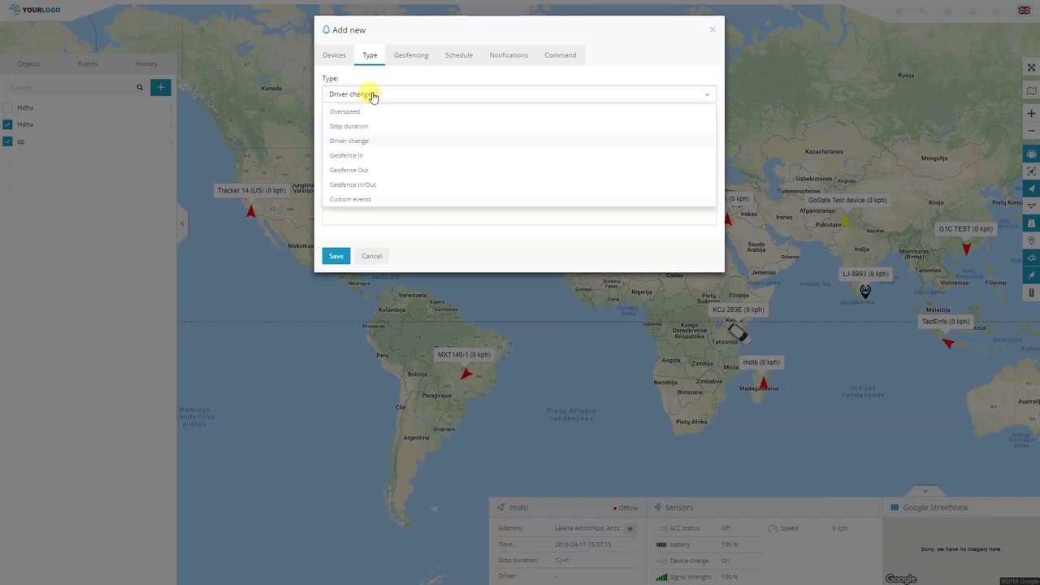
click(366, 158)
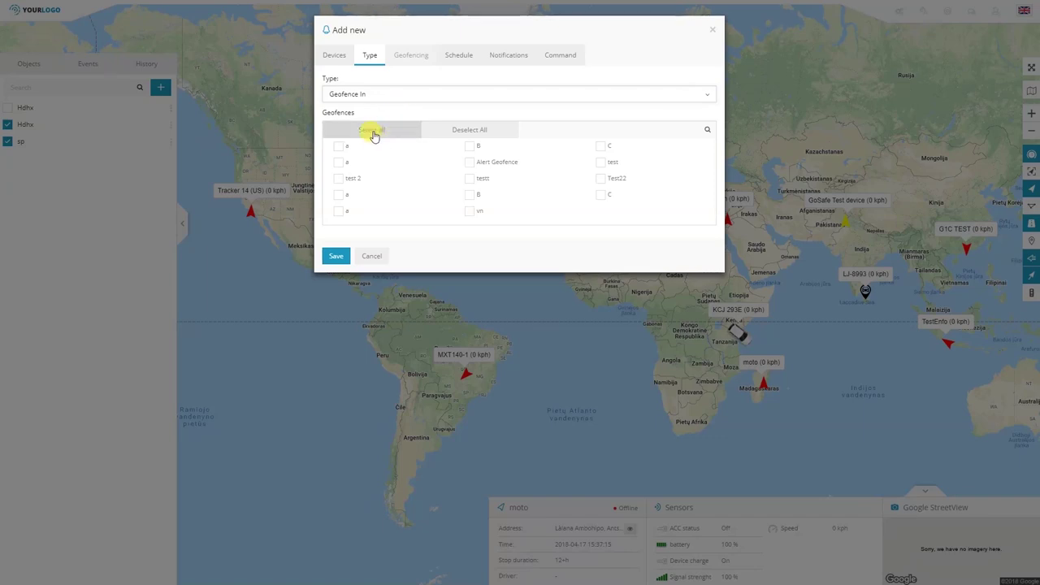
click(339, 147)
click(494, 163)
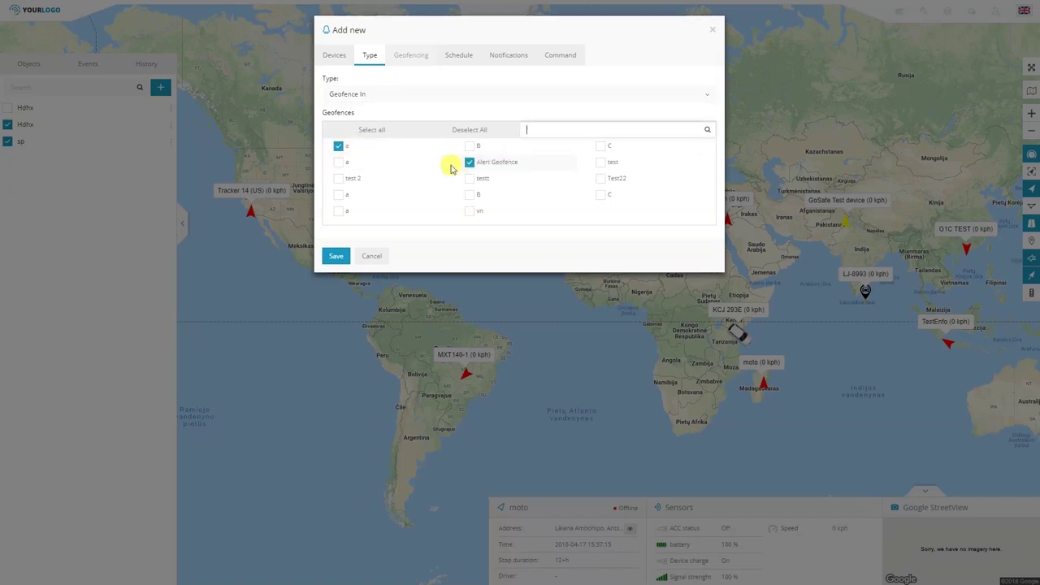
click(600, 180)
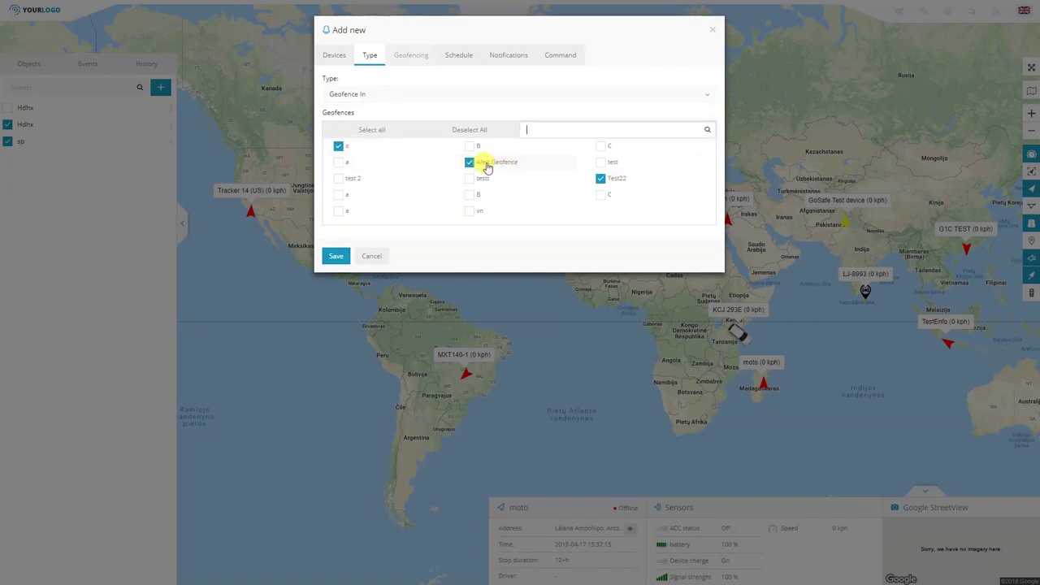
click(388, 133)
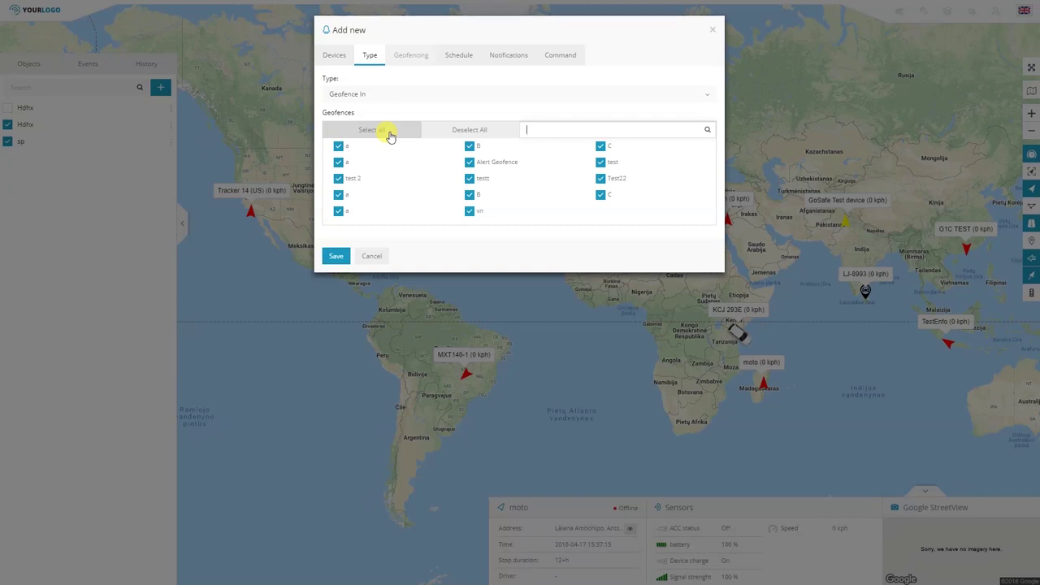
- Change the alert type to Geofence Out and select all geofences for it
click(402, 96)
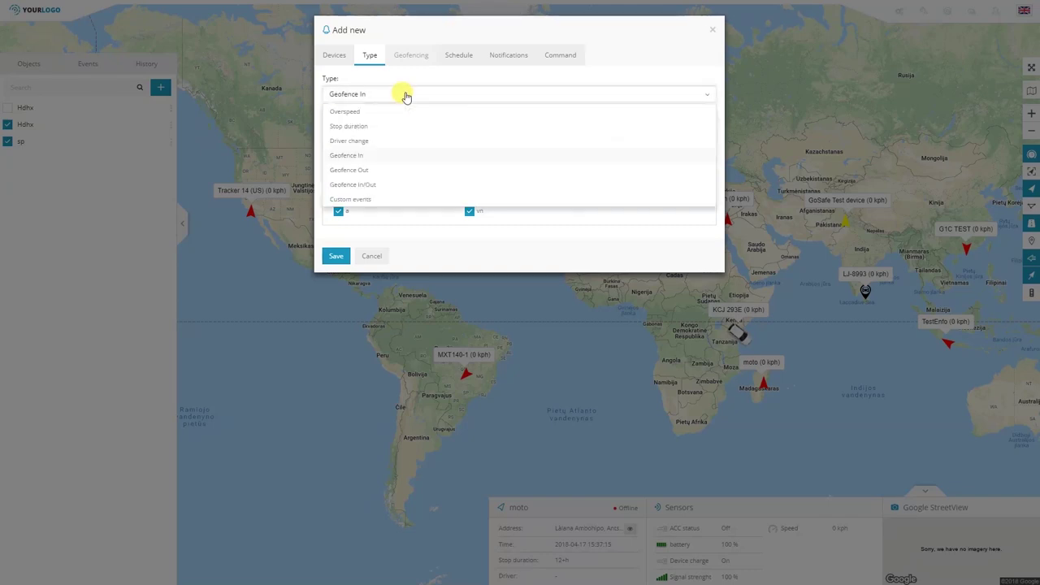
click(391, 172)
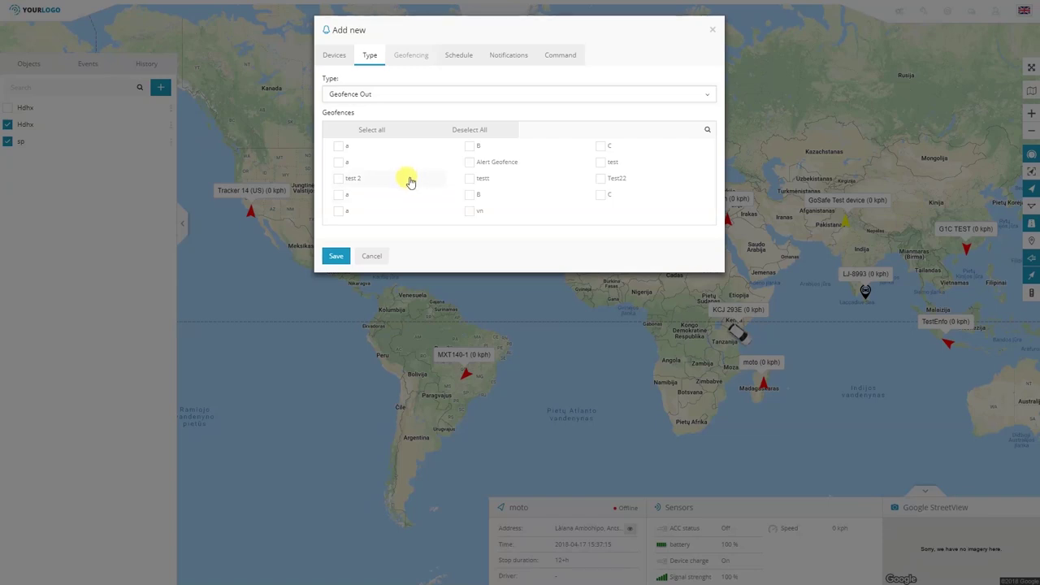
click(361, 147)
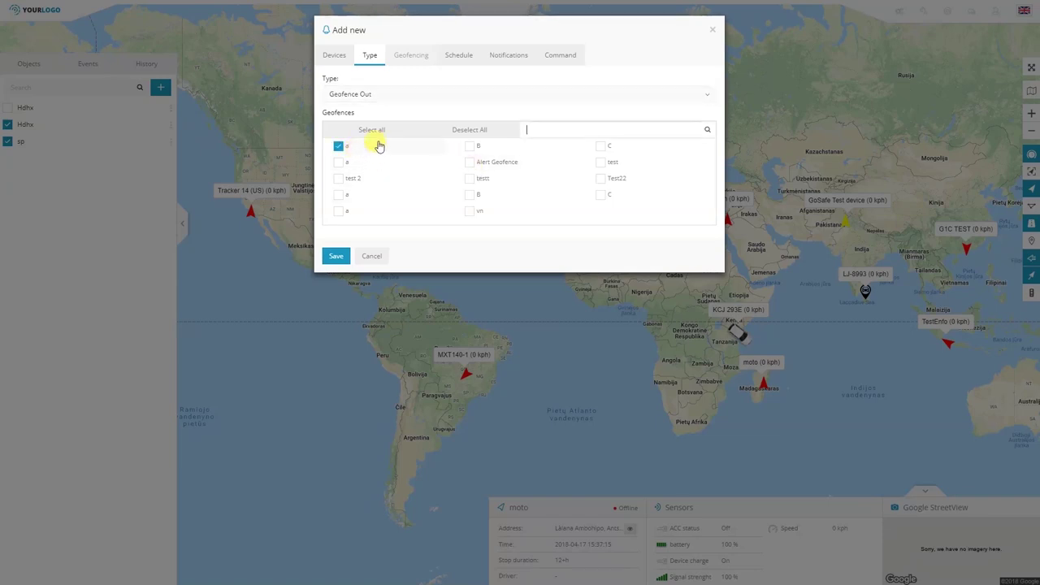
click(382, 132)
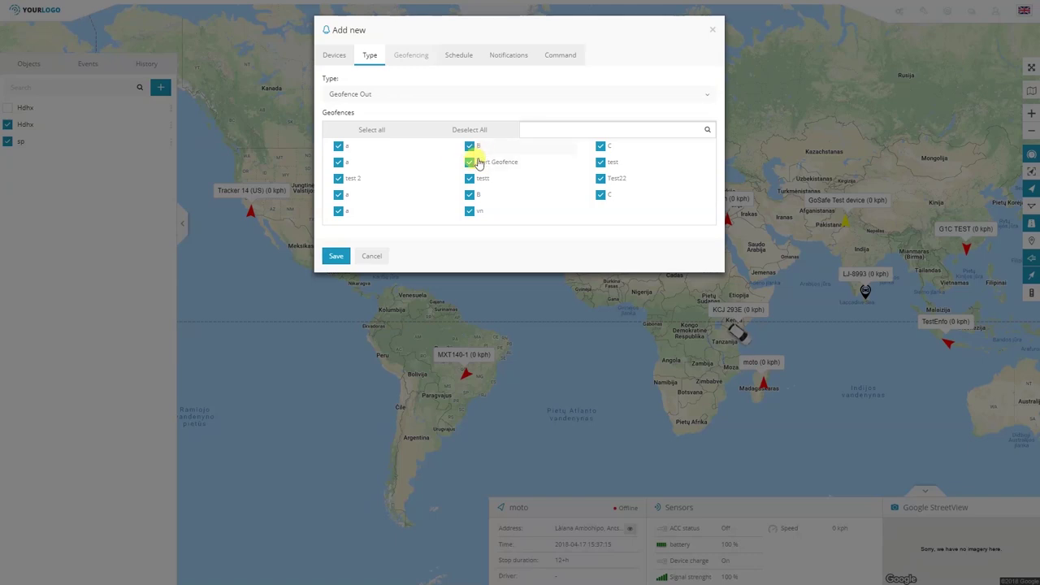
- Change the alert type to Geofence In/Out and select the first geofence, a
click(401, 96)
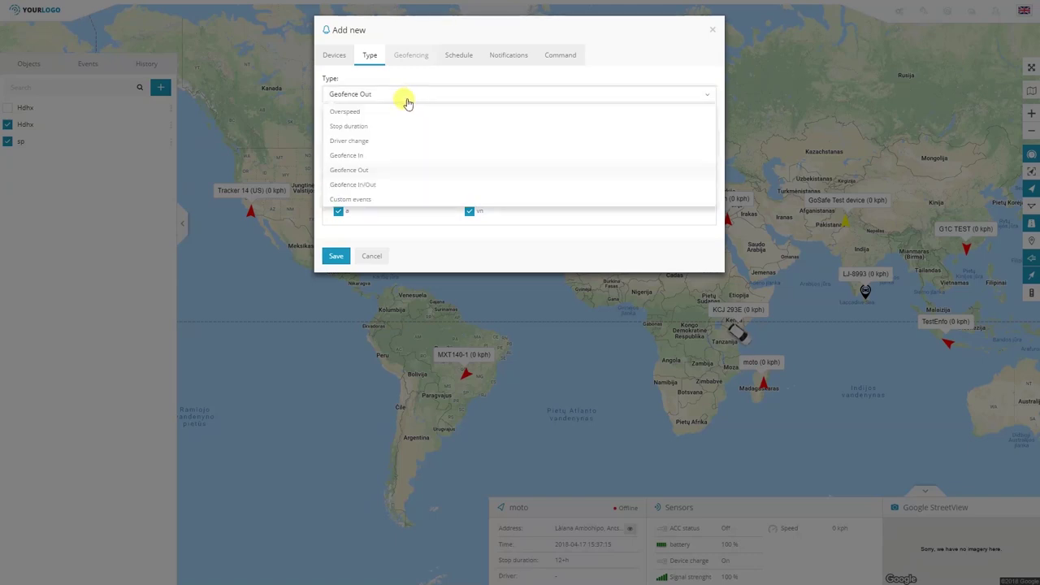
click(375, 181)
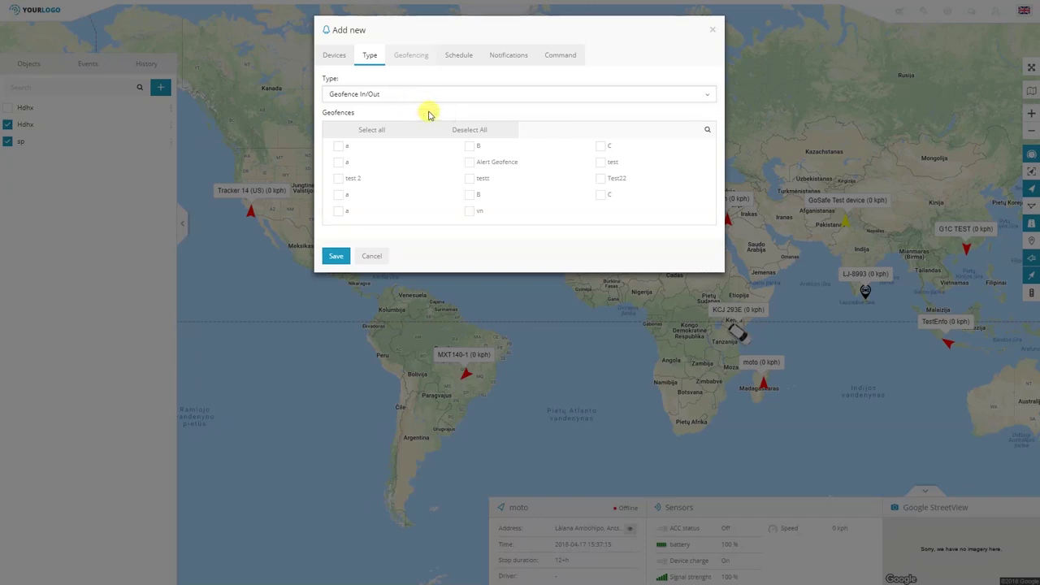
click(339, 146)
- Change the alert type to Custom events and open the alert's geofencing settings
click(383, 96)
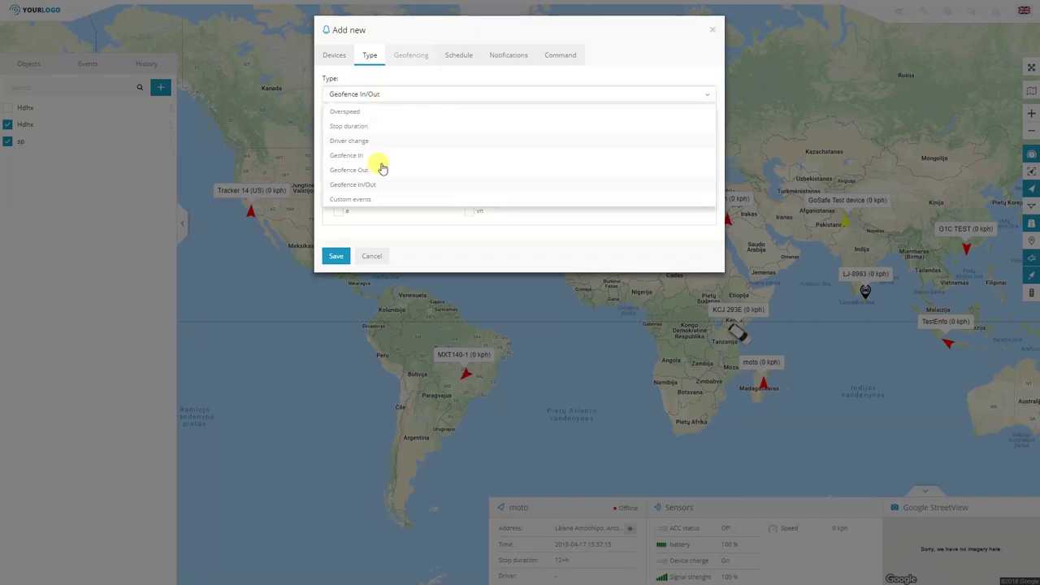
click(380, 201)
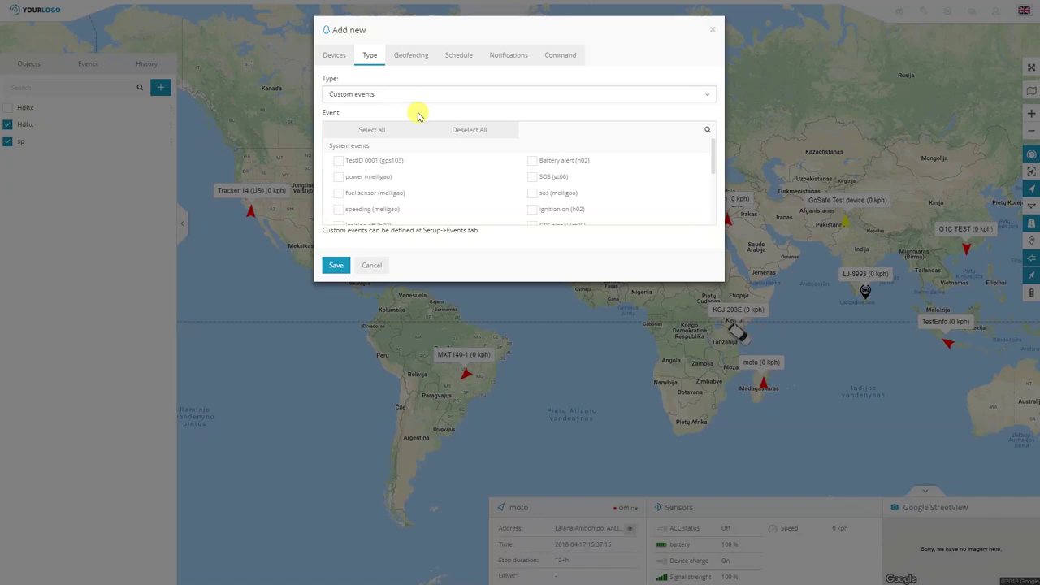
click(409, 71)
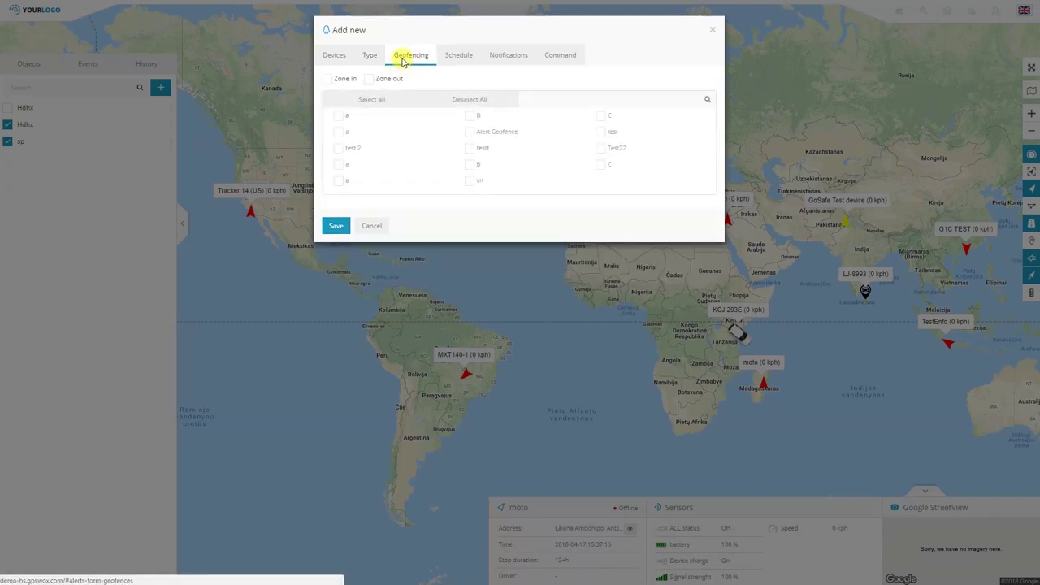
- Switch the alert type to Geofence In and after that to Geofence Out to compare their geofencing availability
click(371, 57)
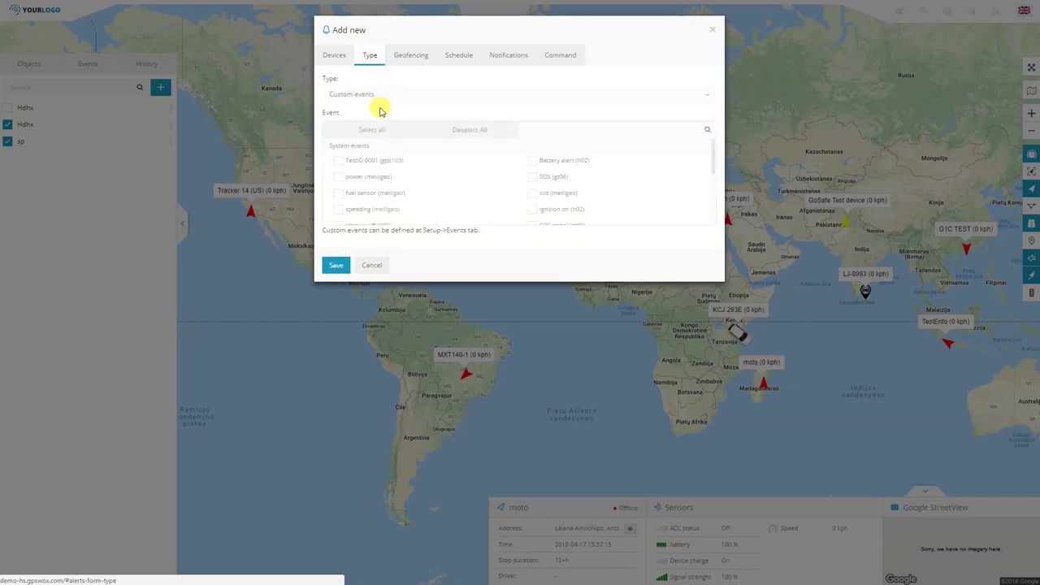
click(375, 95)
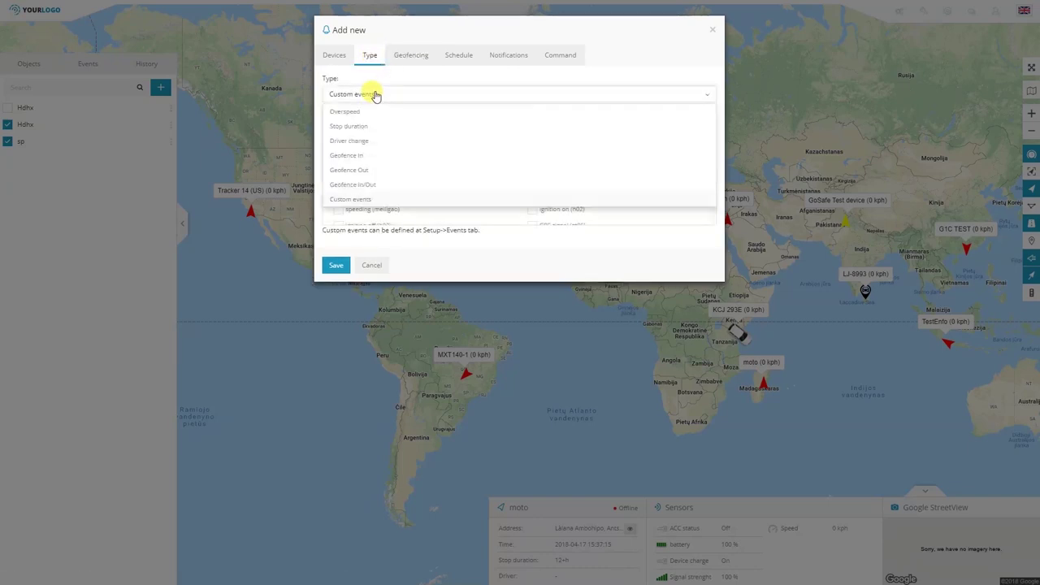
click(372, 157)
click(383, 93)
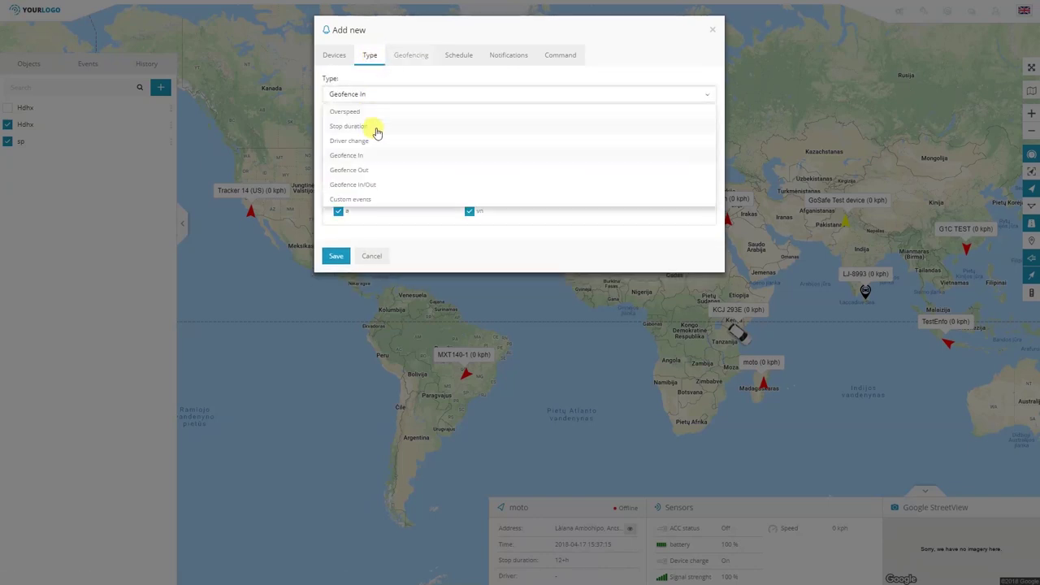
click(376, 172)
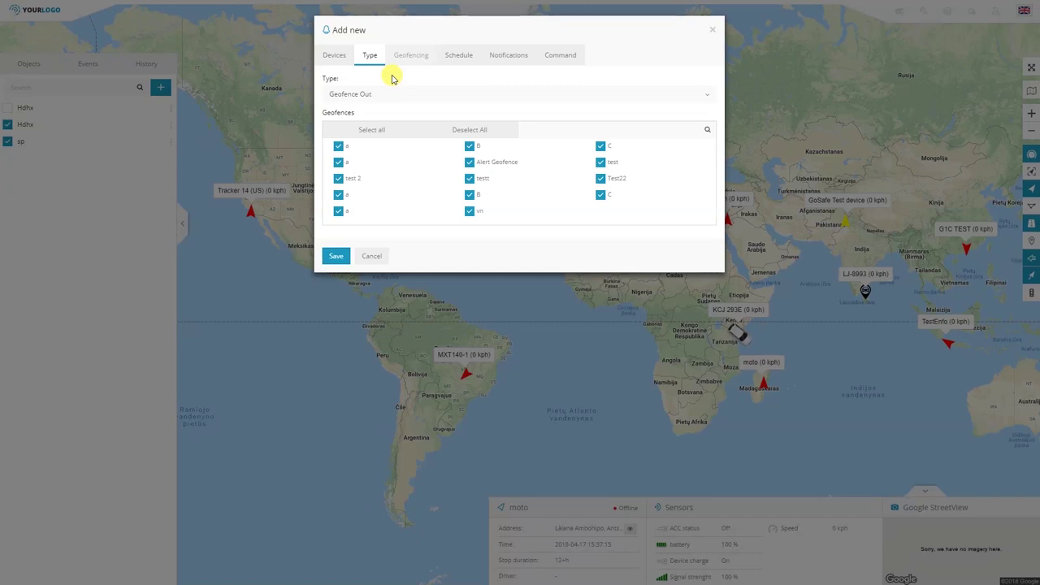
- Set the alert type back to Custom events and try the Zone in and Zone out geofencing options
click(406, 95)
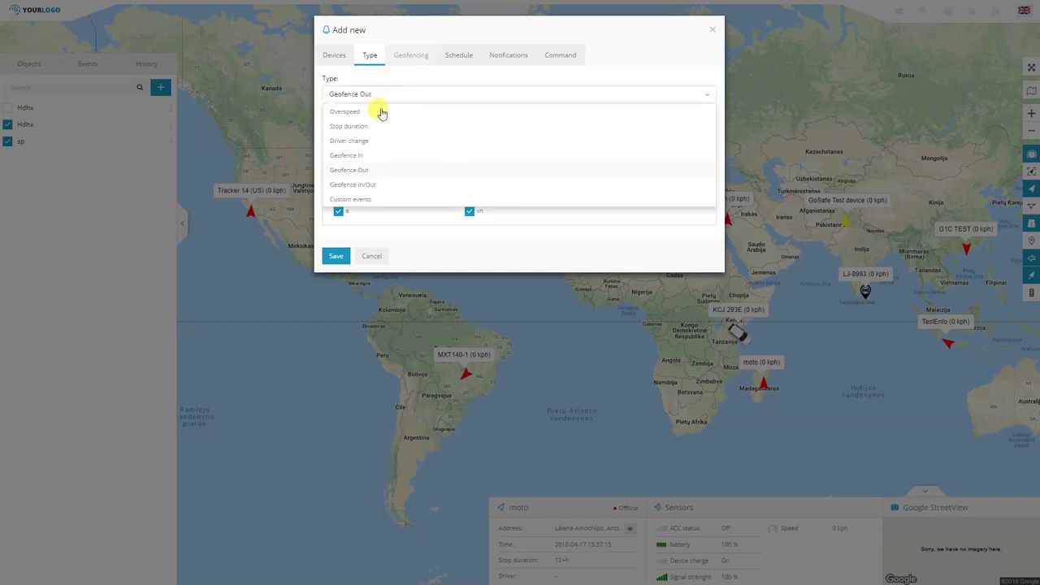
click(369, 201)
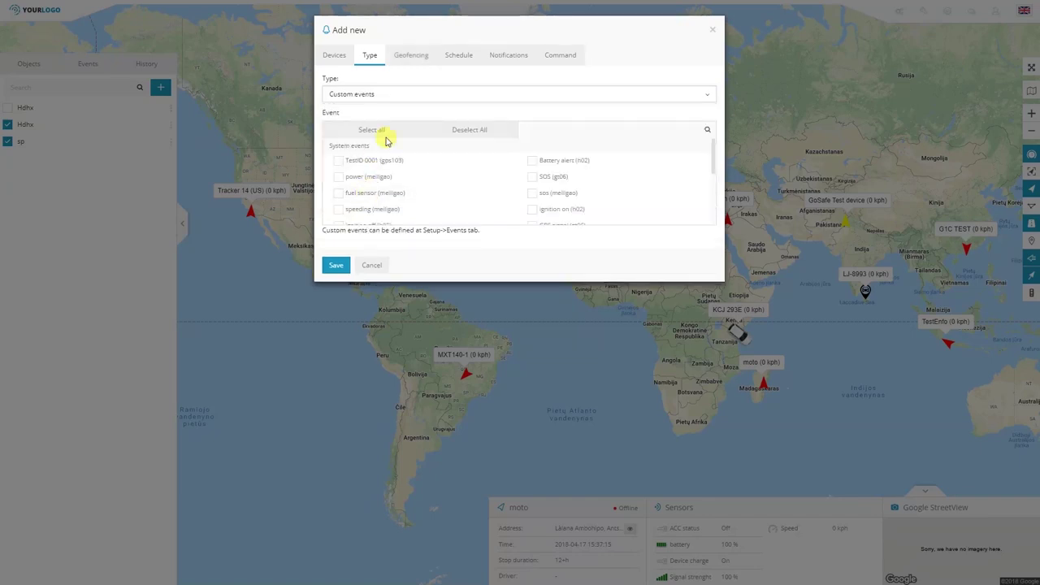
click(412, 60)
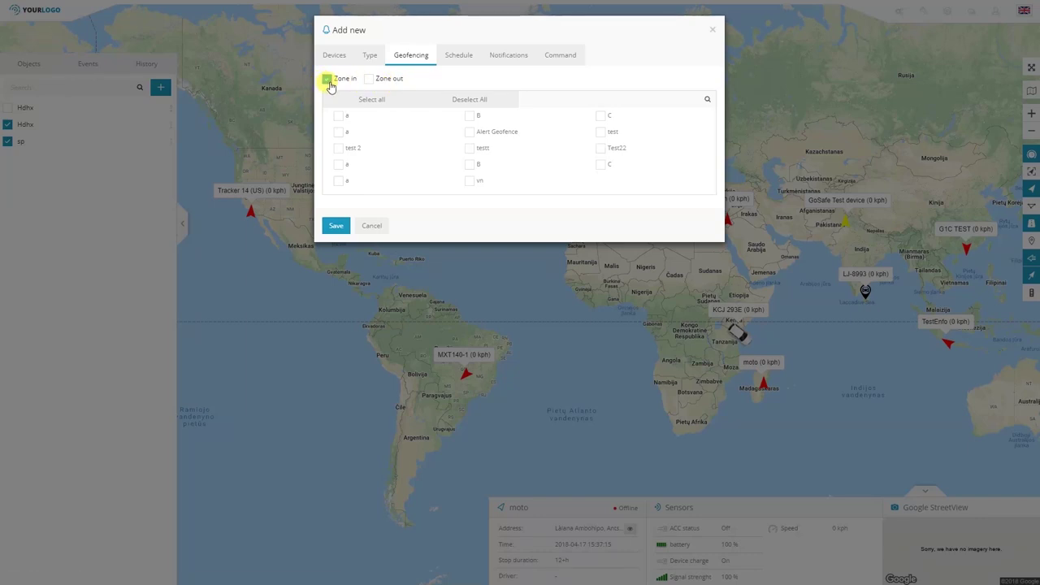
click(370, 80)
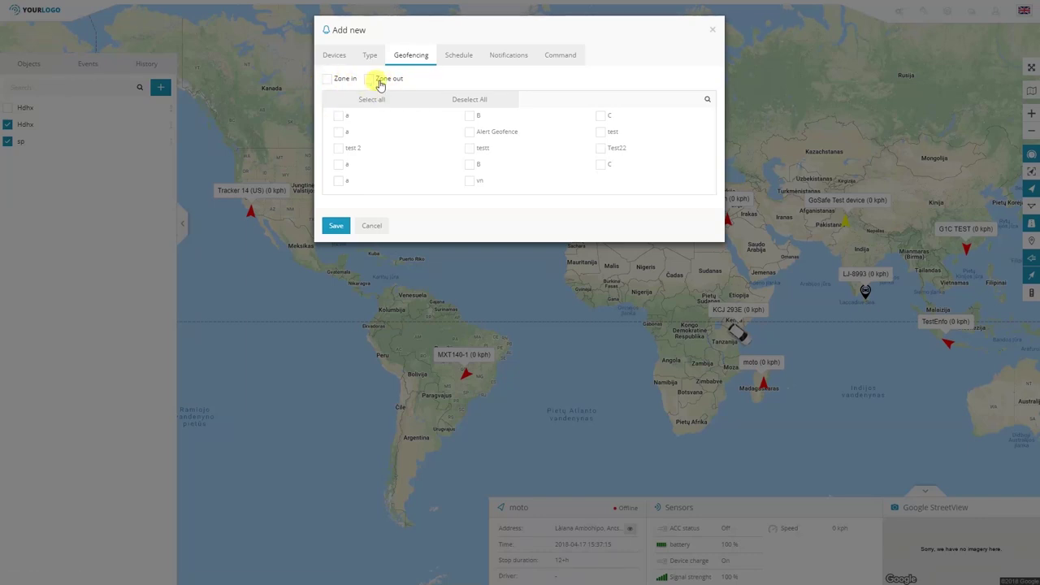
- Enable the alert's schedule and mark all hours of Monday, Tuesday and Saturday as active
click(457, 55)
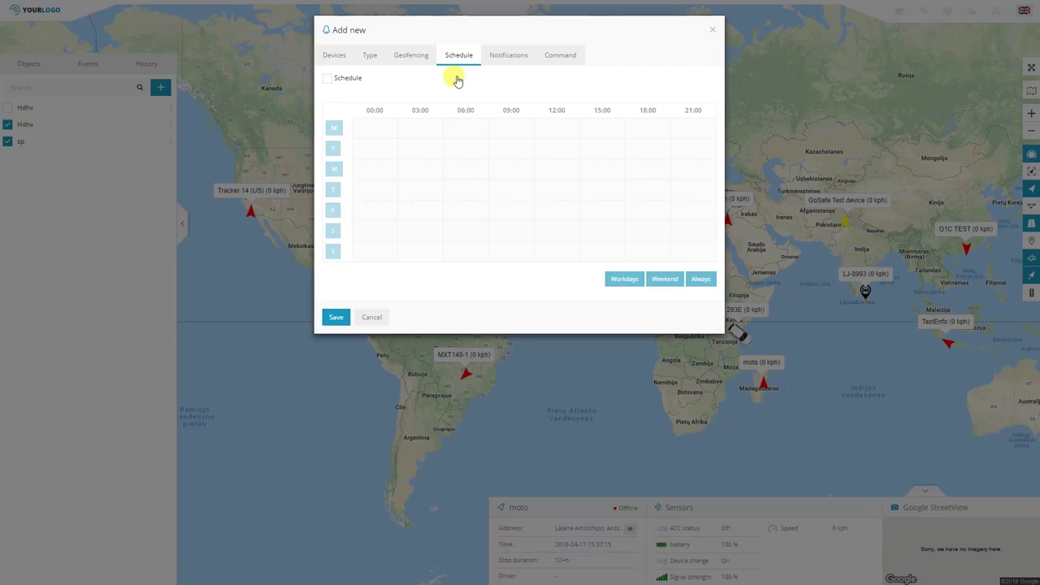
click(327, 79)
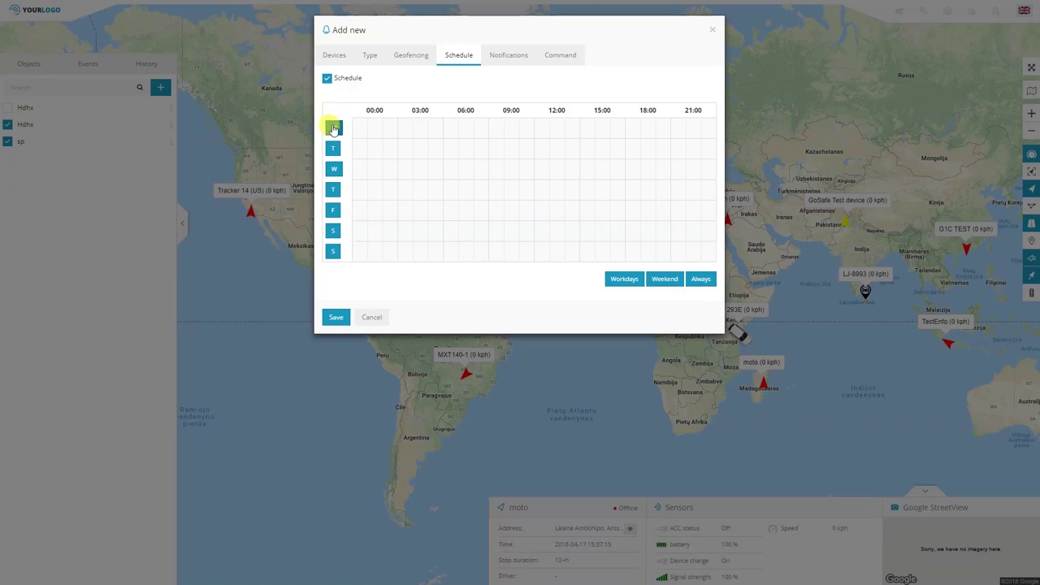
drag(357, 131, 397, 130)
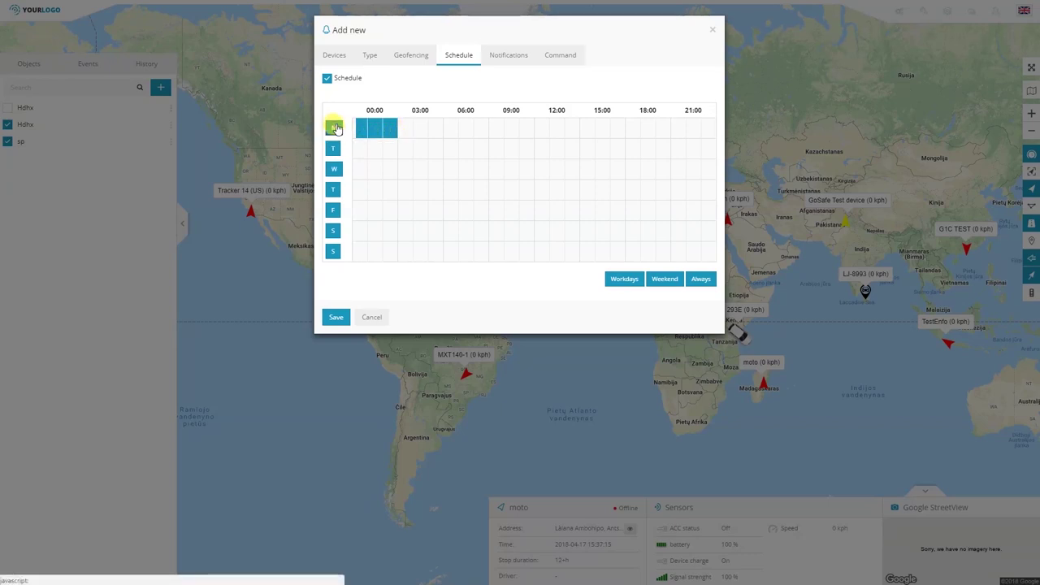
click(335, 130)
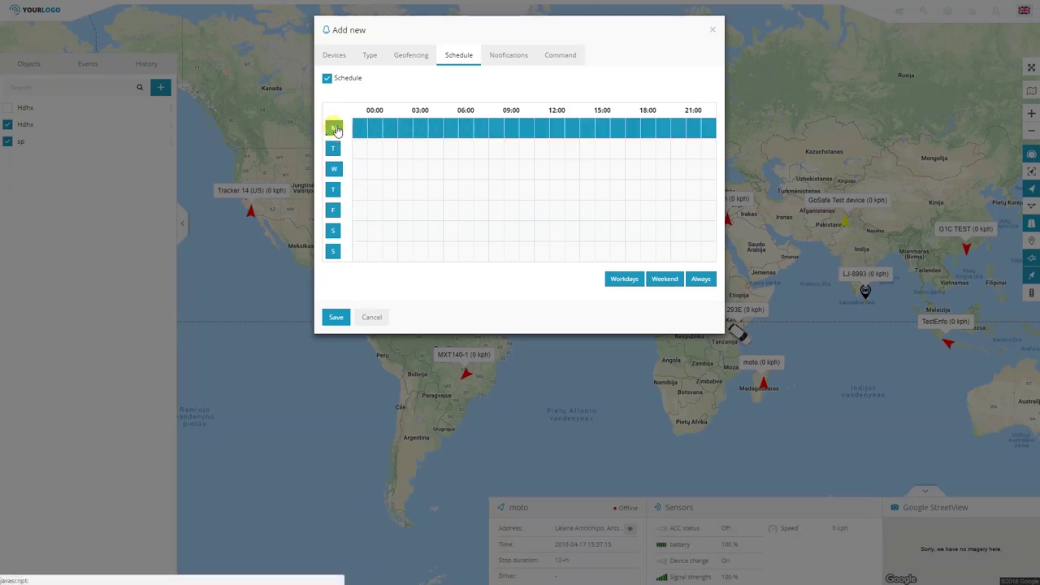
click(333, 149)
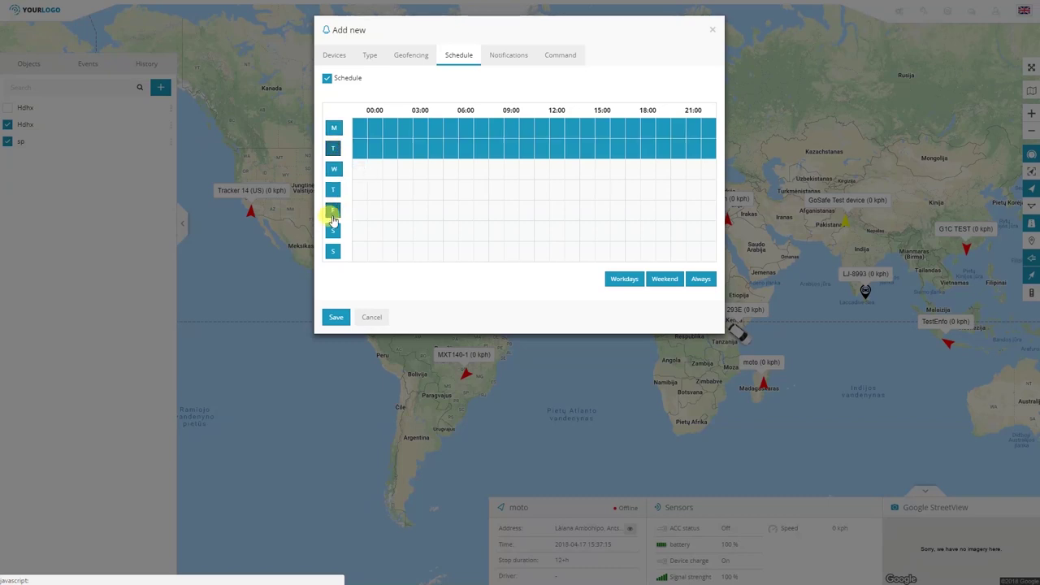
click(332, 233)
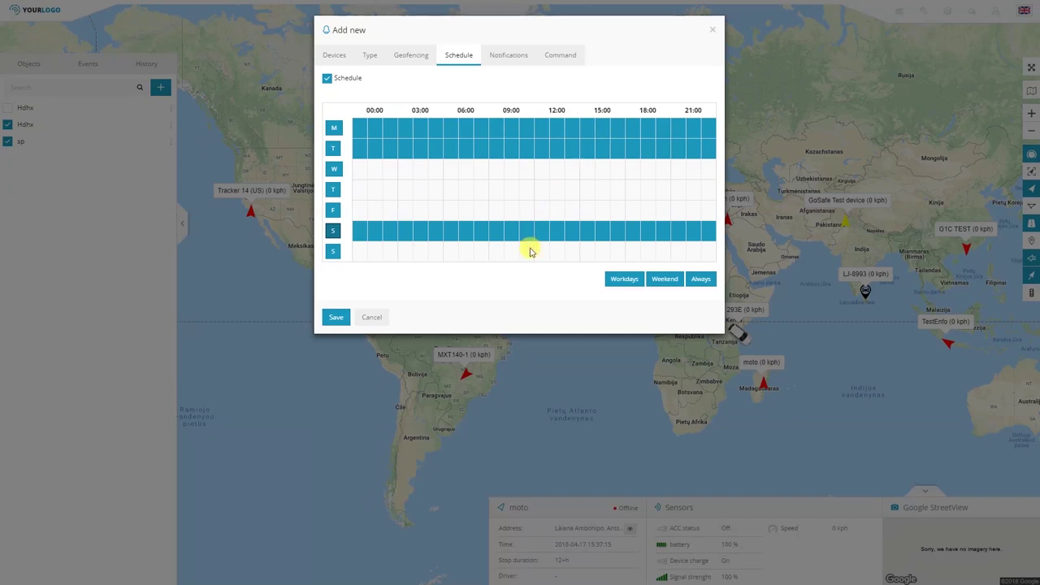
- Try the Weekend and Workdays presets on the alert schedule and turn the schedule off
click(663, 281)
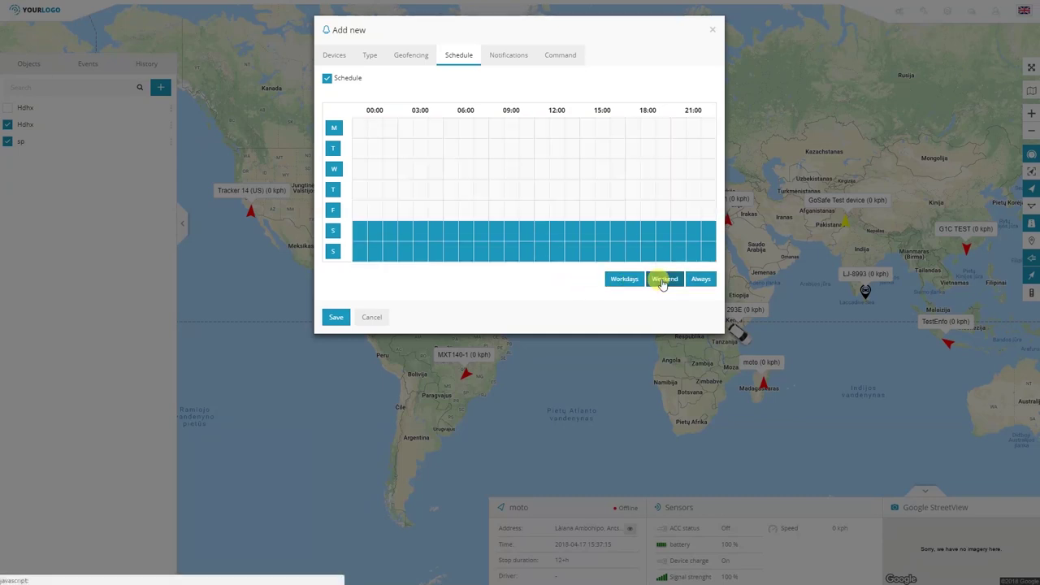
click(618, 281)
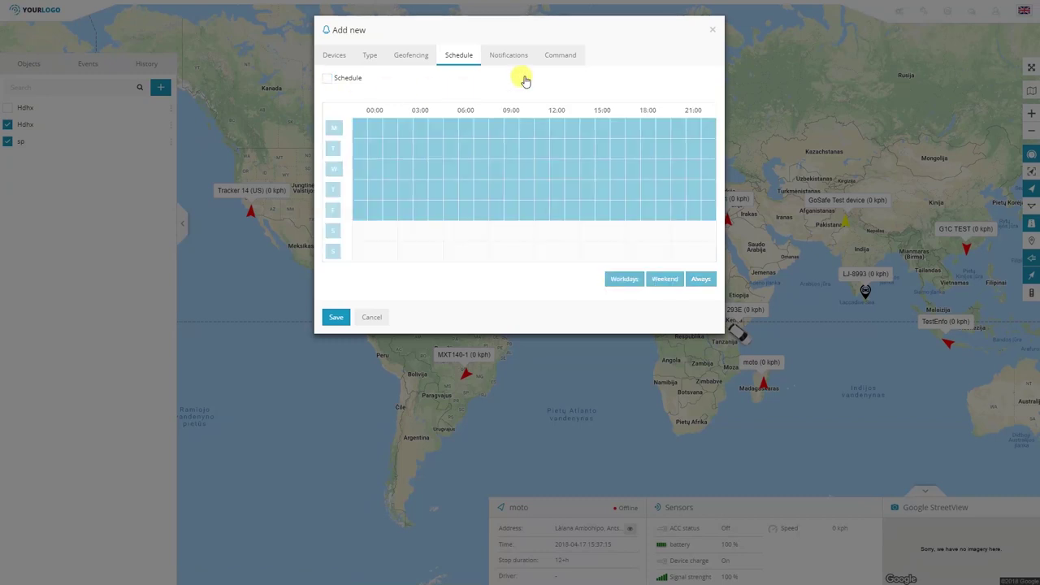
- Enable email, SMS and webhook notifications for the new alert, leaving their recipient and URL fields blank
click(503, 59)
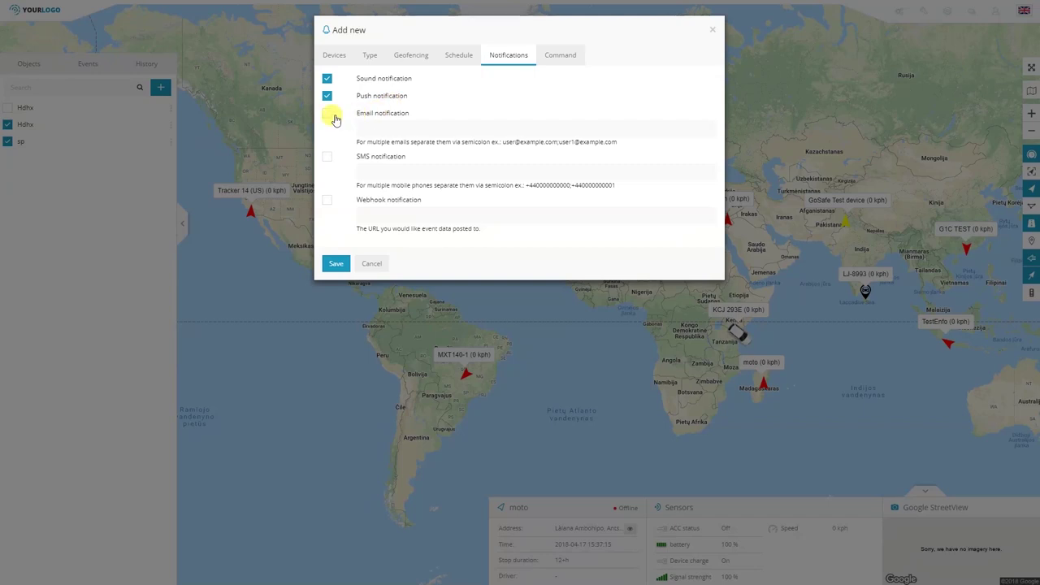
click(395, 127)
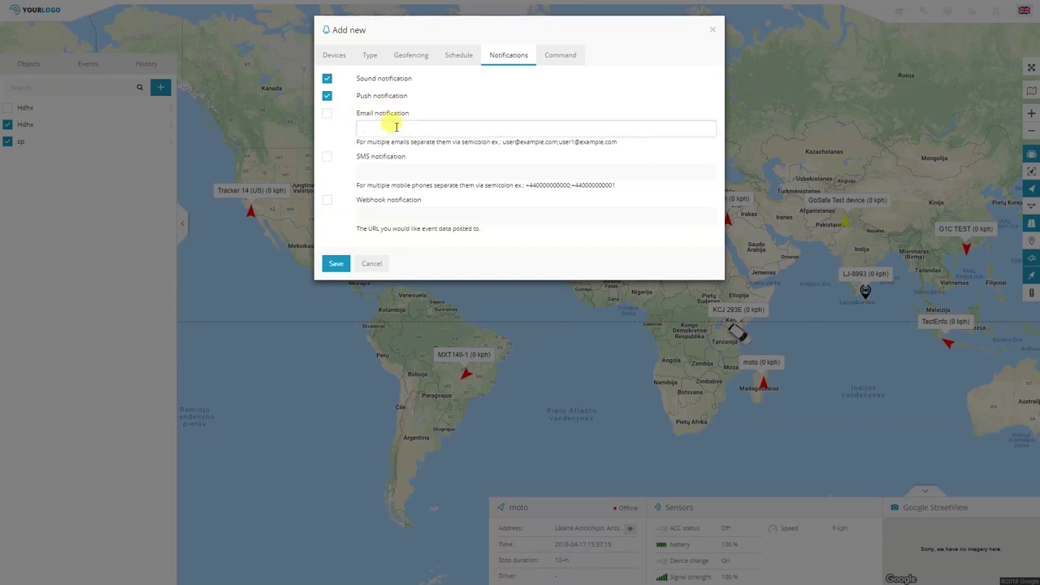
click(326, 114)
click(327, 157)
click(403, 165)
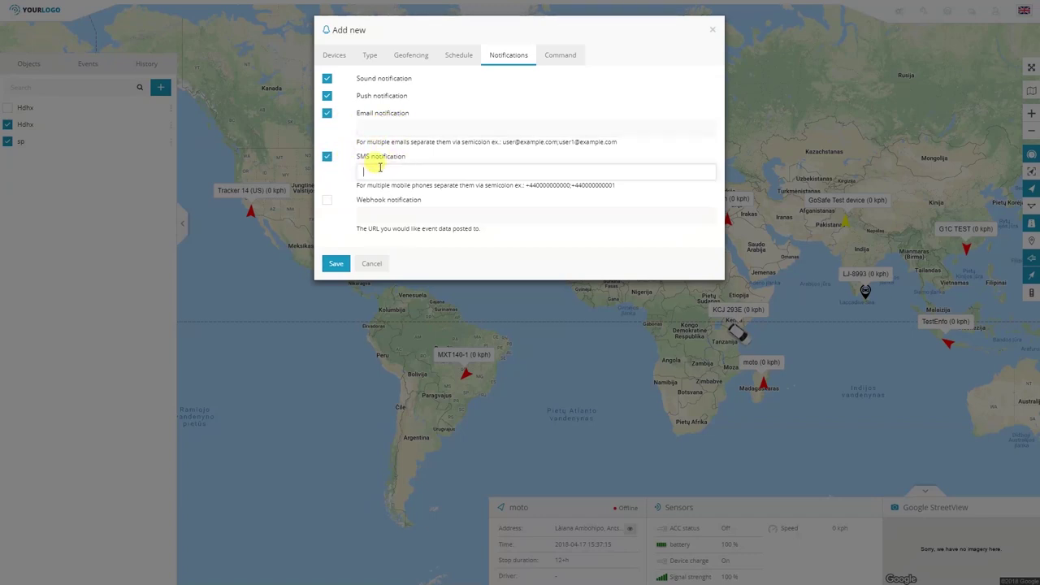
click(327, 200)
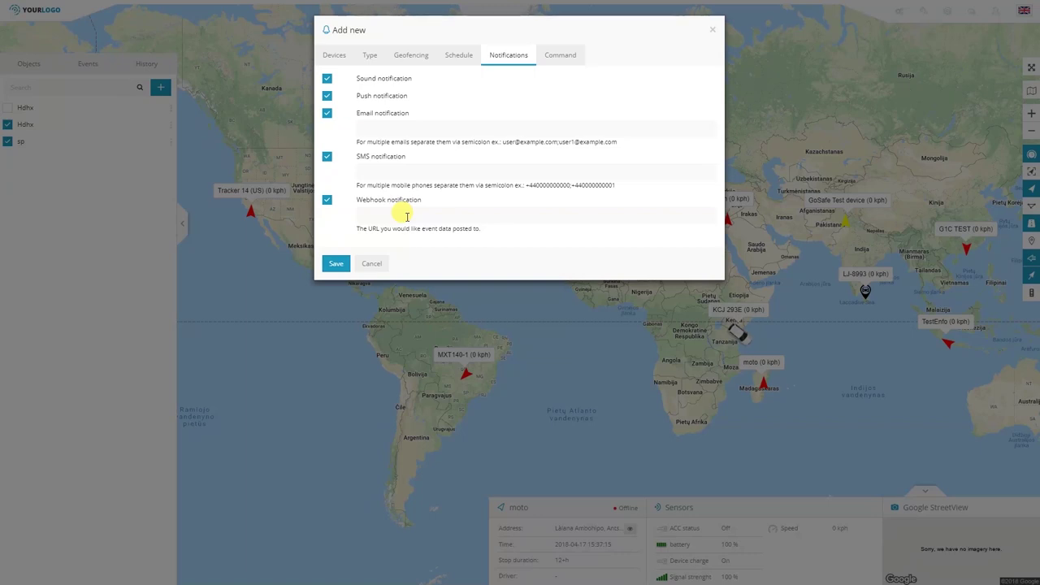
click(407, 215)
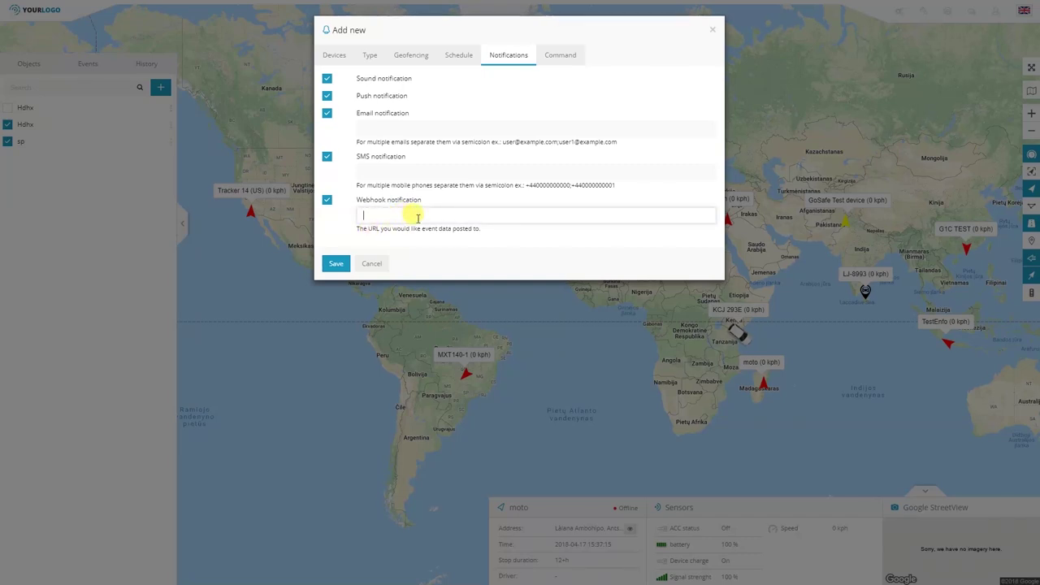
- Review the command types available for the alert and read the Tools: Alerts page of the online user manual
click(560, 55)
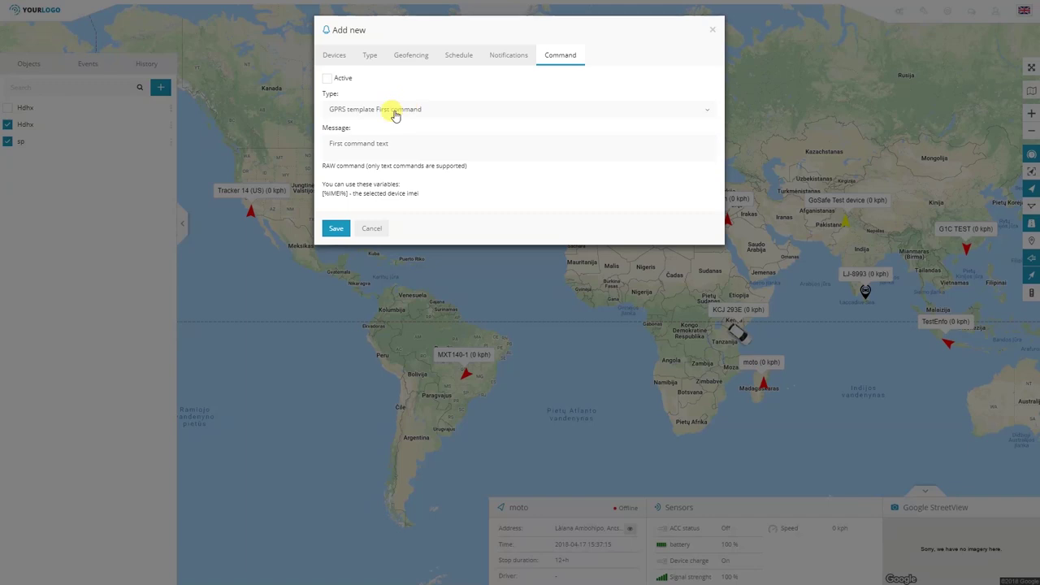
click(396, 109)
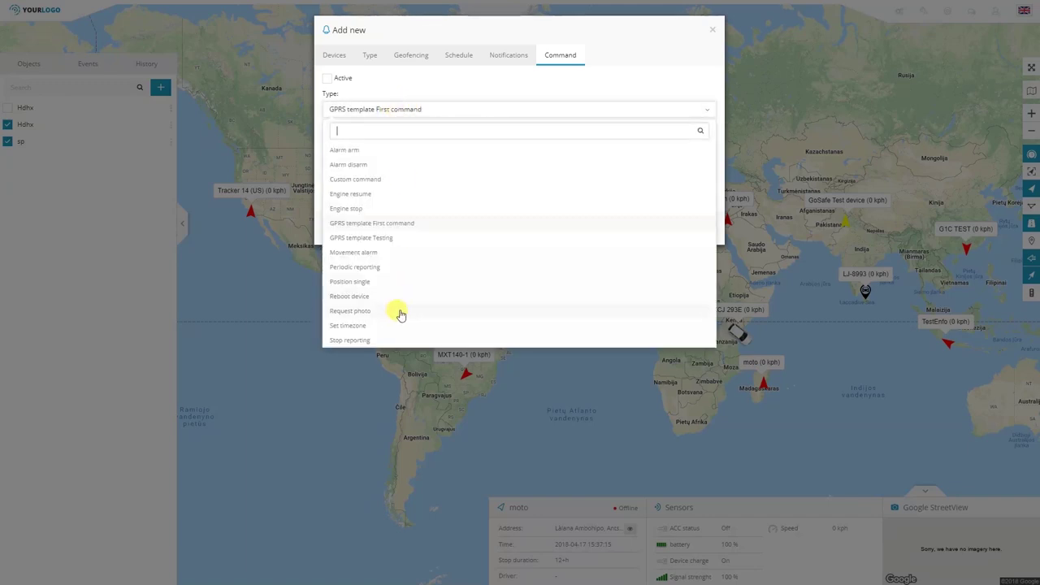
click(414, 94)
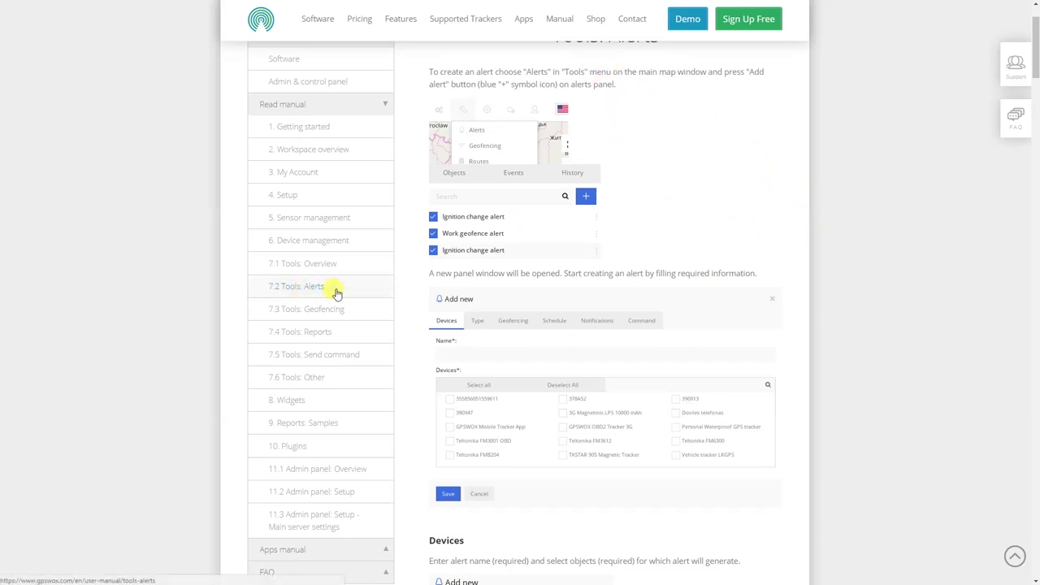
drag(1036, 45, 1036, 394)
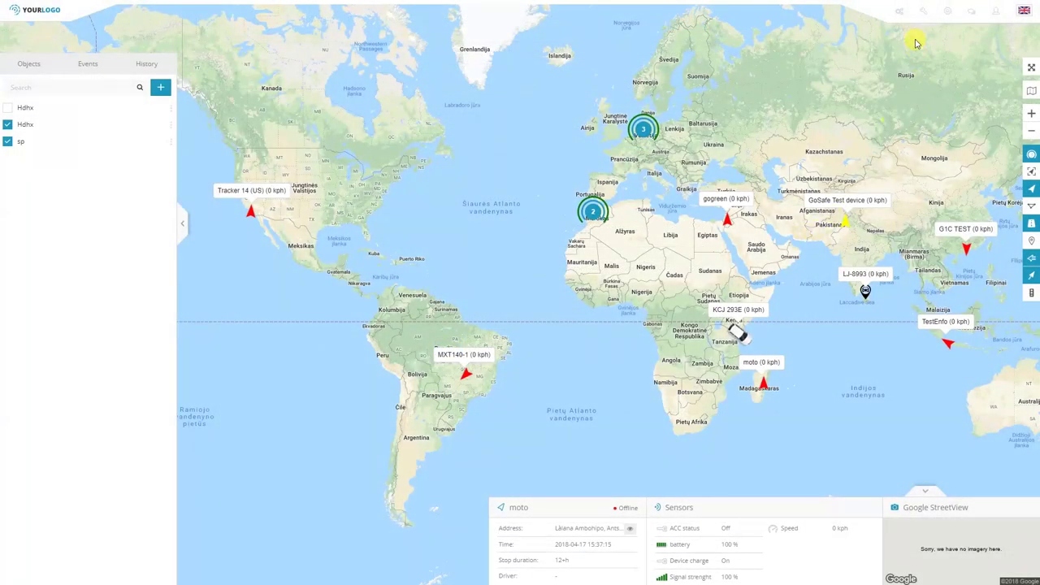
- Open the geofencing list and look at its export and import options
click(923, 11)
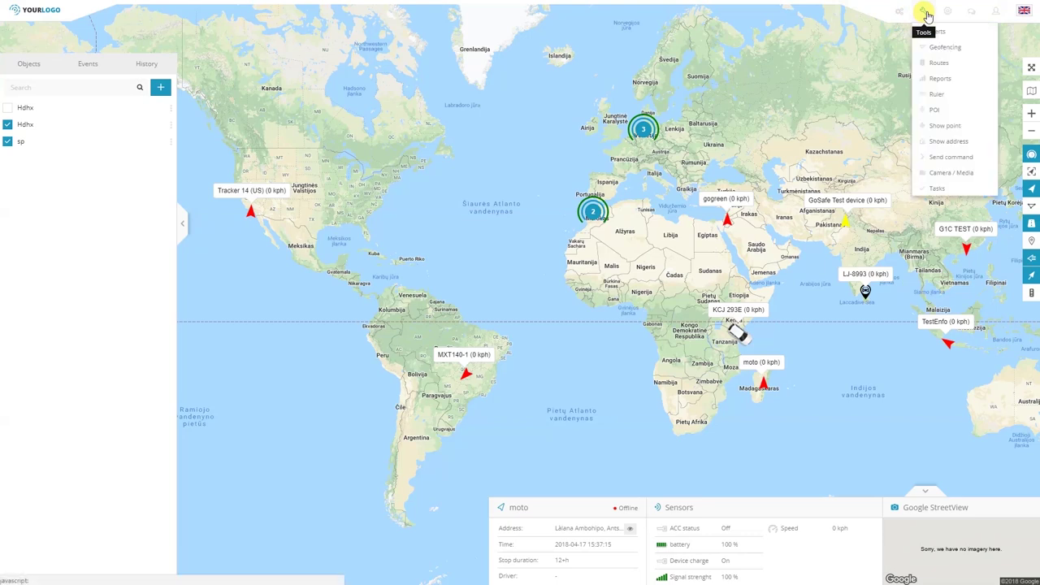
click(967, 48)
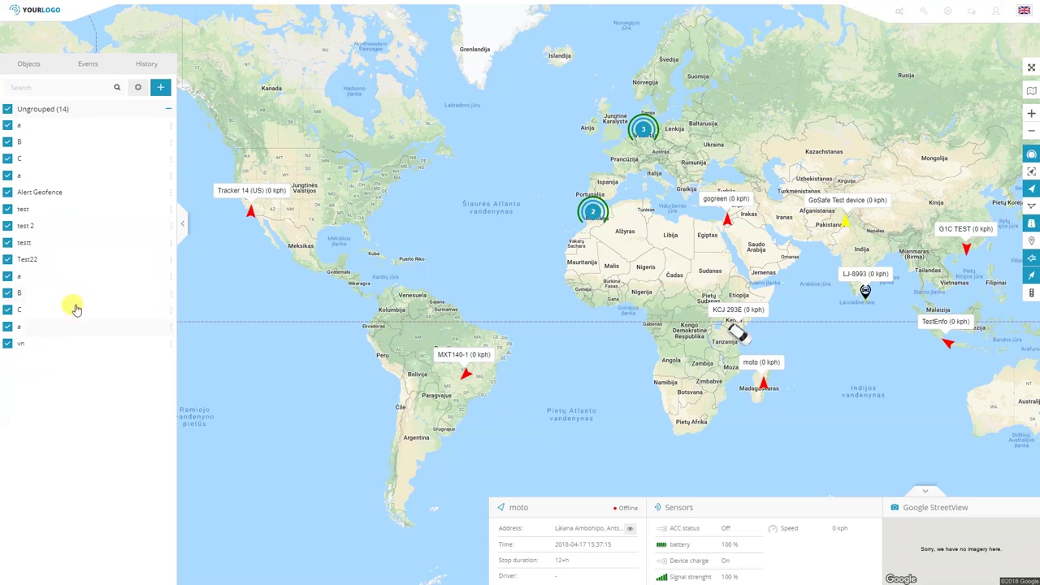
click(163, 90)
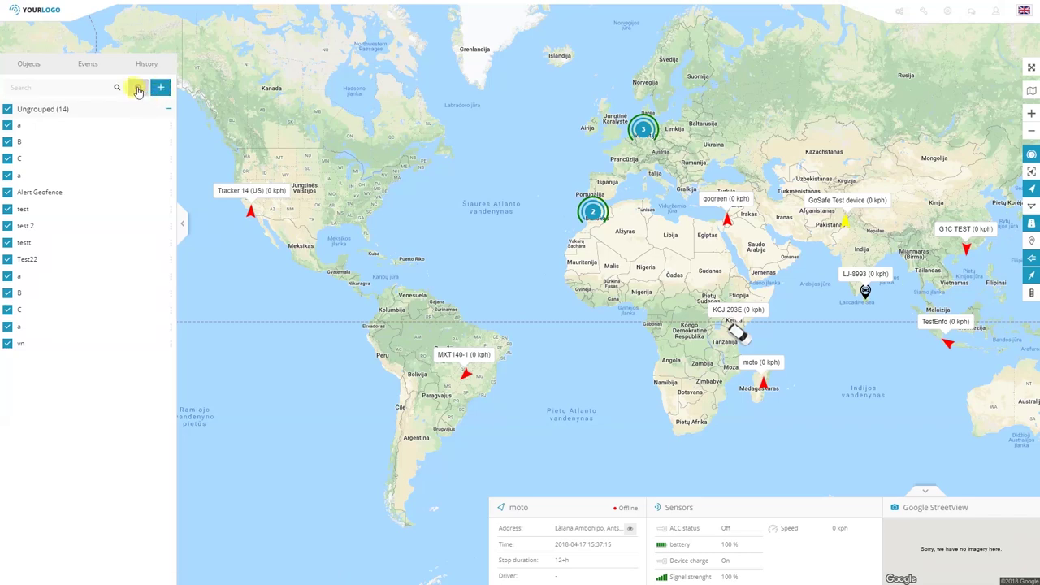
click(138, 89)
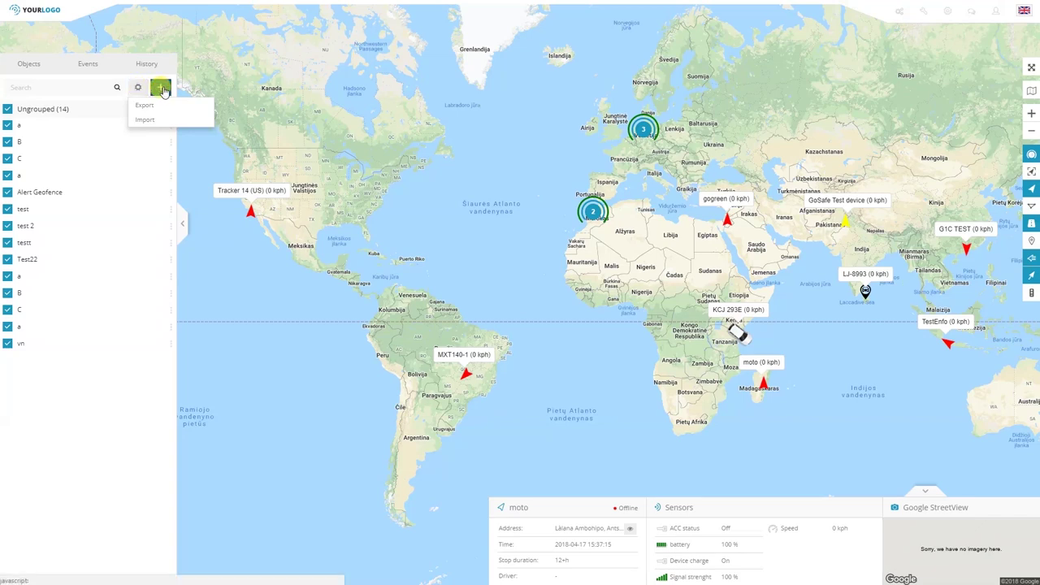
- Start a new geofence and draw a closed polygon around Niger on the map
click(162, 88)
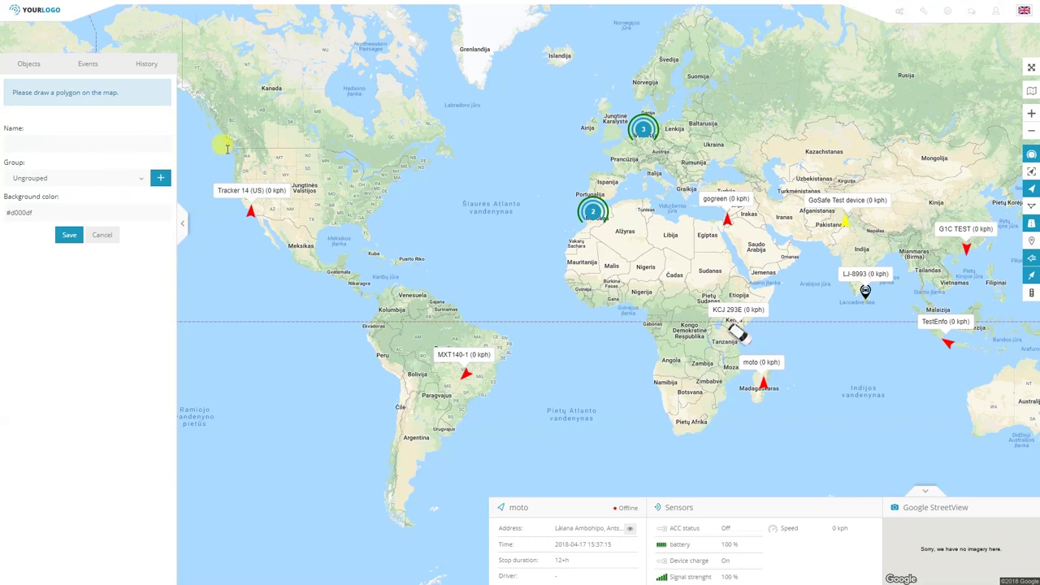
click(613, 255)
click(674, 250)
click(650, 229)
click(613, 256)
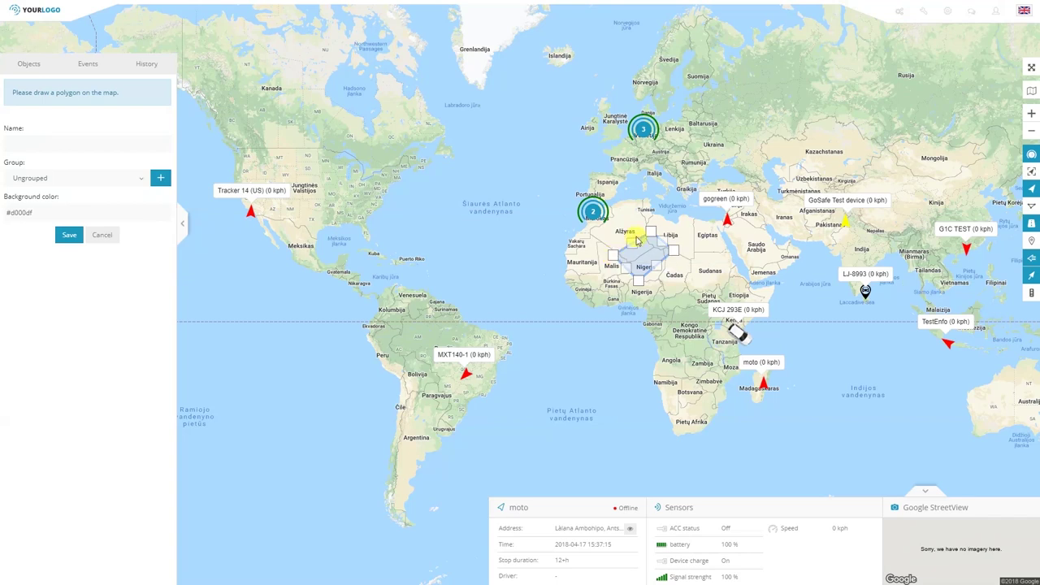
- Name the geofence My geofence and keep it in the Ungrouped group
click(43, 142)
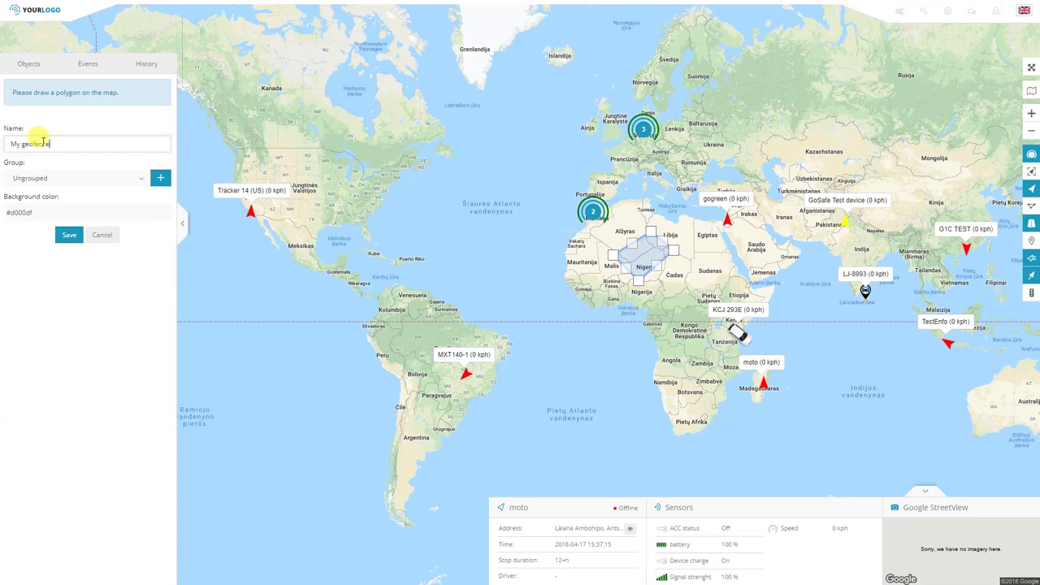
click(138, 181)
click(138, 183)
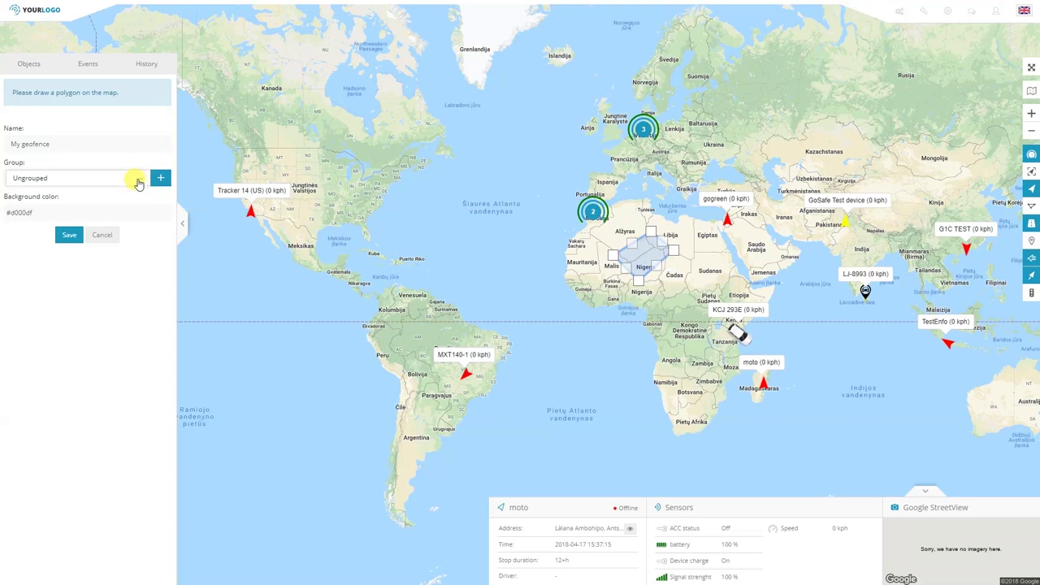
click(65, 183)
click(51, 180)
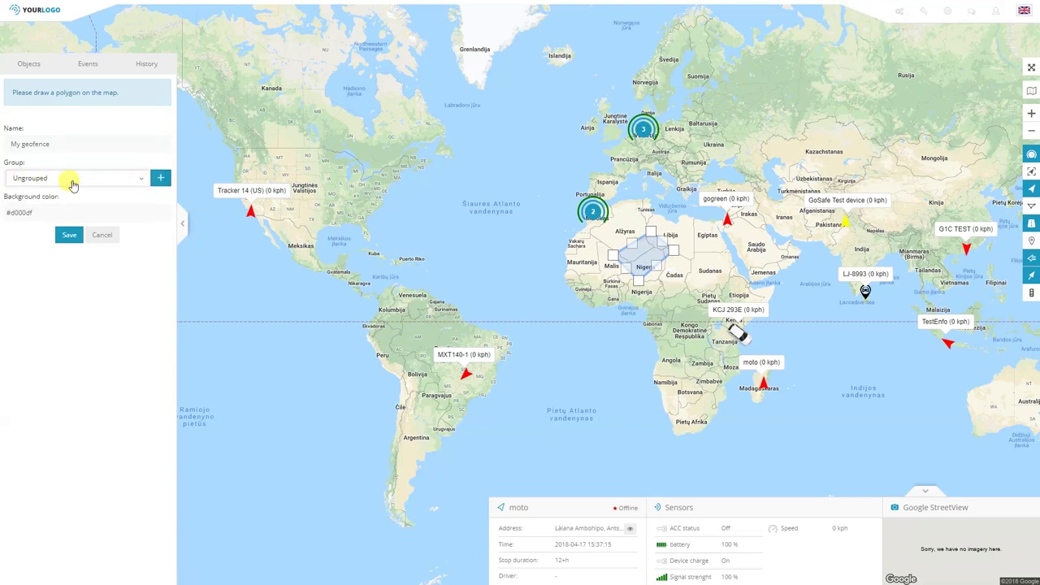
- Examine the name fields of the geofence group editor and leave it without saving
click(161, 179)
click(406, 60)
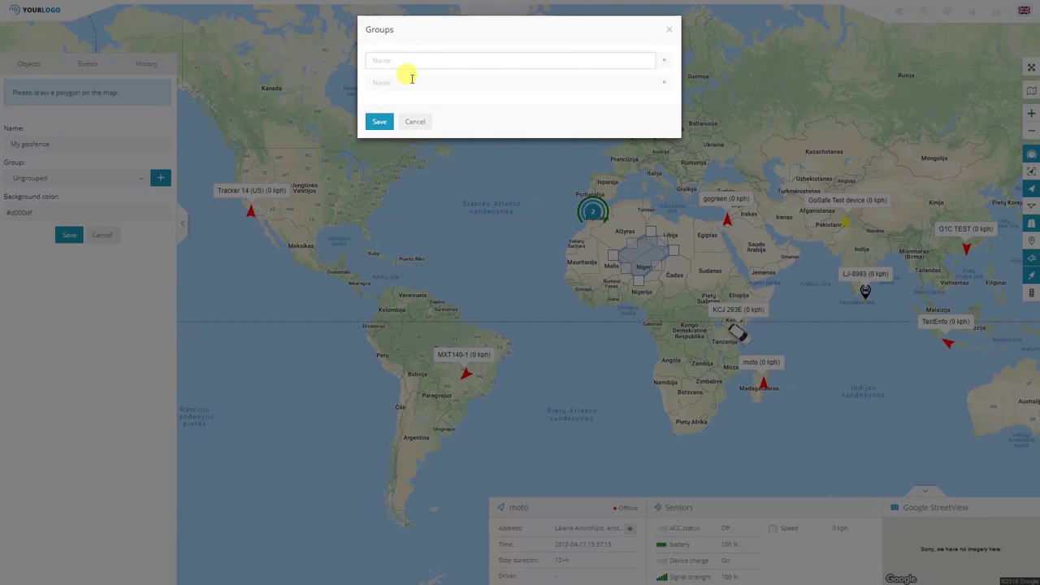
click(411, 81)
click(399, 60)
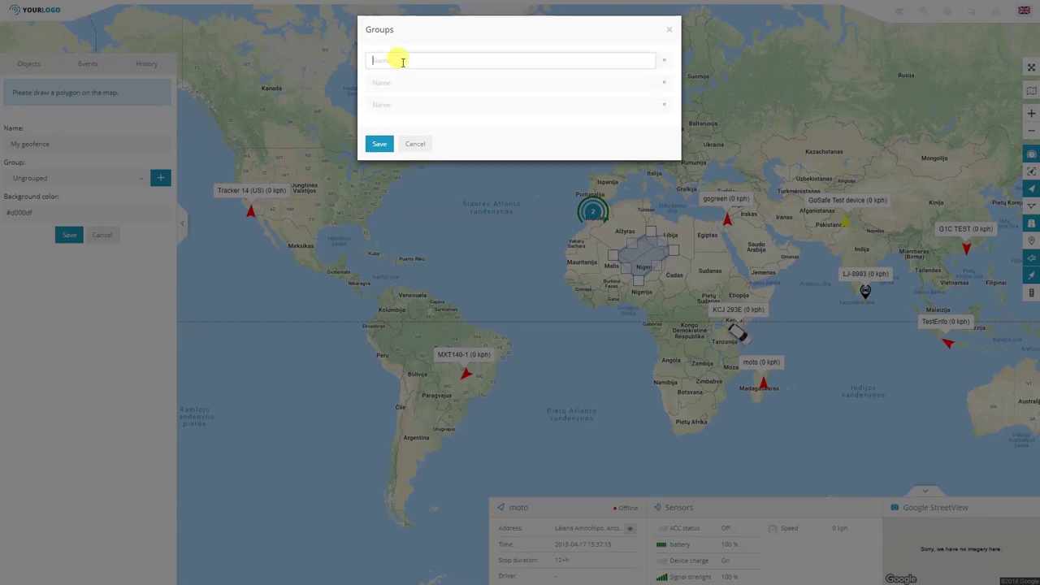
click(408, 144)
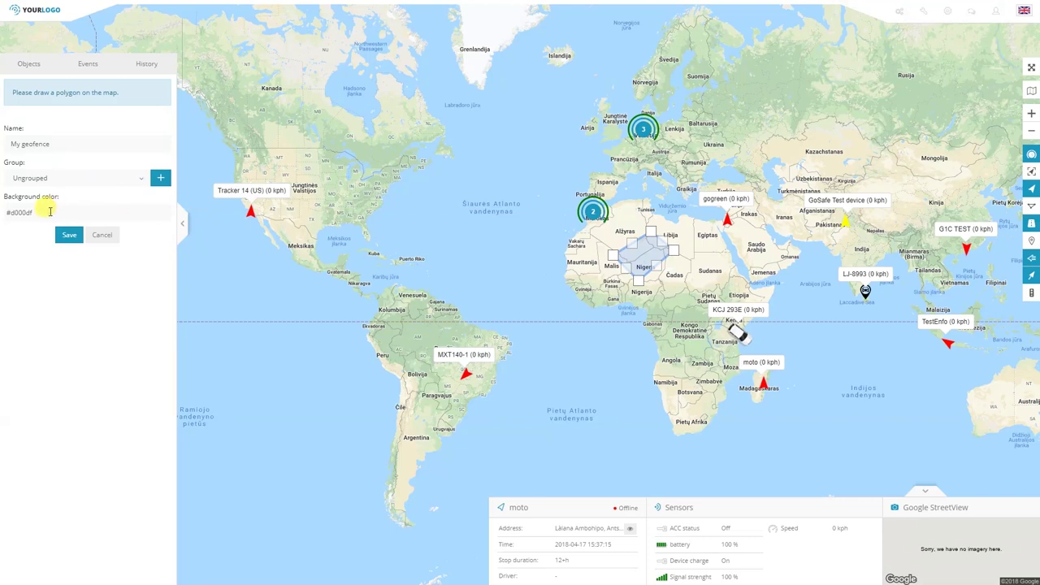
- Set the geofence's background color to green #13ed36 and save the geofence
click(138, 229)
drag(139, 231, 154, 259)
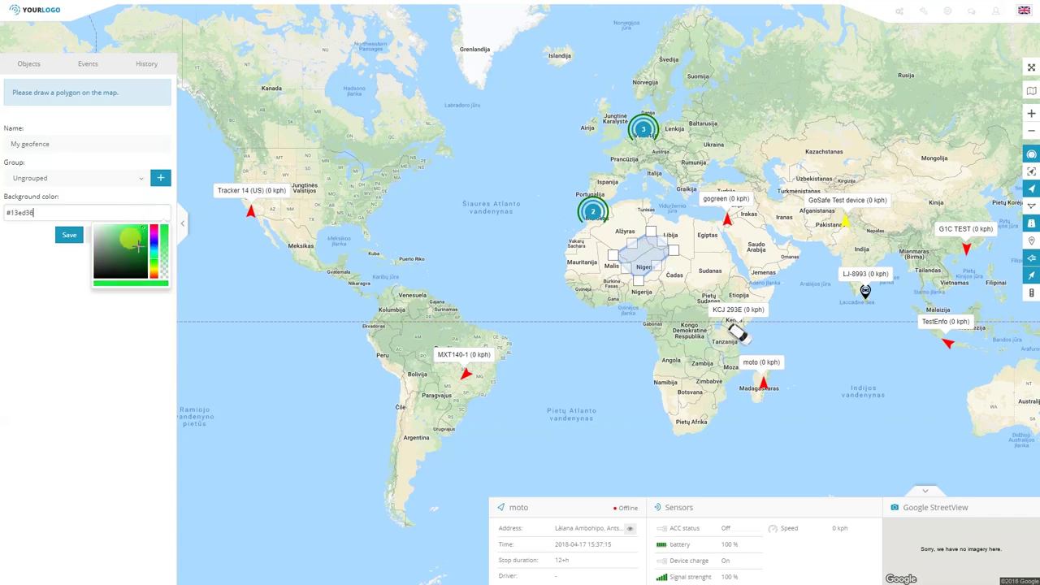
click(36, 285)
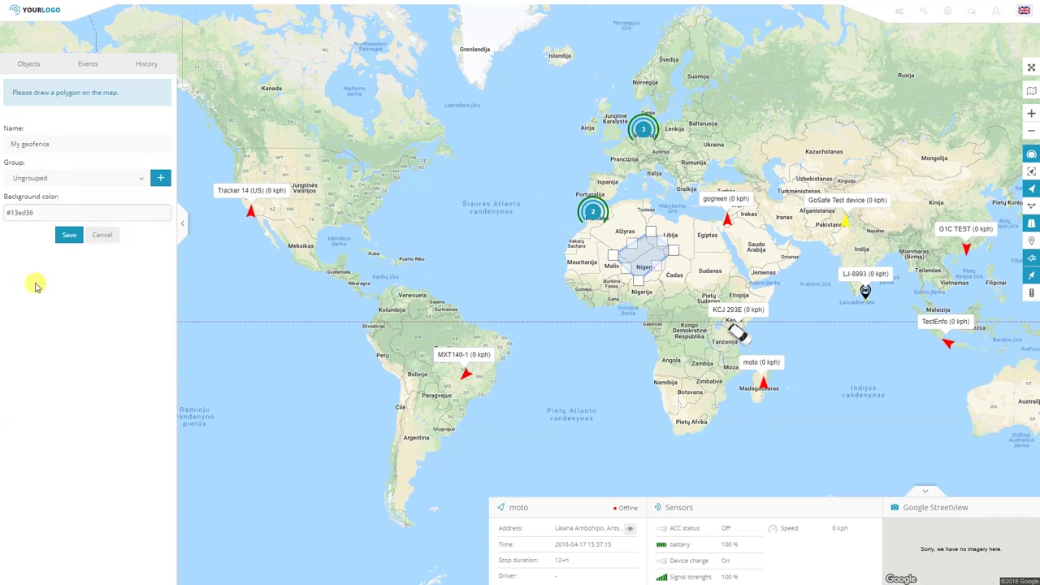
click(70, 235)
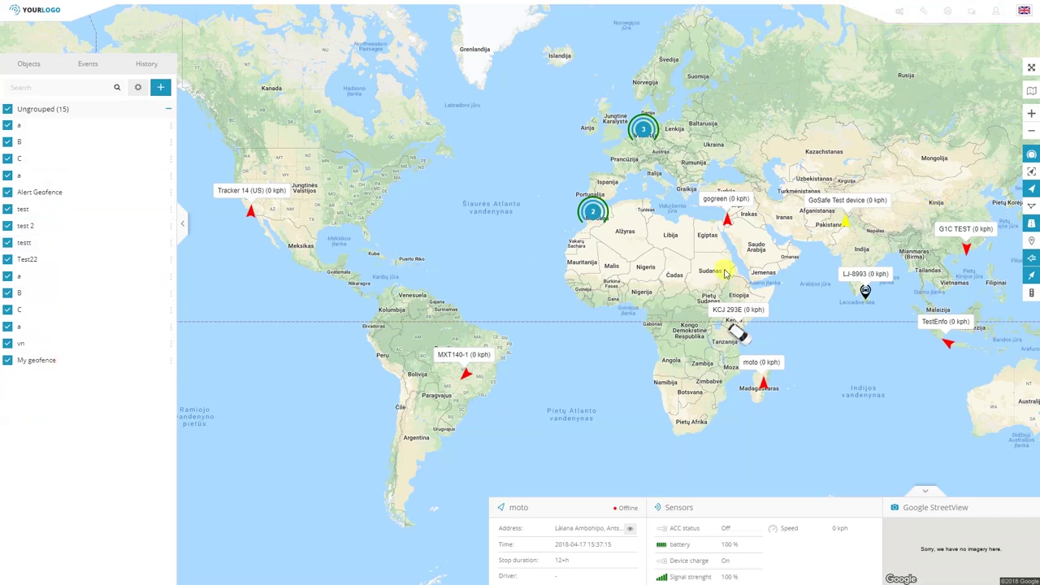
- Start a new route and draw a three-point line on the map from the Niger border area to Libya
click(1031, 211)
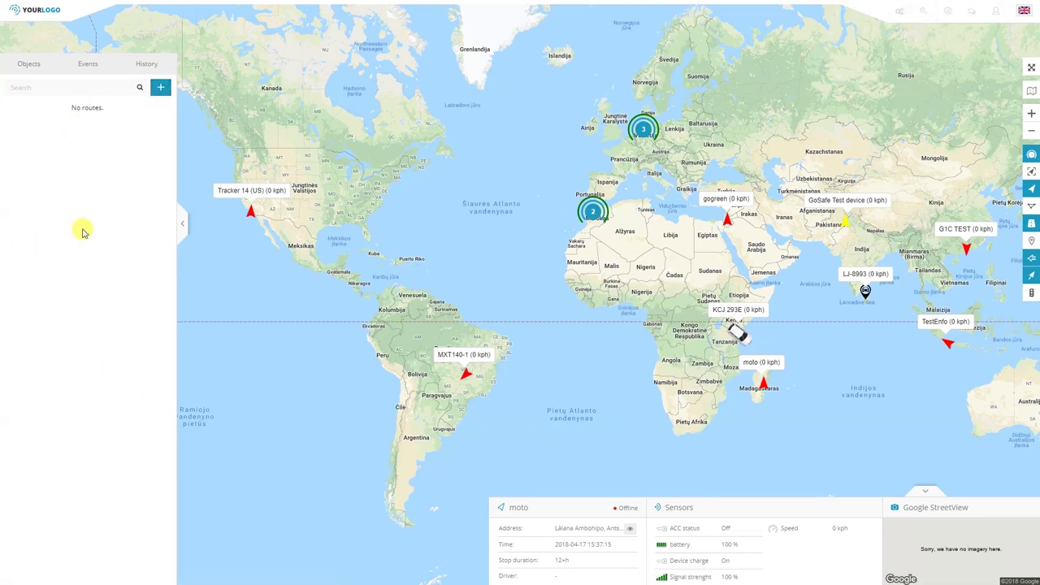
click(160, 89)
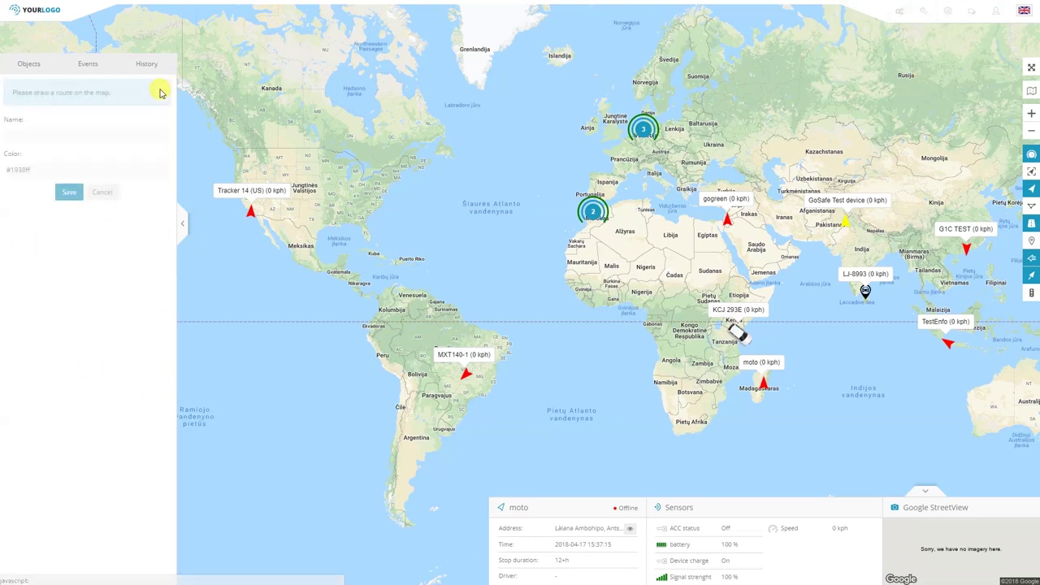
click(632, 260)
click(644, 248)
click(671, 241)
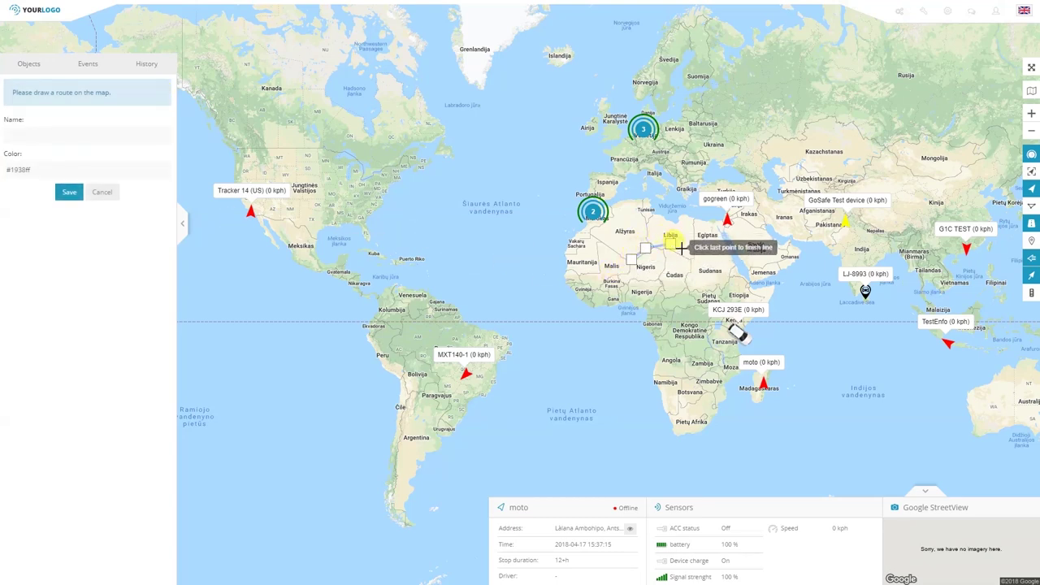
double_click(692, 260)
click(42, 133)
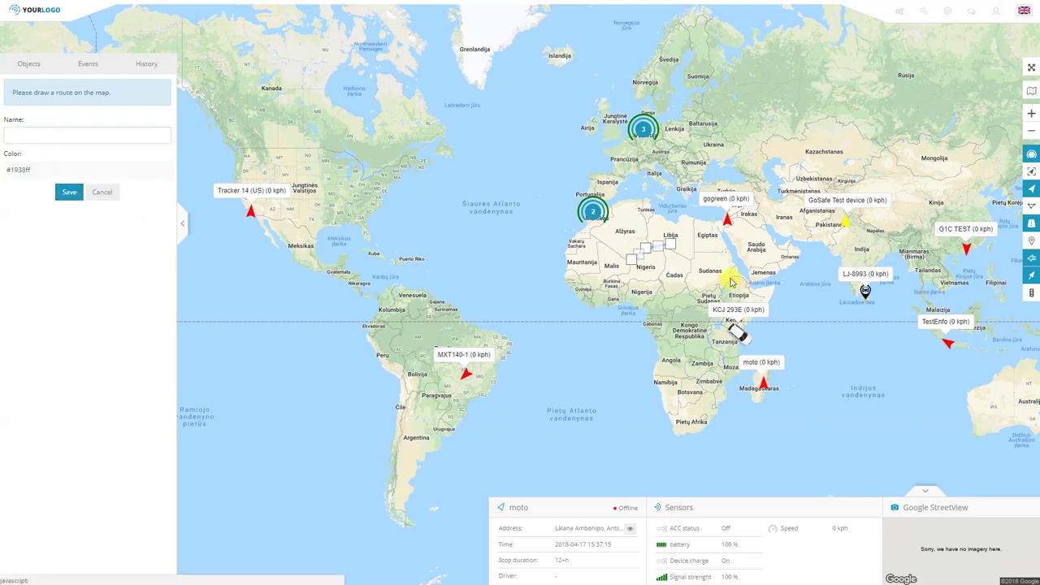
click(632, 258)
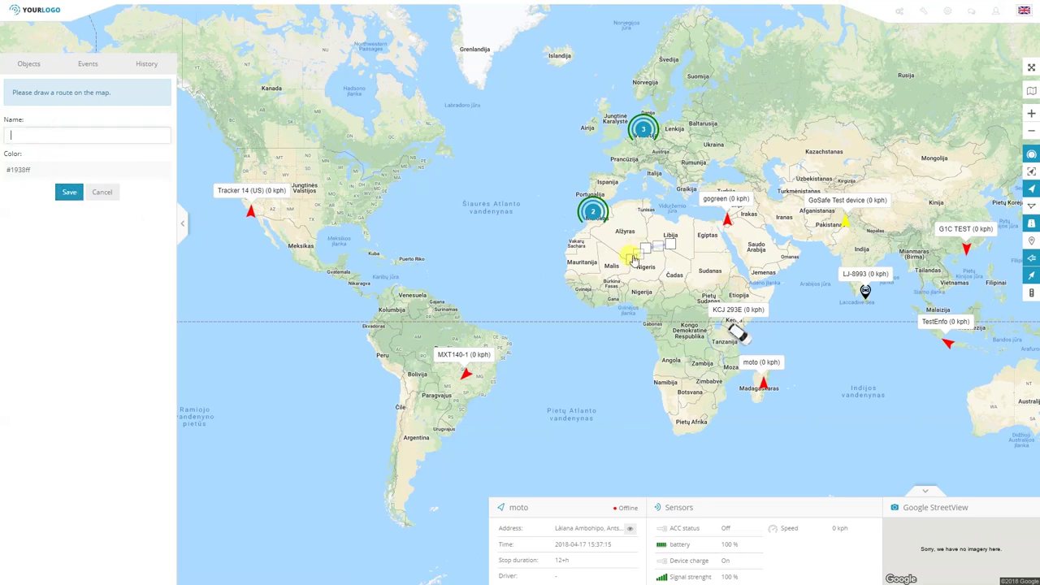
- Start a new report titled Fuel report and look through the available report types
click(923, 10)
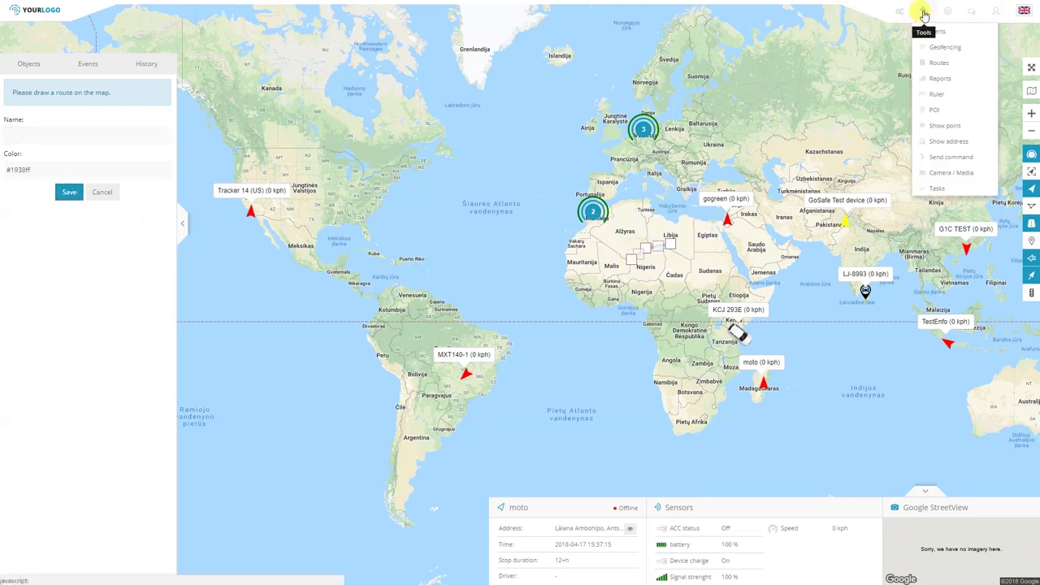
click(954, 79)
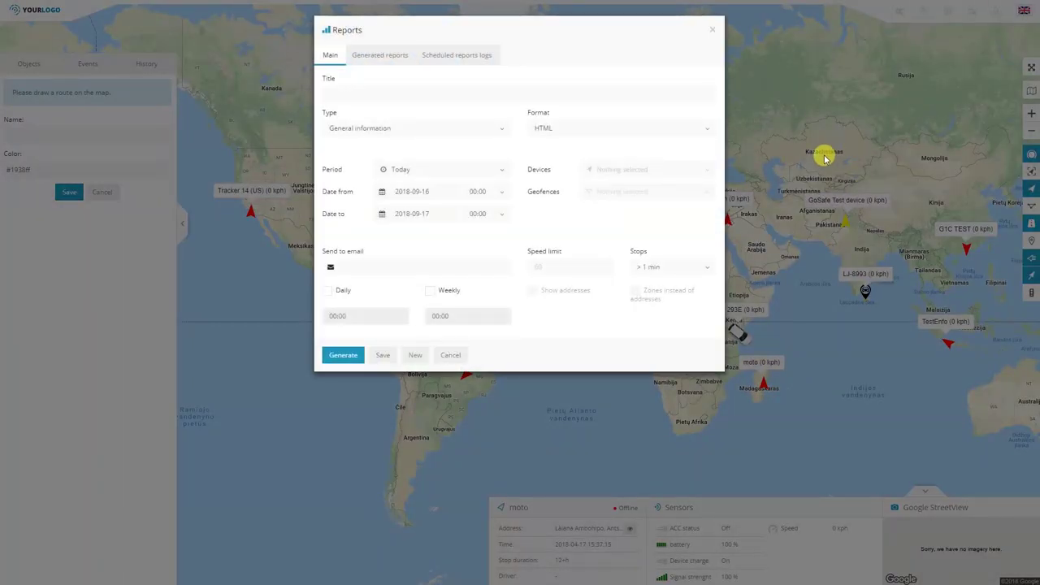
click(350, 91)
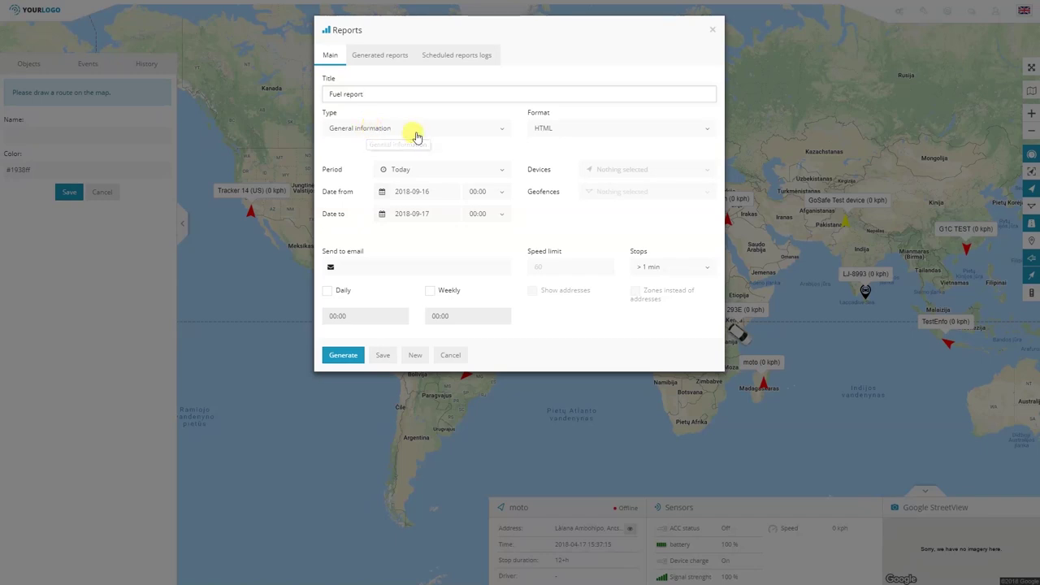
click(418, 136)
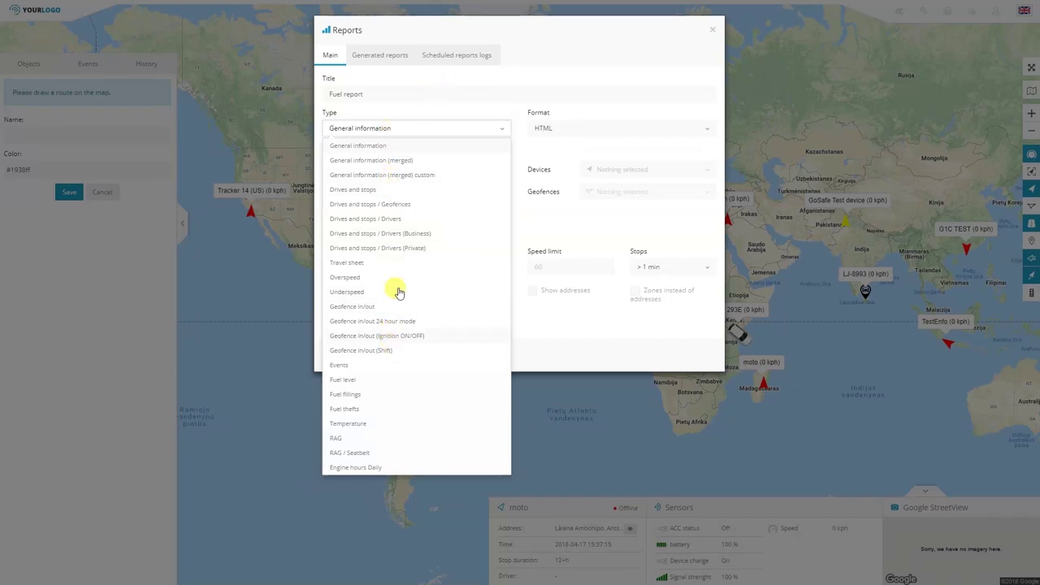
click(390, 118)
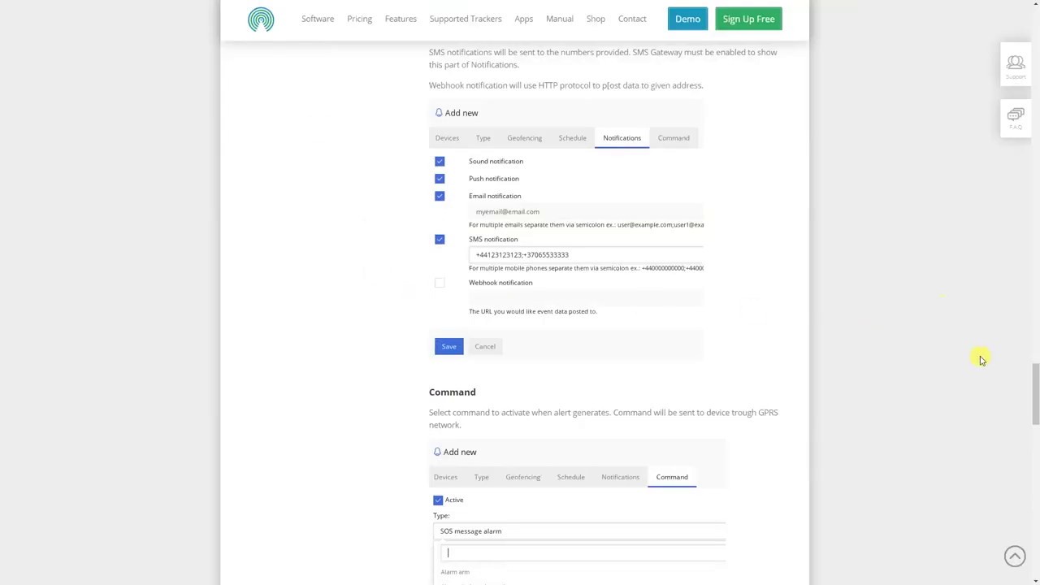
- Switch to the GPSWOX online manual and view its Tools: Reports page
drag(1034, 382, 1013, 46)
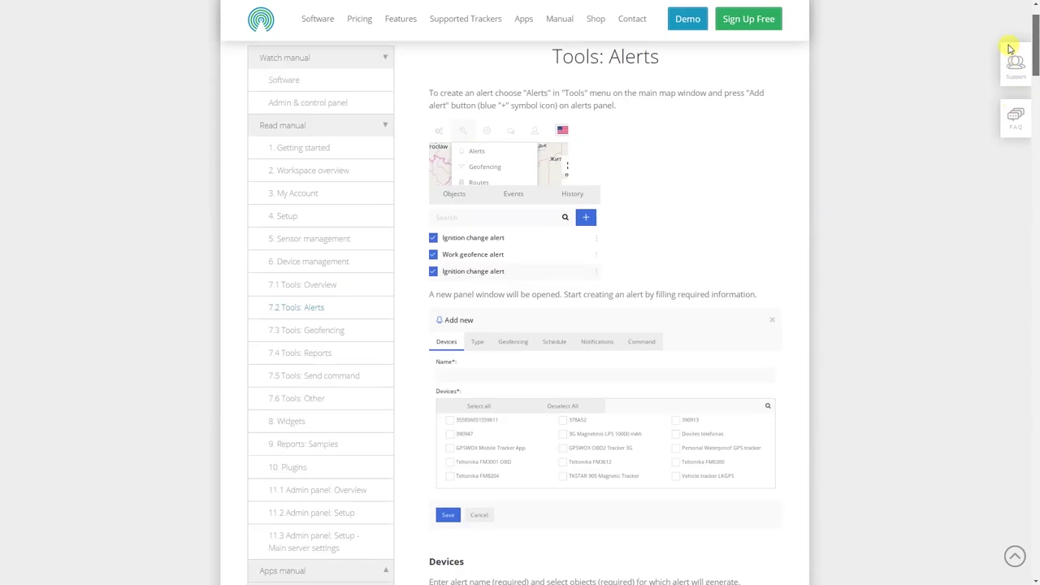
click(324, 355)
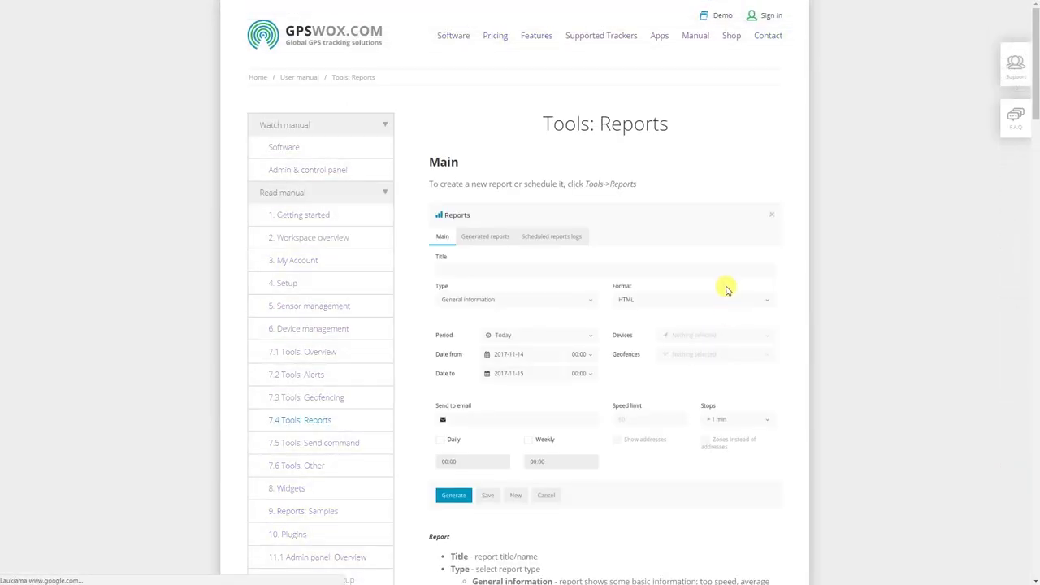
scroll(856, 247, down, 1)
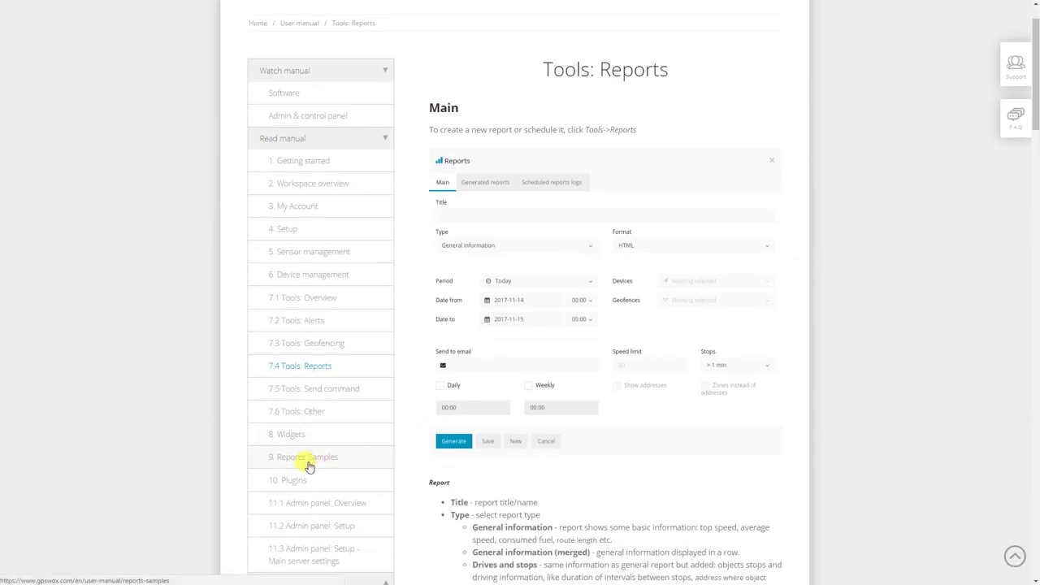
- Examine the Reports: Samples manual page, from the Events sample through the fuel and general information reports to Geofence in/out
click(309, 458)
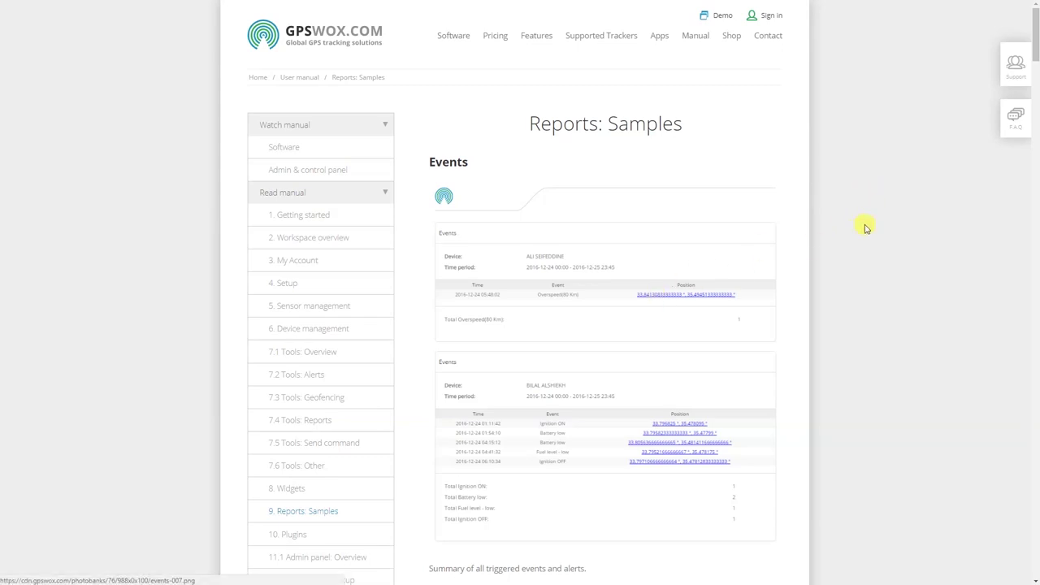
scroll(863, 213, down, 5)
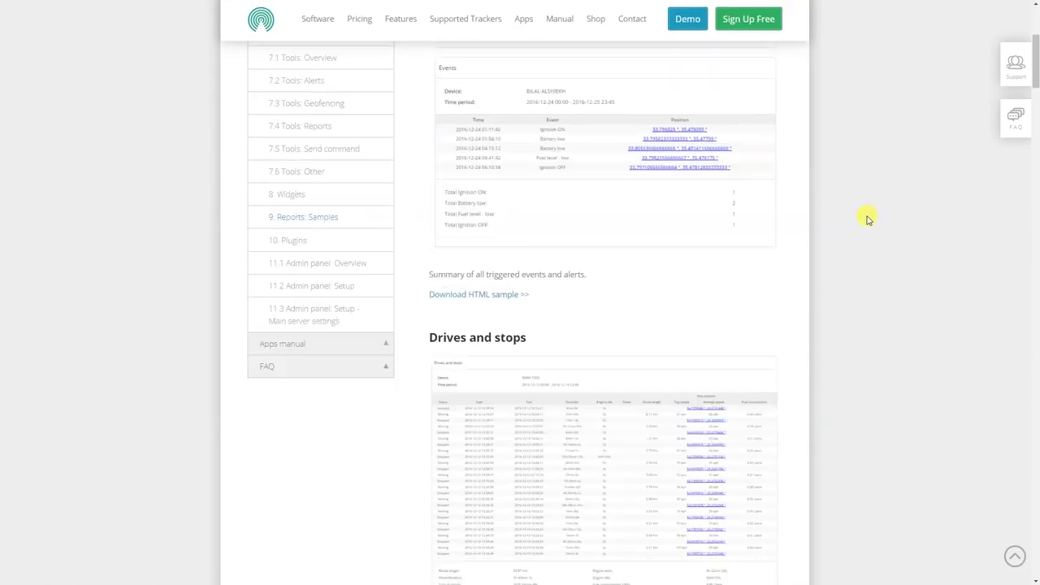
scroll(868, 215, up, 3)
scroll(868, 213, up, 3)
scroll(870, 215, down, 8)
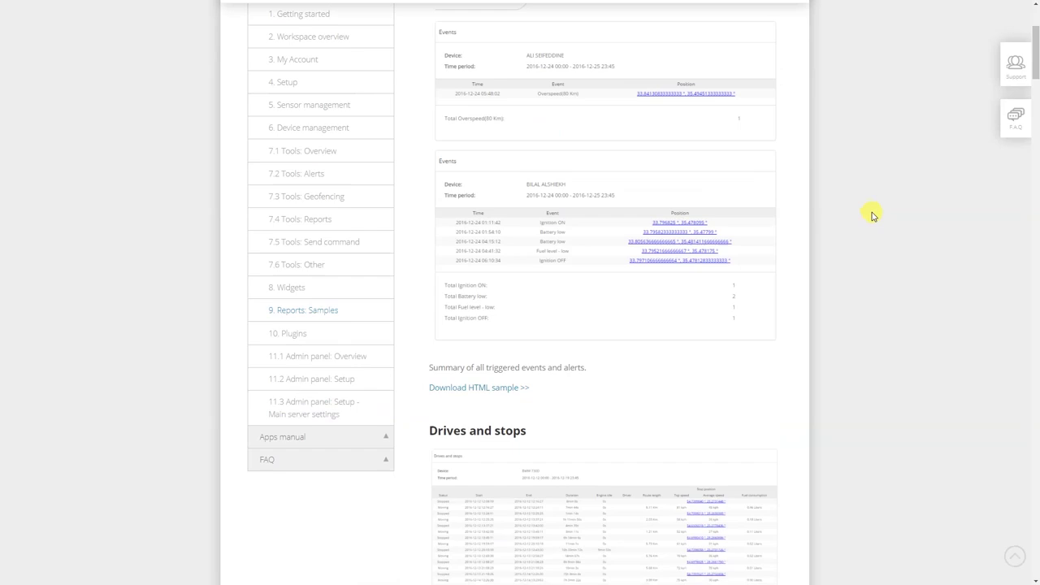
scroll(592, 235, up, 2)
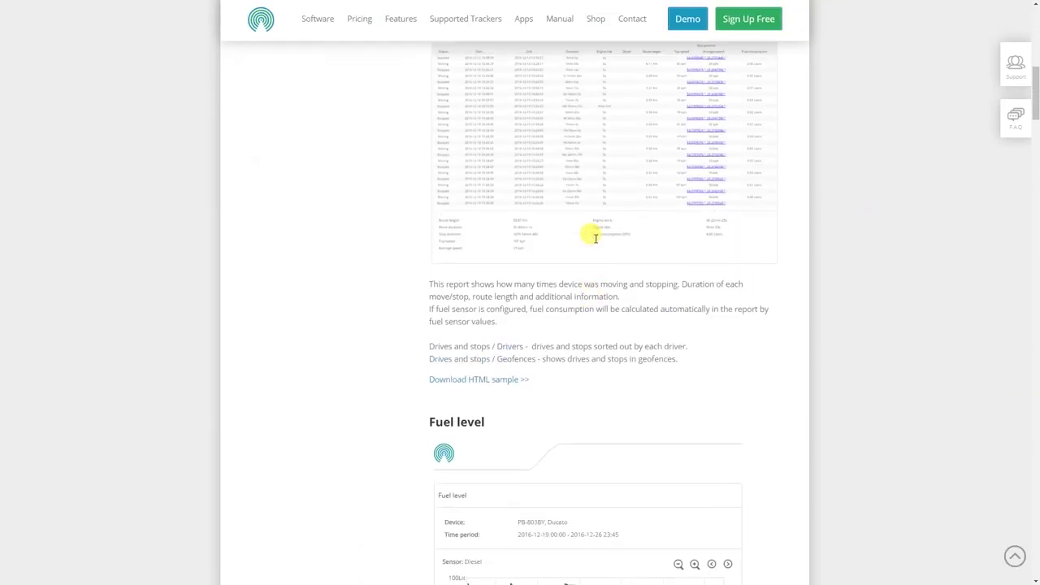
scroll(831, 321, down, 5)
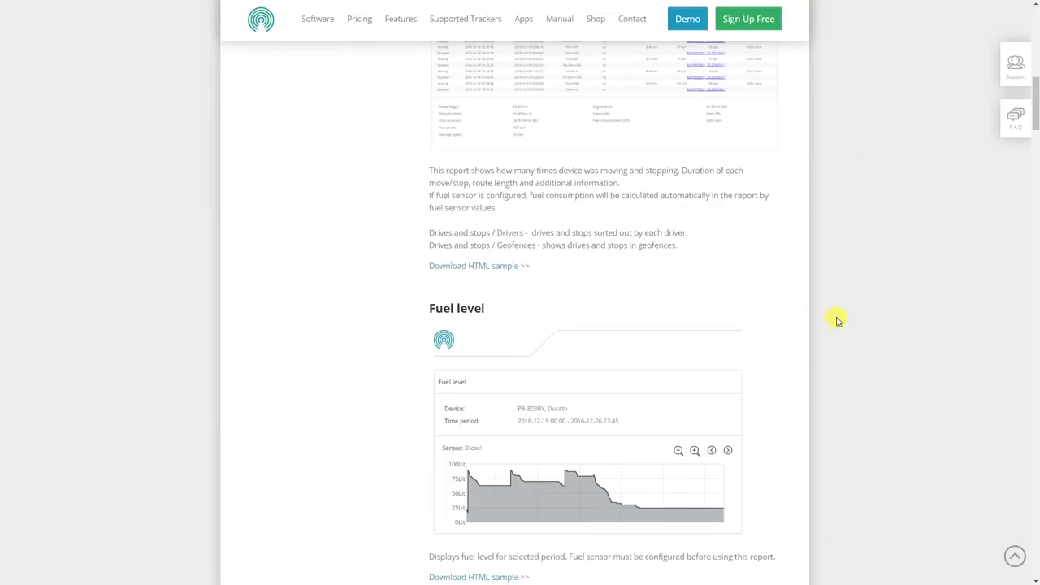
scroll(680, 272, down, 8)
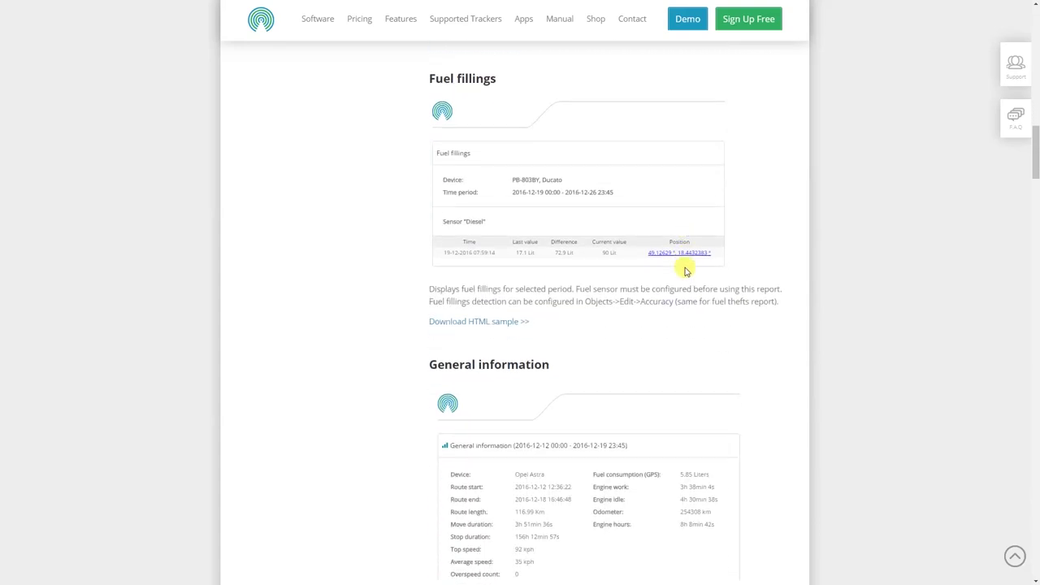
scroll(672, 291, down, 7)
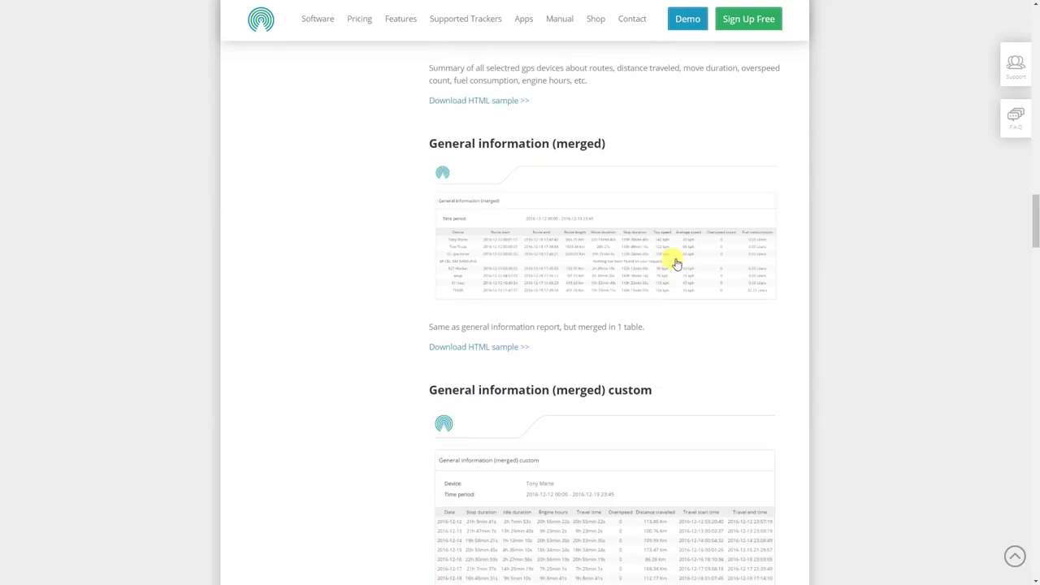
scroll(654, 262, down, 3)
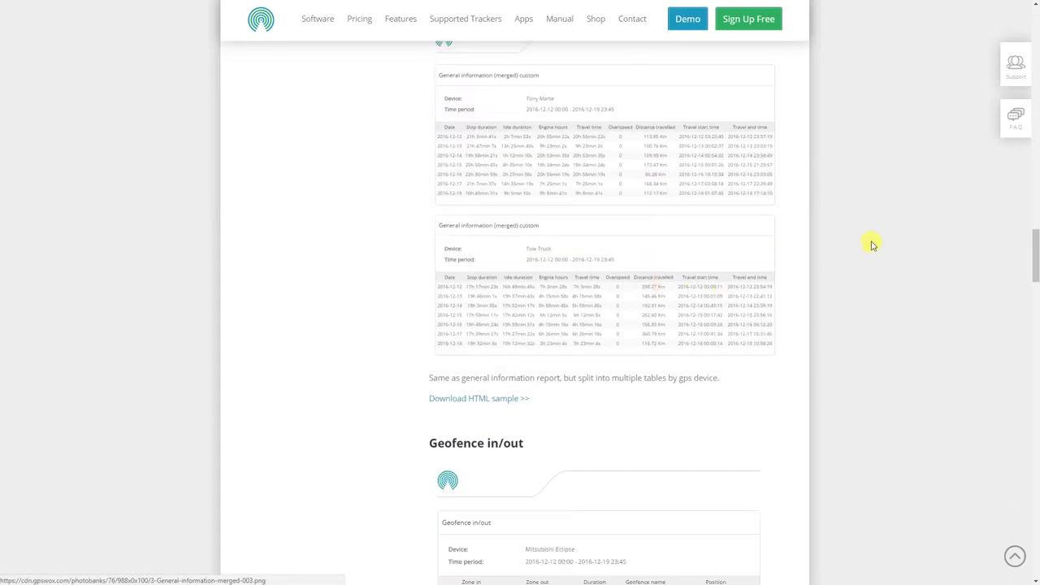
drag(1035, 260, 989, 39)
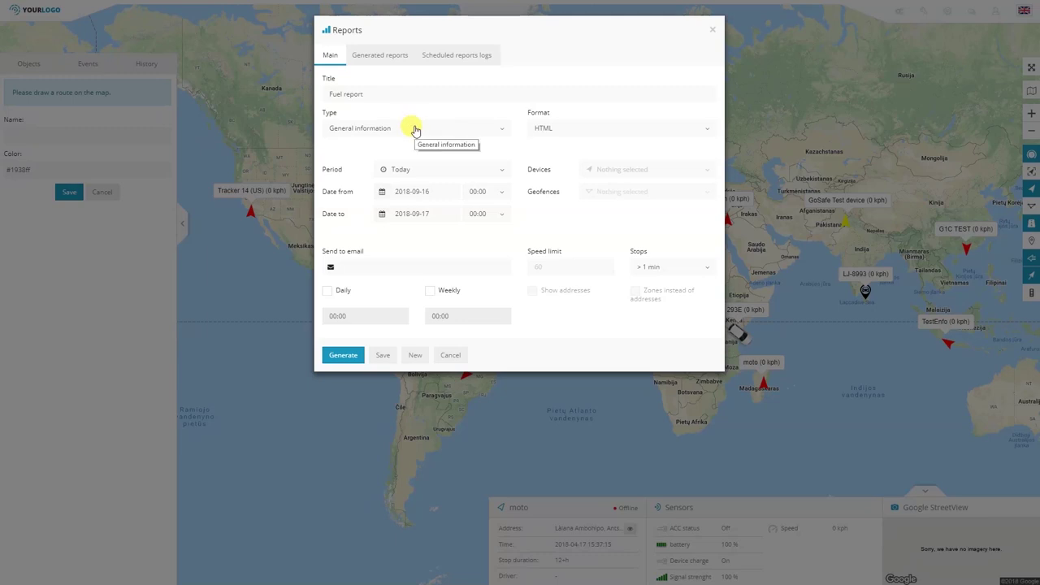
- Return to the Fuel report form and review the type and format choices, keeping General information and HTML
click(415, 129)
click(415, 128)
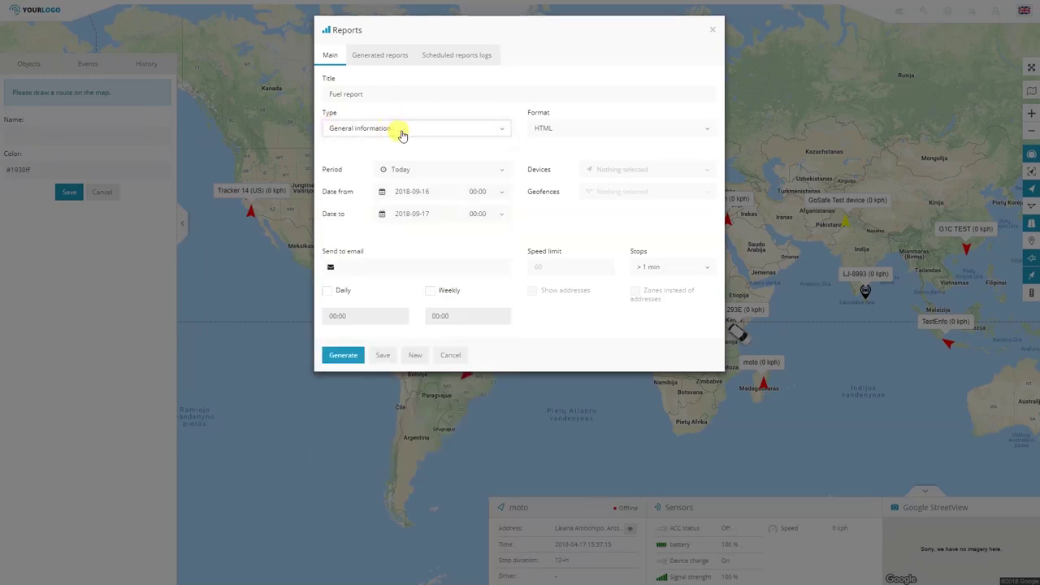
click(624, 131)
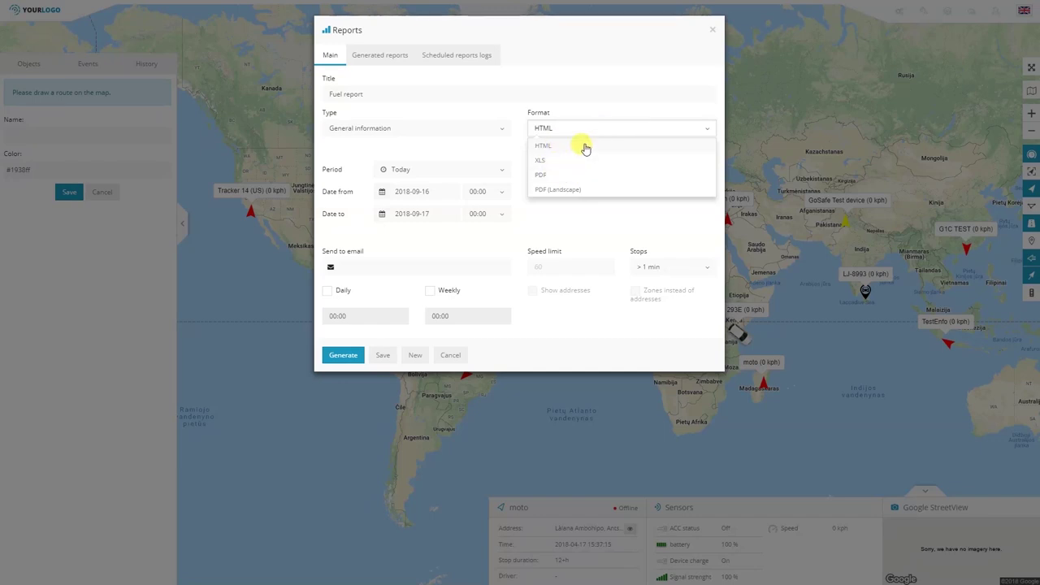
click(585, 134)
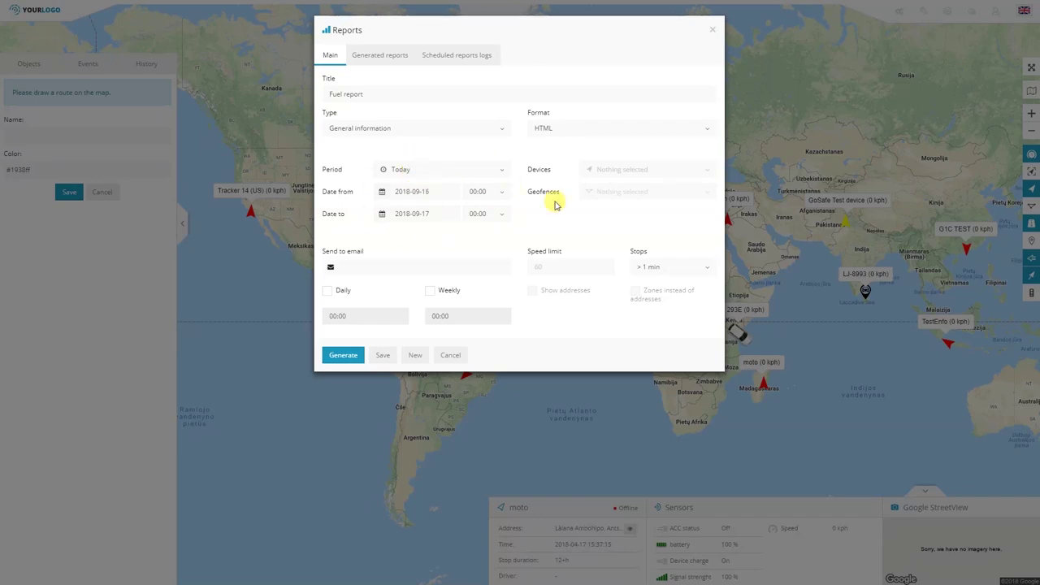
- Select all devices for the Fuel report, and clear the whole selection again
click(699, 171)
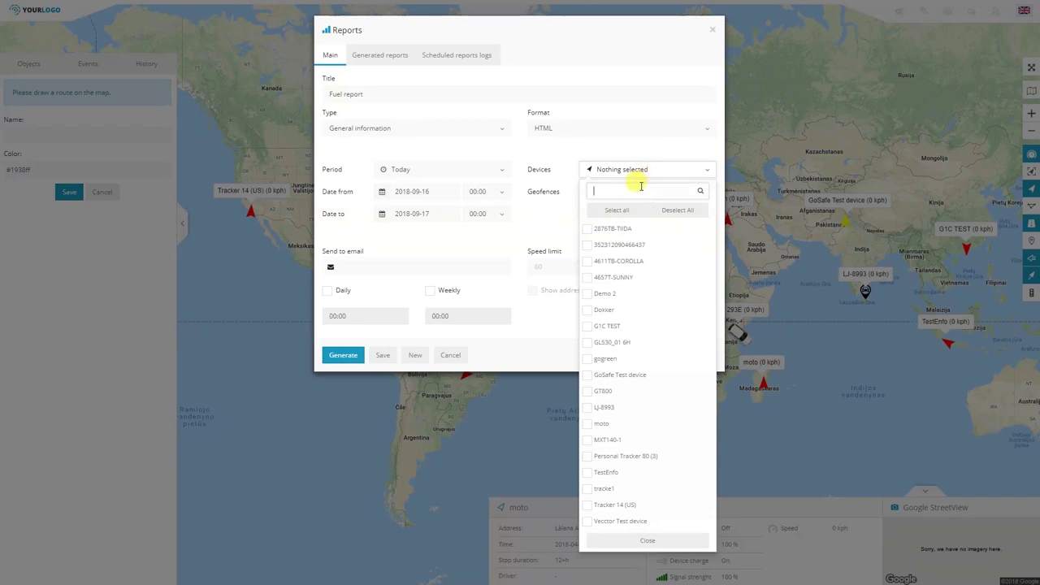
click(596, 169)
click(634, 171)
click(619, 211)
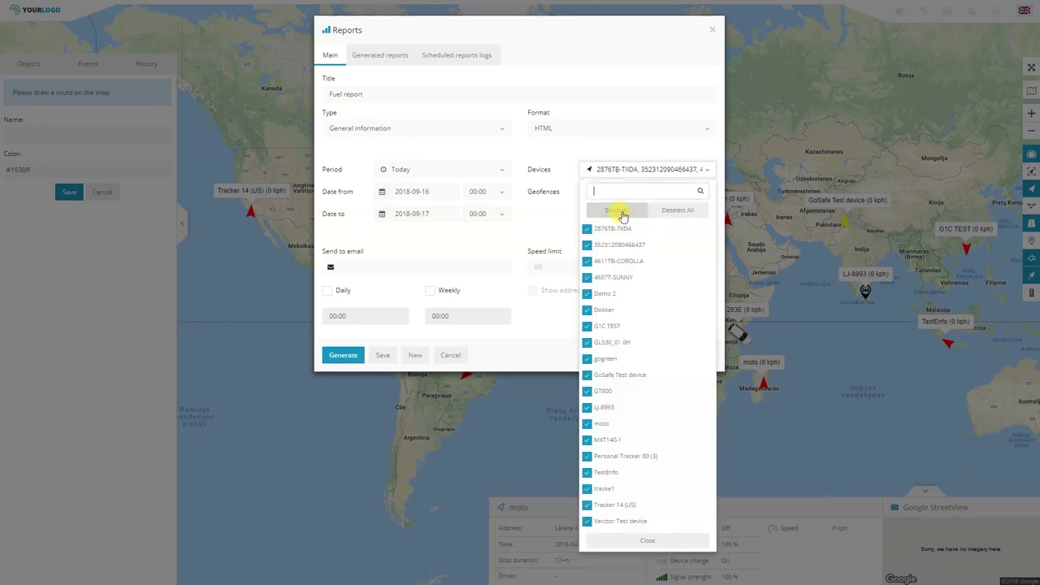
click(669, 216)
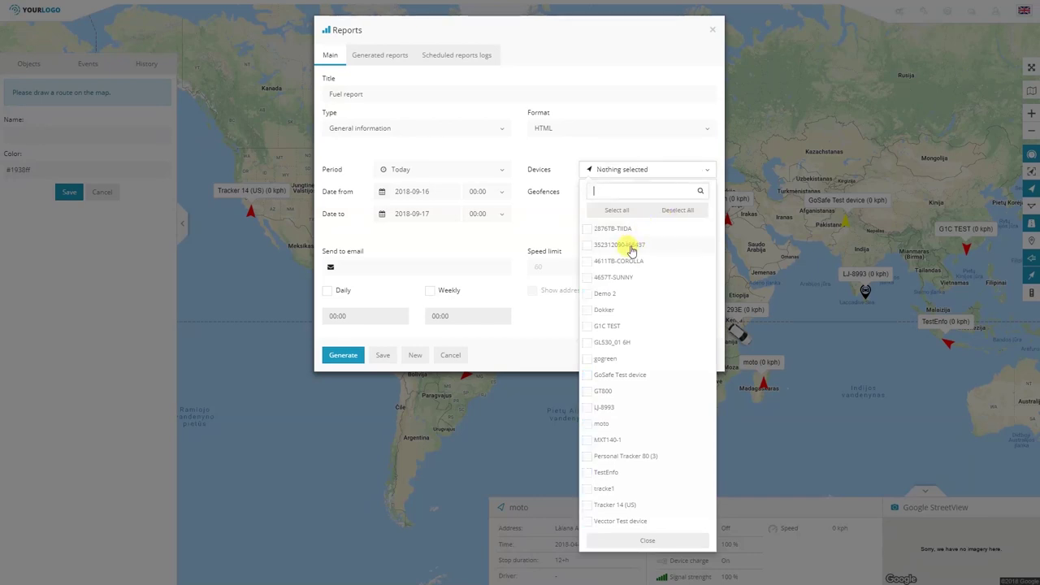
click(587, 261)
click(588, 327)
click(586, 407)
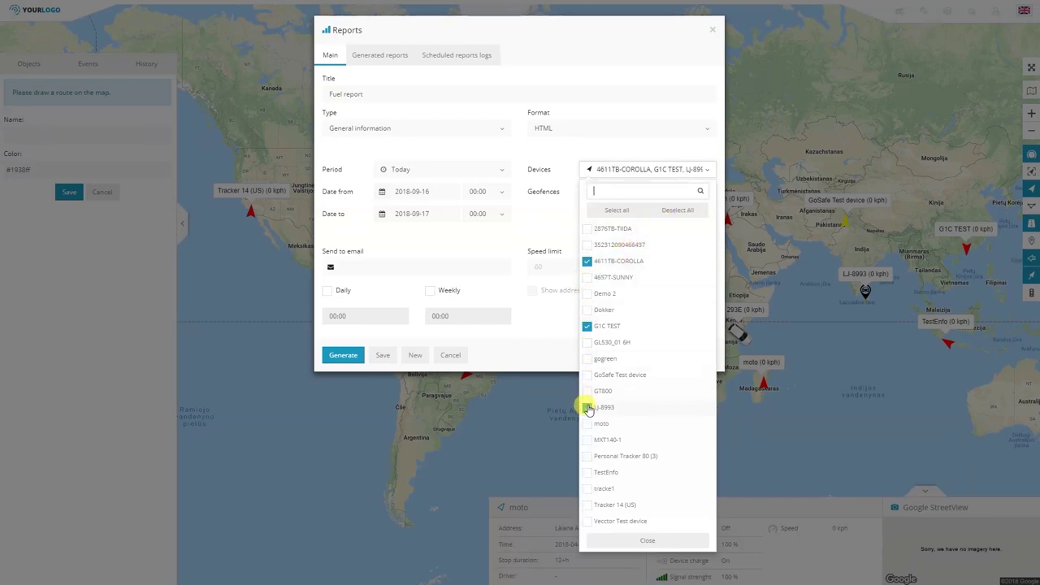
click(587, 459)
click(675, 210)
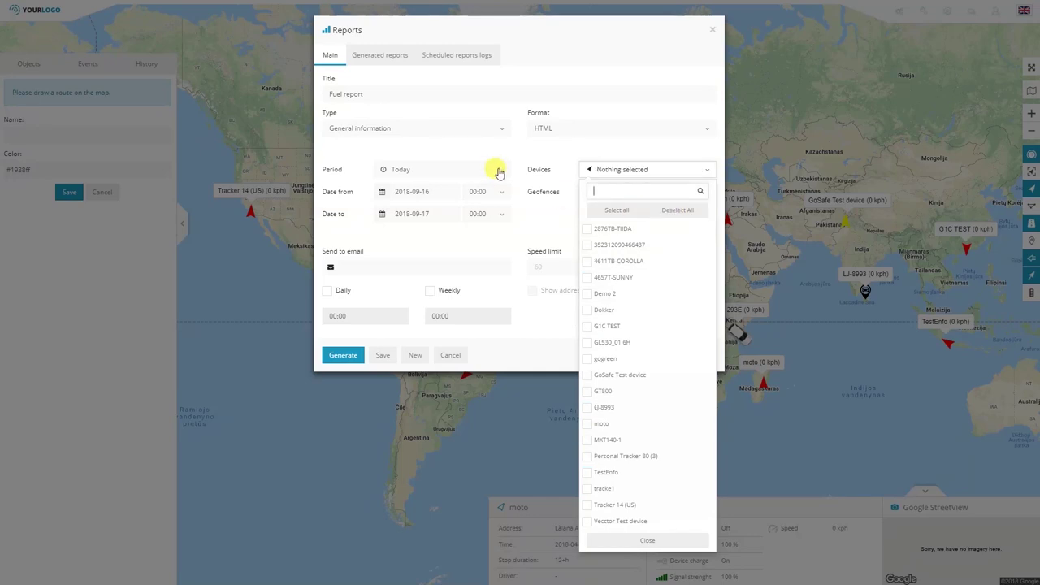
click(520, 152)
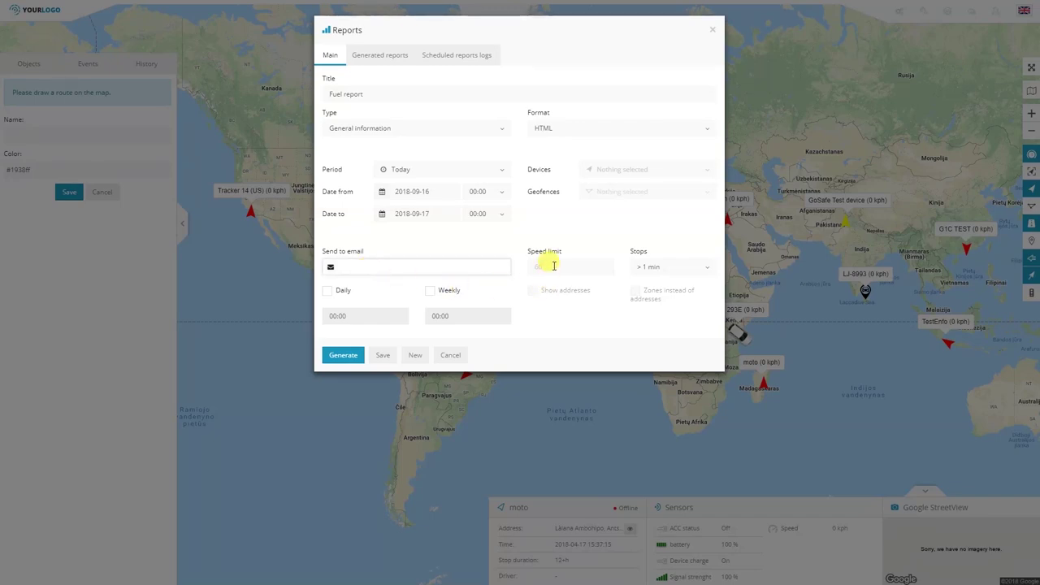
- Try the Daily and Weekly e-mail schedules for the report, switching each one on and off again
click(343, 294)
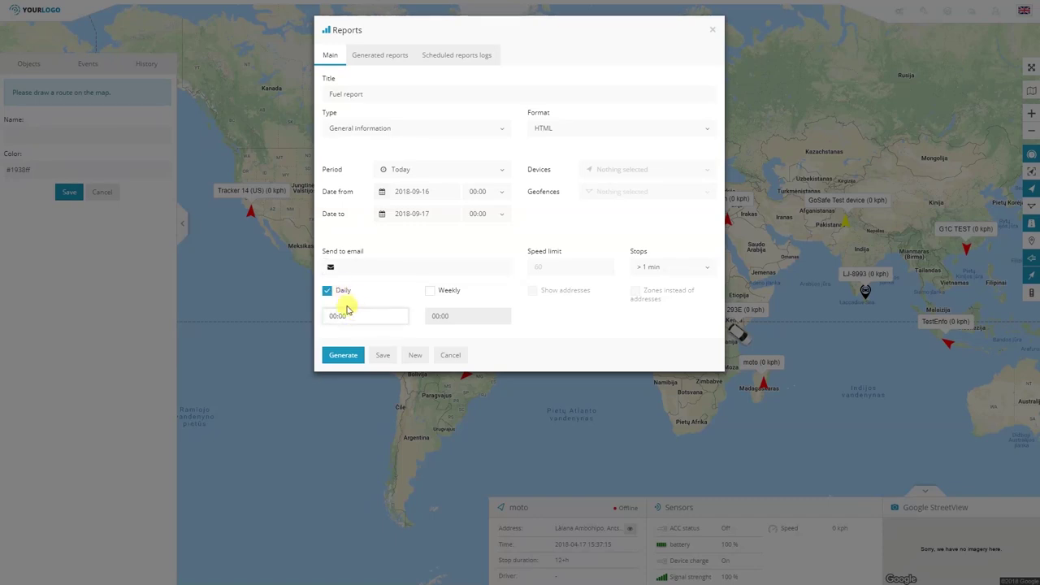
click(340, 294)
click(443, 296)
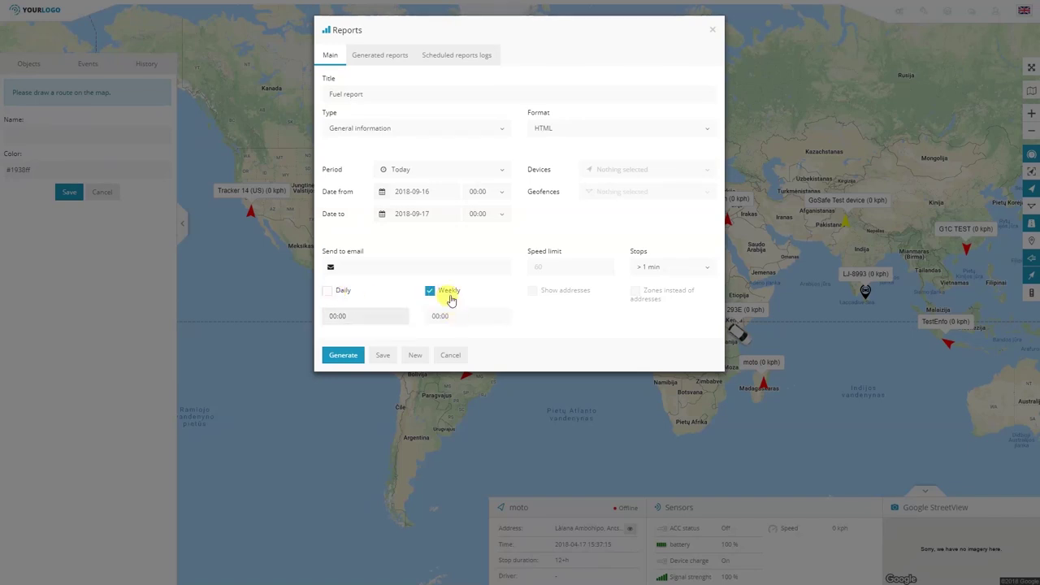
click(450, 295)
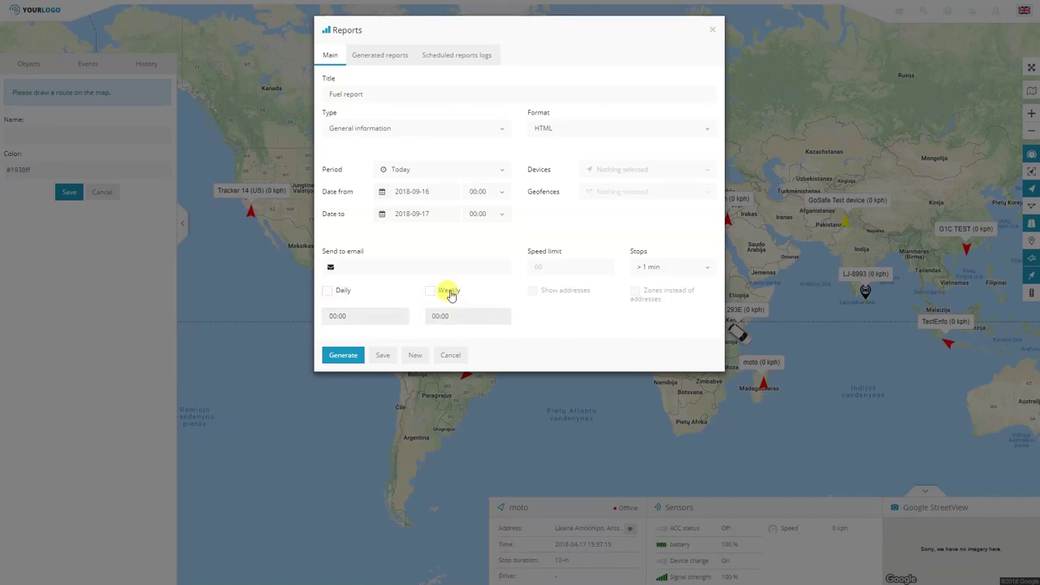
- Reset the report form to a blank new report
click(353, 360)
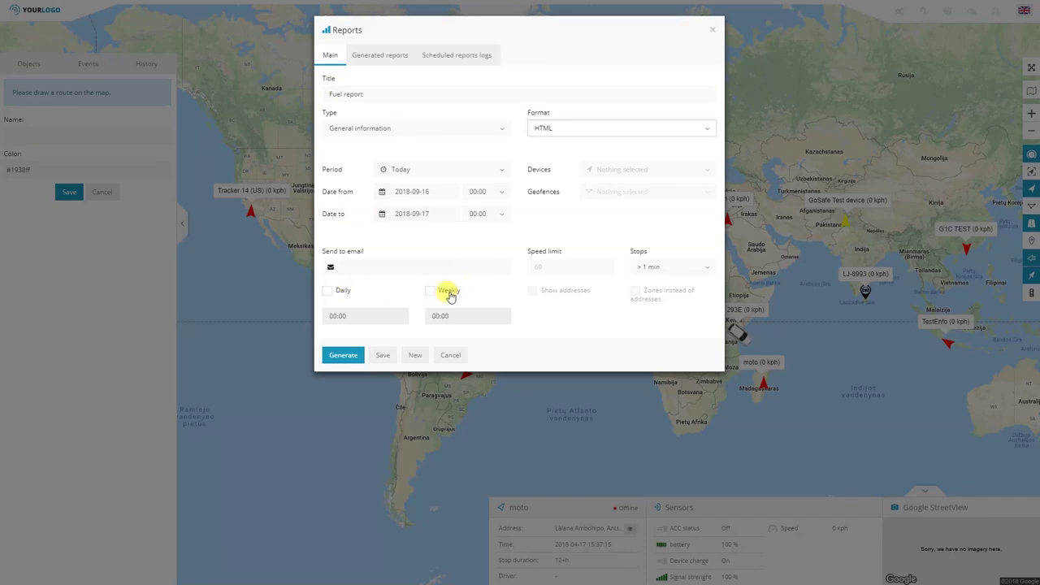
click(410, 358)
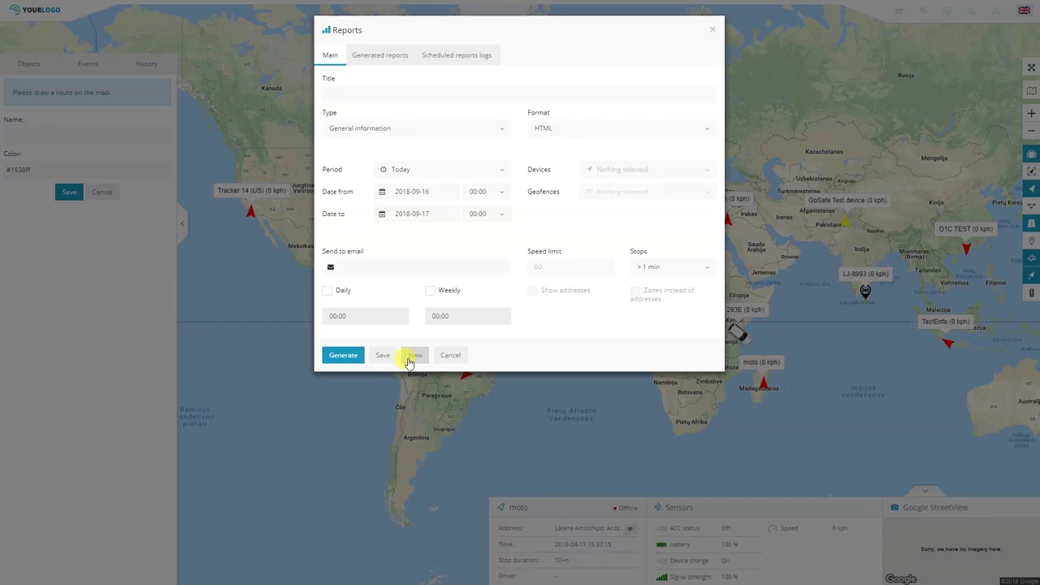
click(408, 357)
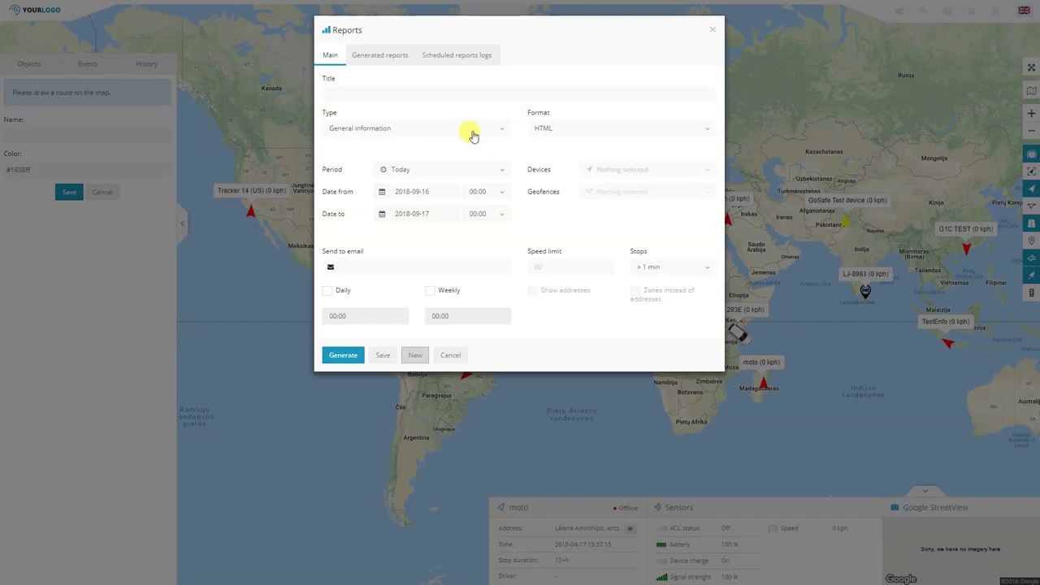
- Review the generated reports, the Tractor report's settings and the scheduled reports logs
click(385, 59)
click(333, 56)
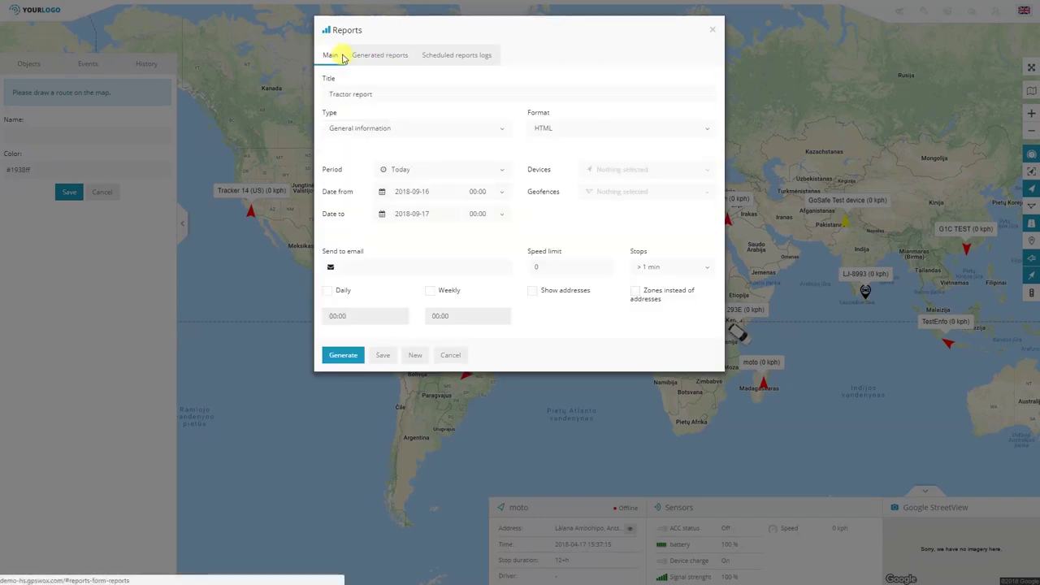
click(367, 58)
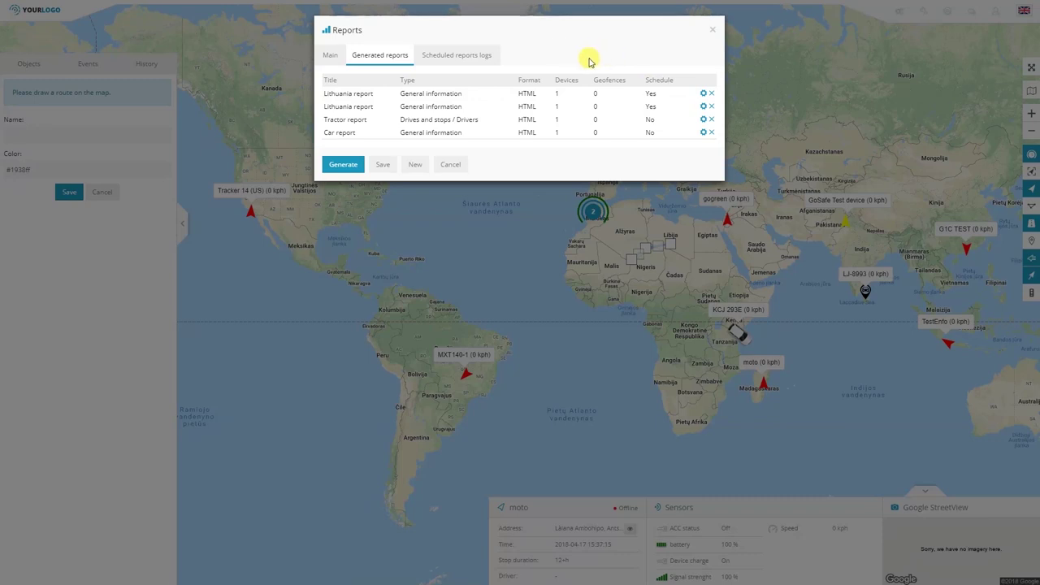
click(452, 59)
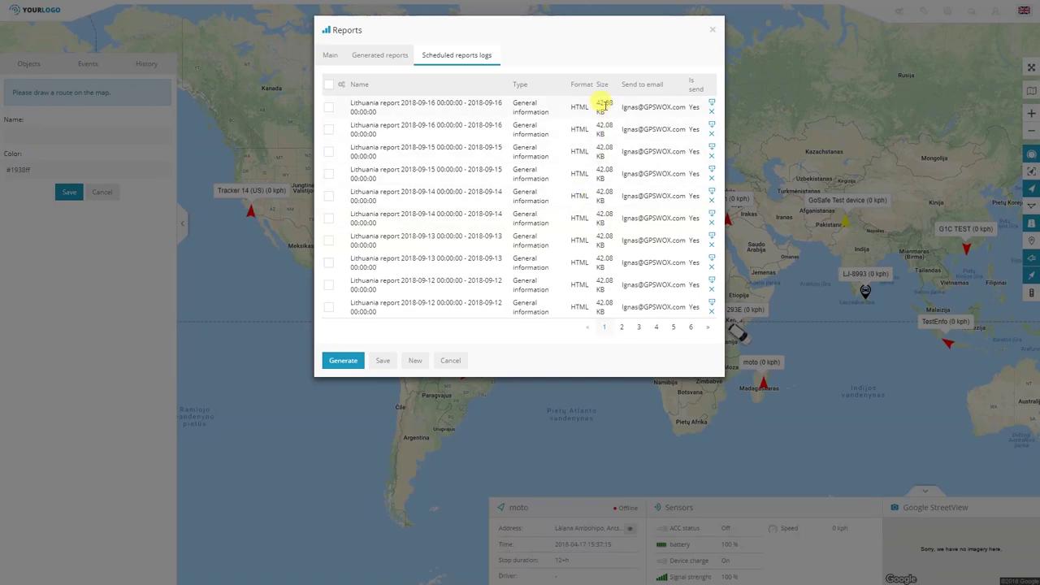
- Close the reports and measure a distance across central Africa, from Nigeria through Sudan, with the Ruler
click(452, 361)
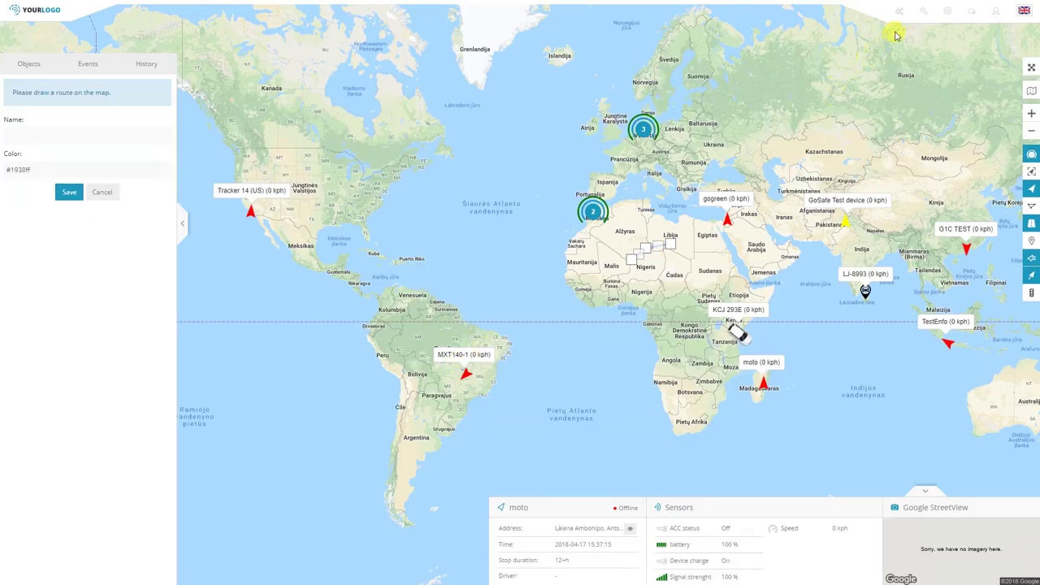
click(923, 10)
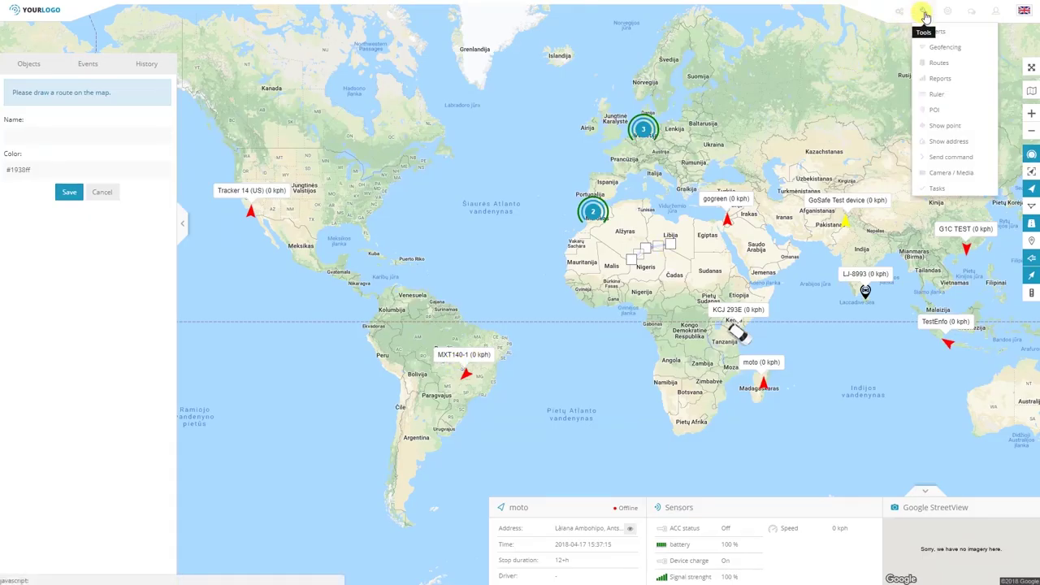
click(966, 96)
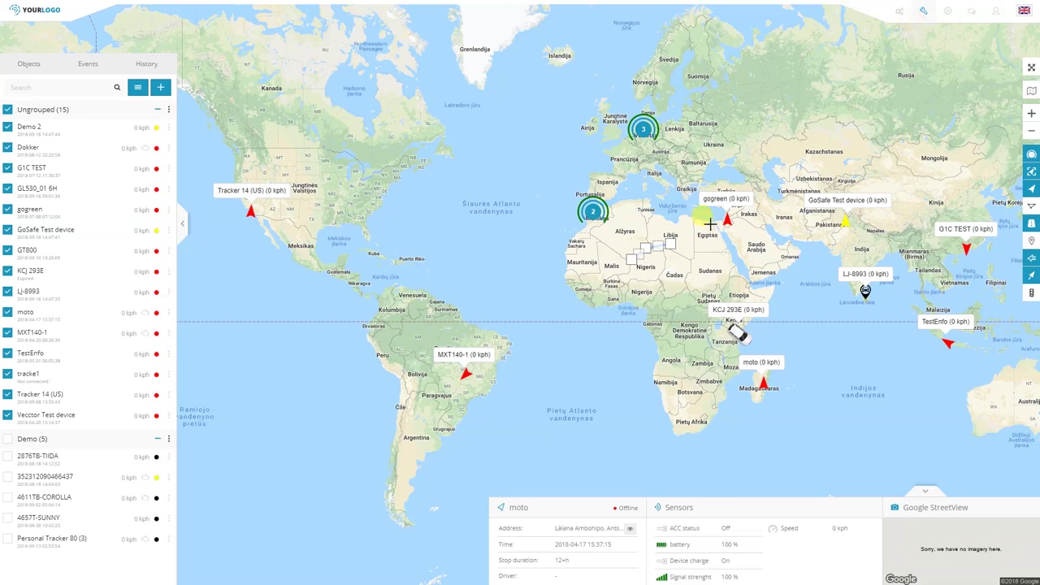
click(637, 295)
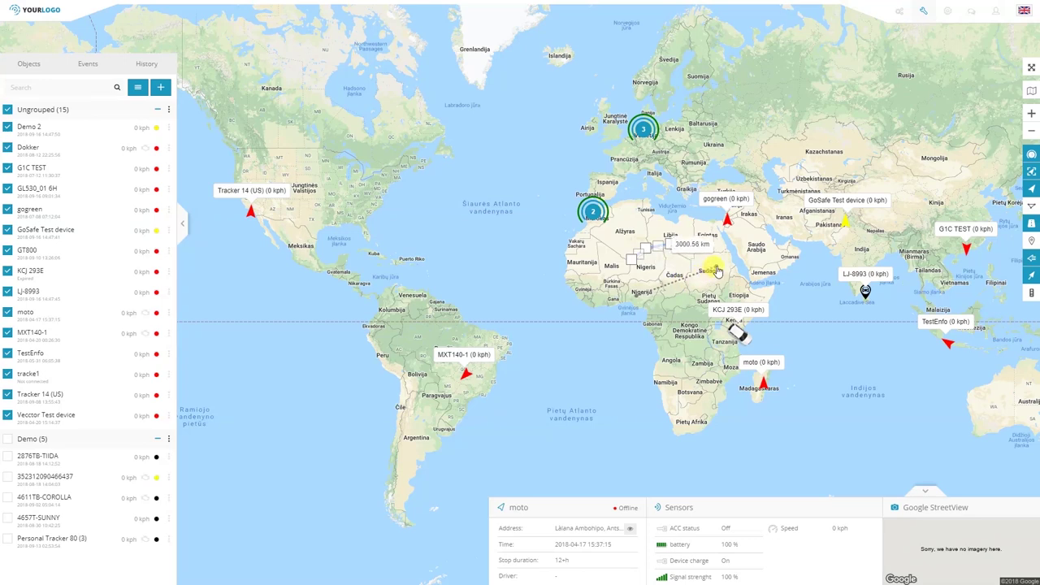
click(700, 277)
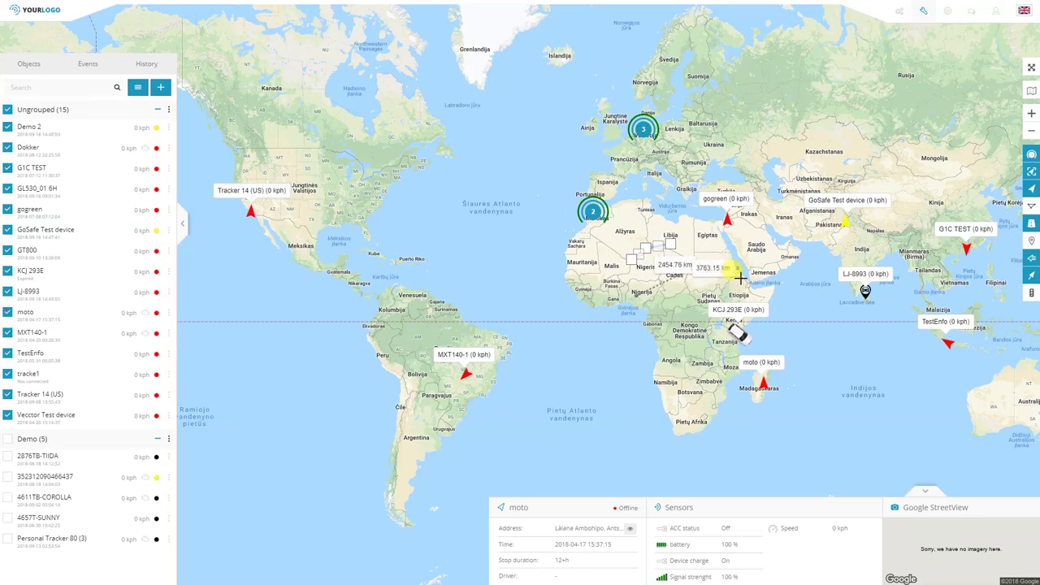
- Create a point of interest named My POI near the Libya–Egypt border with a chosen marker icon, and show POIs on the map
click(925, 13)
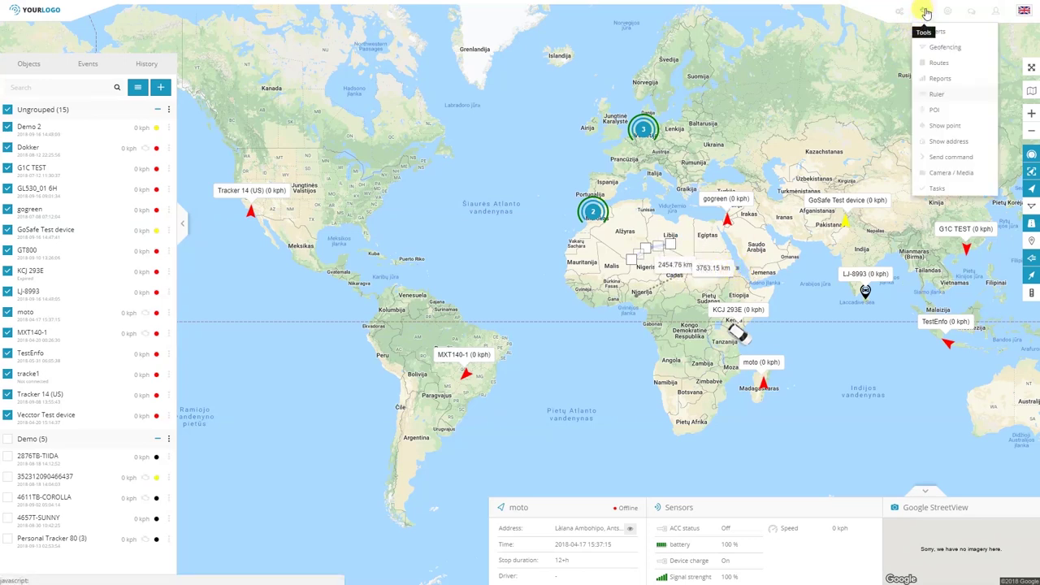
click(952, 114)
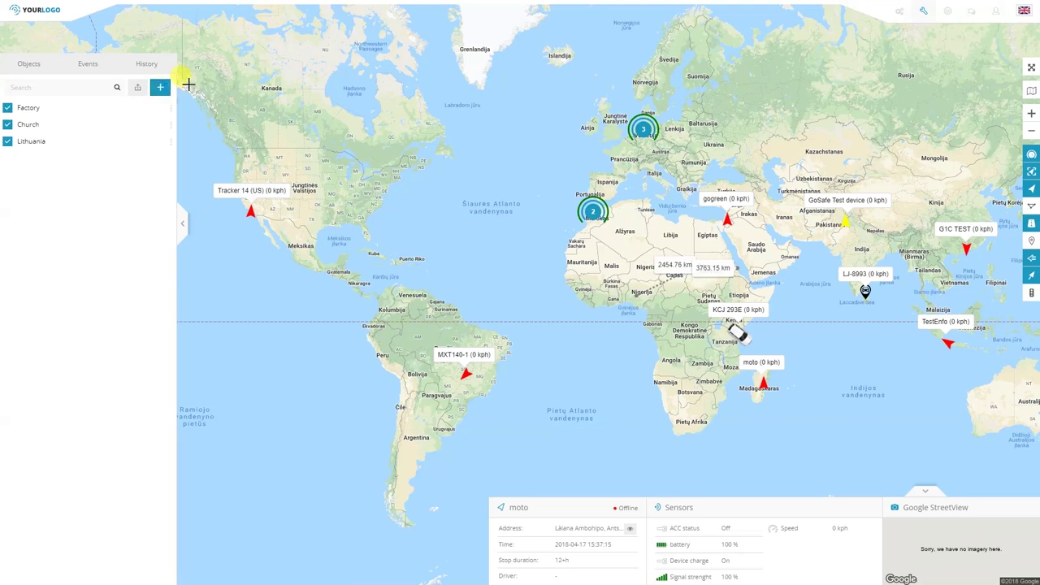
click(160, 87)
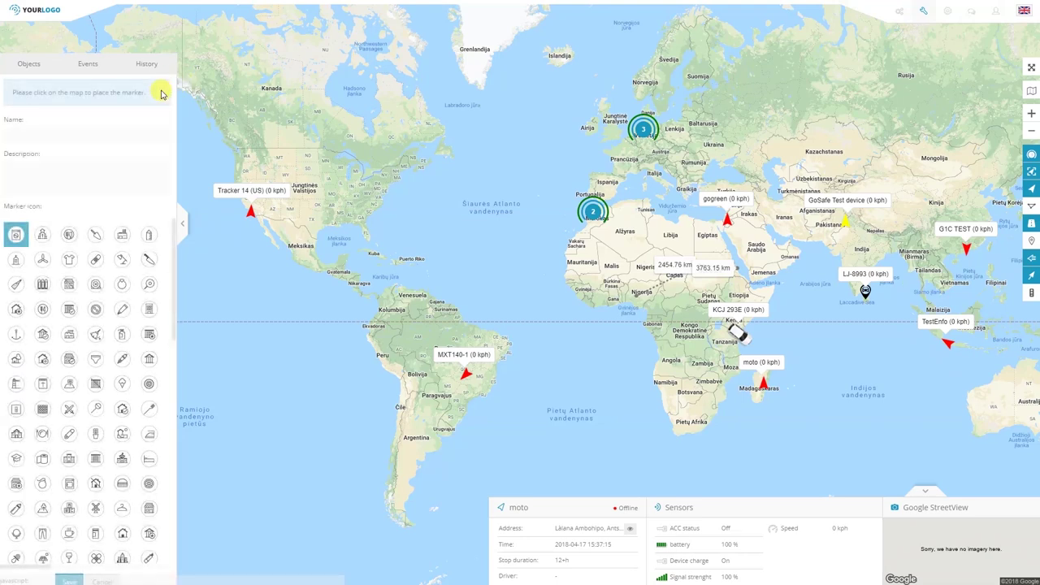
scroll(68, 286, down, 1)
scroll(68, 286, up, 1)
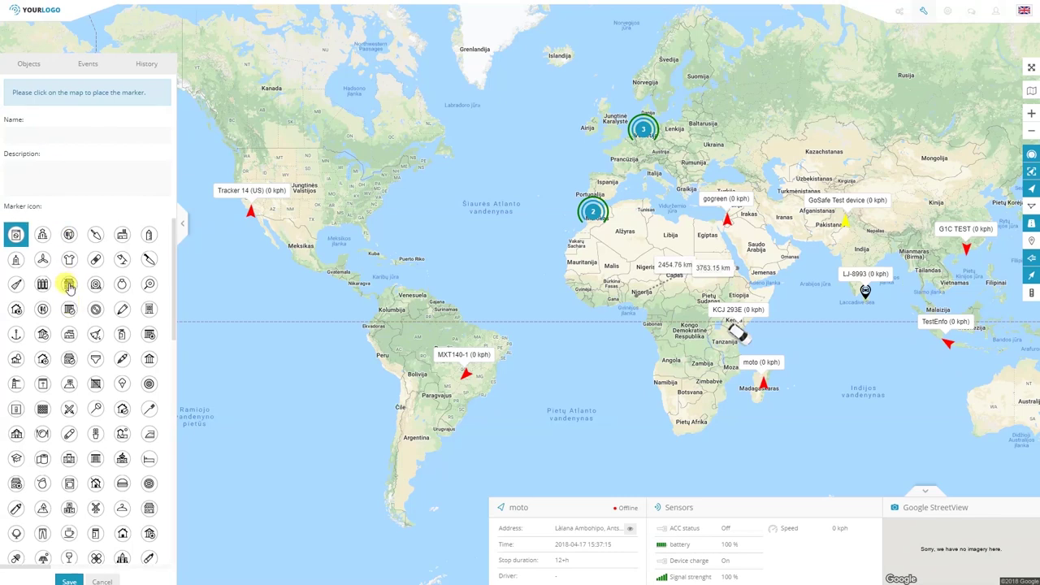
click(39, 130)
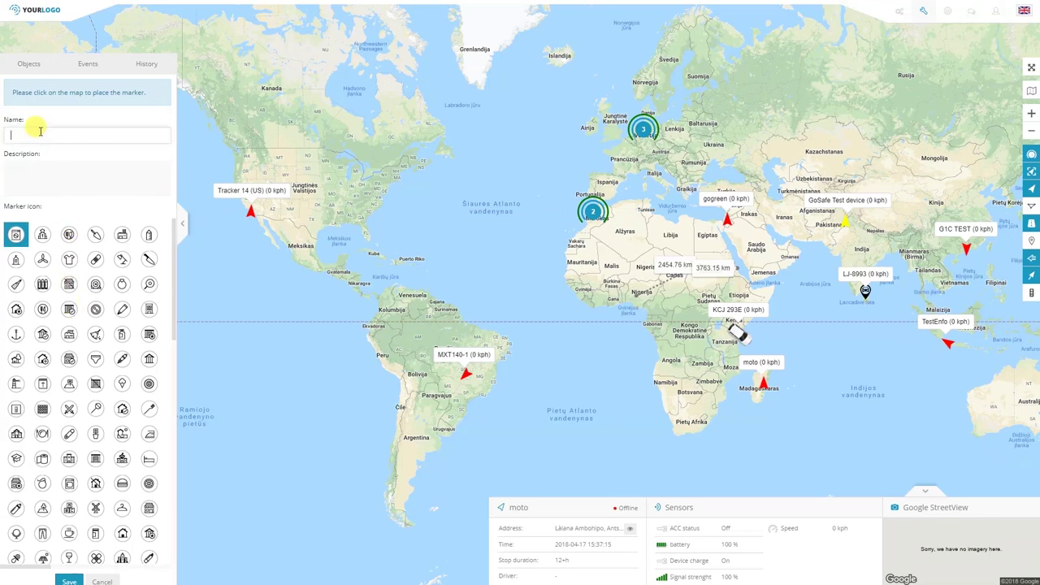
click(42, 236)
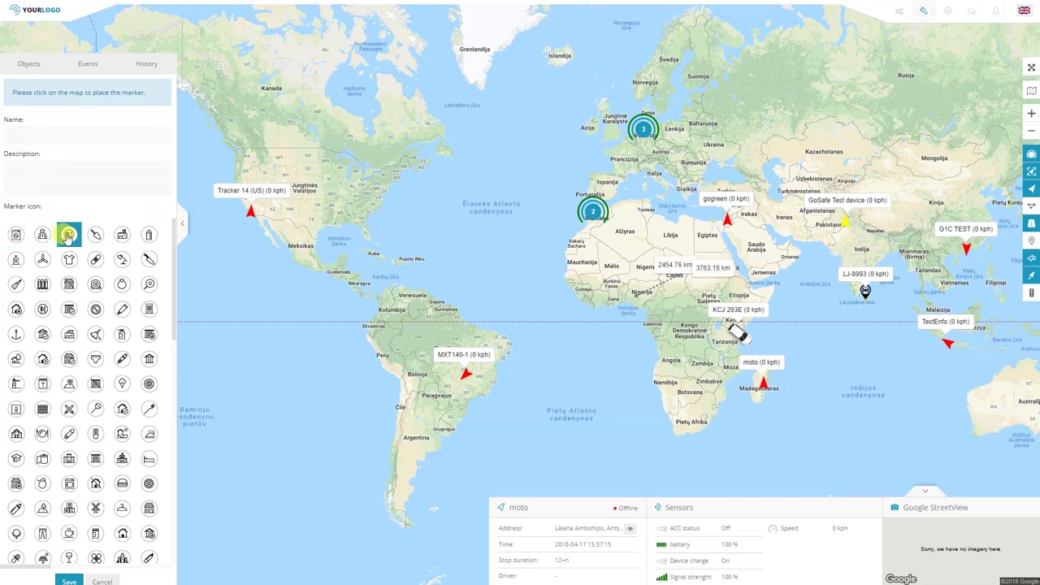
click(71, 580)
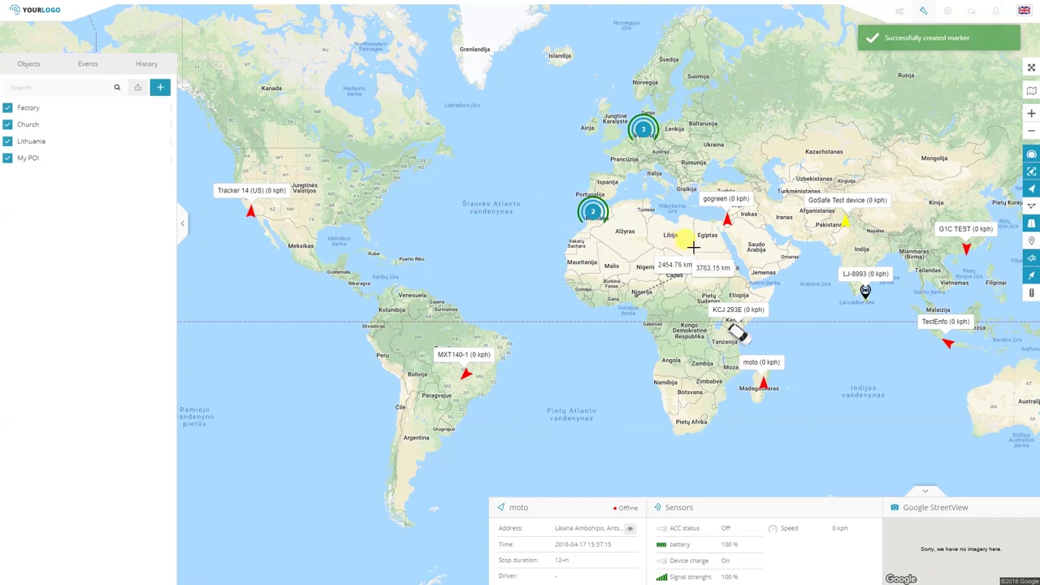
click(29, 158)
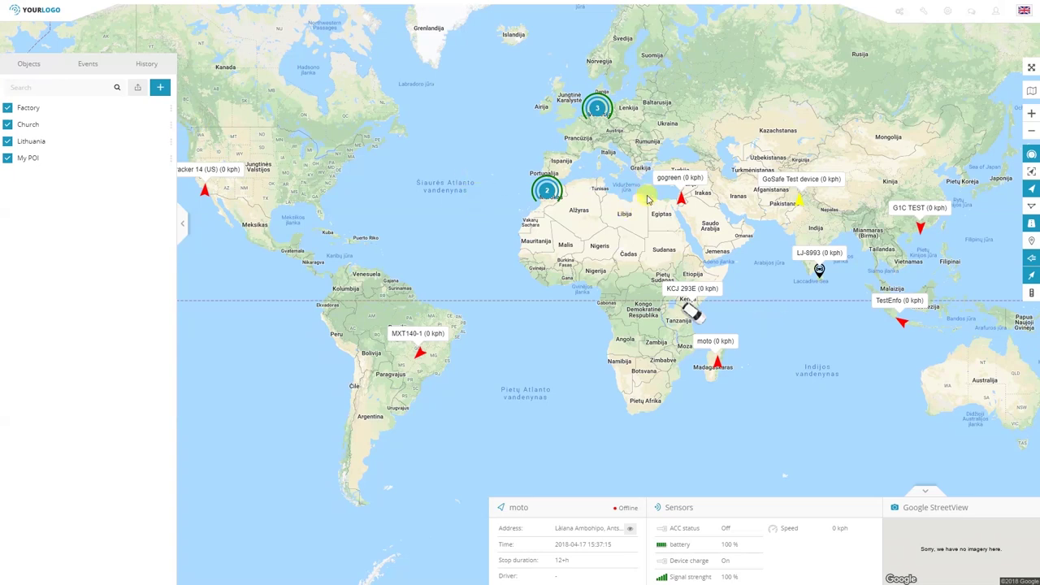
click(1032, 245)
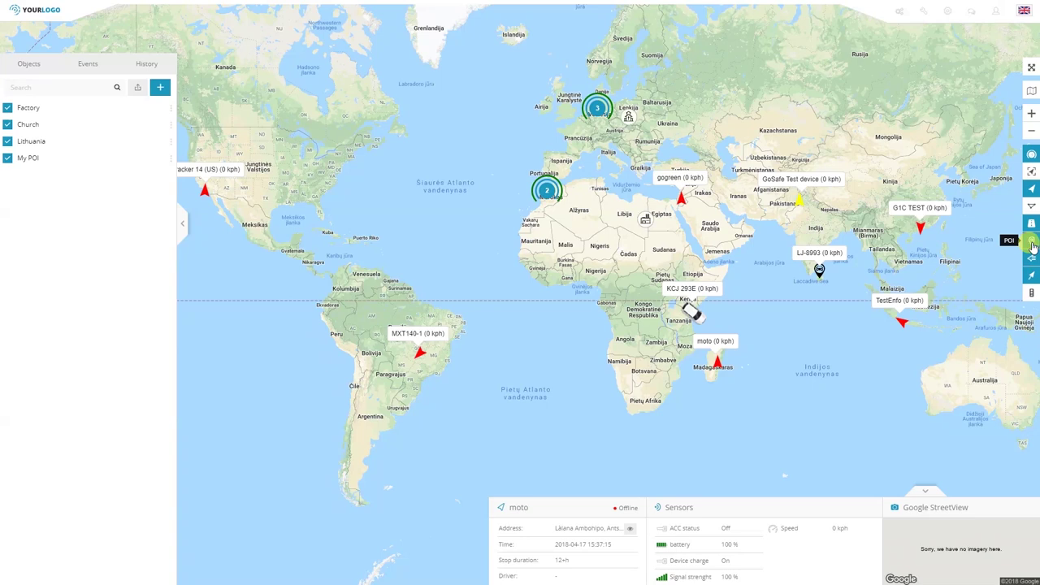
- Review the Show point and Show address forms, closing each one without entering a location
click(924, 12)
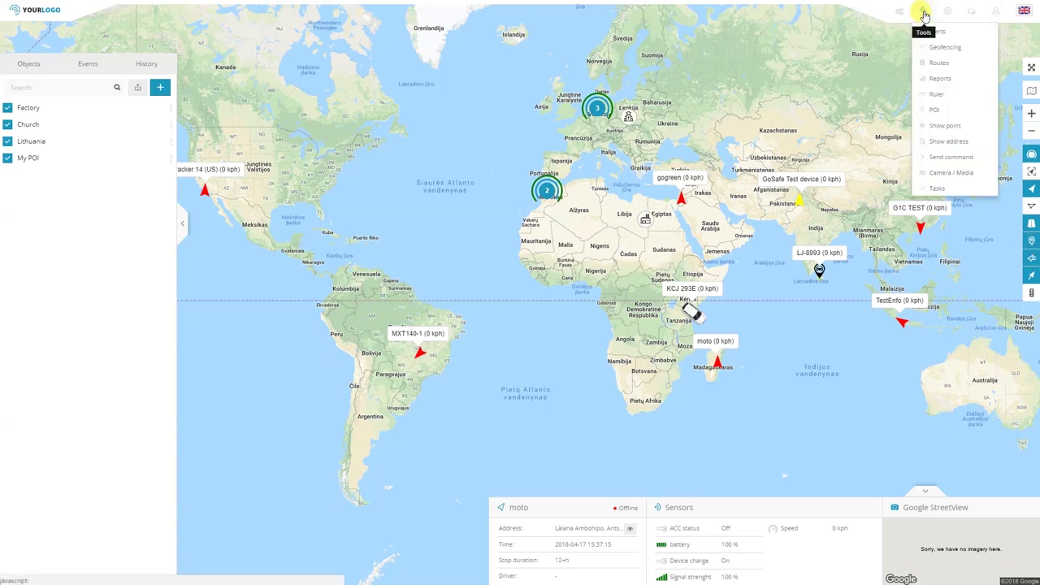
click(948, 126)
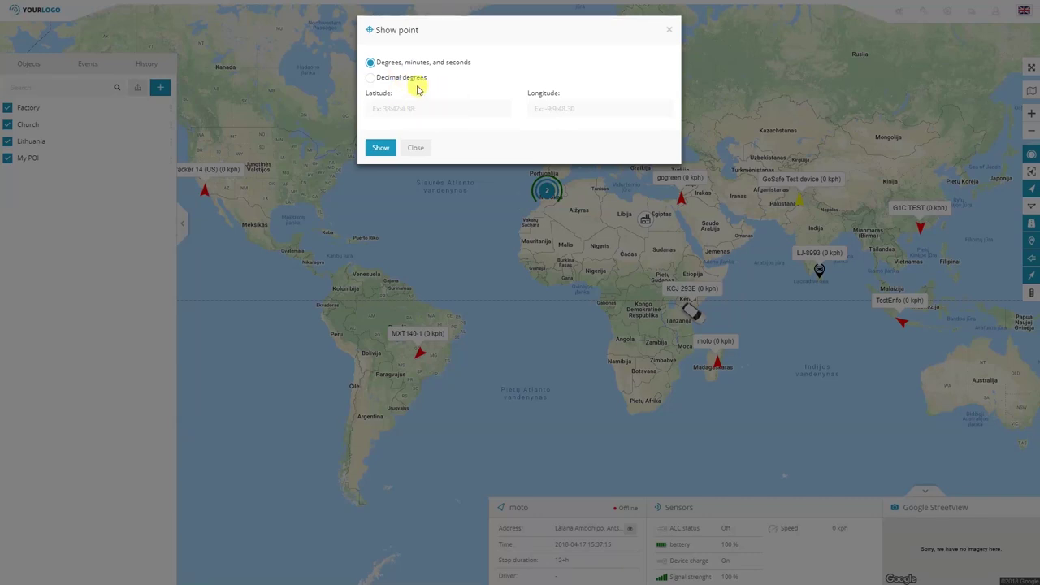
click(415, 147)
click(922, 11)
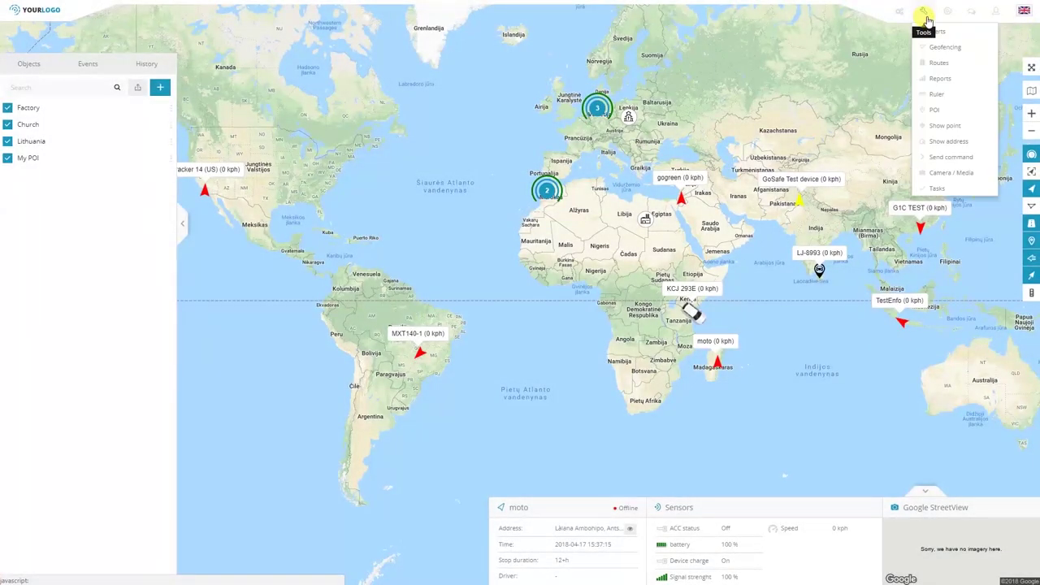
click(964, 145)
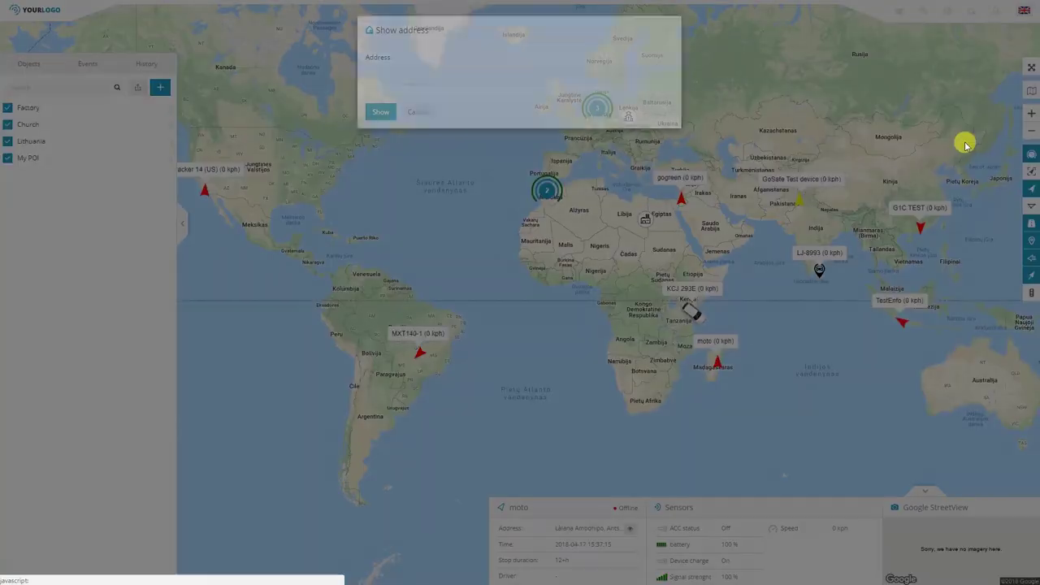
click(493, 73)
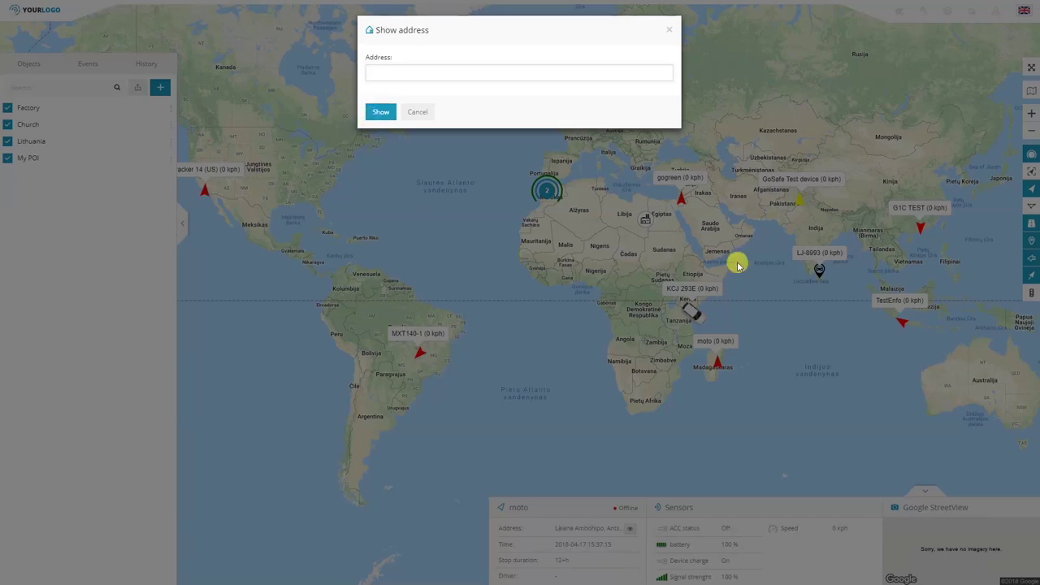
click(418, 112)
- Review the Send command form's GPRS device and command type options, and close it without sending
click(923, 15)
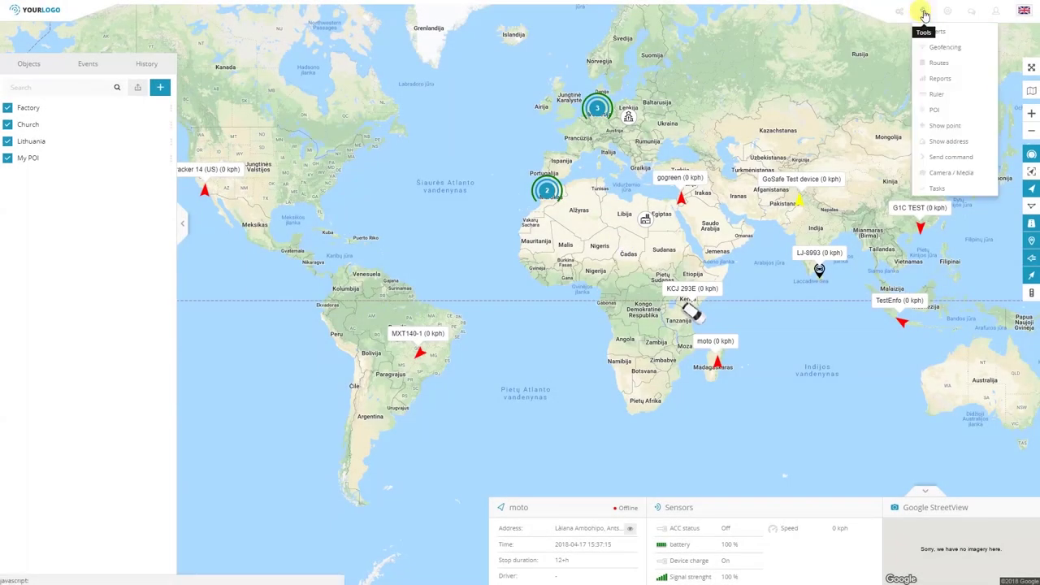
click(951, 157)
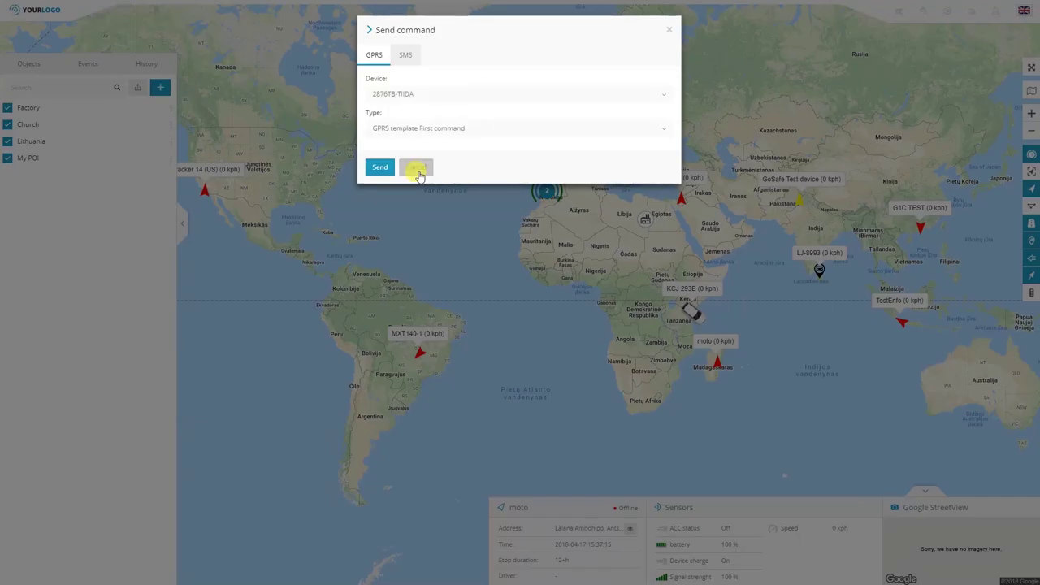
click(417, 167)
- Check the Camera / Media images of devices 4657T-SUNNY, gogreen and 4611TB-COROLLA, and close the view
click(923, 11)
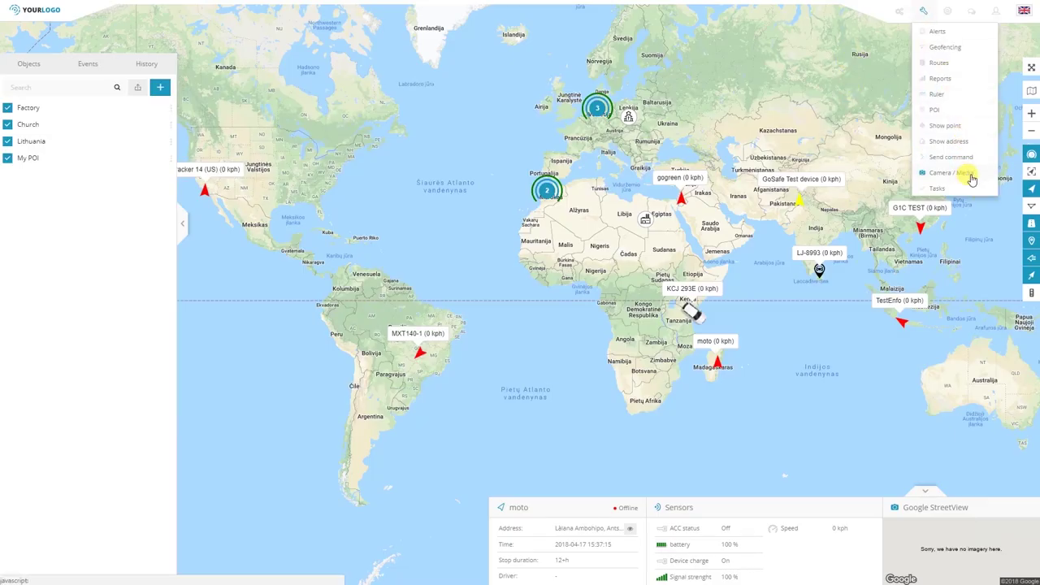
click(971, 178)
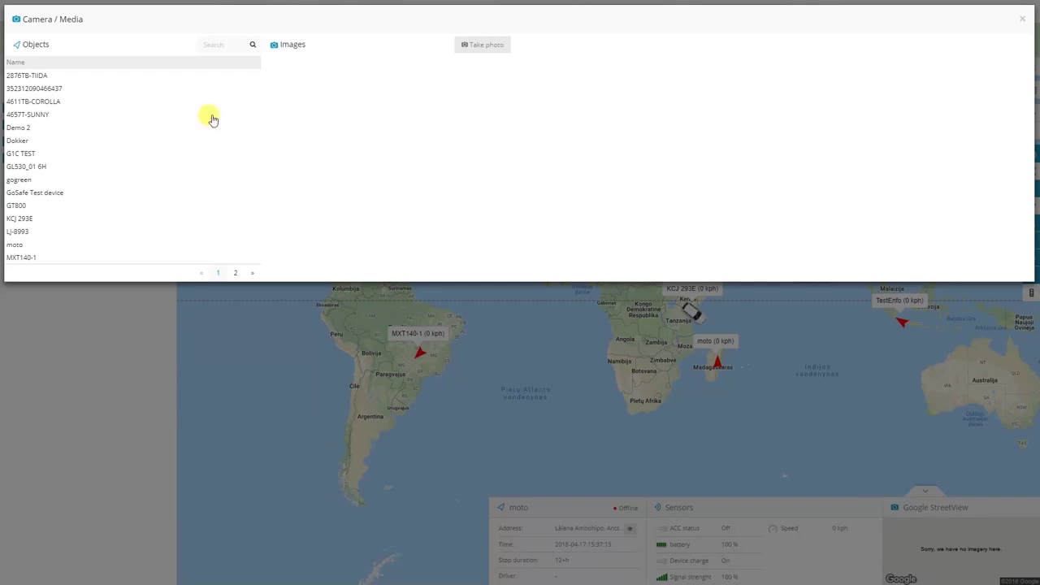
click(81, 117)
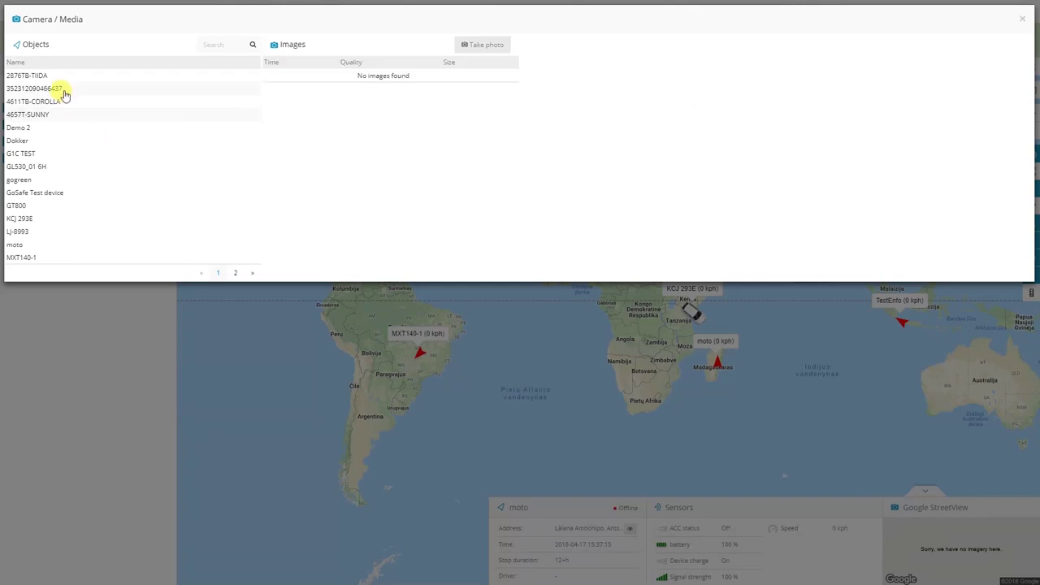
click(60, 181)
click(37, 103)
click(41, 115)
click(1021, 20)
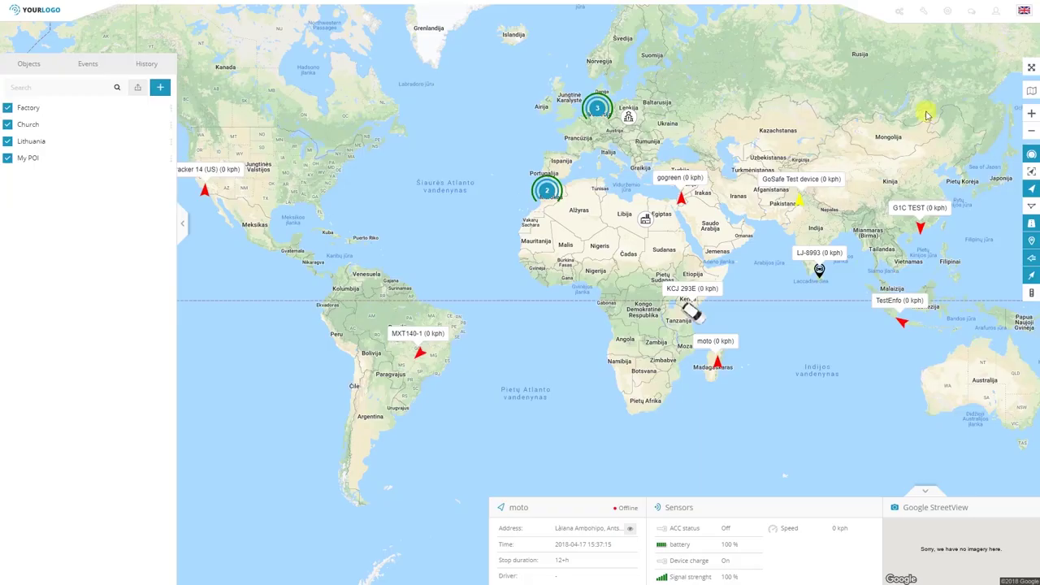
- Open the Tasks tool to start a new task
click(924, 18)
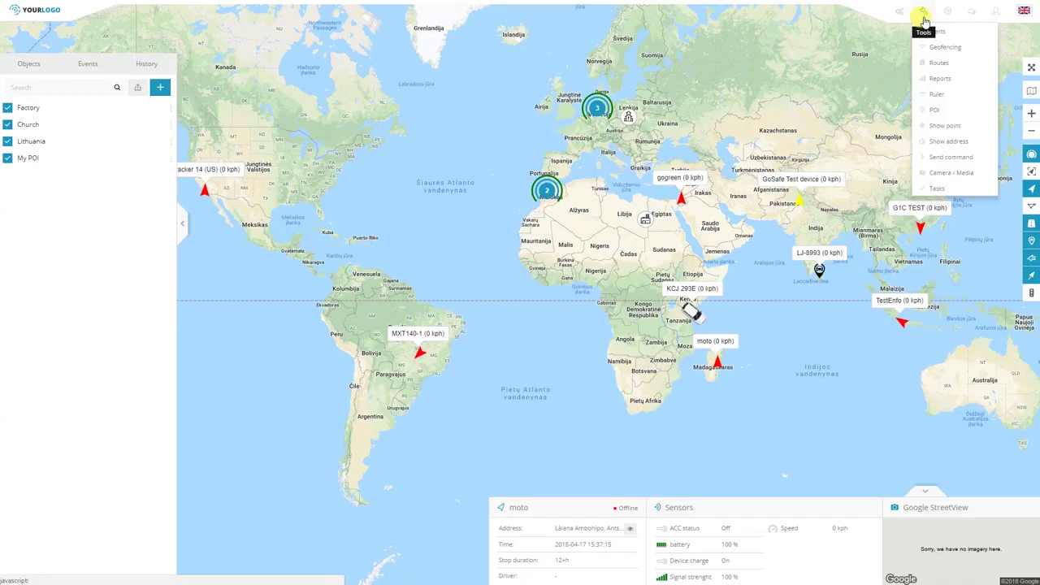
click(943, 189)
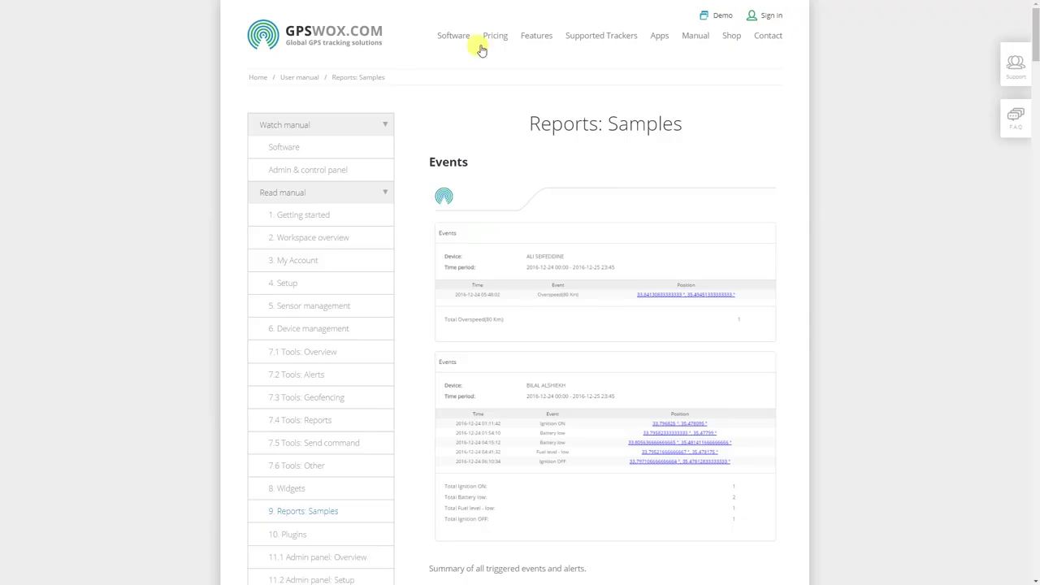
- Switch to the GPSWOX website and read the Mobile Phone Tracker manual down to its instructions for creating and accepting tasks
mouse_move(660, 38)
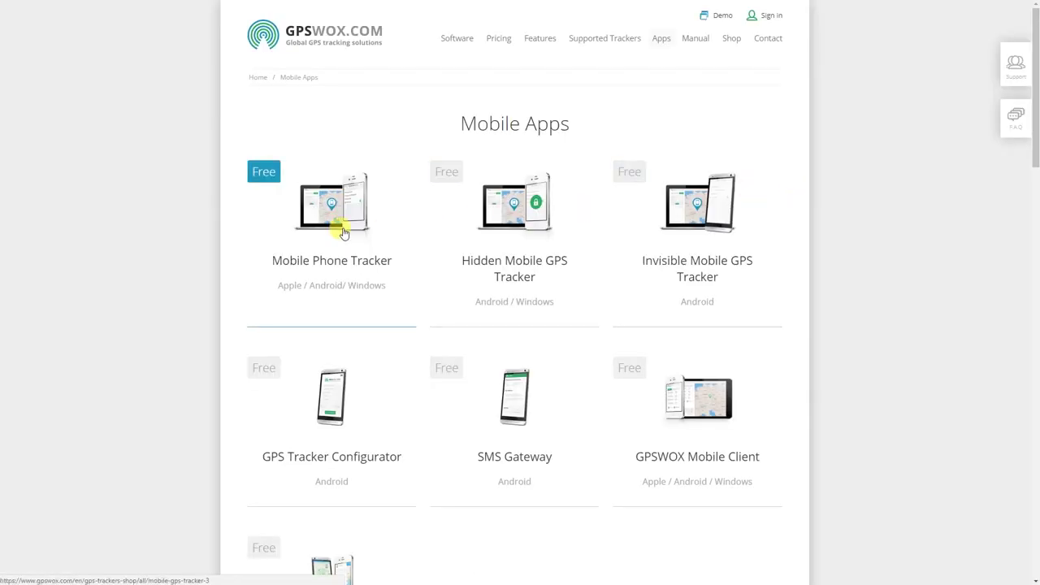
click(343, 232)
scroll(924, 263, down, 3)
scroll(923, 264, up, 2)
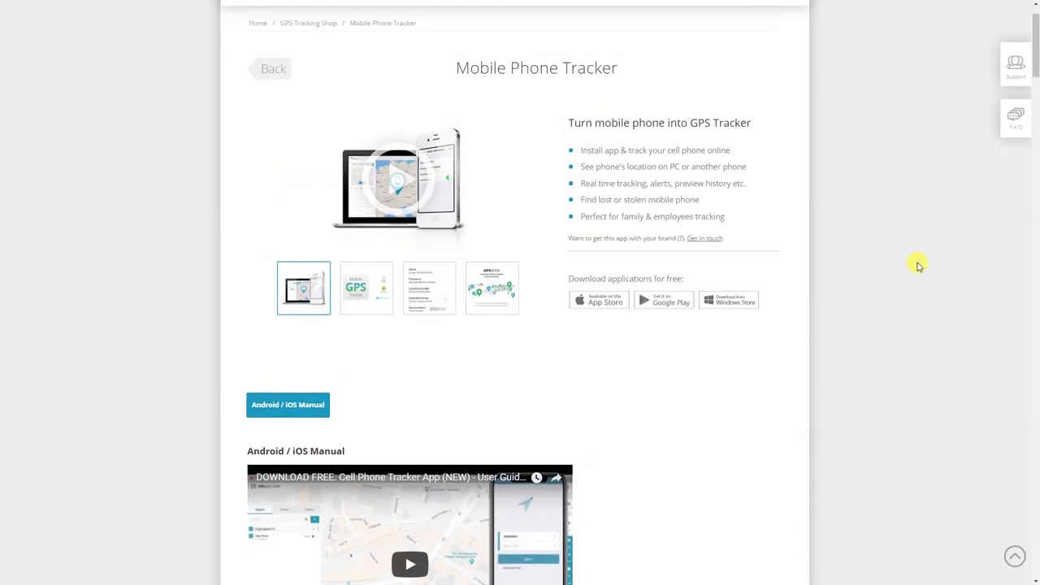
scroll(833, 223, down, 6)
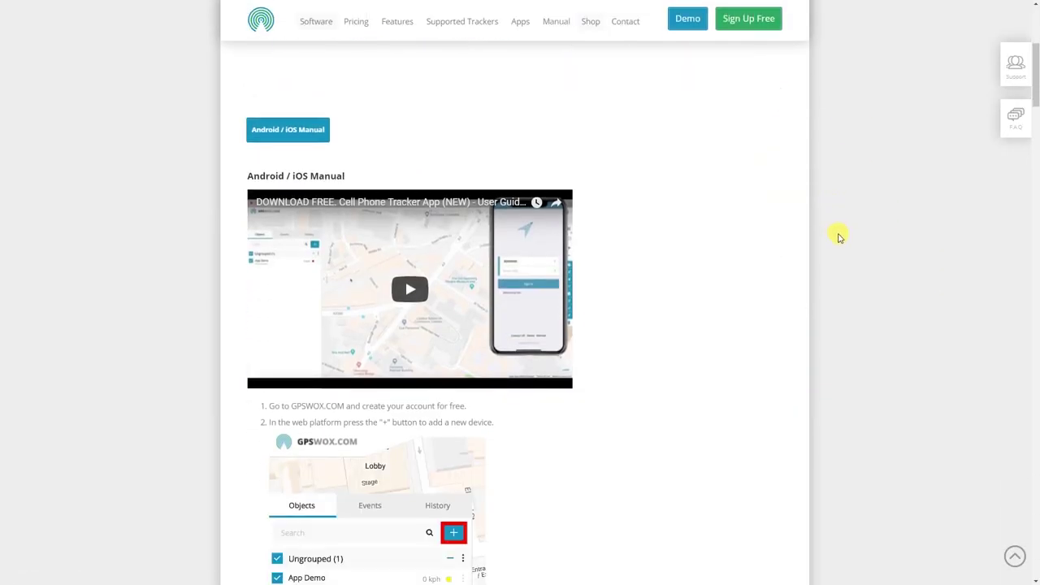
scroll(840, 239, down, 2)
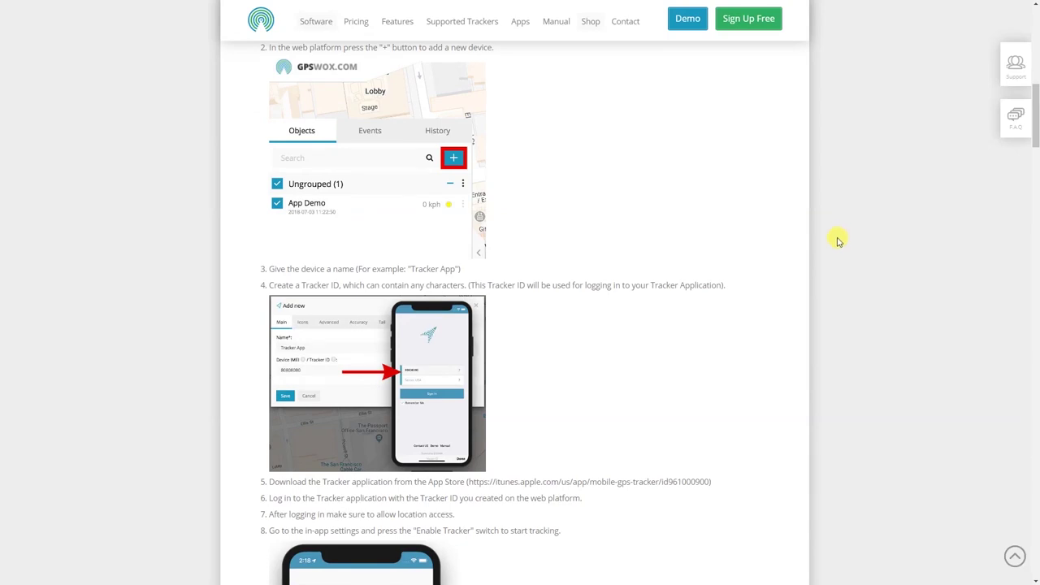
scroll(840, 239, down, 8)
scroll(829, 255, down, 7)
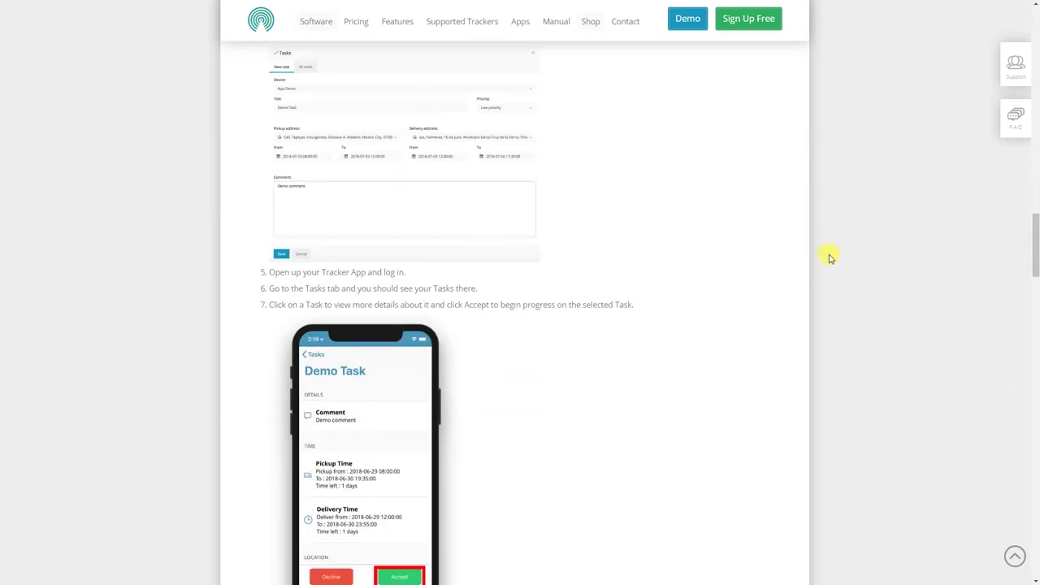
scroll(829, 254, up, 1)
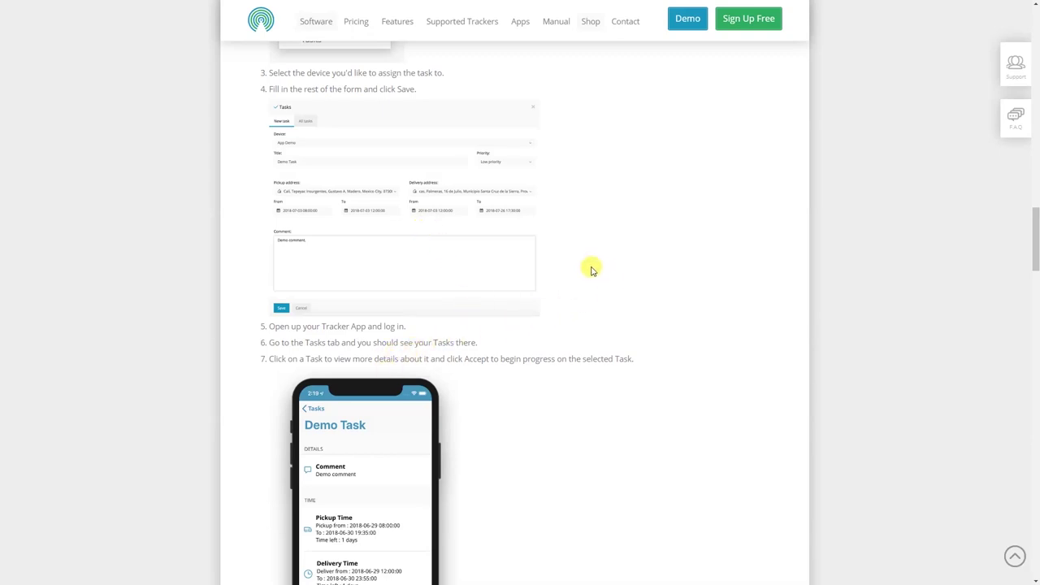
scroll(612, 267, down, 2)
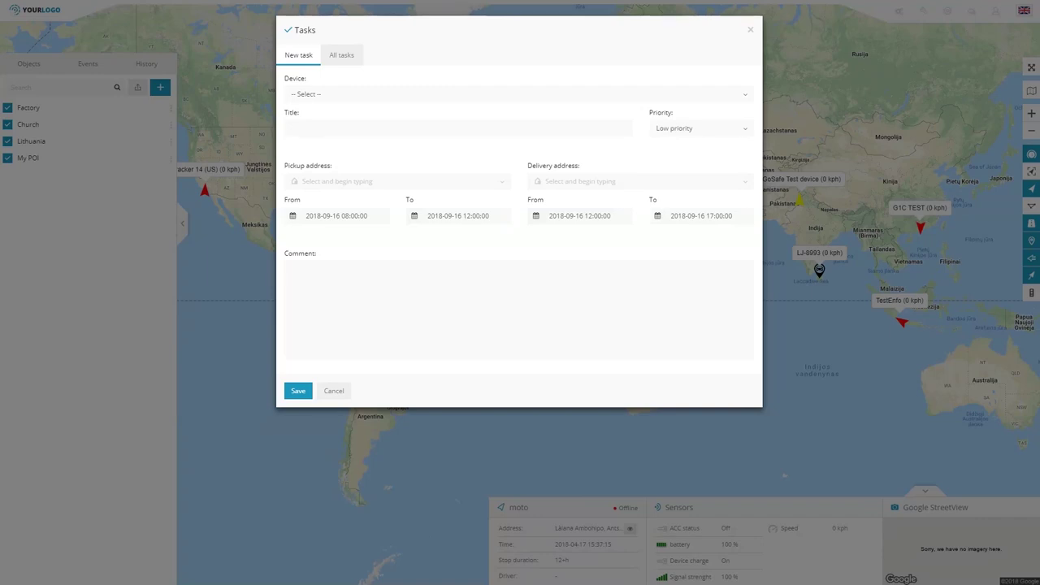
- Select device 2876TB-TIIDA for the new task, and check the list of all tasks before returning to the new task form
click(347, 94)
click(341, 151)
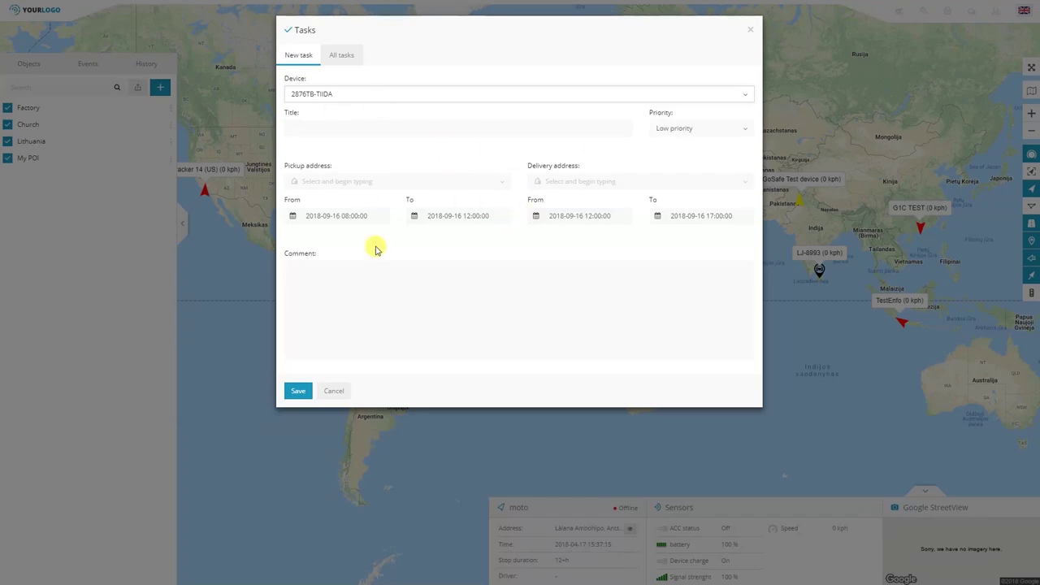
click(427, 318)
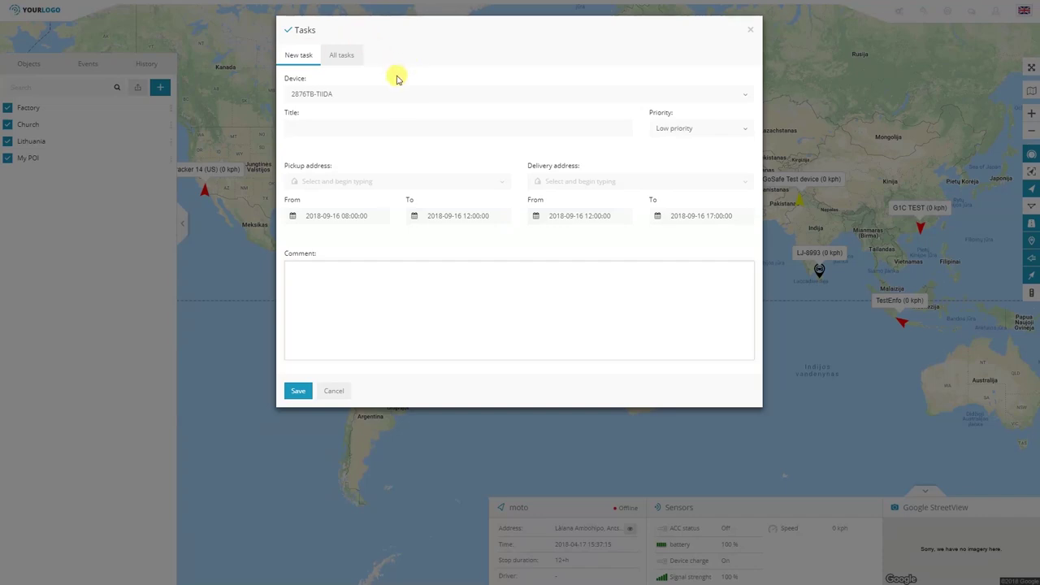
click(345, 54)
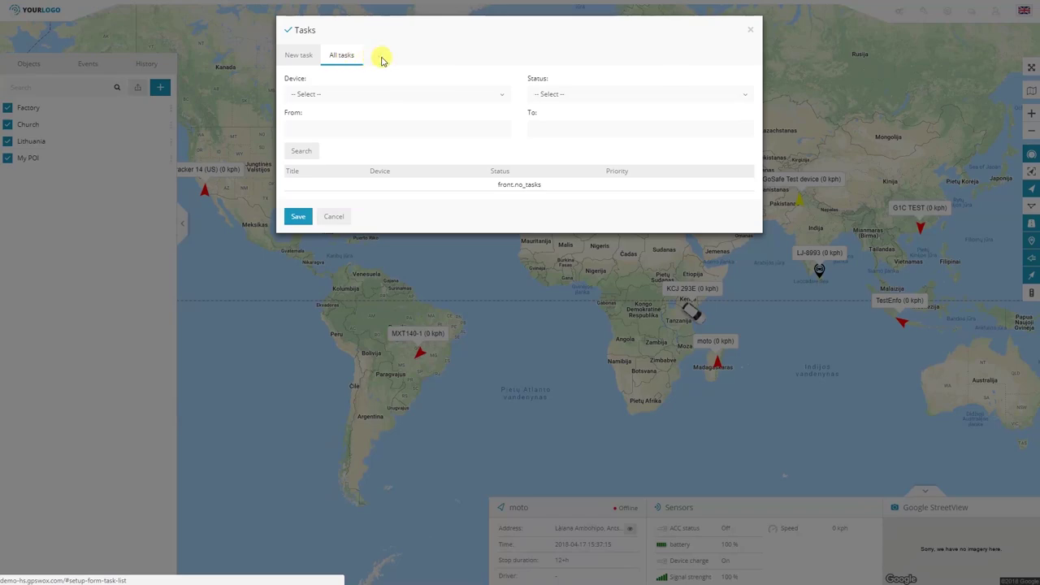
click(299, 55)
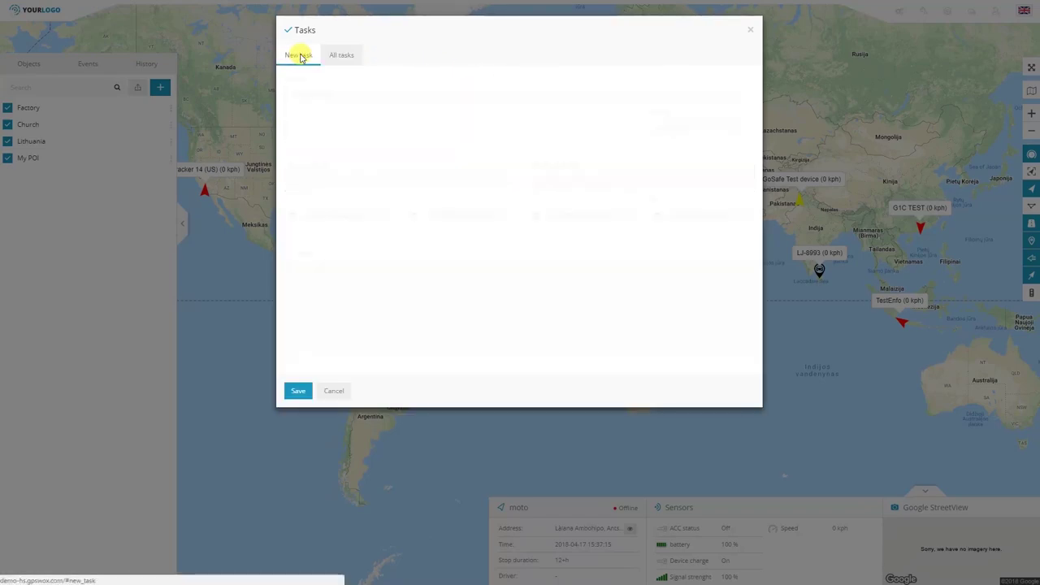